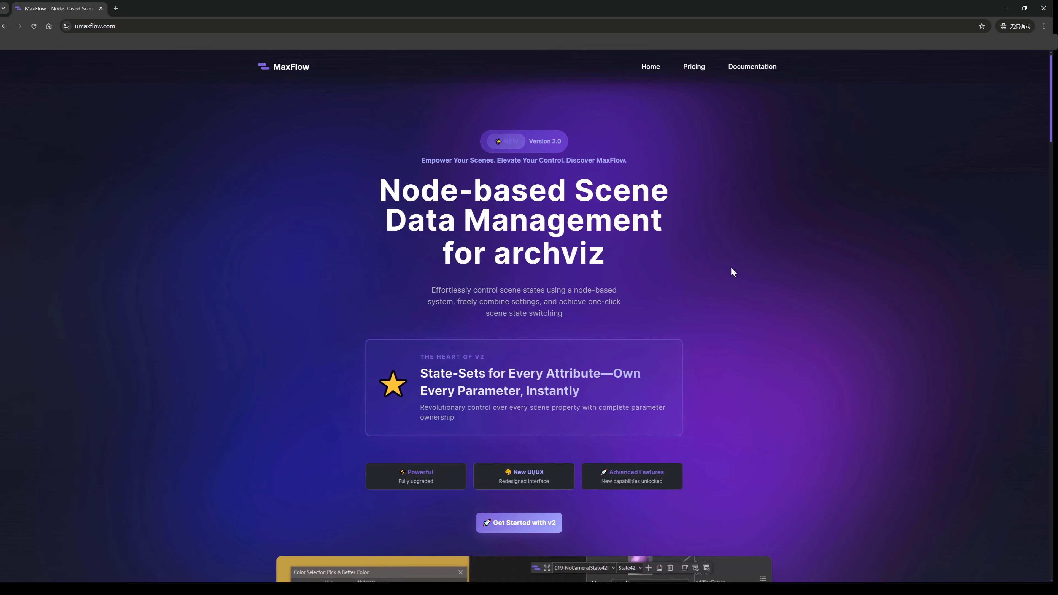
# Look through the feature sections of the MaxFlow home page, from the version 2.0 introduction to the inspiration management section.
pyautogui.scroll(-2, 731, 269)
pyautogui.scroll(-6, 732, 268)
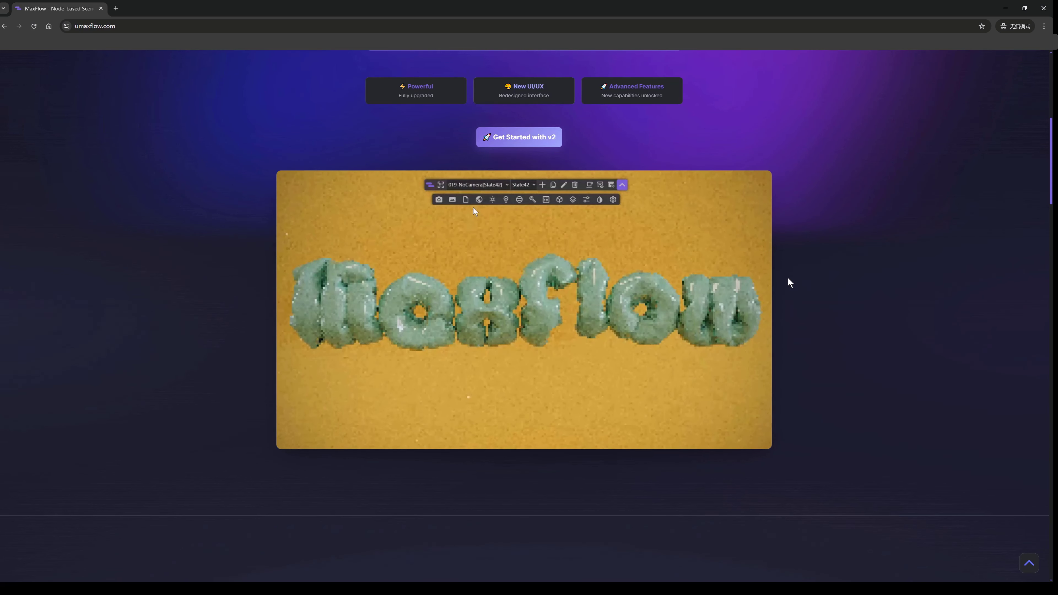
pyautogui.scroll(-8, 790, 283)
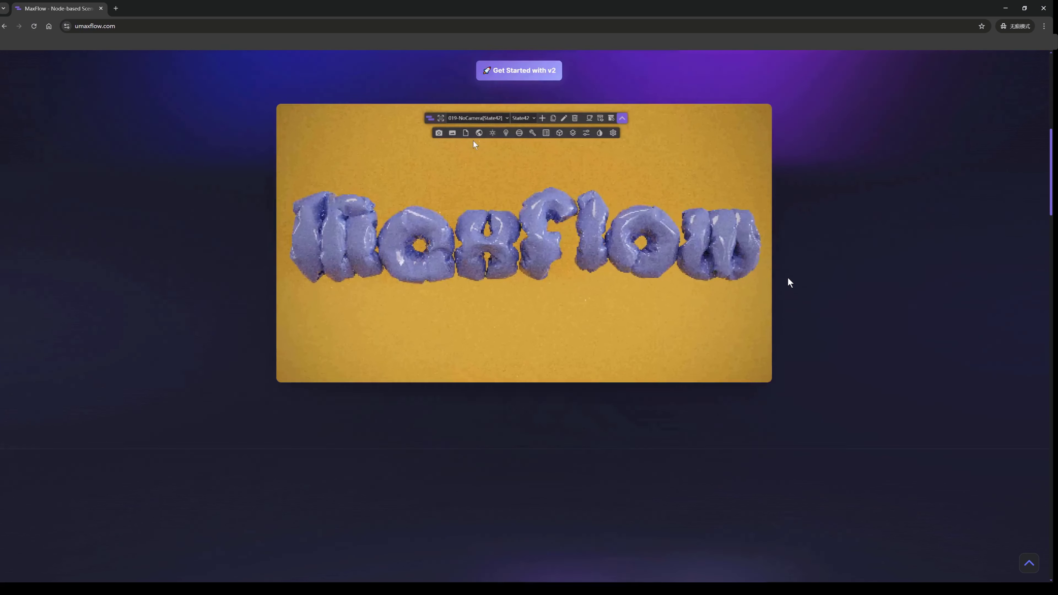
pyautogui.scroll(-2, 789, 279)
pyautogui.scroll(2, 789, 278)
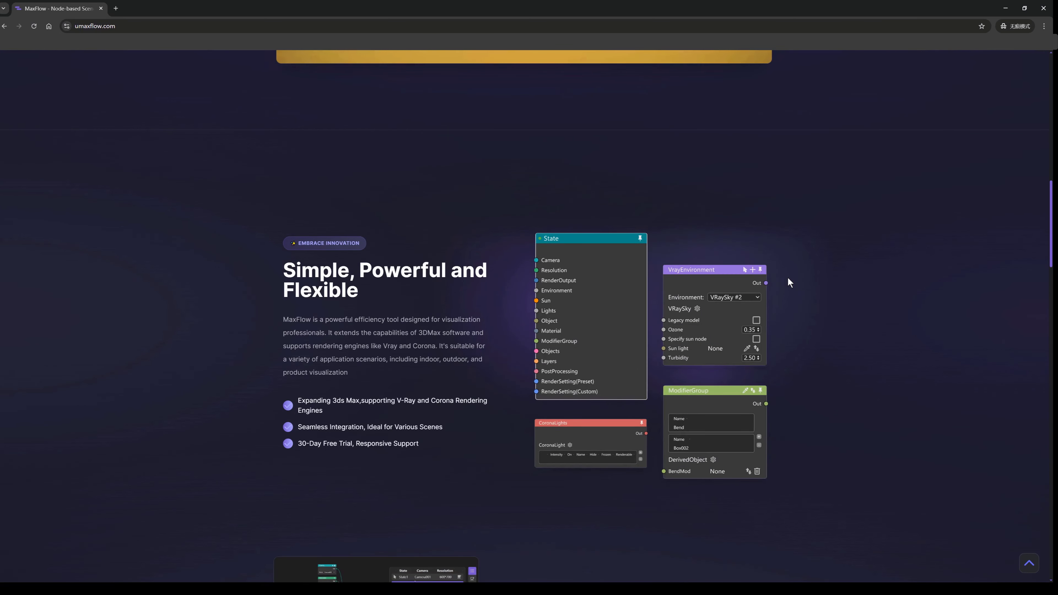
pyautogui.scroll(-8, 790, 282)
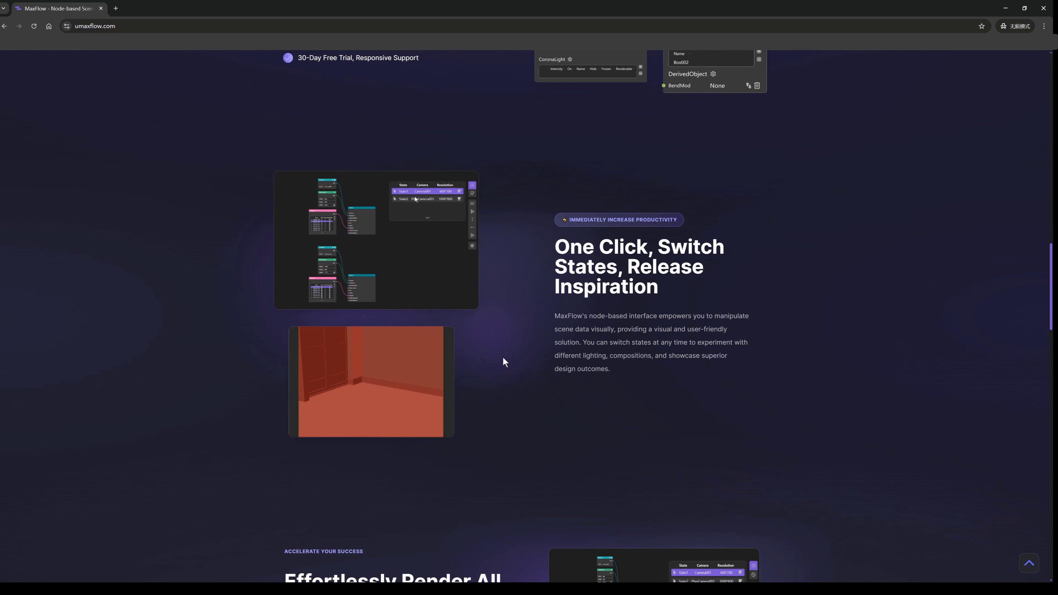
pyautogui.scroll(-5, 503, 357)
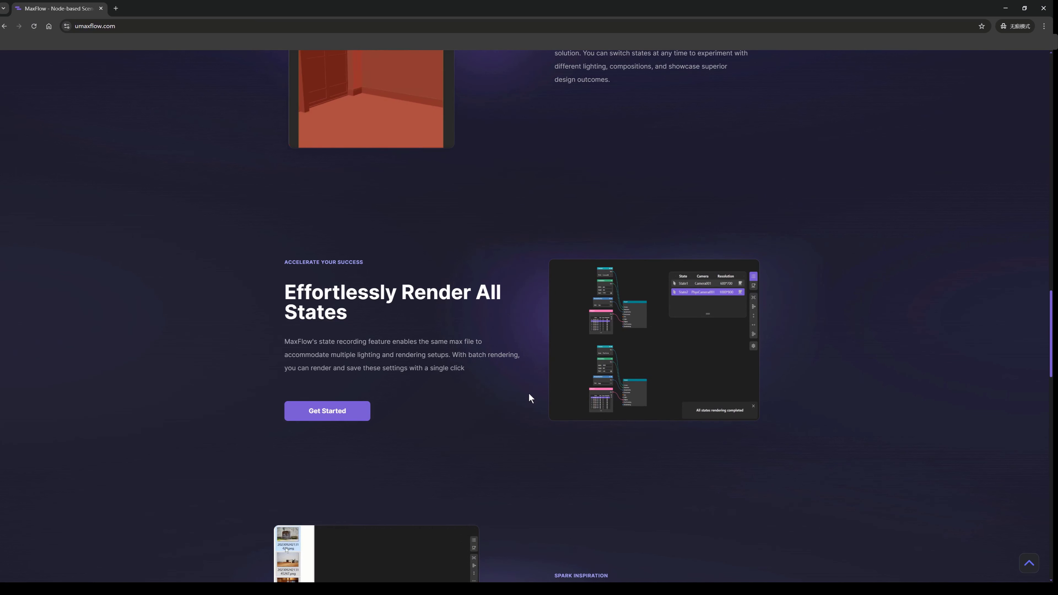
pyautogui.scroll(-1, 529, 393)
pyautogui.scroll(-4, 529, 394)
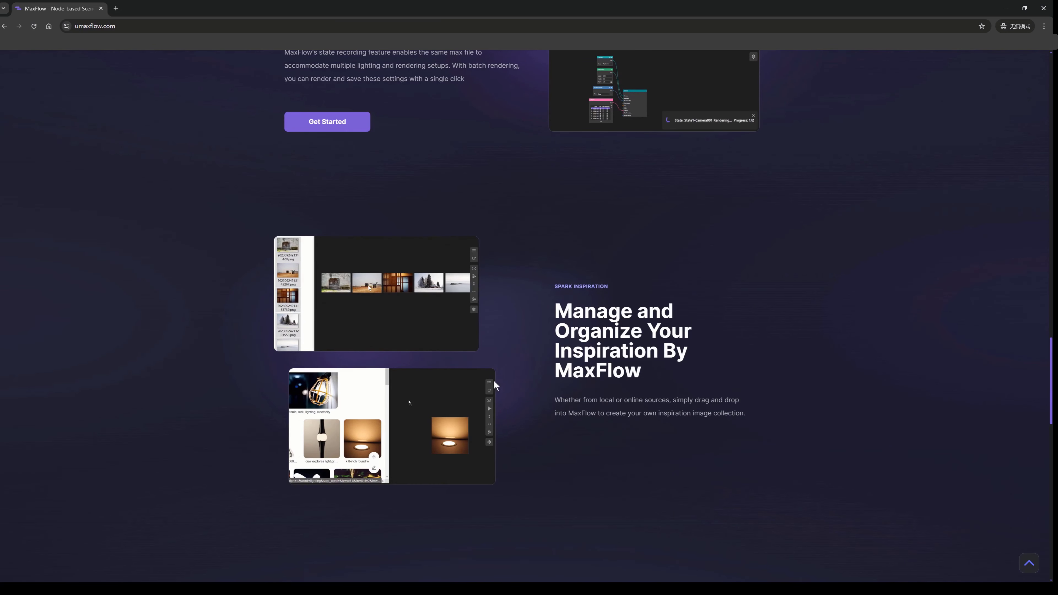
pyautogui.scroll(-7, 530, 357)
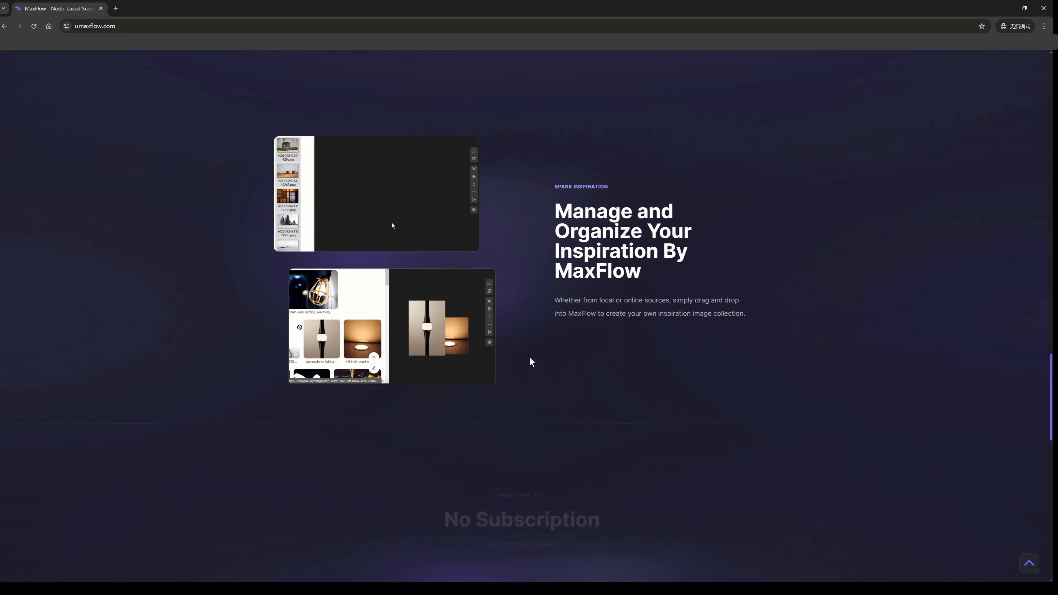
pyautogui.scroll(20, 530, 357)
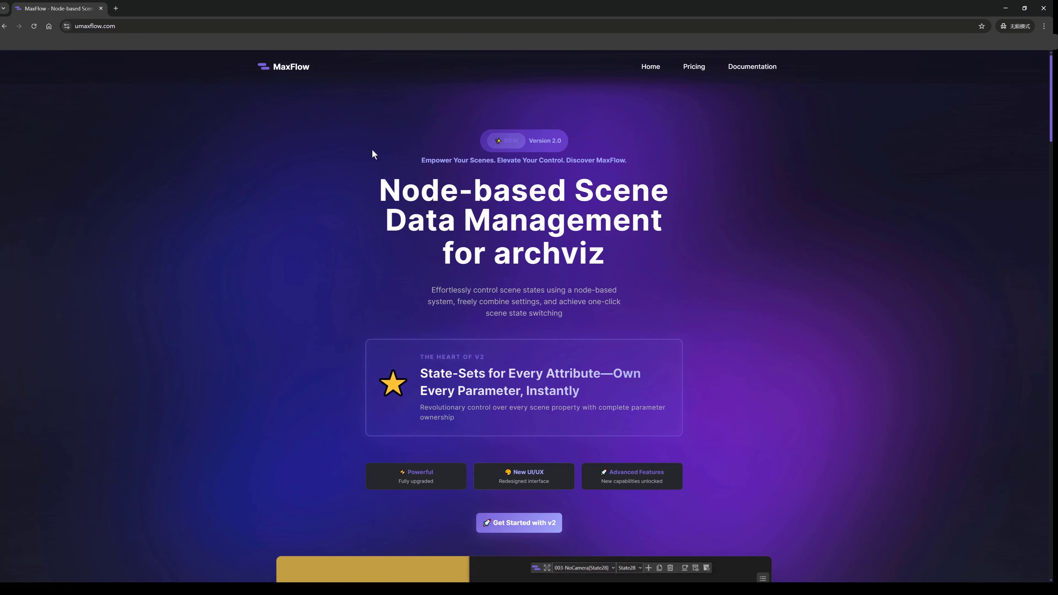
# Open the MaxFlow documentation, switch it to the dark theme and read through the Introduction page.
pyautogui.click(744, 69)
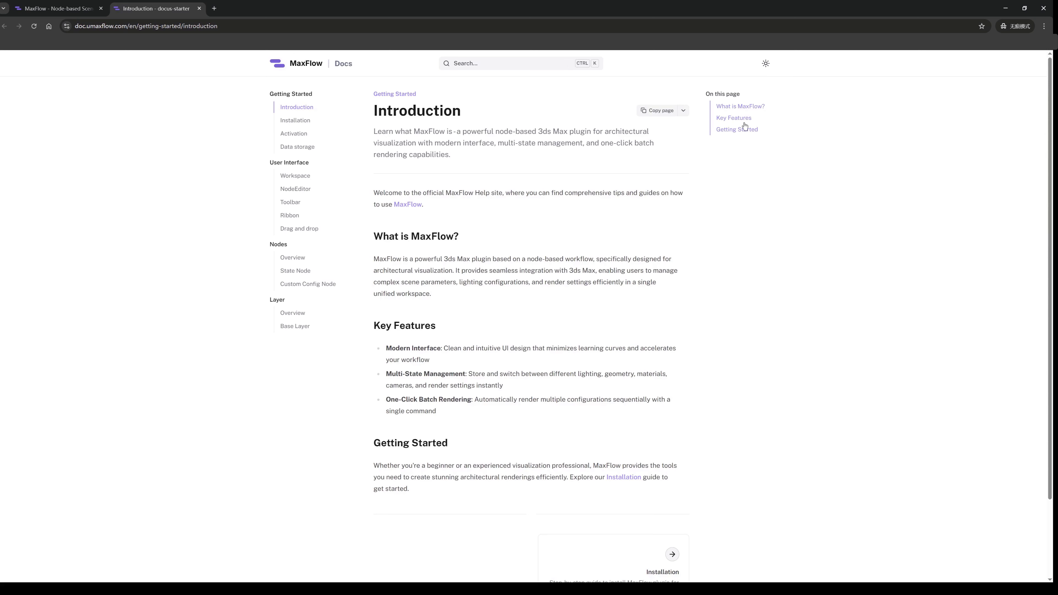
pyautogui.click(766, 64)
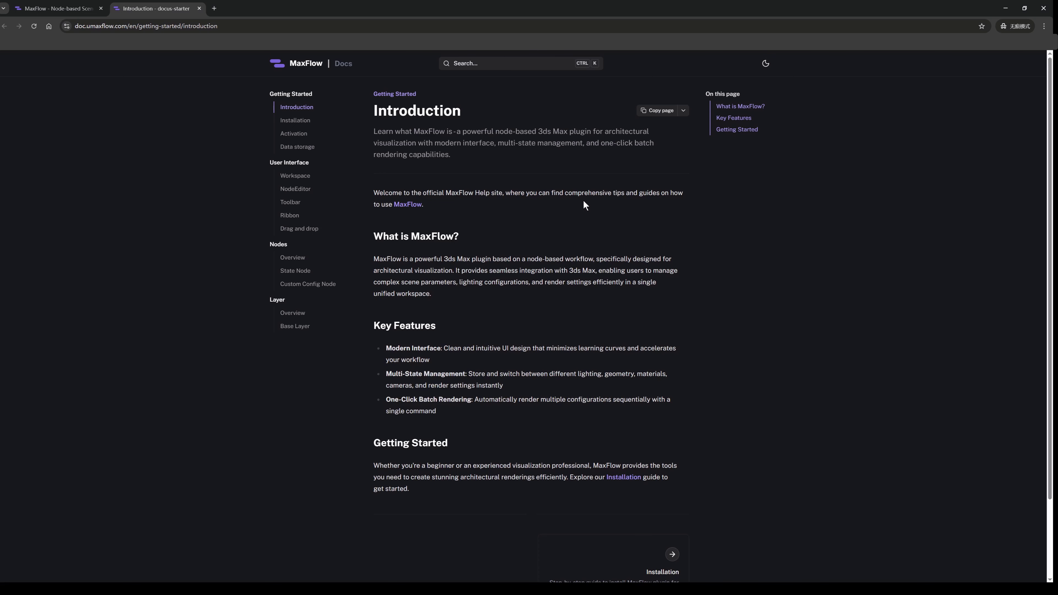
pyautogui.scroll(-3, 583, 205)
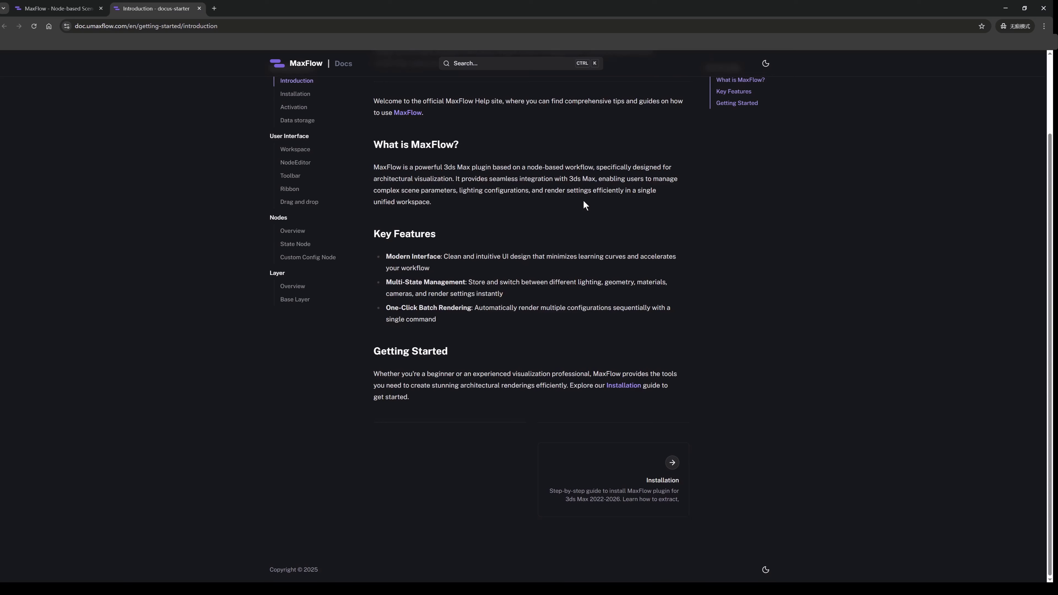
pyautogui.scroll(3, 582, 204)
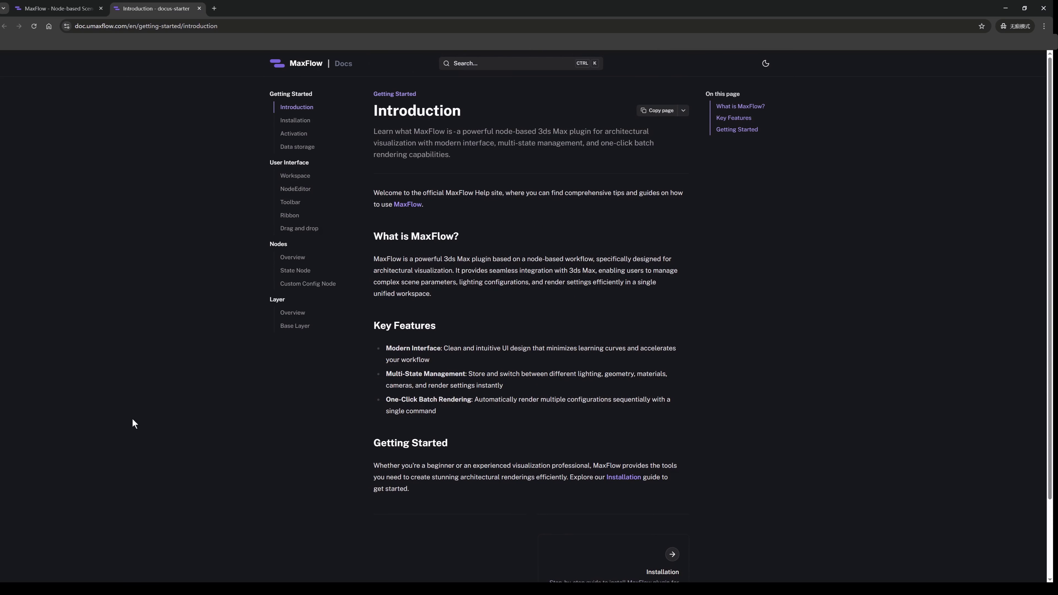
# Switch to 3ds Max and locate the MaxFlow v2 action among the toolbar actions in Customize User Interface.
pyautogui.click(125, 589)
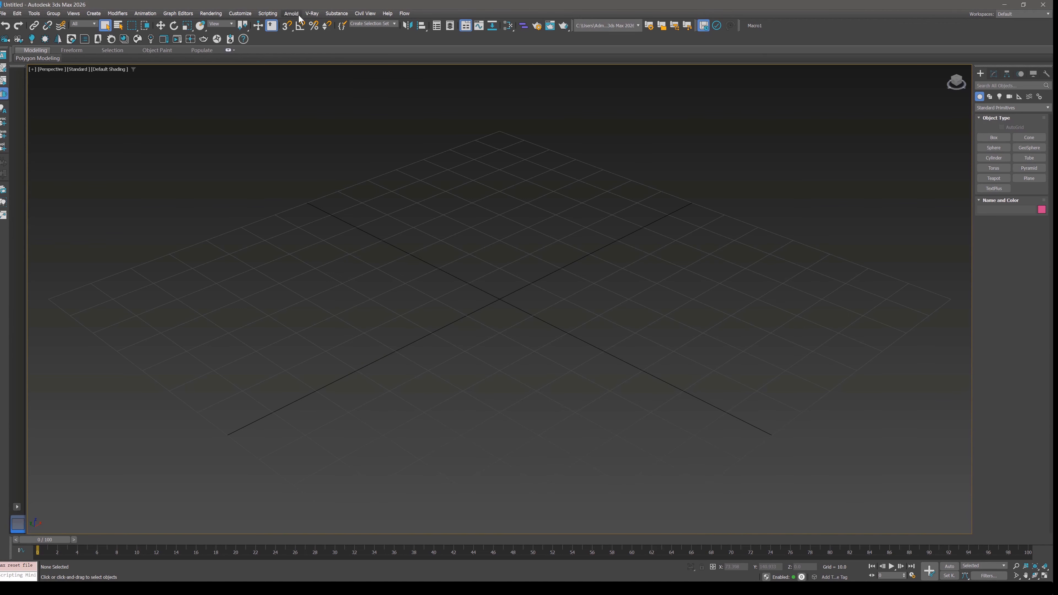
pyautogui.click(240, 14)
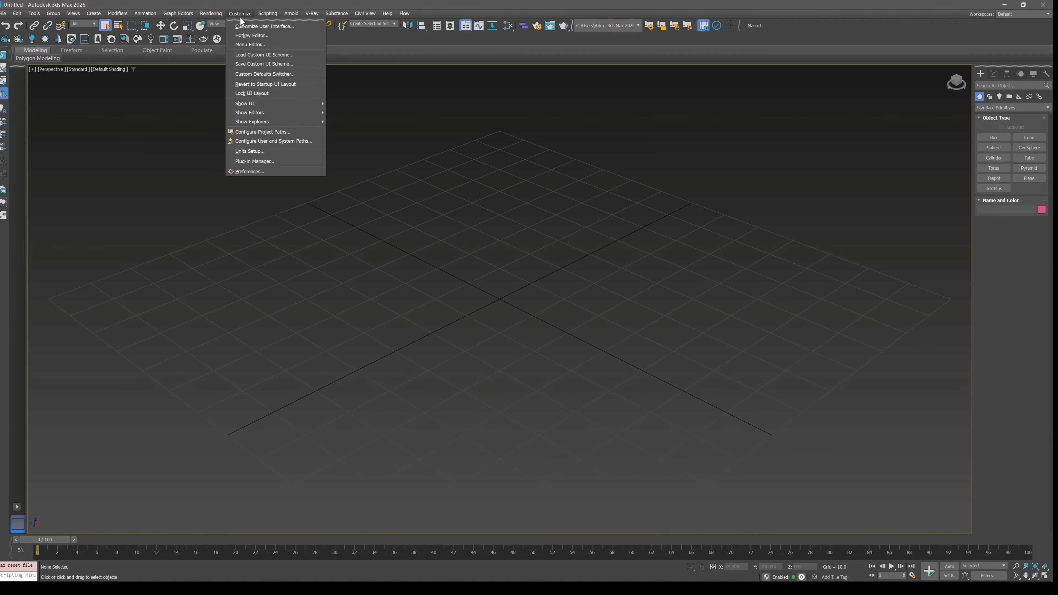
pyautogui.click(246, 32)
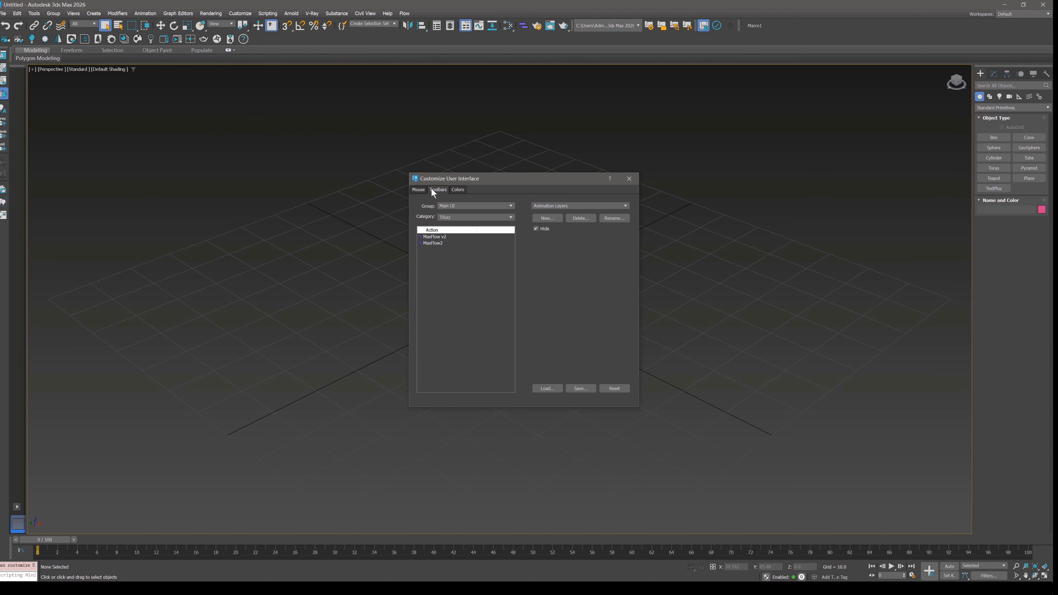
pyautogui.click(459, 218)
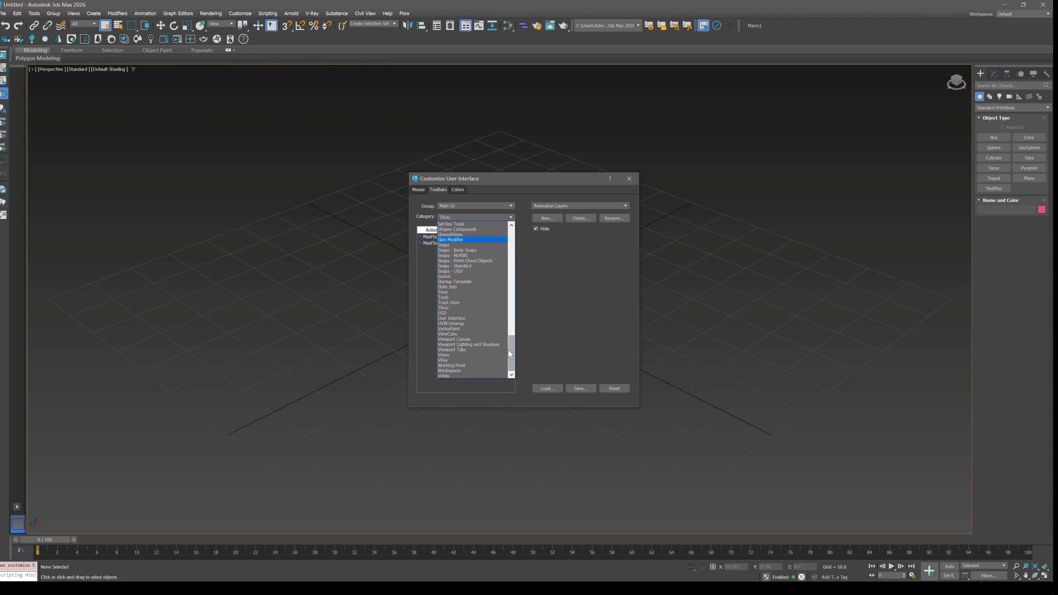
pyautogui.click(446, 310)
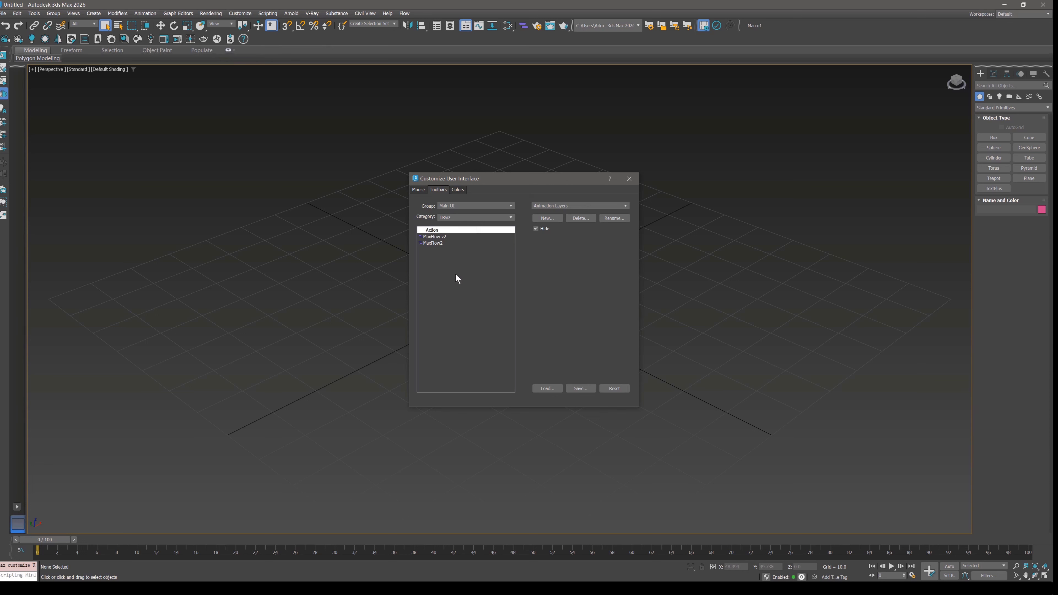
pyautogui.click(430, 237)
pyautogui.click(430, 237)
pyautogui.click(630, 178)
# Launch MaxFlow, bring its floating toolbar into the viewport, and open and position the node editor for State1.
pyautogui.click(525, 28)
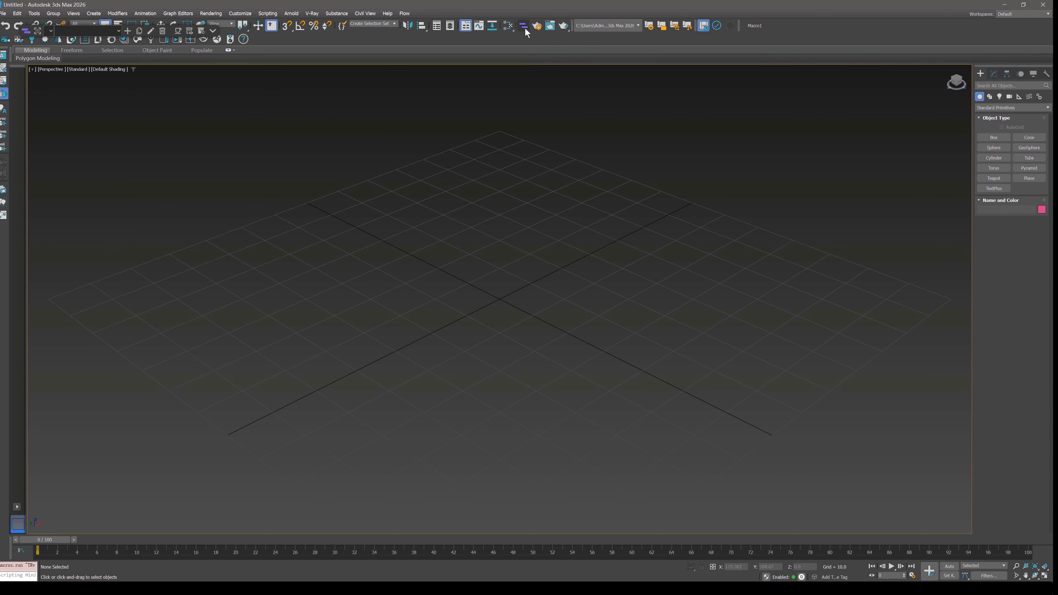
pyautogui.moveTo(50, 49); pyautogui.dragTo(475, 245)
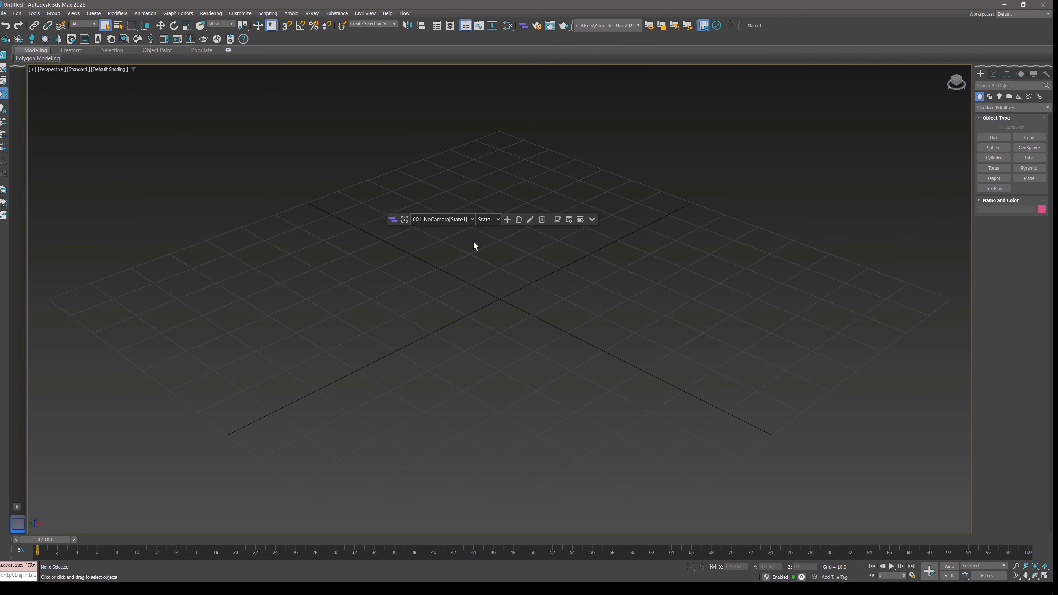
pyautogui.click(530, 220)
pyautogui.moveTo(421, 50)
pyautogui.mouseDown()
pyautogui.moveTo(650, 180)
pyautogui.moveTo(647, 138)
pyautogui.mouseUp()
pyautogui.moveTo(544, 212)
pyautogui.mouseDown()
pyautogui.moveTo(622, 219)
pyautogui.moveTo(606, 245)
pyautogui.mouseUp()
pyautogui.moveTo(362, 208); pyautogui.dragTo(343, 243)
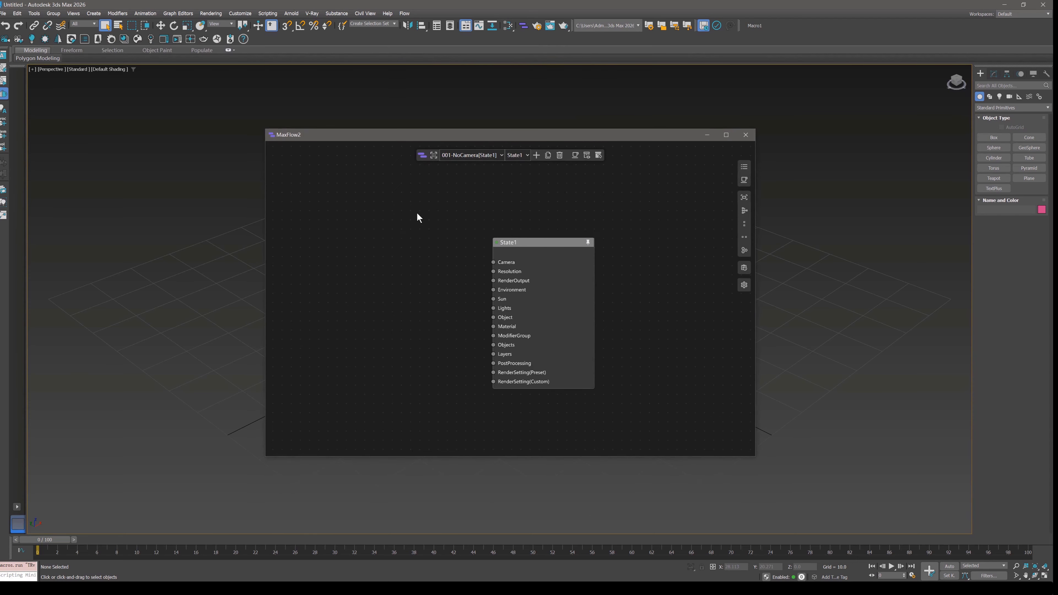
# Add a Camera node to the canvas near the State1 node.
pyautogui.rightClick(416, 210)
pyautogui.click(416, 220)
pyautogui.click(445, 206)
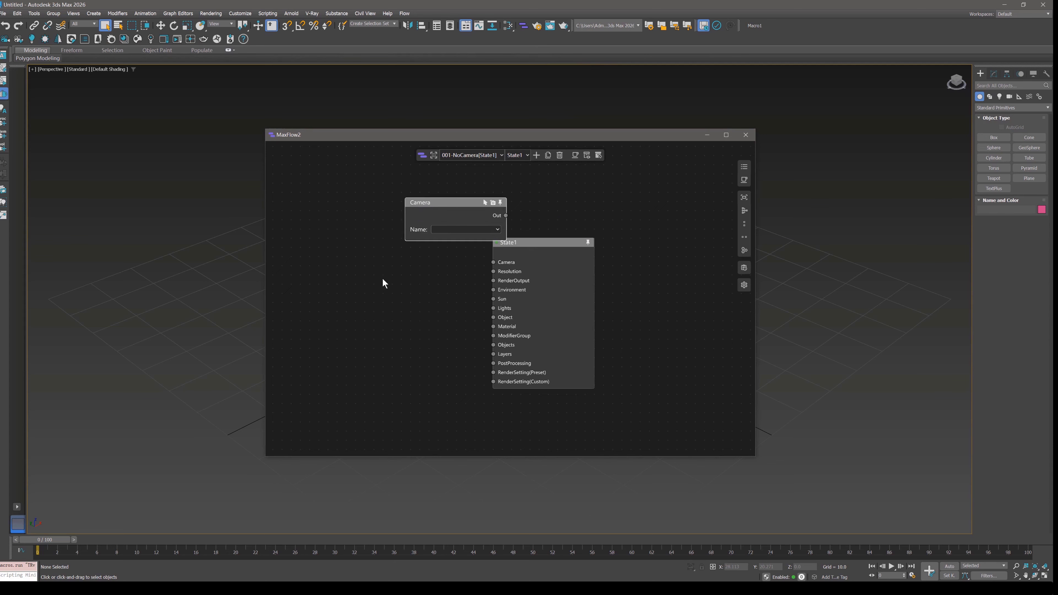
# Activate the MaxFlow license in the settings by pasting the activation code, and return to the node canvas.
pyautogui.click(744, 287)
pyautogui.click(668, 270)
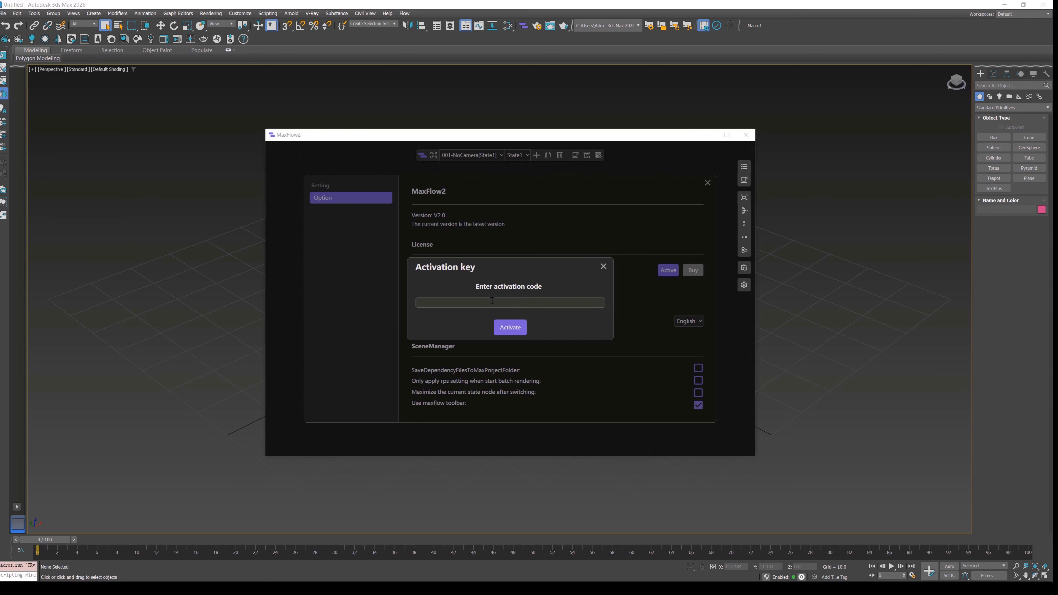
pyautogui.rightClick(492, 303)
pyautogui.click(512, 322)
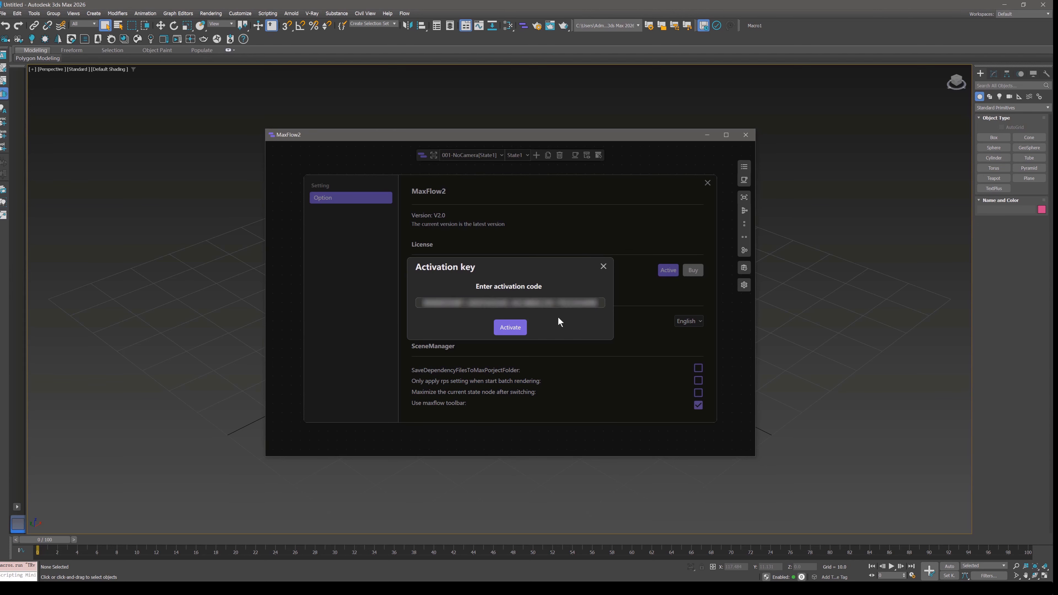
pyautogui.click(507, 329)
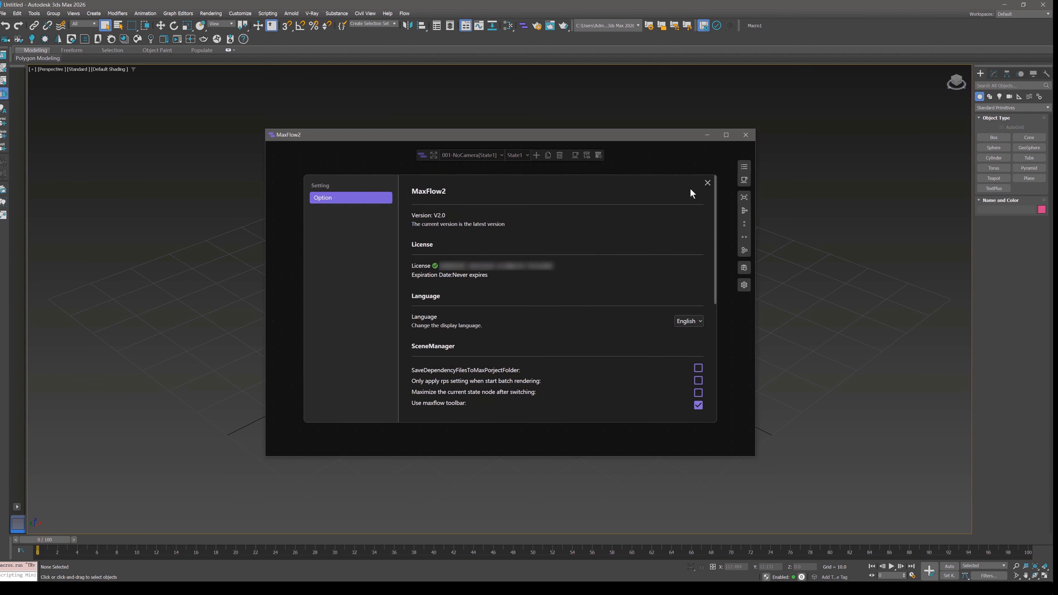
pyautogui.click(706, 183)
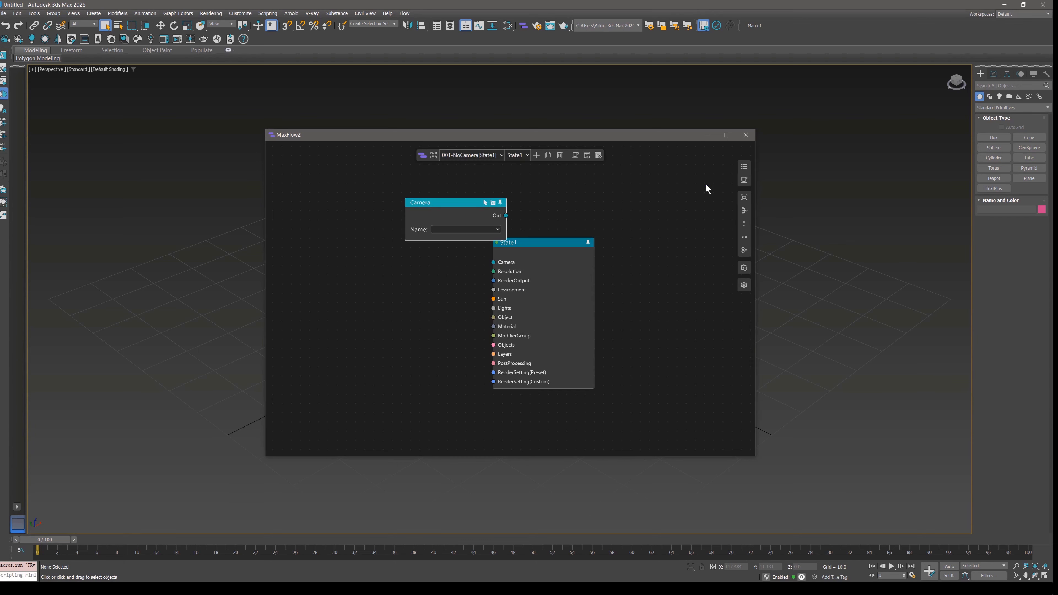
# Rearrange the overlapping Camera and State1 nodes on the canvas.
pyautogui.moveTo(511, 279); pyautogui.dragTo(596, 252)
pyautogui.moveTo(468, 200)
pyautogui.mouseDown()
pyautogui.moveTo(467, 228)
pyautogui.moveTo(471, 198)
pyautogui.mouseUp()
pyautogui.moveTo(634, 225); pyautogui.dragTo(624, 262)
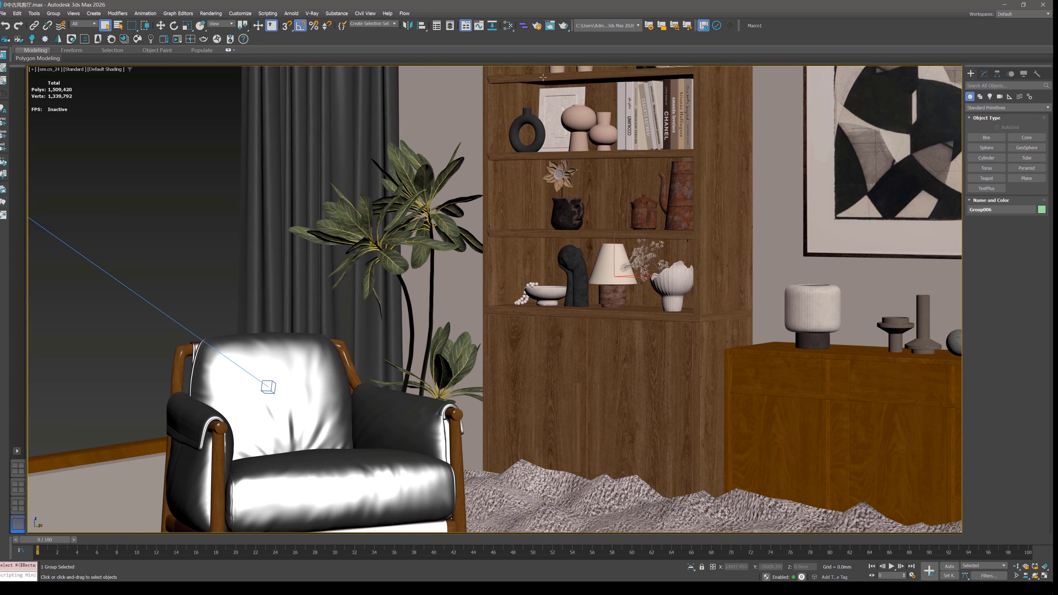
# Launch MaxFlow in the furnished interior scene, add a new state, and open and center its node editor window.
pyautogui.click(524, 25)
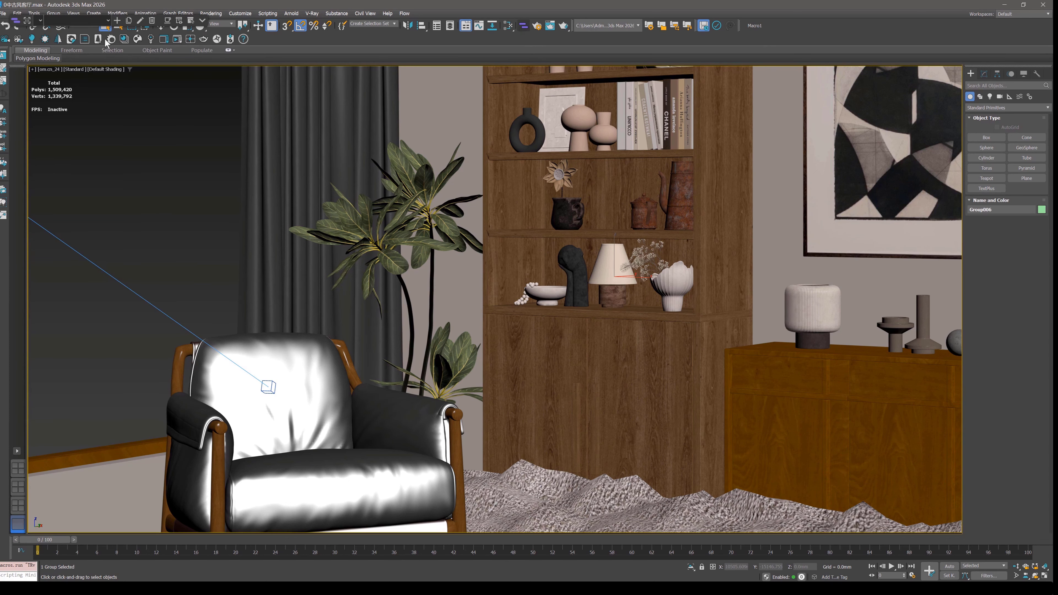
pyautogui.moveTo(13, 22); pyautogui.dragTo(438, 258)
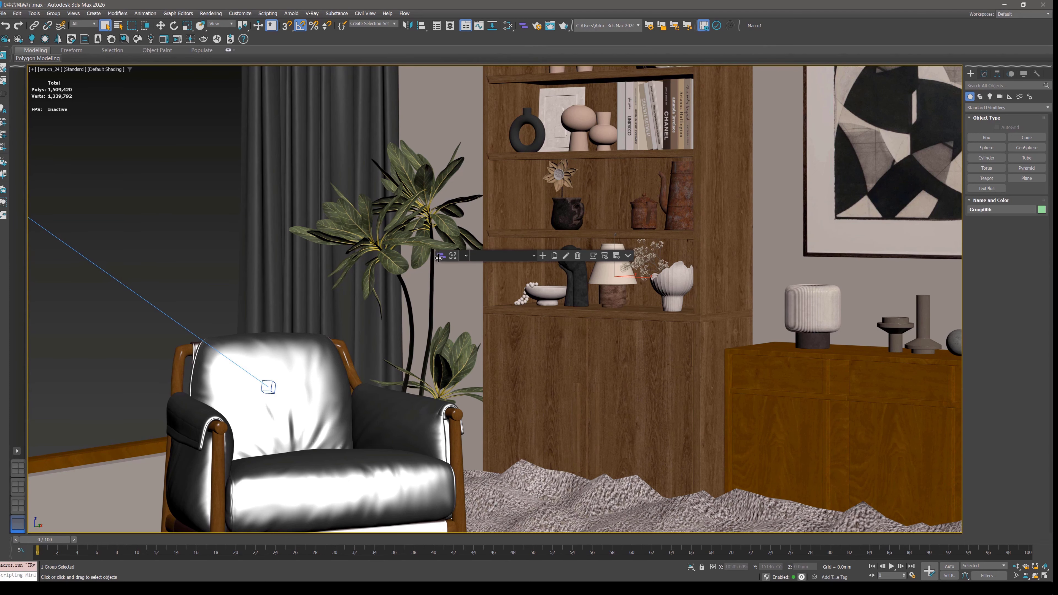
pyautogui.click(543, 257)
pyautogui.click(573, 257)
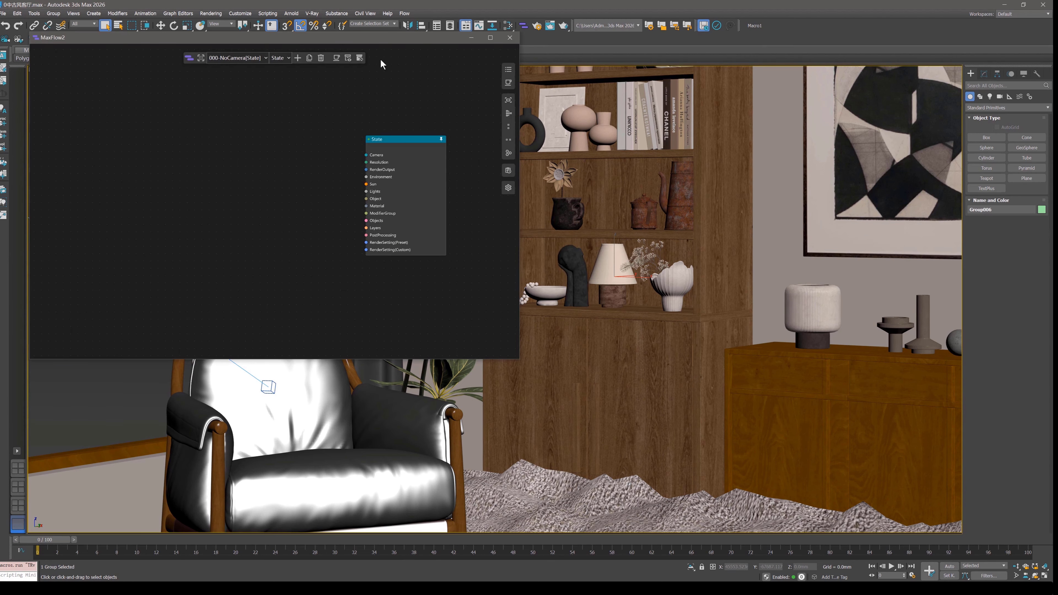
pyautogui.moveTo(380, 36); pyautogui.dragTo(619, 145)
# Try out canvas navigation at different magnifications and reposition the State node.
pyautogui.scroll(3, 643, 274)
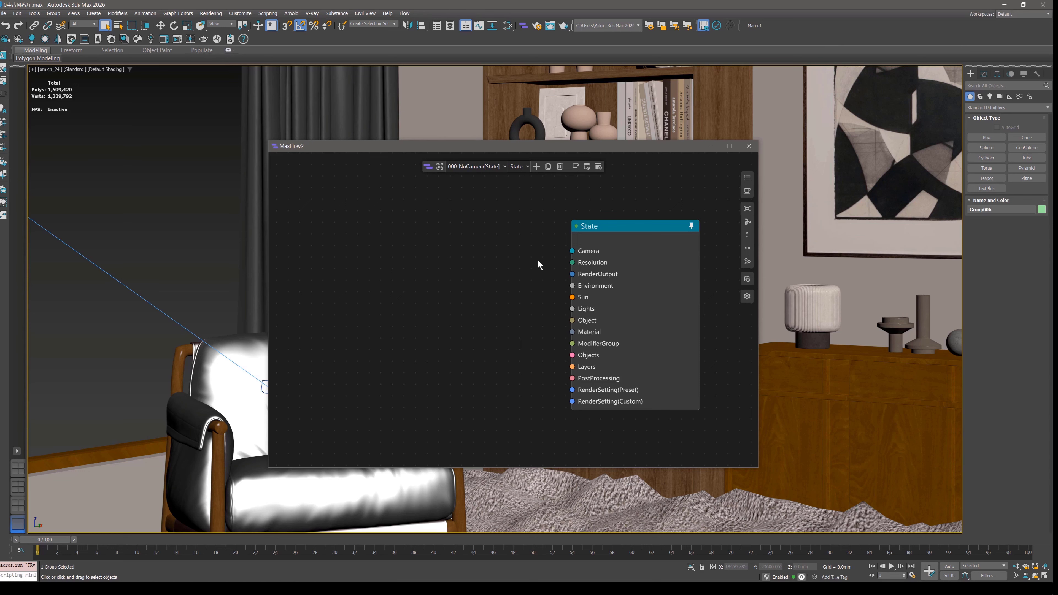
pyautogui.scroll(-1, 599, 248)
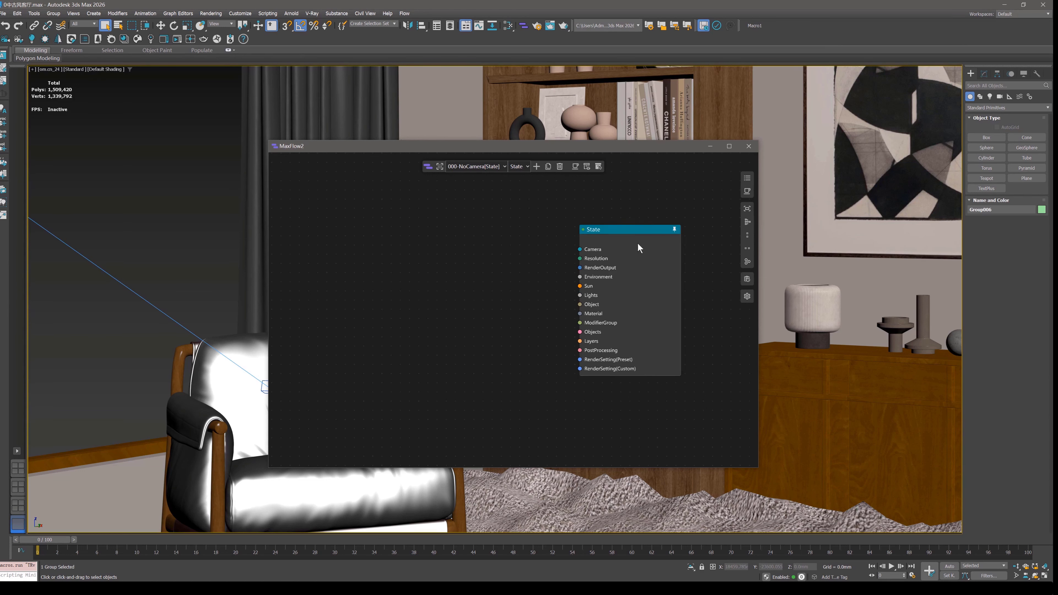
pyautogui.moveTo(638, 243); pyautogui.dragTo(613, 207)
pyautogui.scroll(3, 589, 247)
pyautogui.scroll(-3, 589, 247)
pyautogui.scroll(2, 568, 253)
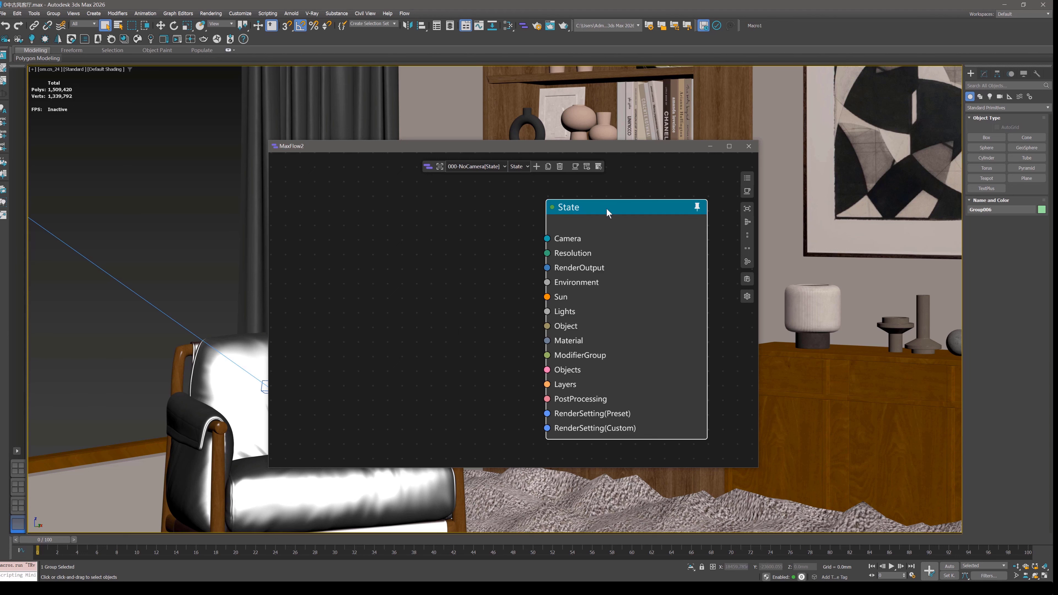
pyautogui.scroll(-1, 607, 209)
pyautogui.moveTo(607, 208); pyautogui.dragTo(608, 231)
pyautogui.moveTo(608, 231); pyautogui.dragTo(605, 232, button='middle')
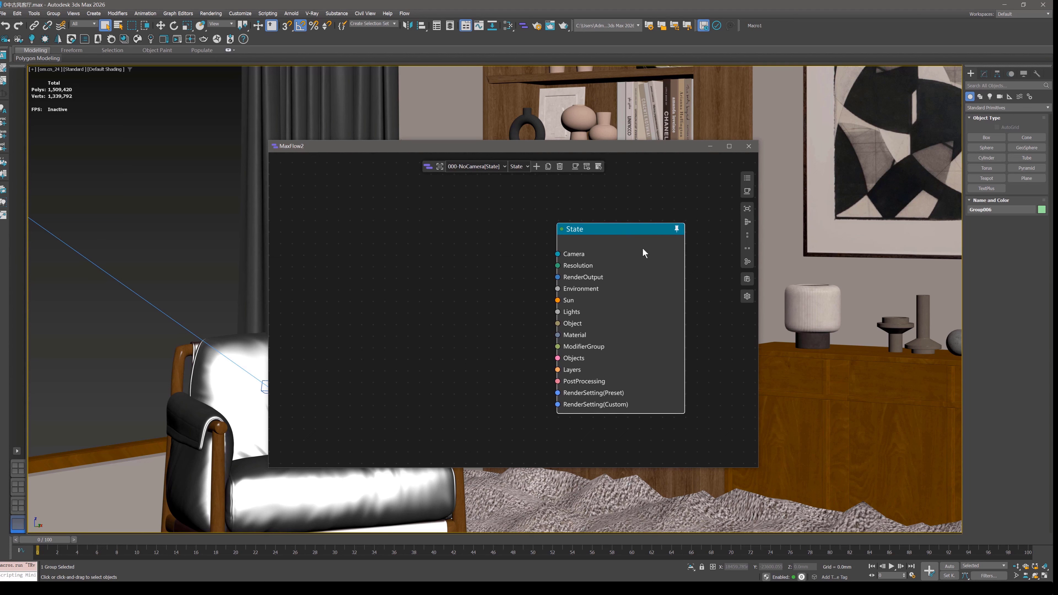
pyautogui.moveTo(612, 232); pyautogui.dragTo(557, 202)
pyautogui.scroll(-3, 621, 293)
pyautogui.scroll(2, 579, 300)
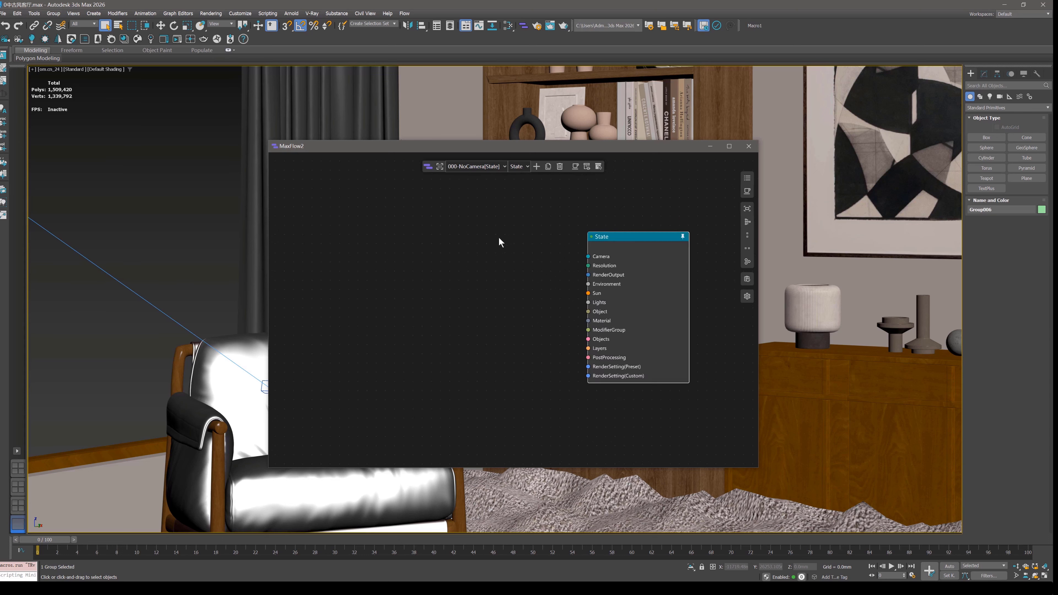
# Add two more State nodes to the current canvas and arrange all three side by side in a row.
pyautogui.rightClick(466, 232)
pyautogui.click(475, 238)
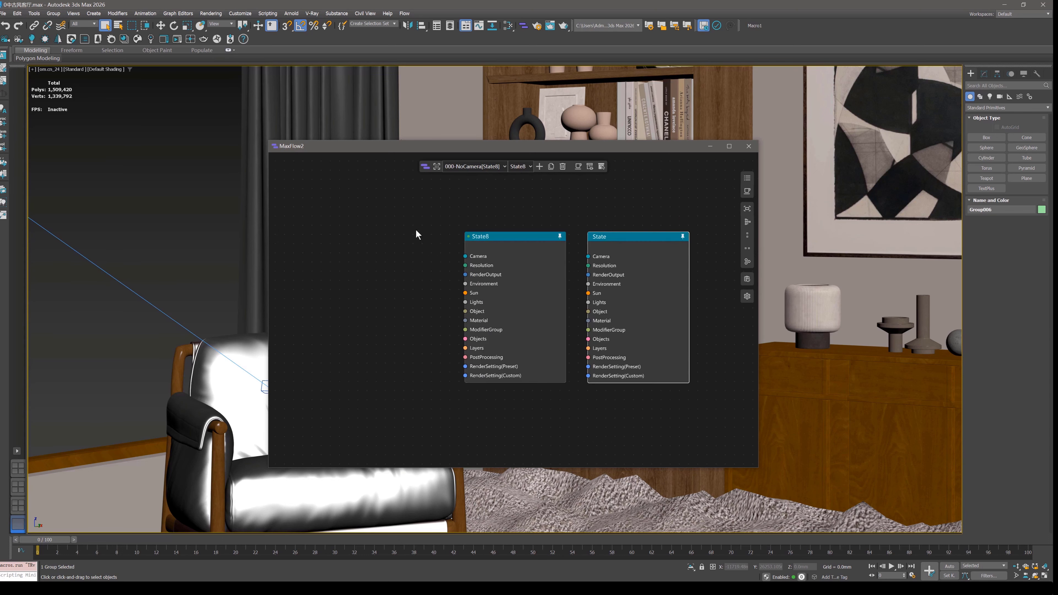
pyautogui.rightClick(418, 232)
pyautogui.click(428, 239)
pyautogui.moveTo(448, 244); pyautogui.dragTo(370, 239)
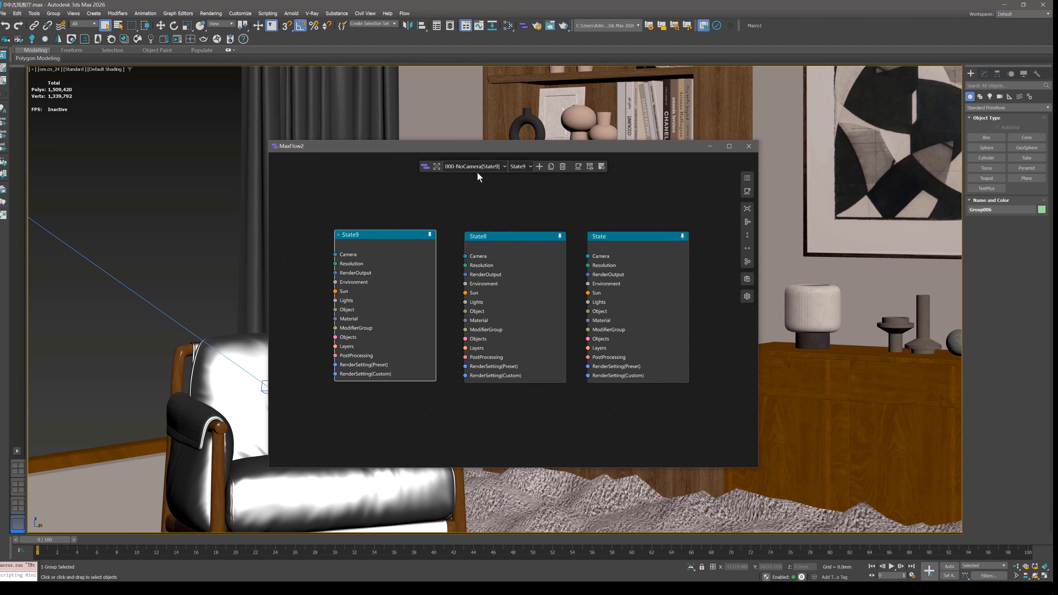
# Create a separate view with its own state, reposition its node, and return to the 000-NoCamera view.
pyautogui.click(540, 166)
pyautogui.moveTo(589, 275); pyautogui.dragTo(588, 246)
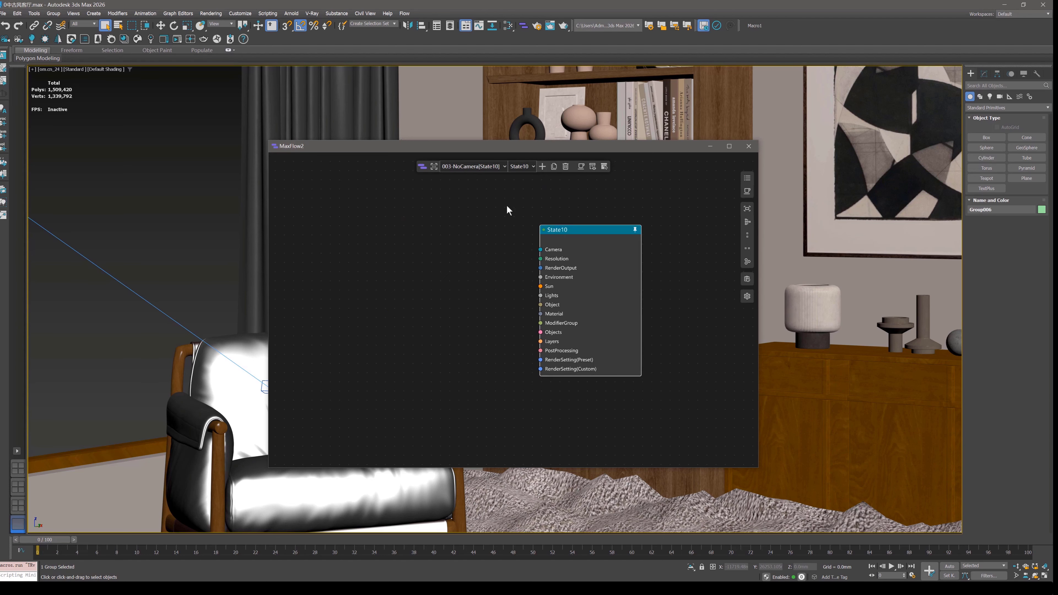
pyautogui.click(475, 169)
pyautogui.click(475, 178)
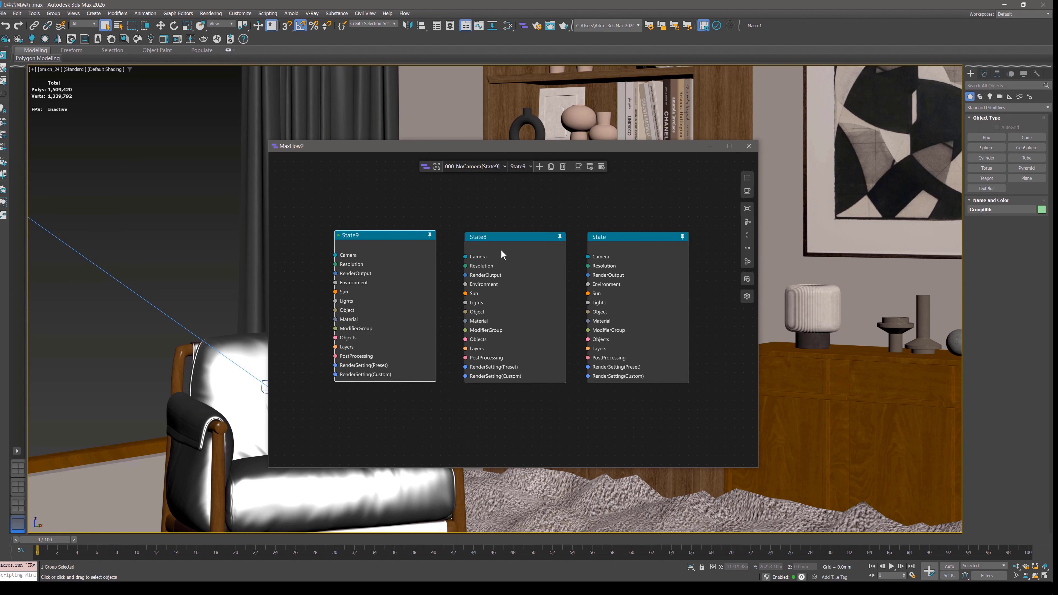
# Switch to the 003-NoCamera[State10] view and return to 000-NoCamera[State9] to compare their canvases.
pyautogui.click(484, 167)
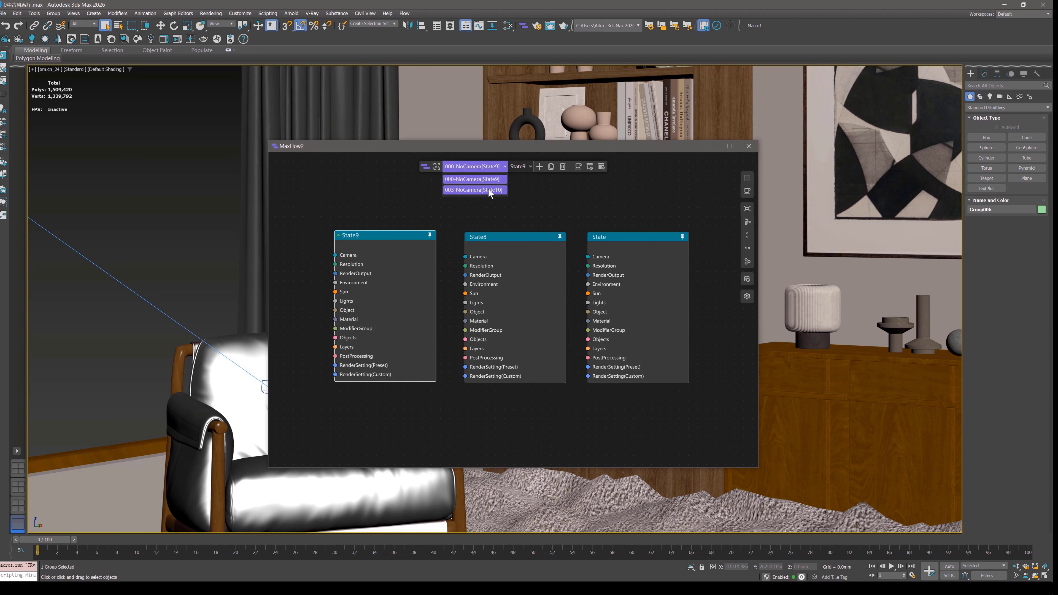
pyautogui.click(488, 190)
pyautogui.click(487, 168)
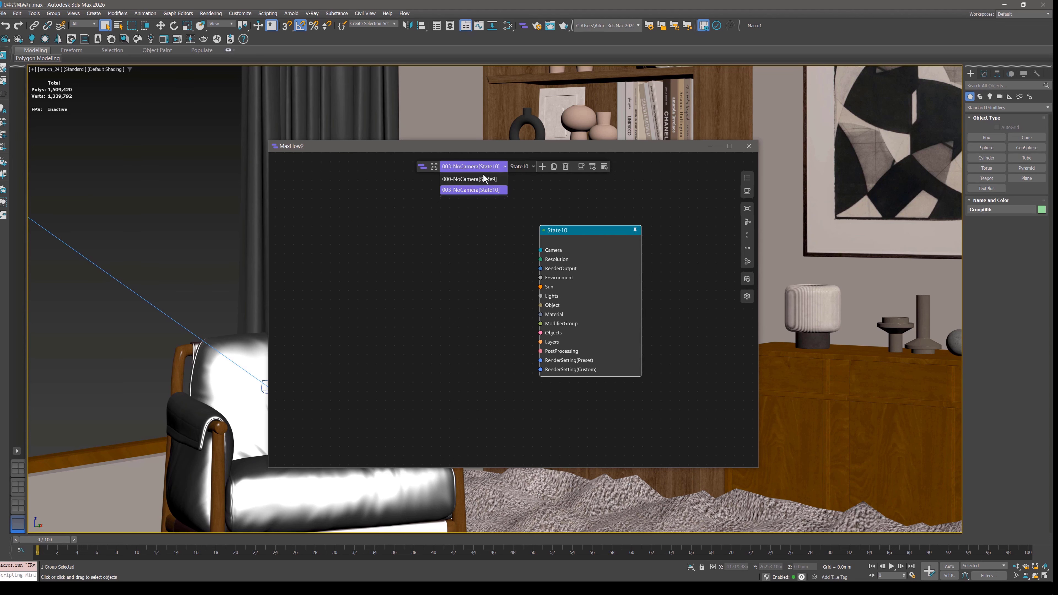
pyautogui.click(477, 179)
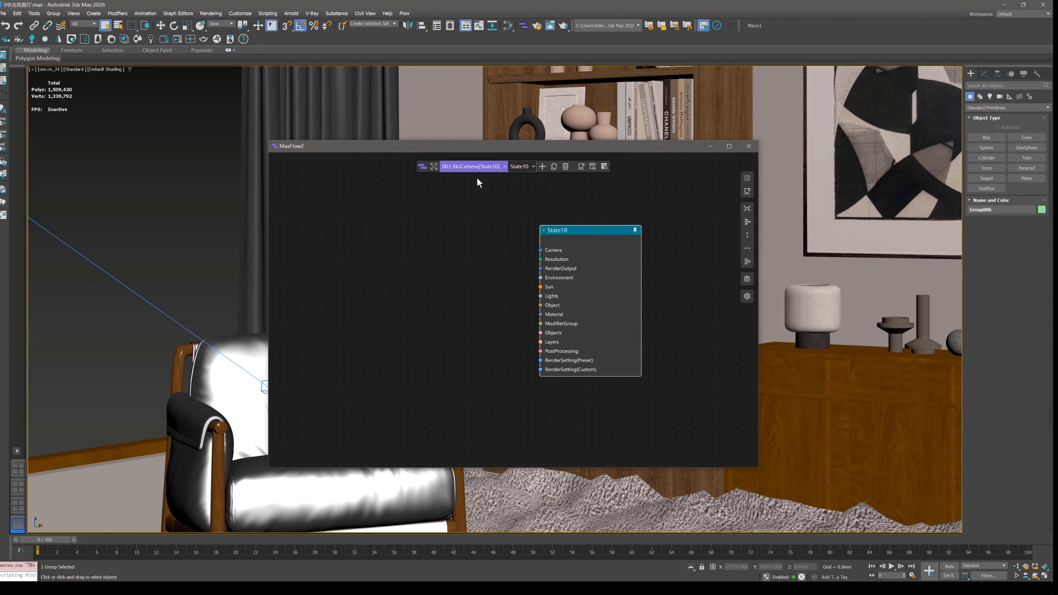
pyautogui.scroll(-2, 414, 249)
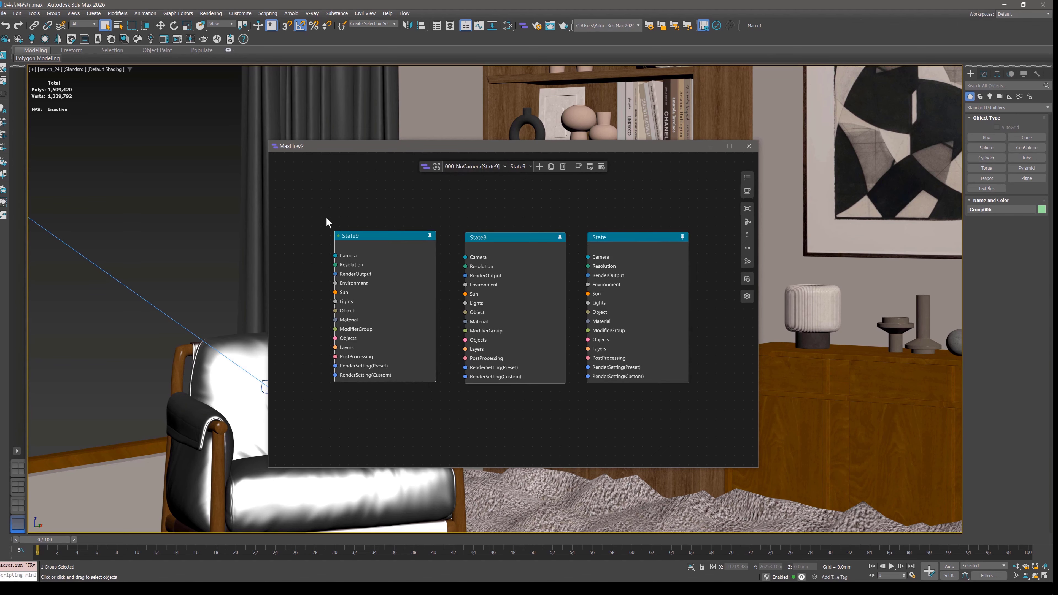
# Select the three State nodes together and examine the State9 and State8 nodes up close.
pyautogui.moveTo(386, 266); pyautogui.dragTo(713, 409)
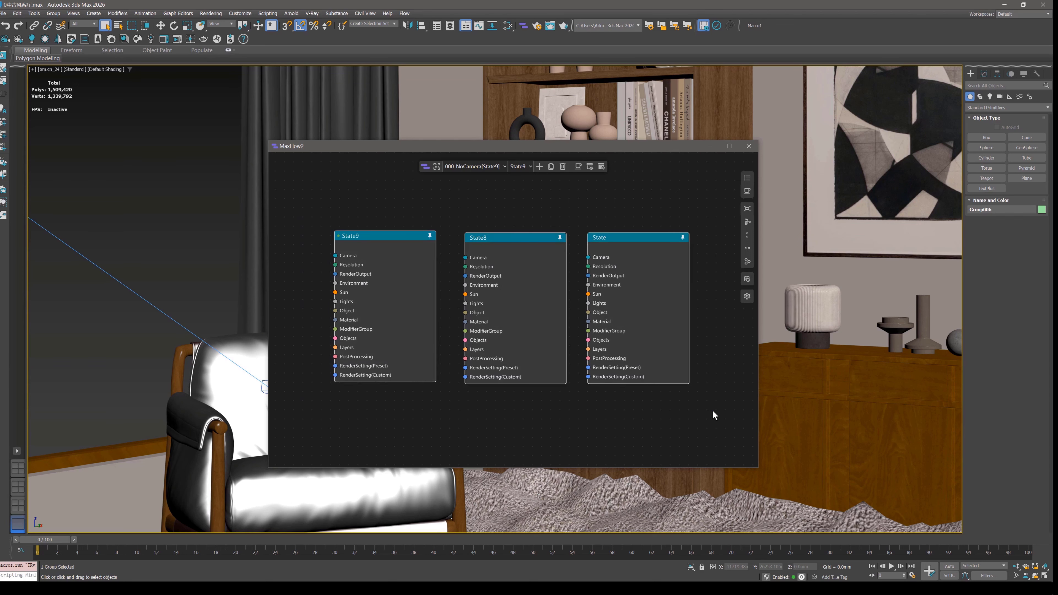
pyautogui.click(648, 220)
pyautogui.scroll(3, 354, 251)
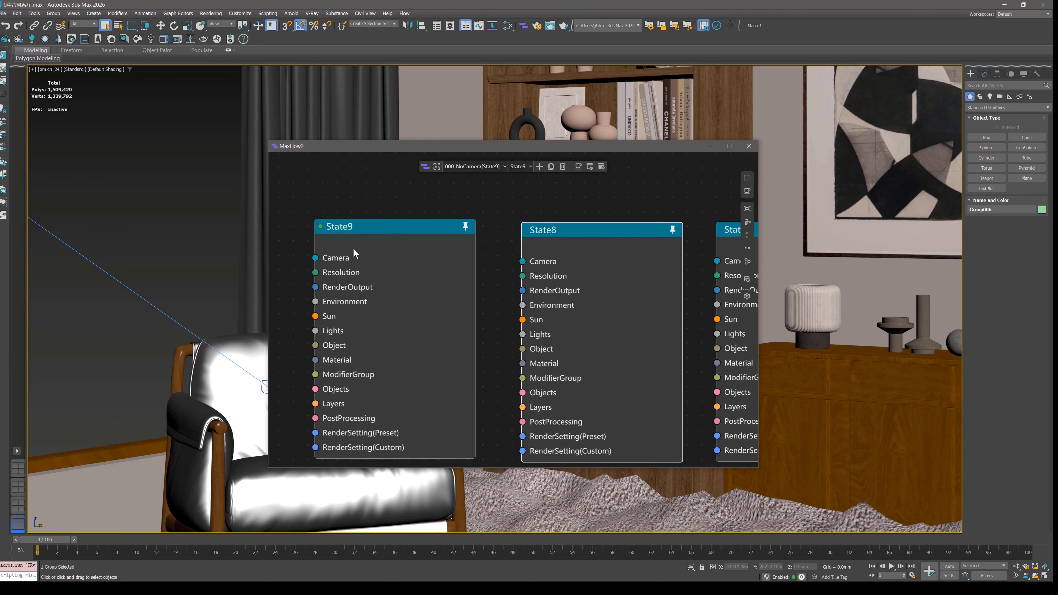
pyautogui.scroll(1, 431, 252)
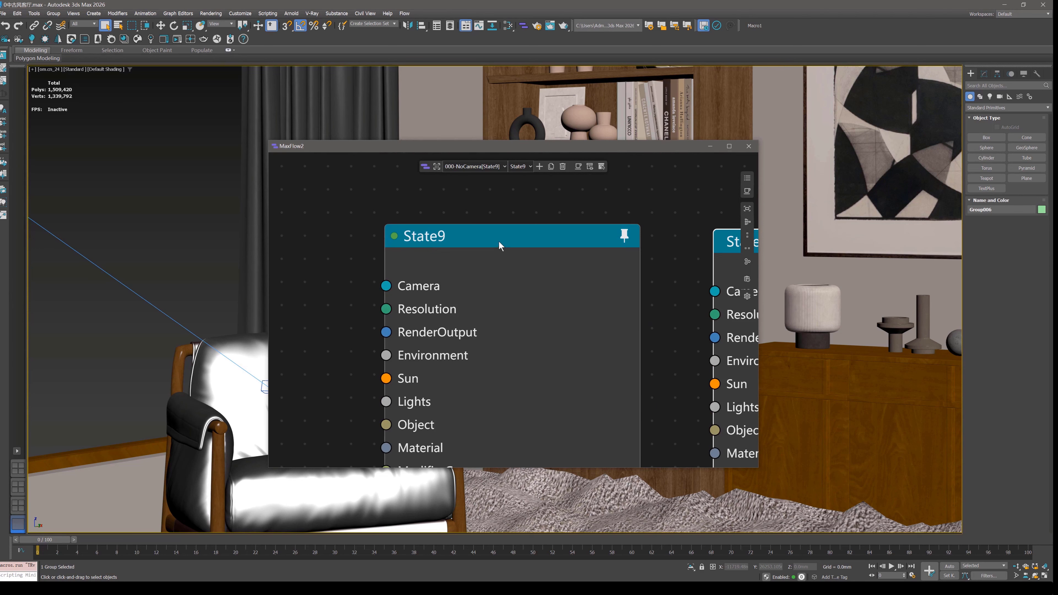
pyautogui.scroll(-2, 464, 260)
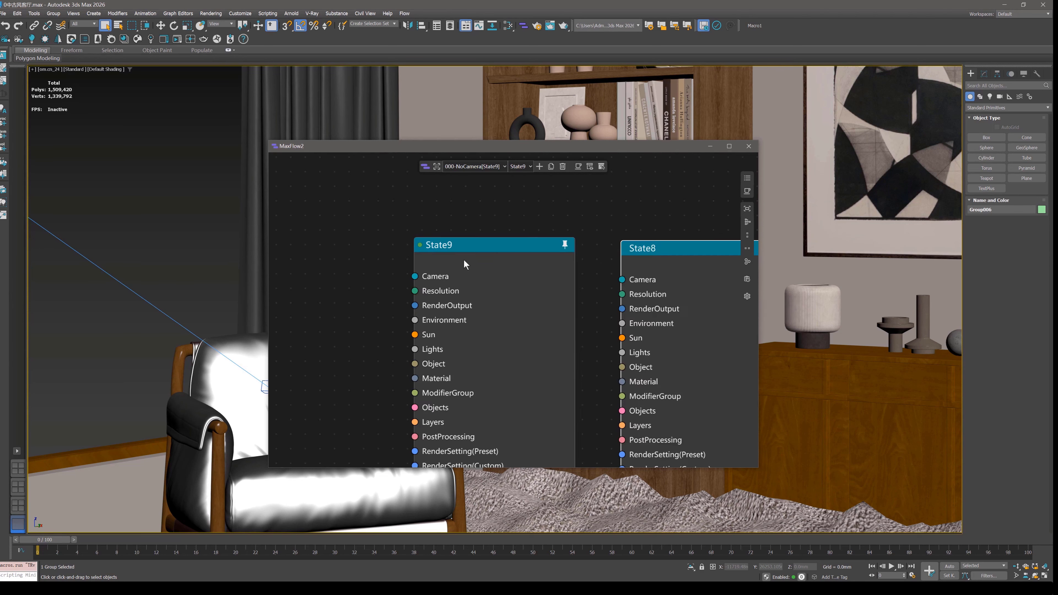
pyautogui.moveTo(570, 259); pyautogui.dragTo(515, 242, button='middle')
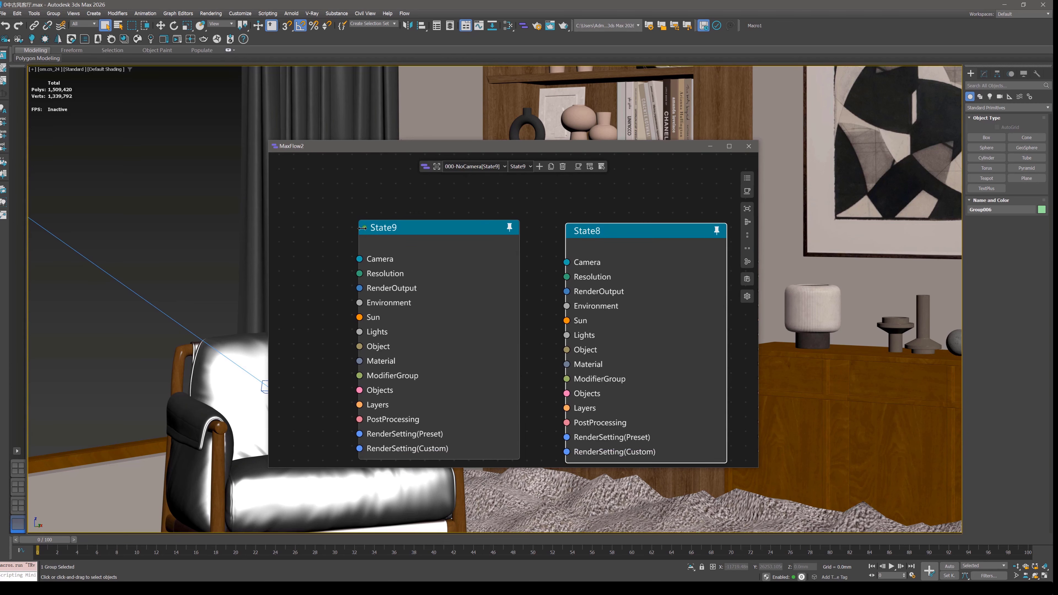
# Make State8 the active state from its node, and change the active state to State.
pyautogui.click(627, 236)
pyautogui.moveTo(635, 240); pyautogui.dragTo(587, 226, button='middle')
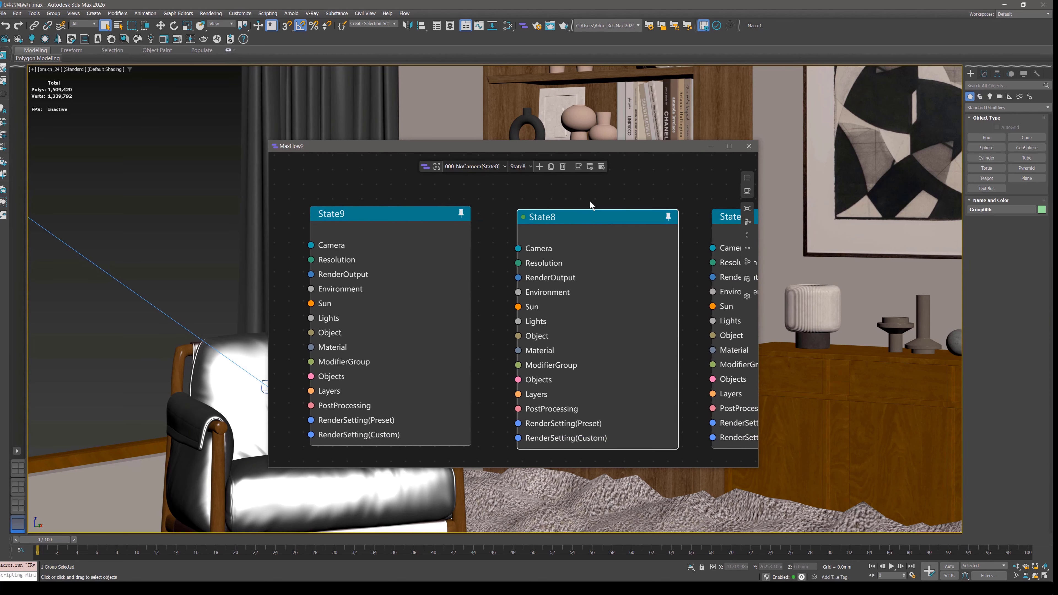
pyautogui.click(519, 167)
pyautogui.click(519, 178)
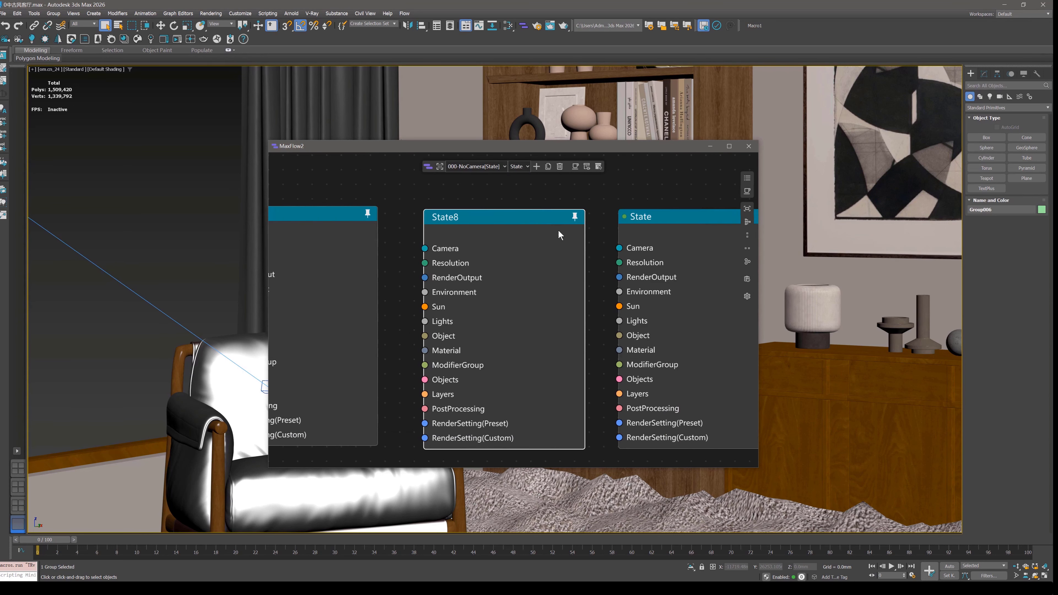
# Visit the 003-NoCamera[State10] view and come back to 000-NoCamera[State].
pyautogui.click(467, 165)
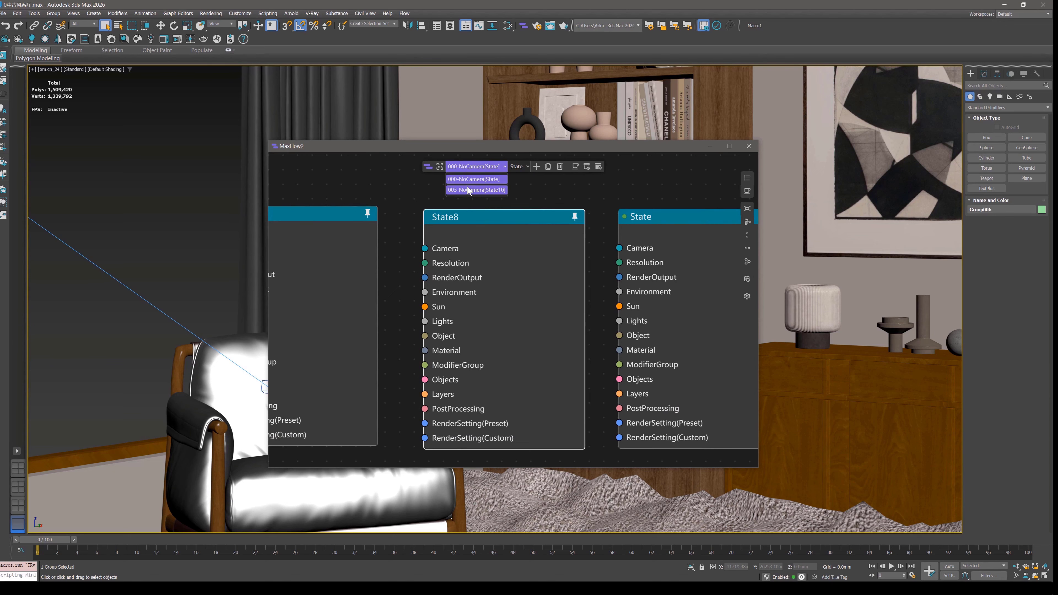
pyautogui.click(468, 185)
pyautogui.click(480, 168)
pyautogui.click(482, 175)
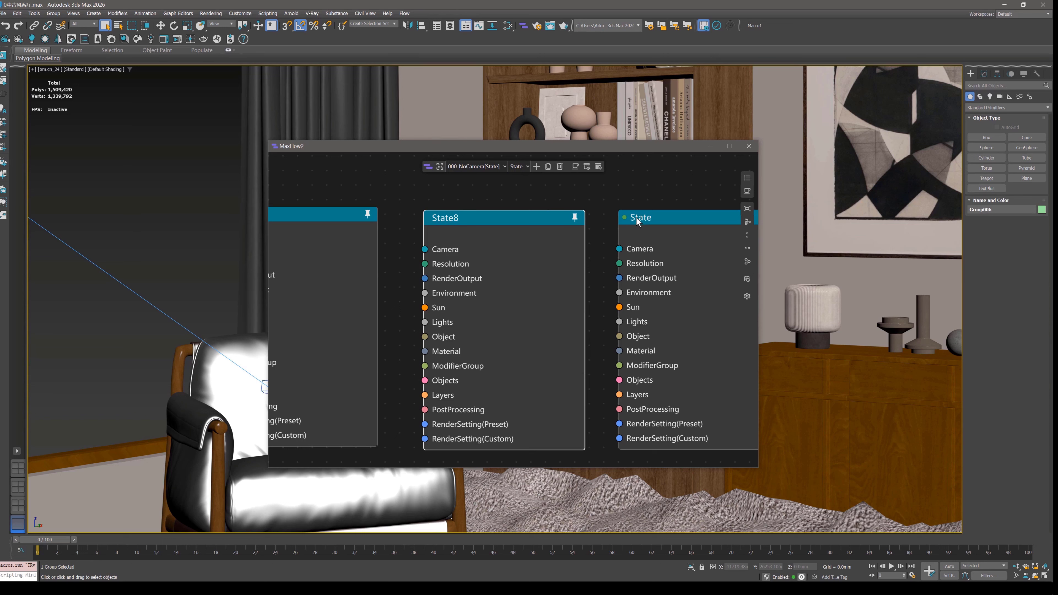
# Review which views exist in the scene and which states belong to the current view.
pyautogui.scroll(-3, 580, 258)
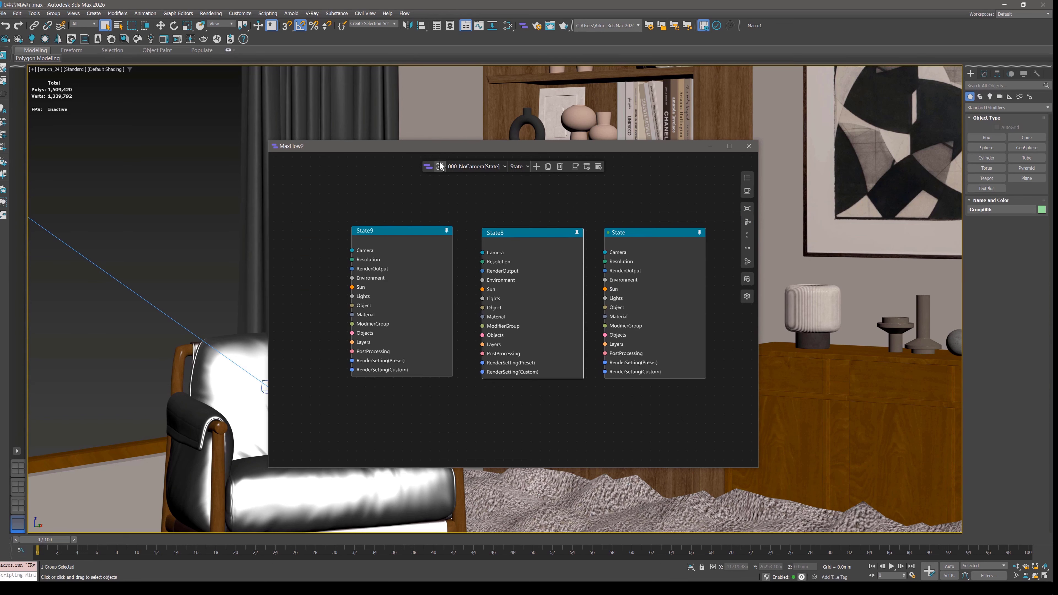
pyautogui.scroll(3, 509, 210)
pyautogui.scroll(-3, 509, 209)
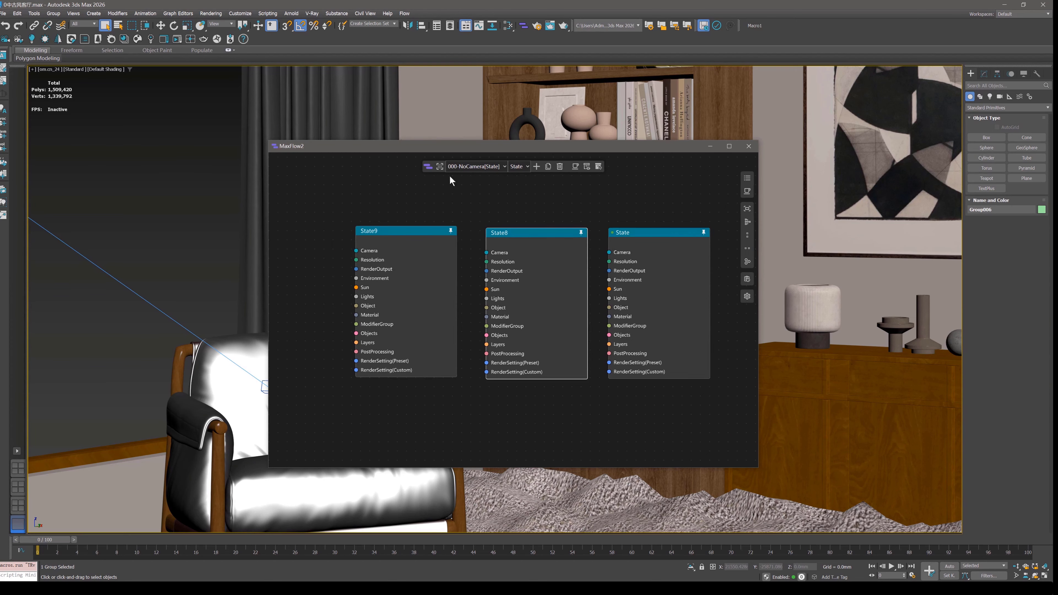
pyautogui.click(484, 172)
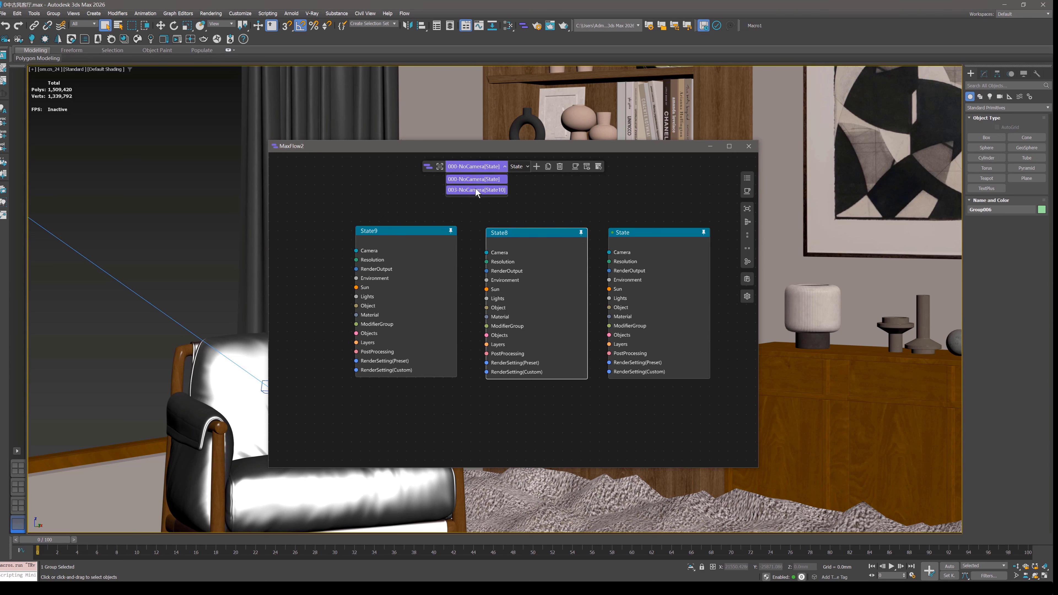
pyautogui.click(517, 169)
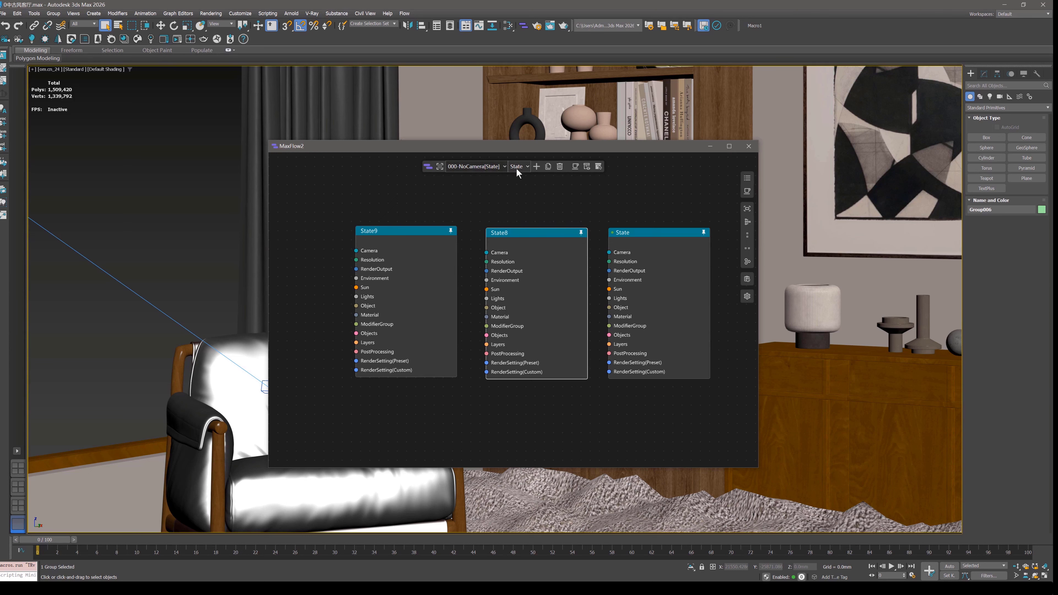
pyautogui.click(519, 168)
pyautogui.click(554, 195)
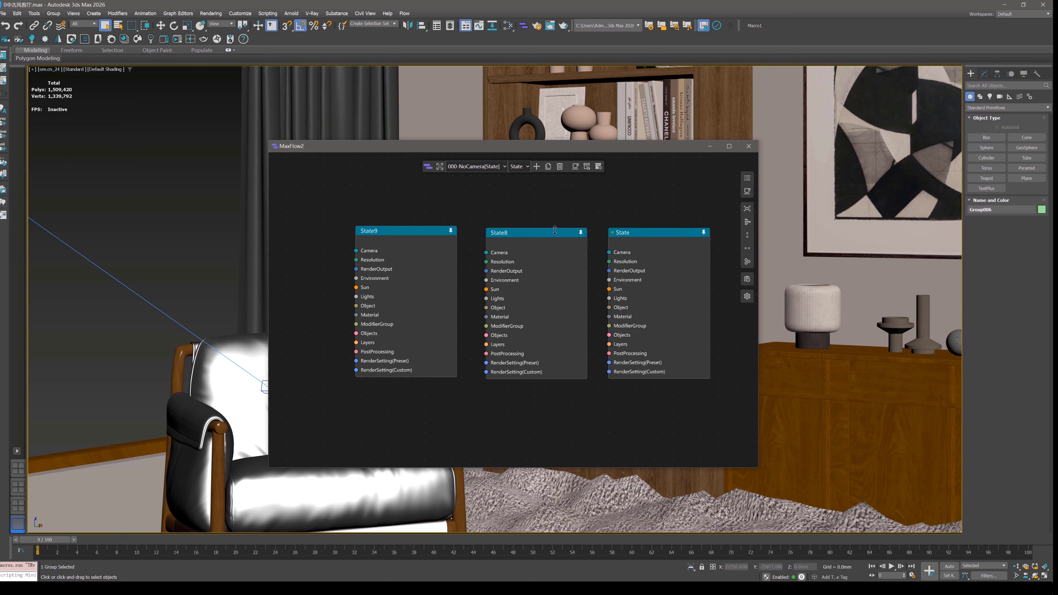
# Open the state list and compare its entries with the states selectable in the current view.
pyautogui.click(659, 233)
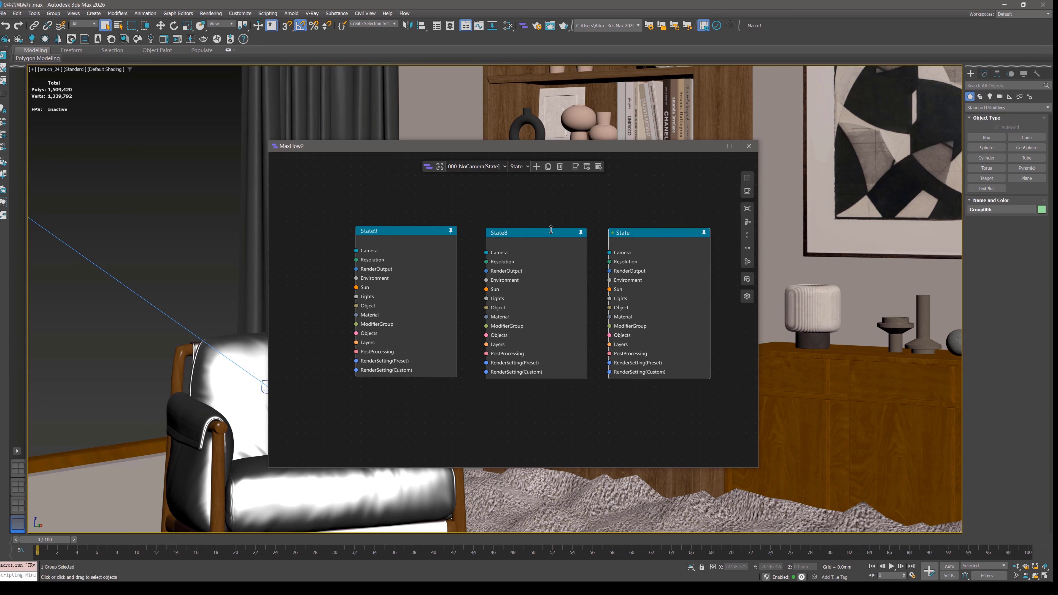
pyautogui.click(412, 232)
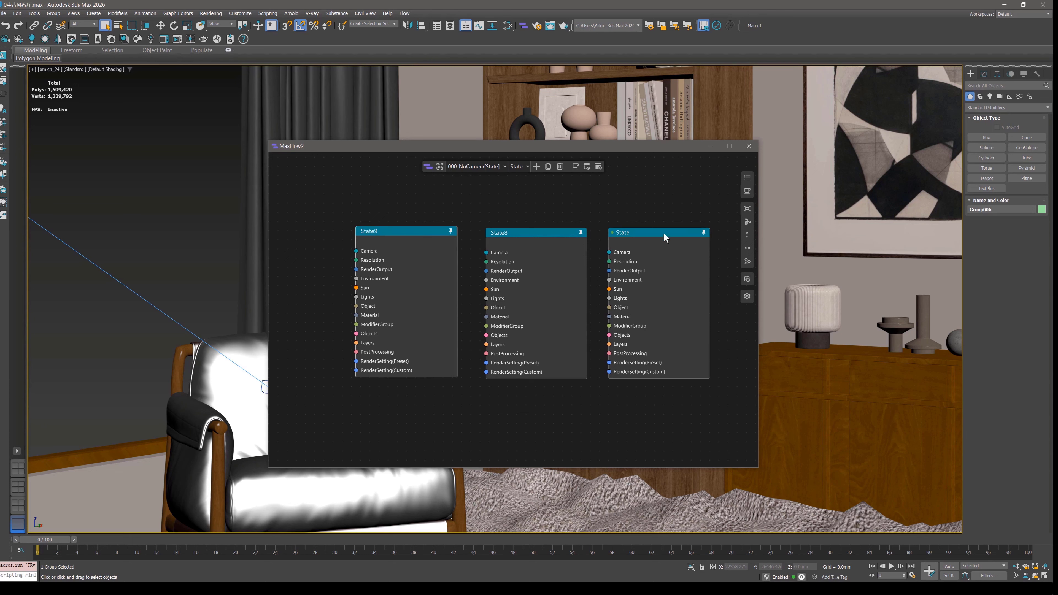
pyautogui.moveTo(668, 236); pyautogui.dragTo(652, 237, button='middle')
pyautogui.click(747, 179)
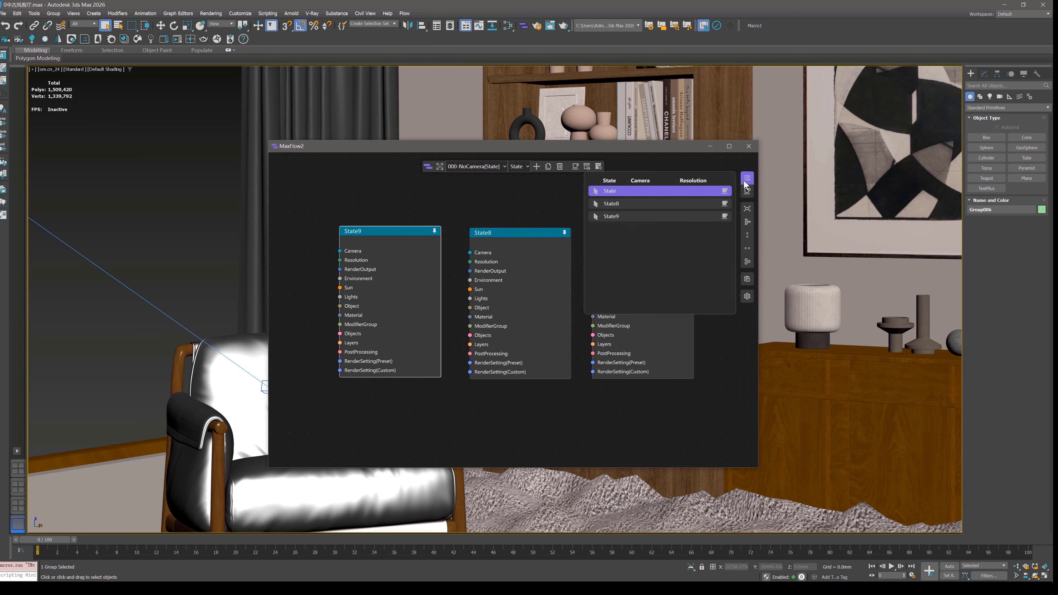
pyautogui.click(524, 168)
pyautogui.click(524, 168)
# Cycle the active state through State8, State9 and State in the state list, ending on State9.
pyautogui.click(610, 205)
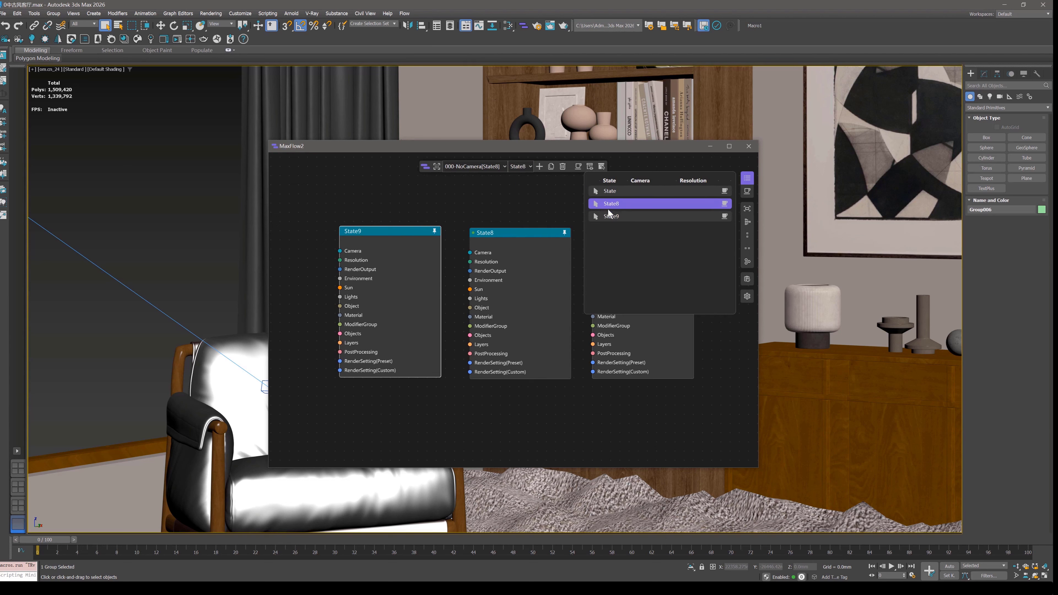
pyautogui.click(609, 216)
pyautogui.click(613, 192)
pyautogui.click(609, 205)
pyautogui.click(616, 216)
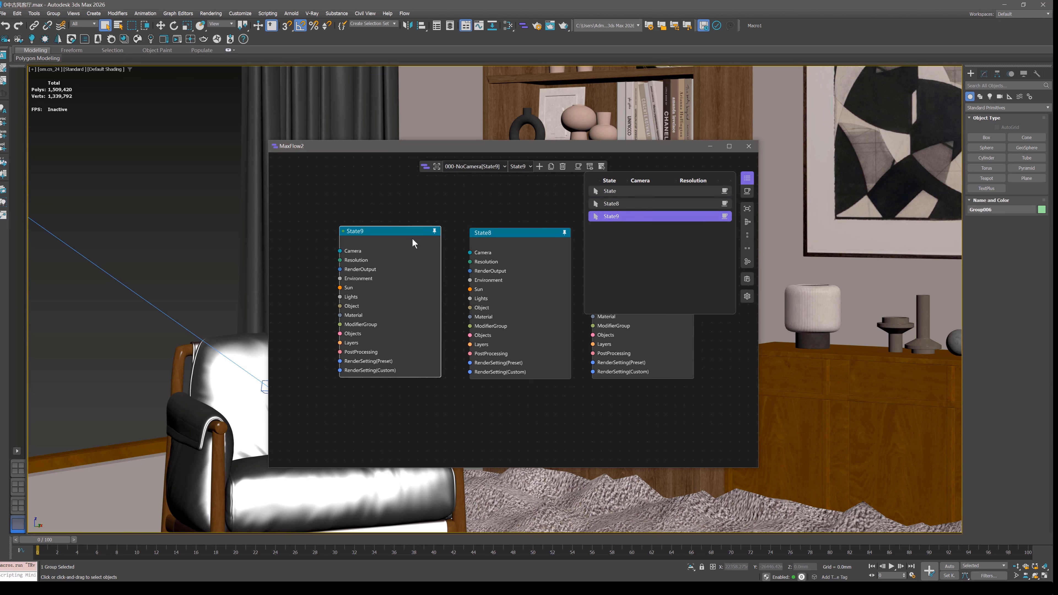
# Locate the State, State8 and State9 nodes on the canvas from the state list, ending on State9, and close the list.
pyautogui.click(610, 191)
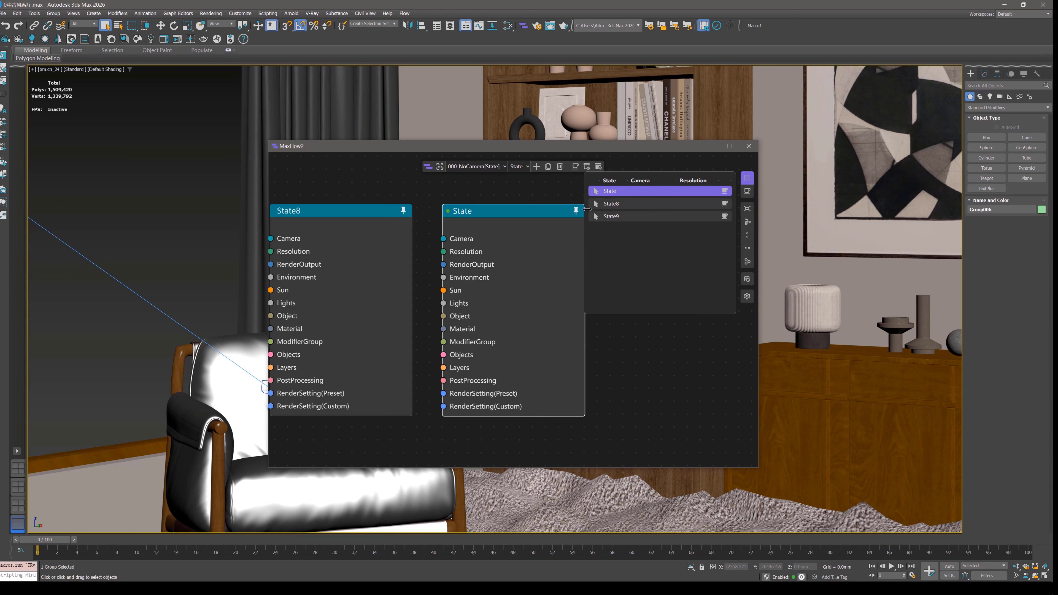
pyautogui.click(608, 204)
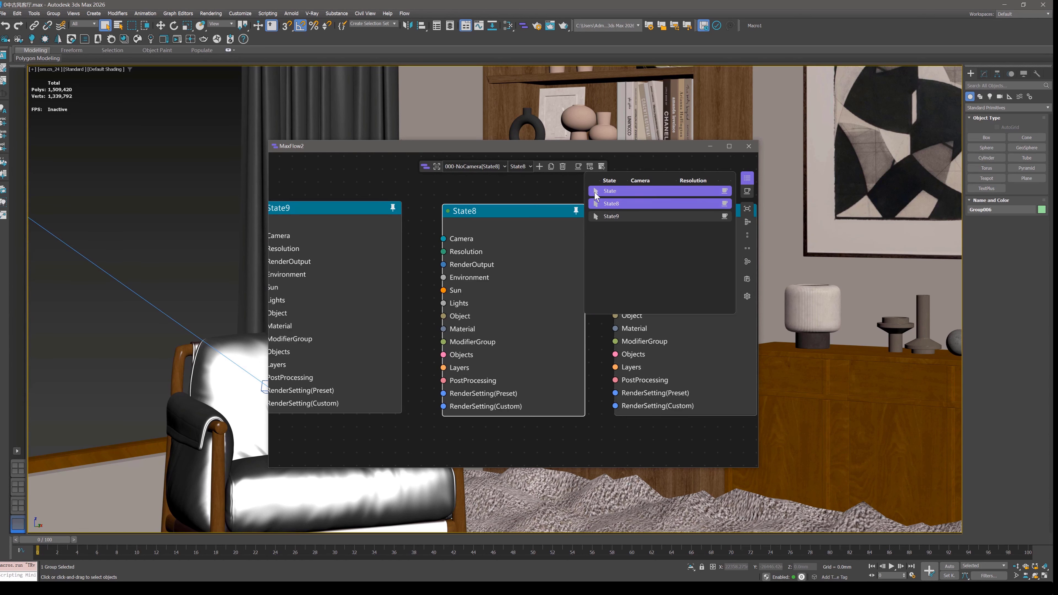
pyautogui.click(595, 192)
pyautogui.click(597, 204)
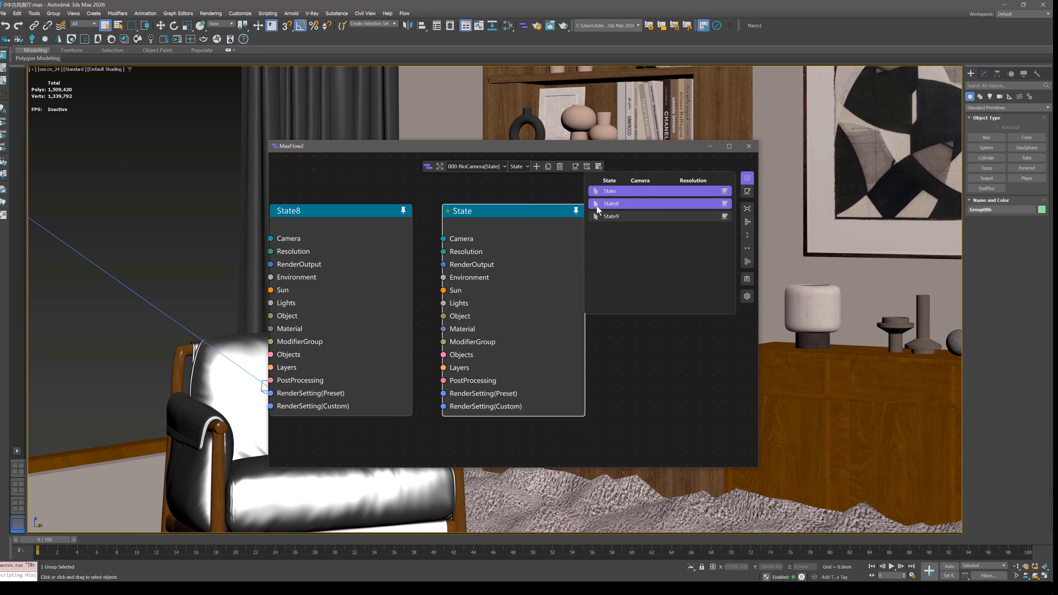
pyautogui.click(597, 215)
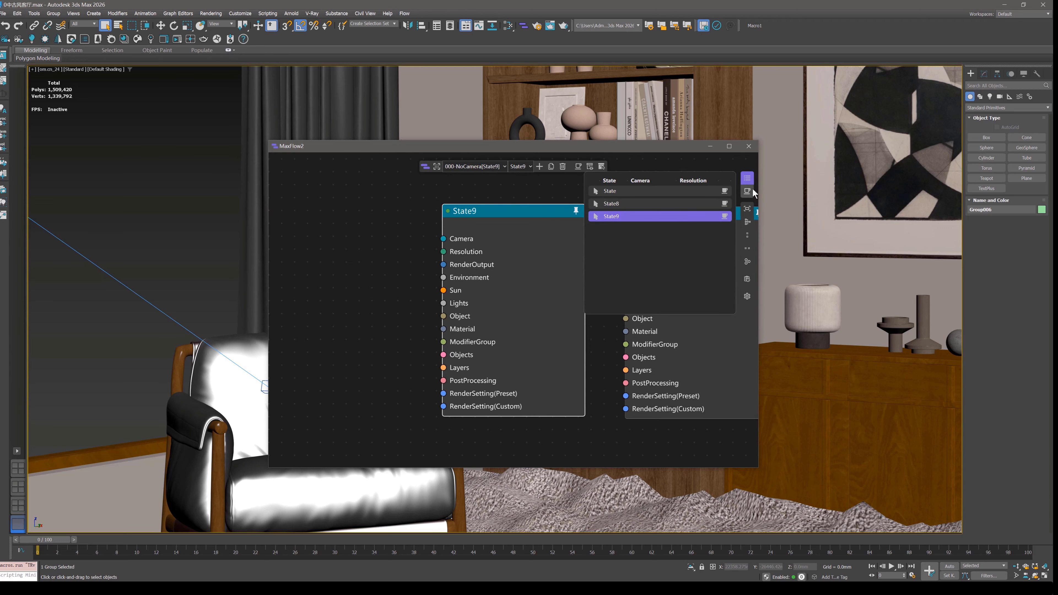
pyautogui.click(748, 182)
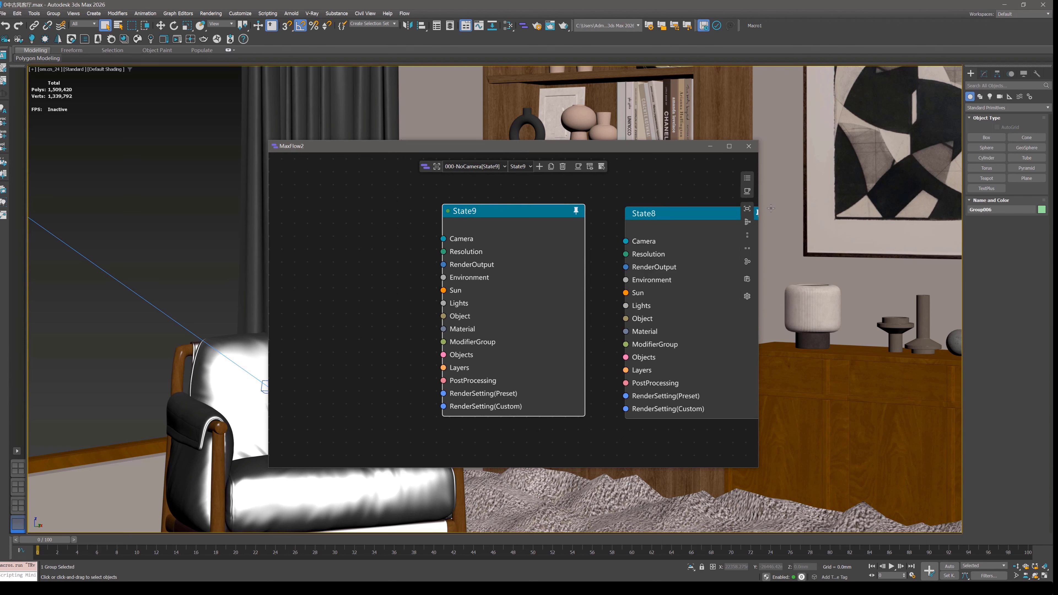
# Center State9 on the canvas and add a Camera node connected to its Camera input.
pyautogui.click(749, 209)
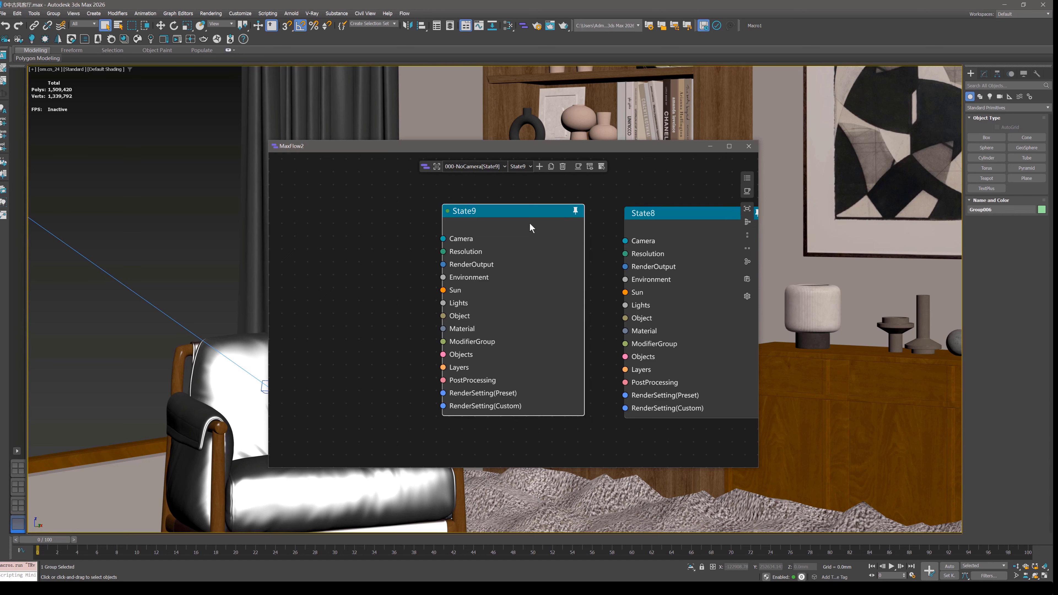
pyautogui.scroll(-5, 530, 224)
pyautogui.click(747, 209)
pyautogui.moveTo(445, 241); pyautogui.dragTo(349, 267)
pyautogui.click(349, 267)
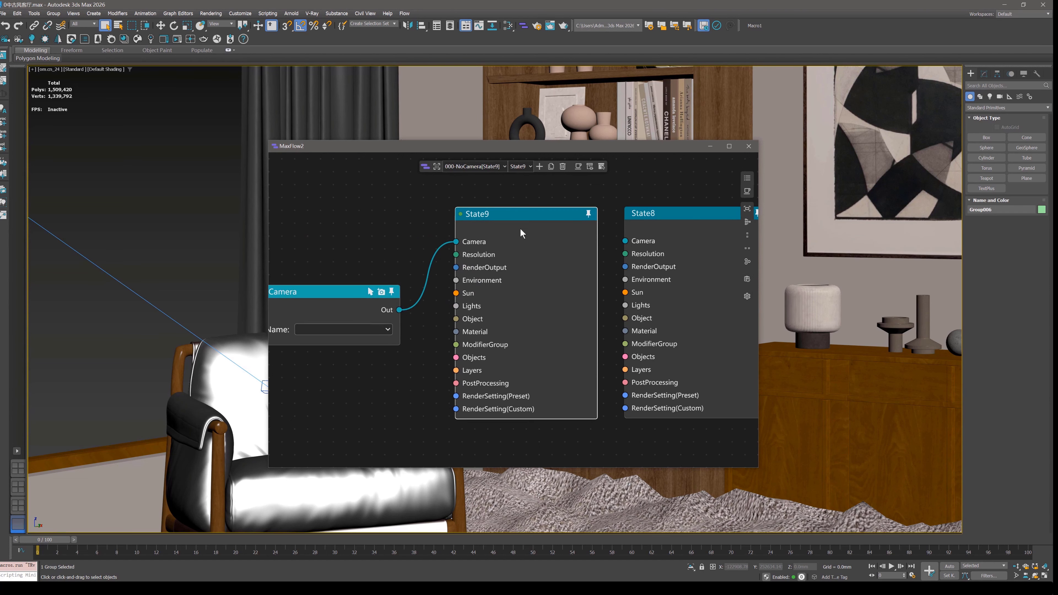
# Add a Resolution node connected to State9's Resolution input and auto-align the input nodes beside State9.
pyautogui.moveTo(456, 254); pyautogui.dragTo(401, 374)
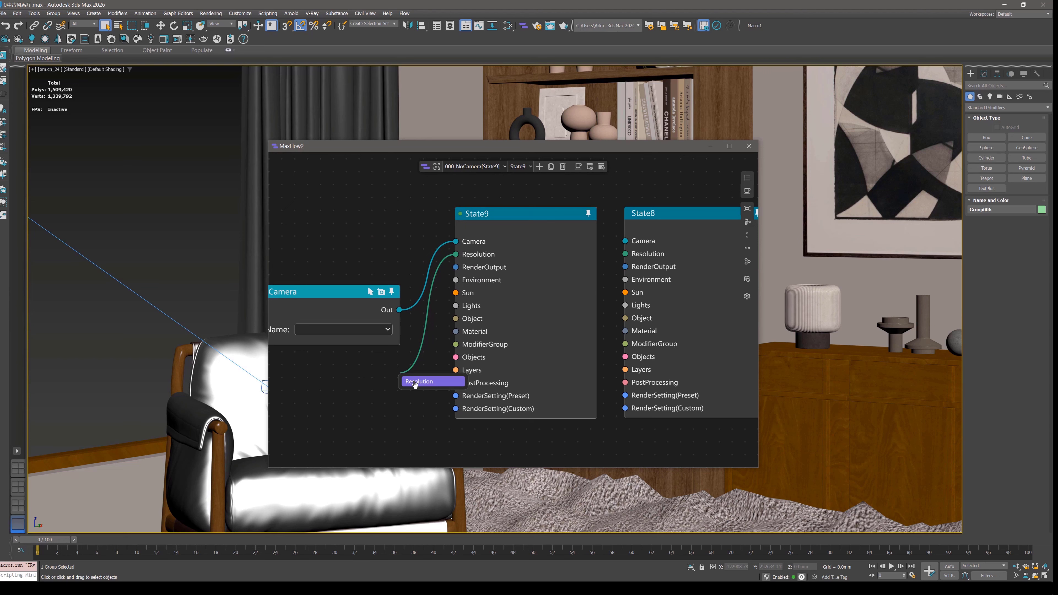
pyautogui.click(433, 383)
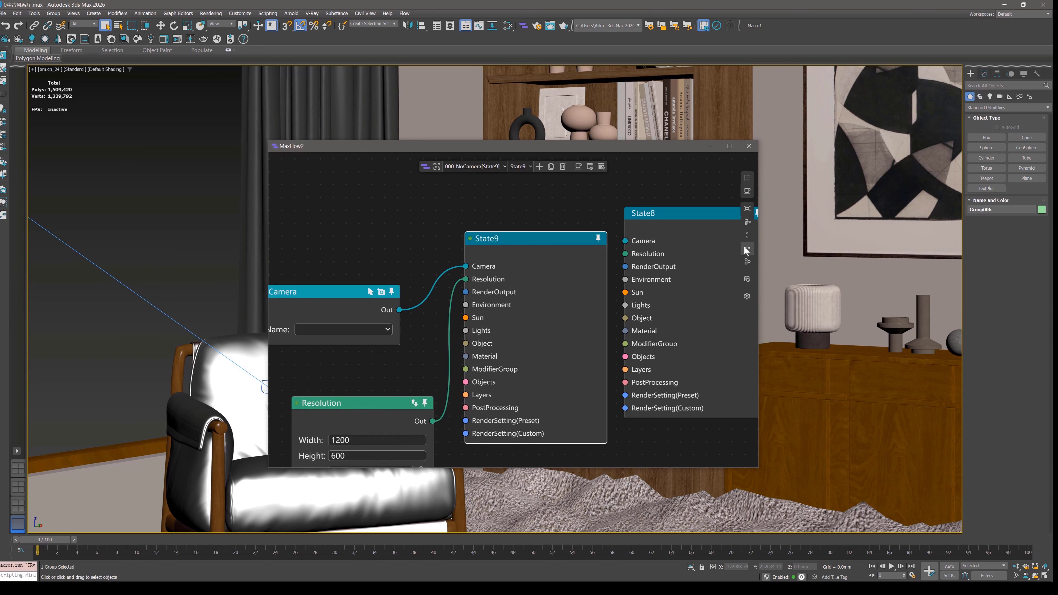
pyautogui.click(747, 222)
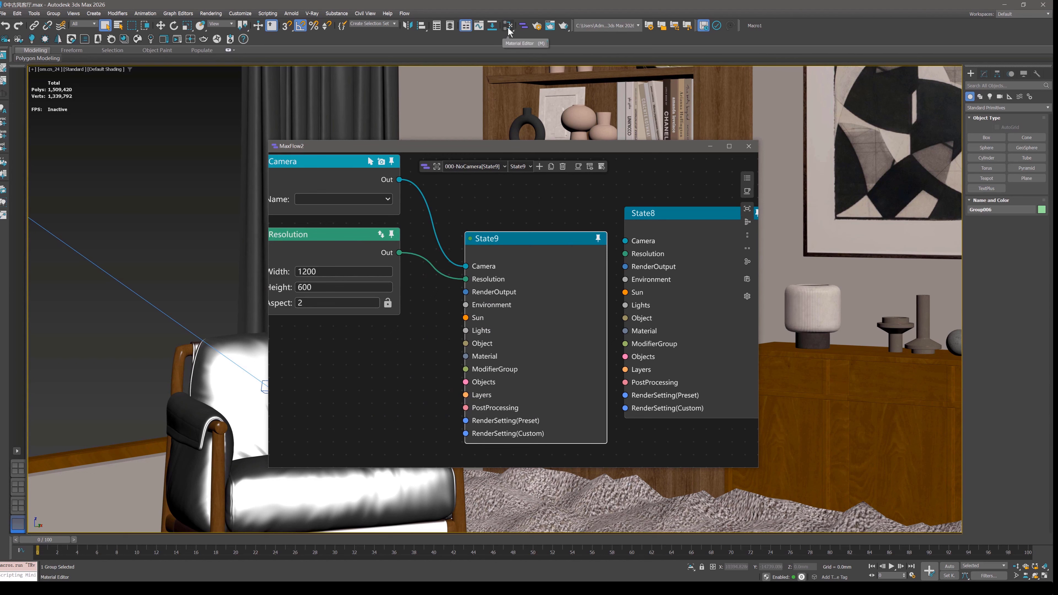
# Arrange the state nodes vertically and back horizontally, and move State9 together with its connected Camera and Resolution nodes.
pyautogui.click(747, 236)
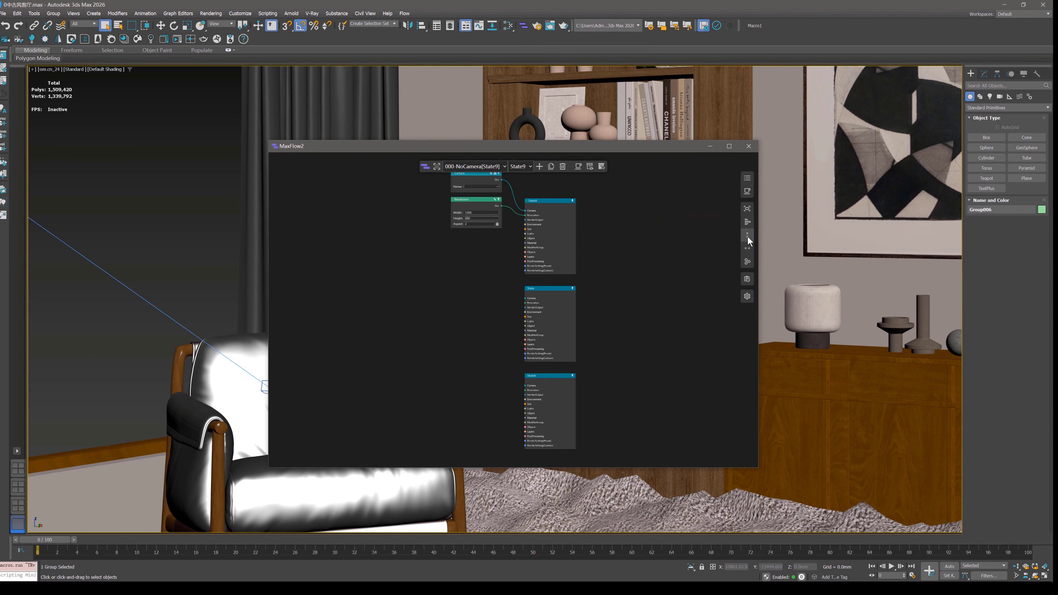
pyautogui.click(748, 249)
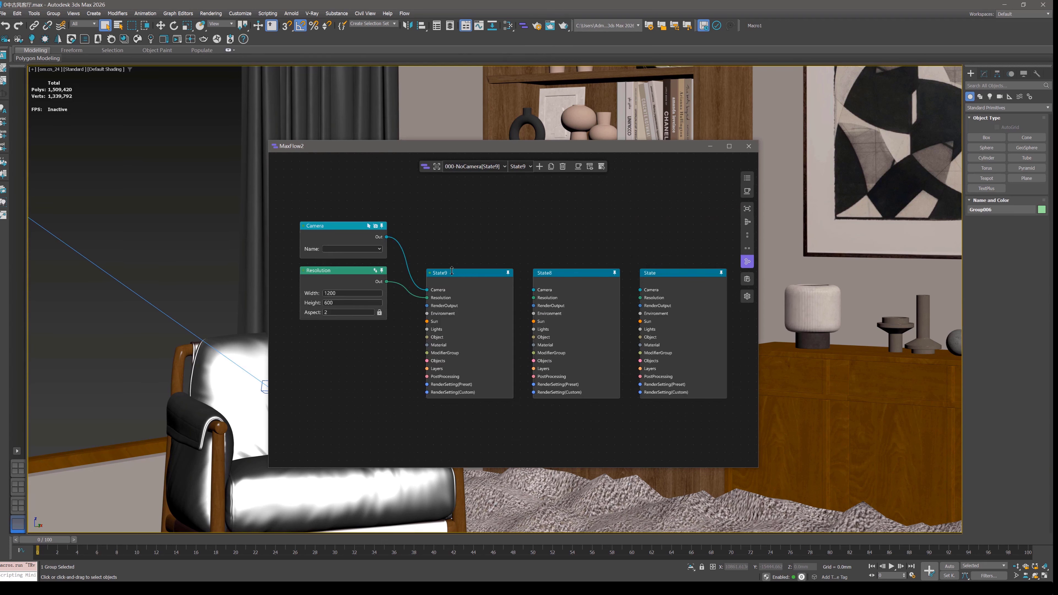
pyautogui.moveTo(452, 271); pyautogui.dragTo(513, 271)
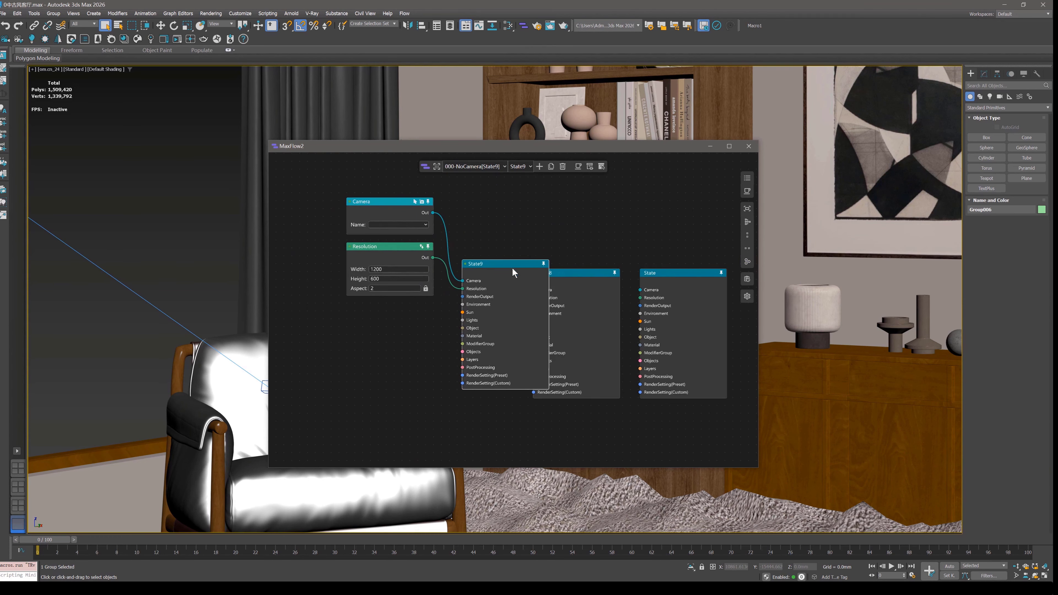
# Open the history list, review the saved entries and their restore options, and close it.
pyautogui.click(748, 279)
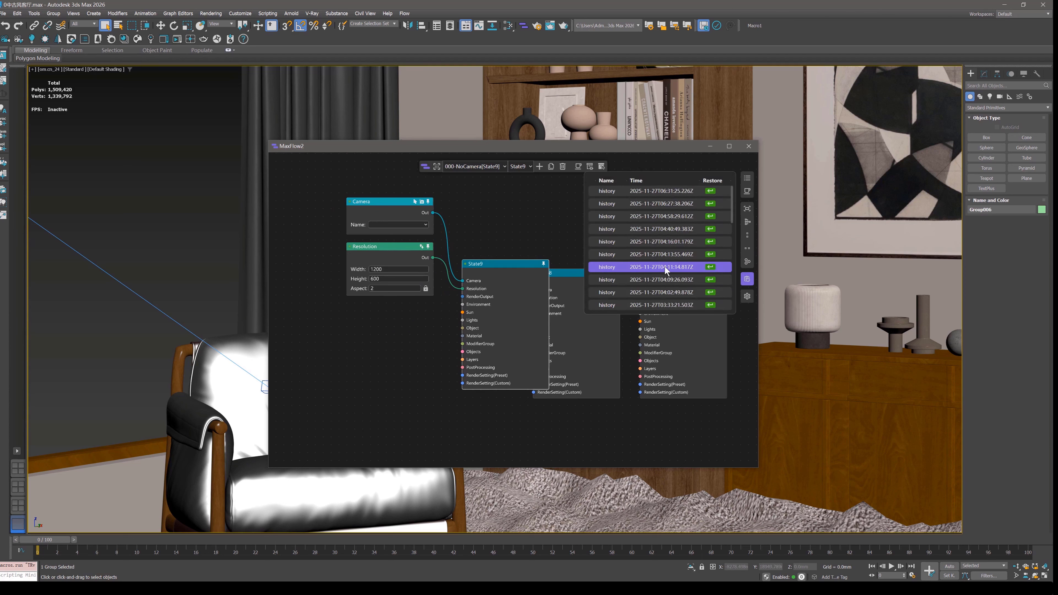
pyautogui.moveTo(579, 275); pyautogui.dragTo(543, 288, button='middle')
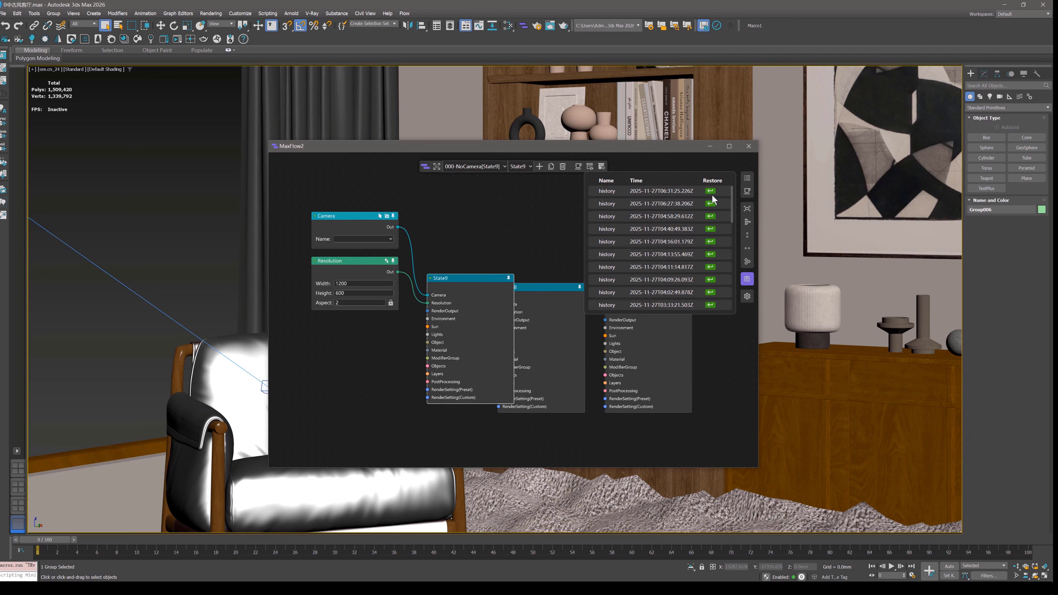
pyautogui.click(745, 279)
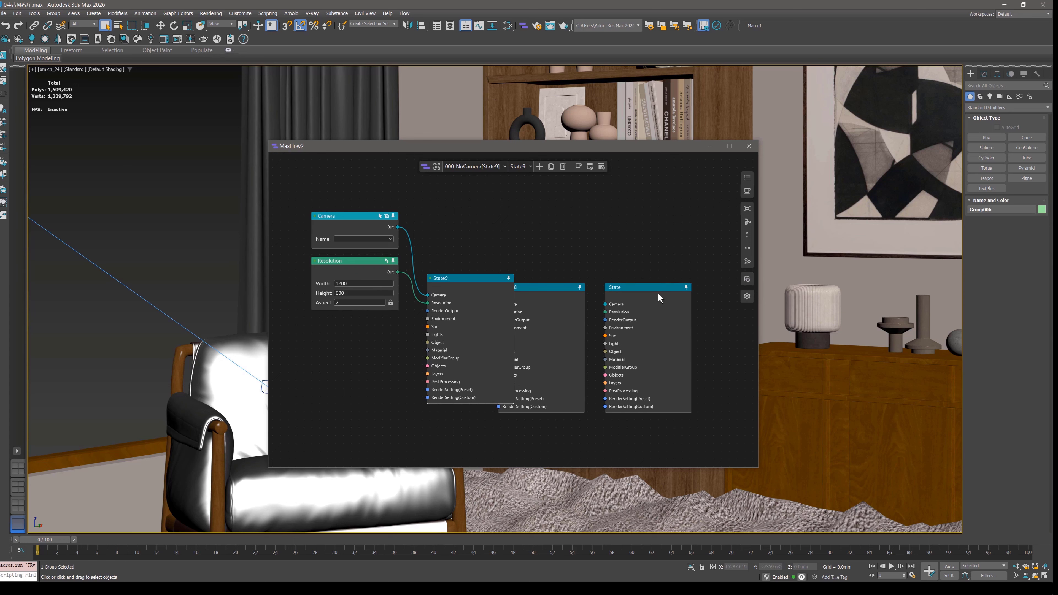
# Separate State8 and State from State9 on the canvas and delete both of these state nodes.
pyautogui.moveTo(660, 297); pyautogui.dragTo(694, 278)
pyautogui.moveTo(555, 303); pyautogui.dragTo(585, 280)
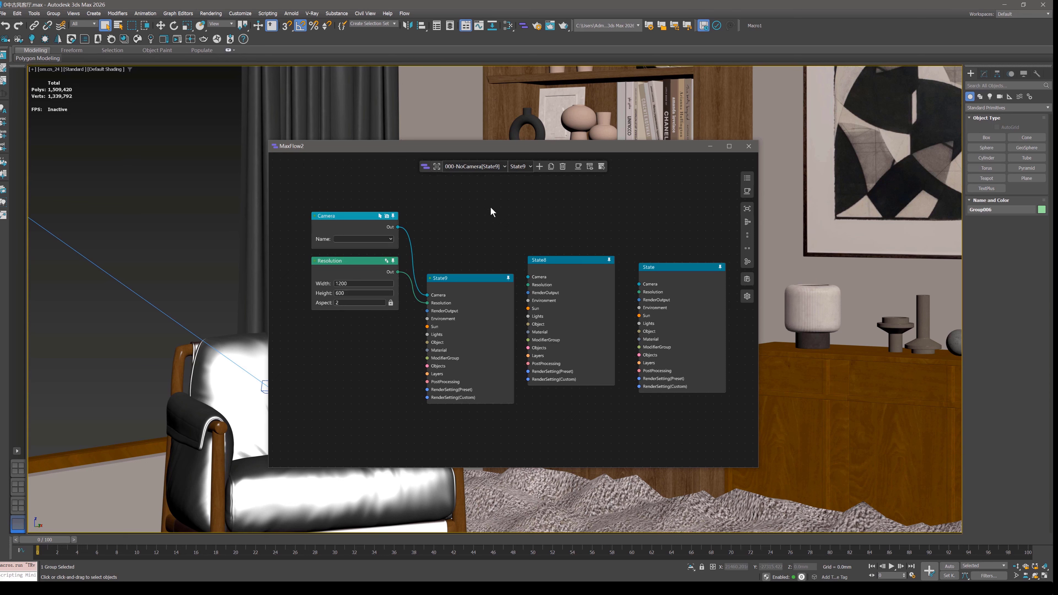
pyautogui.moveTo(551, 233); pyautogui.dragTo(713, 366)
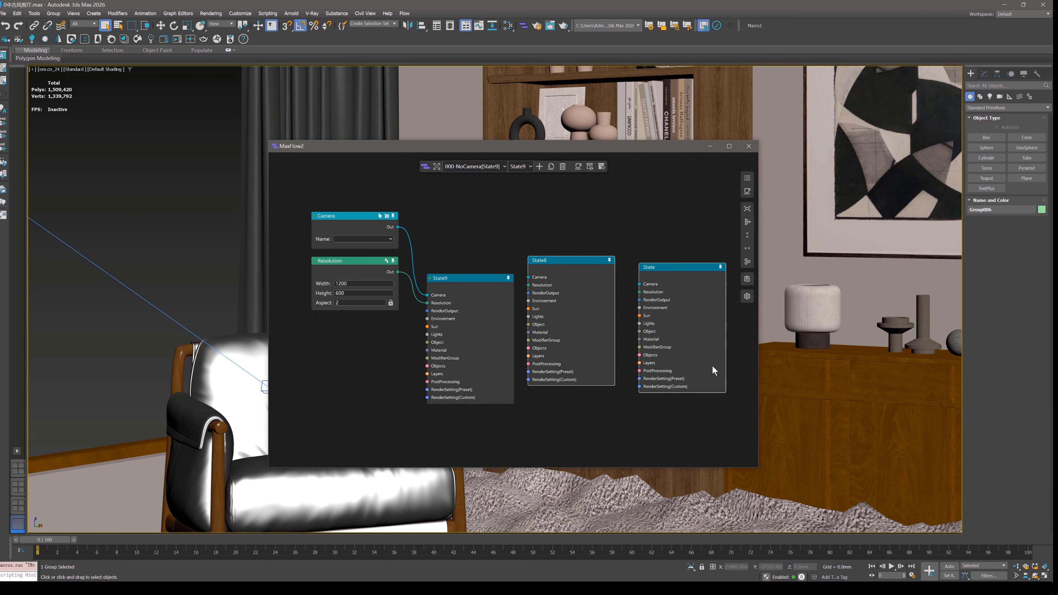
pyautogui.press('Delete')
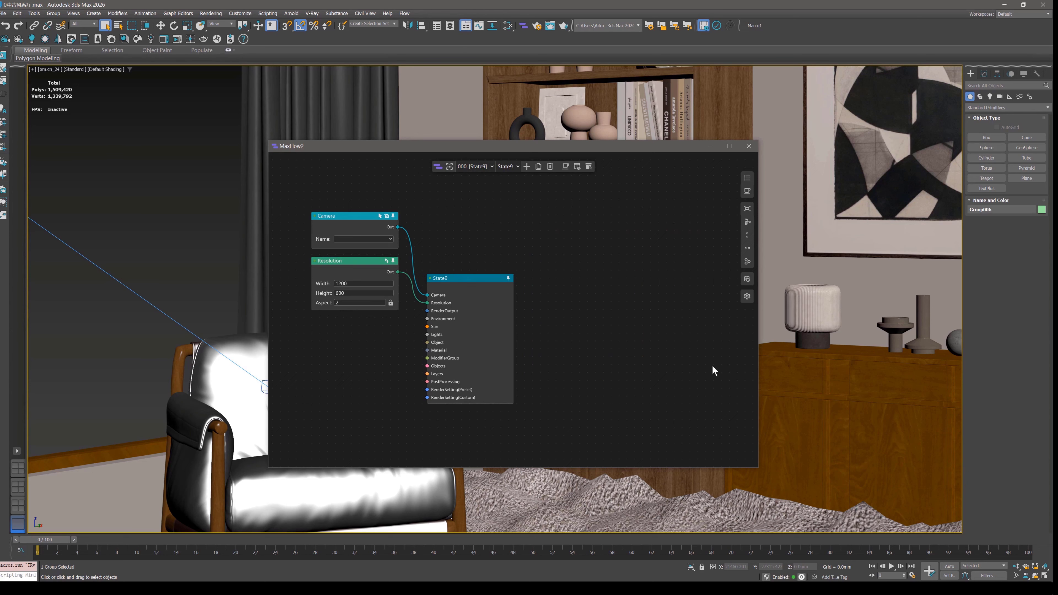
# Switch to the view 003-NoCamera[State10] and delete it.
pyautogui.click(473, 167)
pyautogui.click(477, 193)
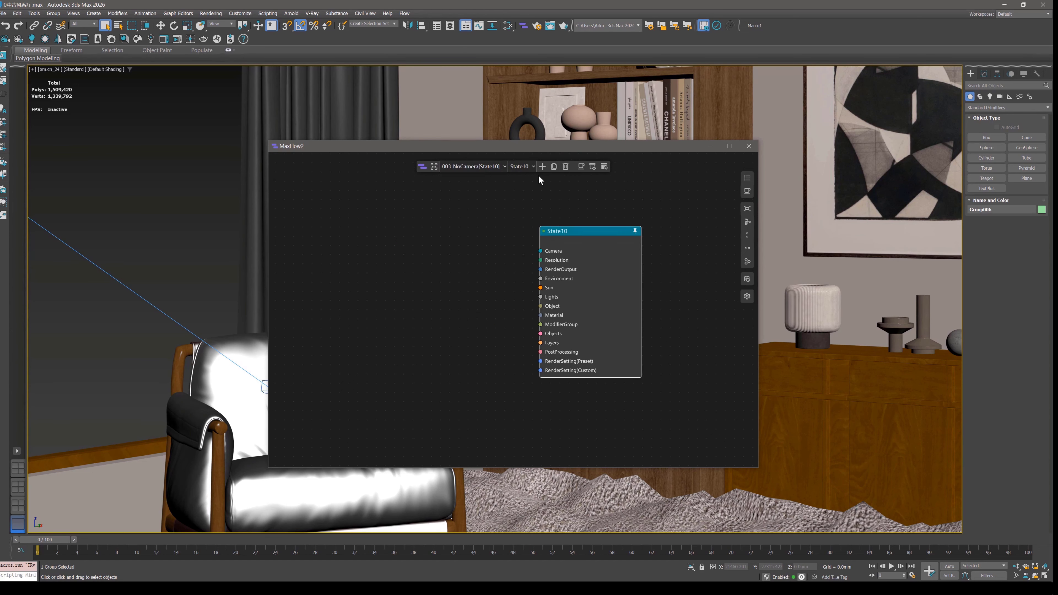
pyautogui.click(565, 169)
# Move State9 farther away from its Camera and Resolution nodes so the connections are spread out.
pyautogui.moveTo(315, 199); pyautogui.dragTo(560, 292)
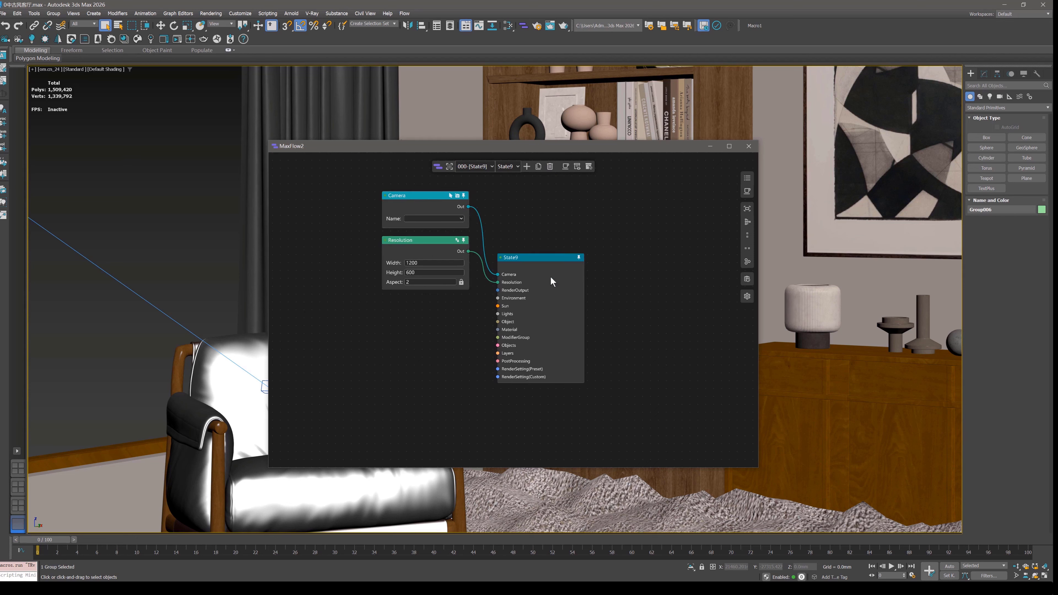
pyautogui.moveTo(553, 275); pyautogui.dragTo(610, 231)
pyautogui.scroll(3, 542, 227)
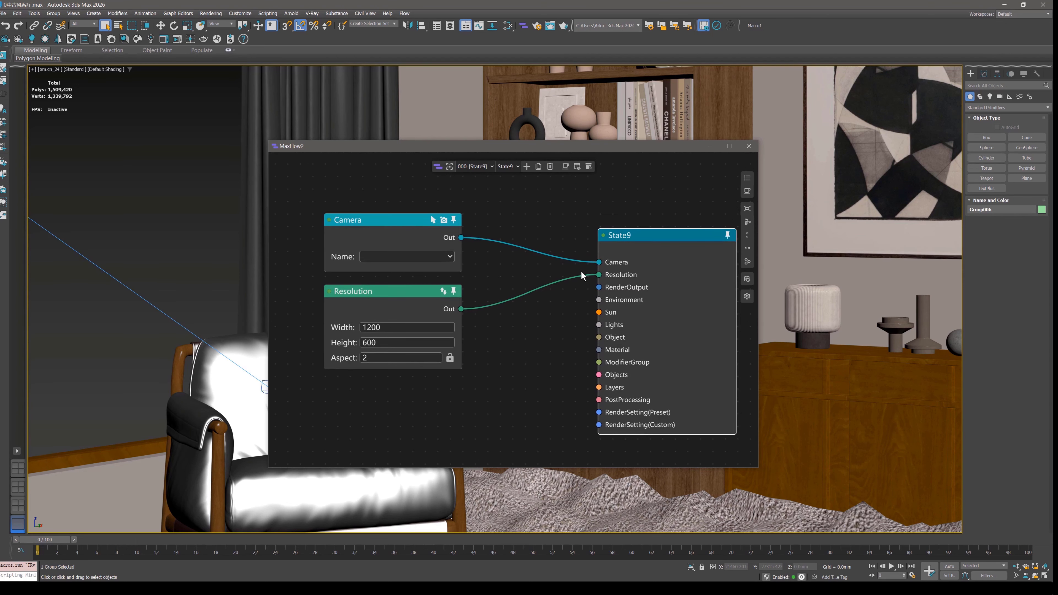
# Switch to the MaxFlow docs in the browser and examine the Custom Config Node branch of the Nodes Type list.
pyautogui.hotkey('alt', 'Tab')
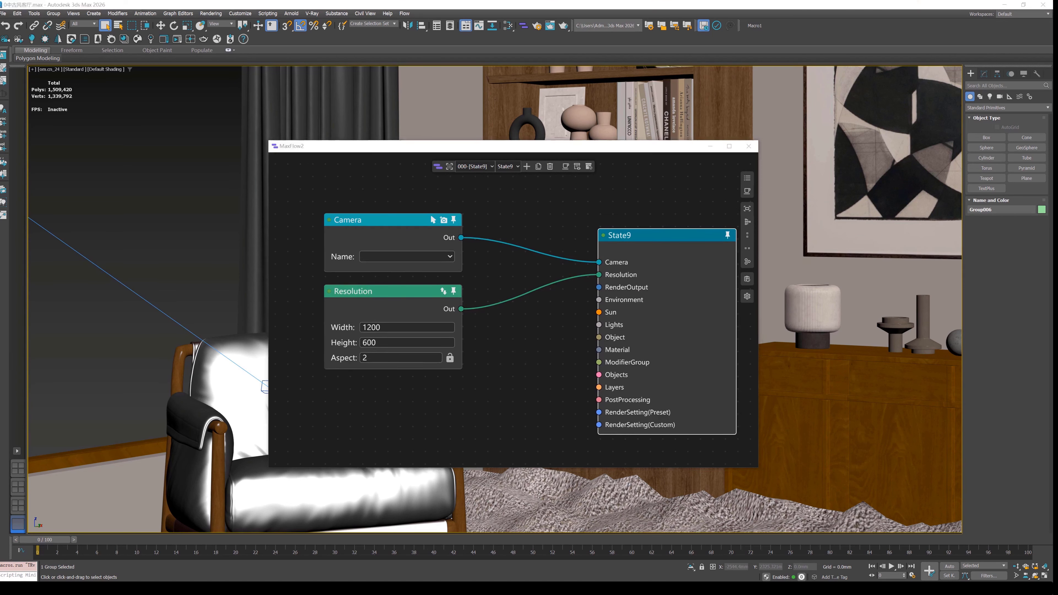
pyautogui.scroll(4, 421, 340)
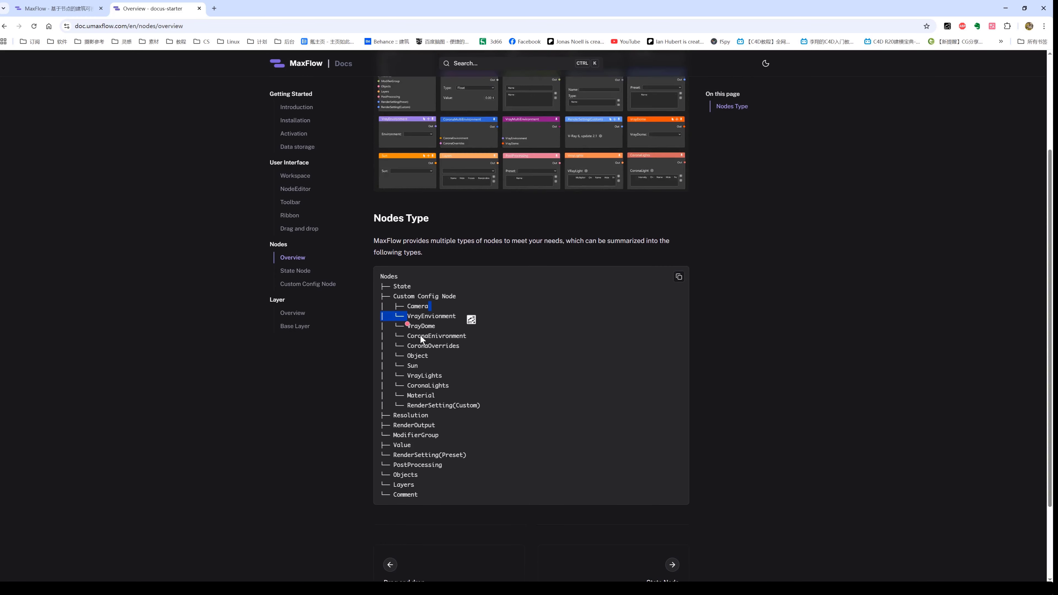
pyautogui.scroll(-4, 461, 283)
pyautogui.click(399, 178)
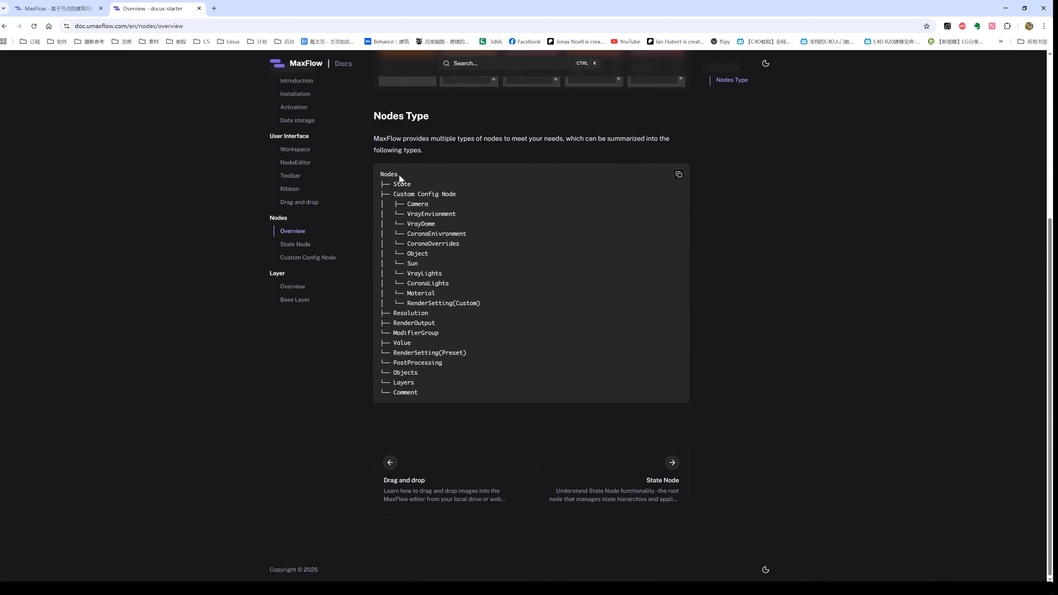
pyautogui.moveTo(381, 175); pyautogui.dragTo(467, 399)
pyautogui.click(488, 247)
pyautogui.moveTo(432, 205)
pyautogui.mouseDown()
pyautogui.moveTo(411, 205)
pyautogui.moveTo(462, 214)
pyautogui.moveTo(438, 225)
pyautogui.mouseUp()
pyautogui.moveTo(395, 194); pyautogui.dragTo(467, 195)
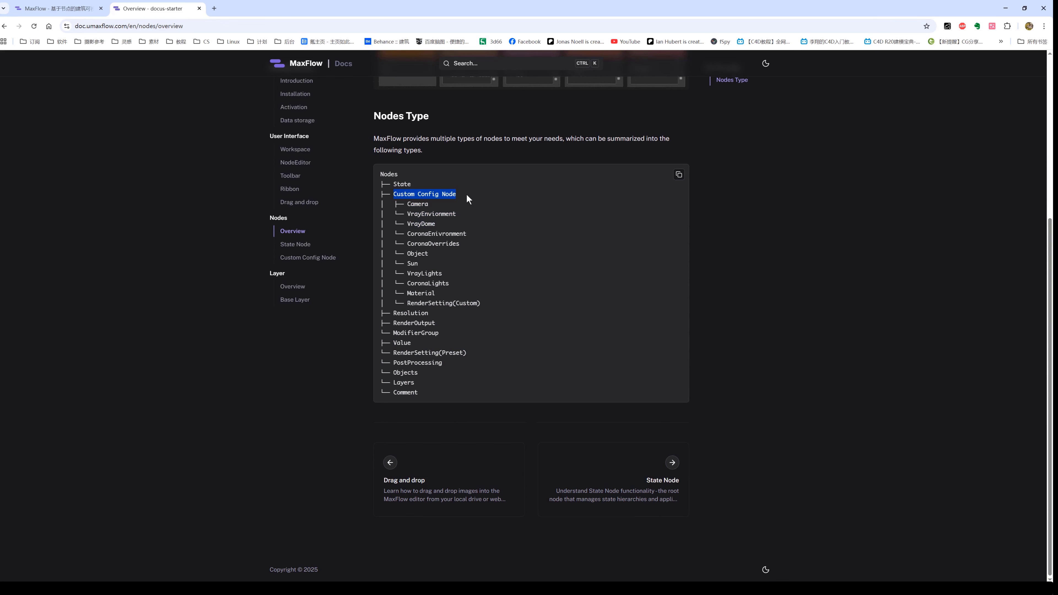
pyautogui.click(463, 286)
pyautogui.moveTo(481, 304); pyautogui.dragTo(394, 196)
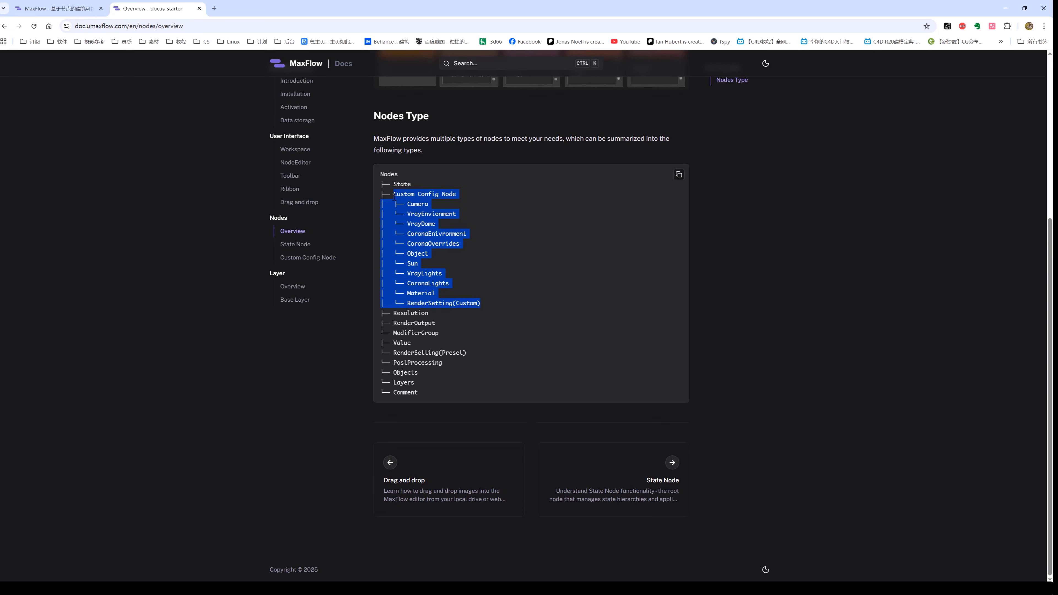
# Examine the remaining node types in the list, from Resolution and RenderOutput through Comment.
pyautogui.click(435, 318)
pyautogui.moveTo(433, 315); pyautogui.dragTo(388, 313)
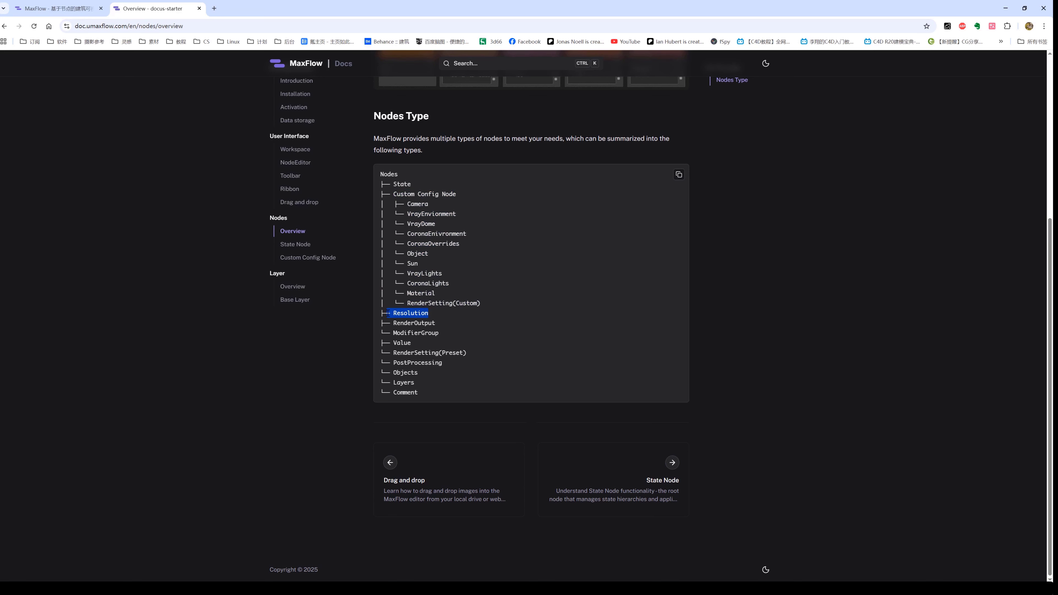
pyautogui.doubleClick(432, 323)
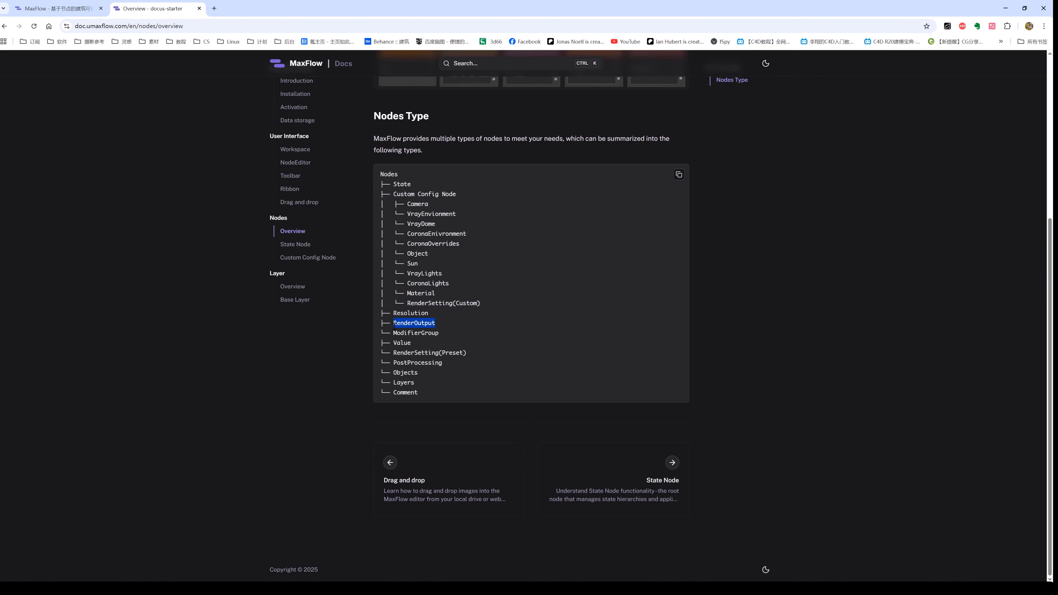
pyautogui.click(417, 333)
pyautogui.moveTo(395, 314); pyautogui.dragTo(437, 404)
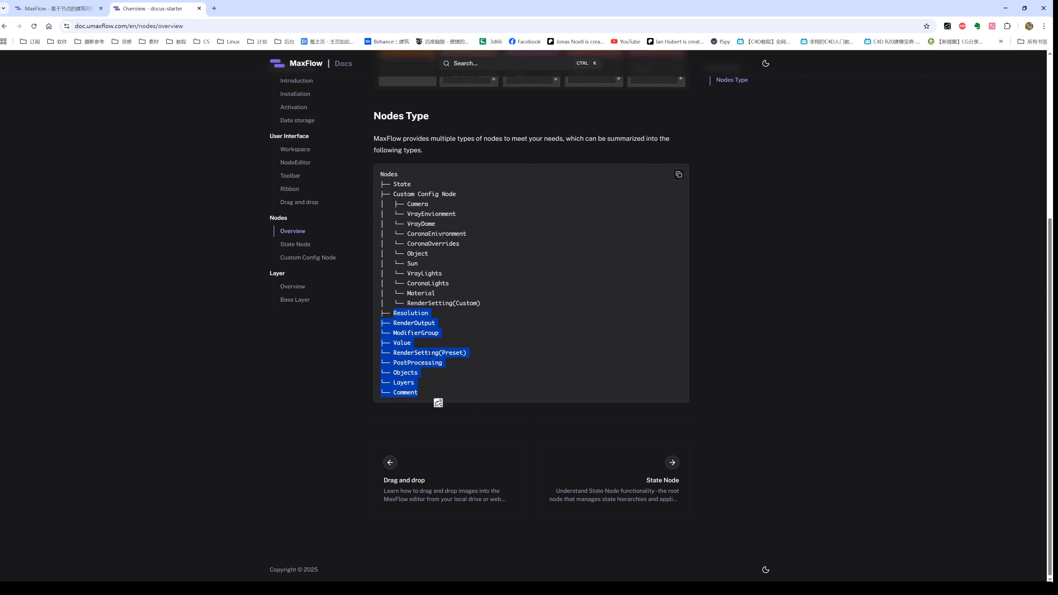
pyautogui.click(430, 323)
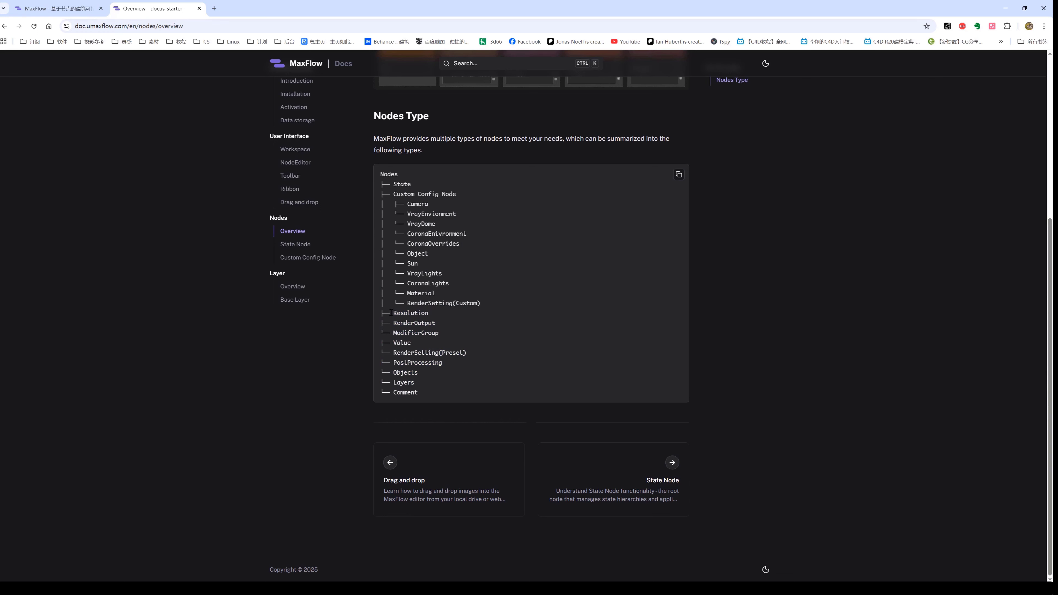
pyautogui.moveTo(392, 313); pyautogui.dragTo(436, 396)
# Review the Custom Config Node and State entries once more and return to MaxFlow2 in 3ds Max.
pyautogui.moveTo(403, 198); pyautogui.dragTo(450, 308)
pyautogui.moveTo(413, 185); pyautogui.dragTo(396, 187)
pyautogui.click(415, 186)
pyautogui.moveTo(394, 184); pyautogui.dragTo(392, 184)
pyautogui.click(1007, 9)
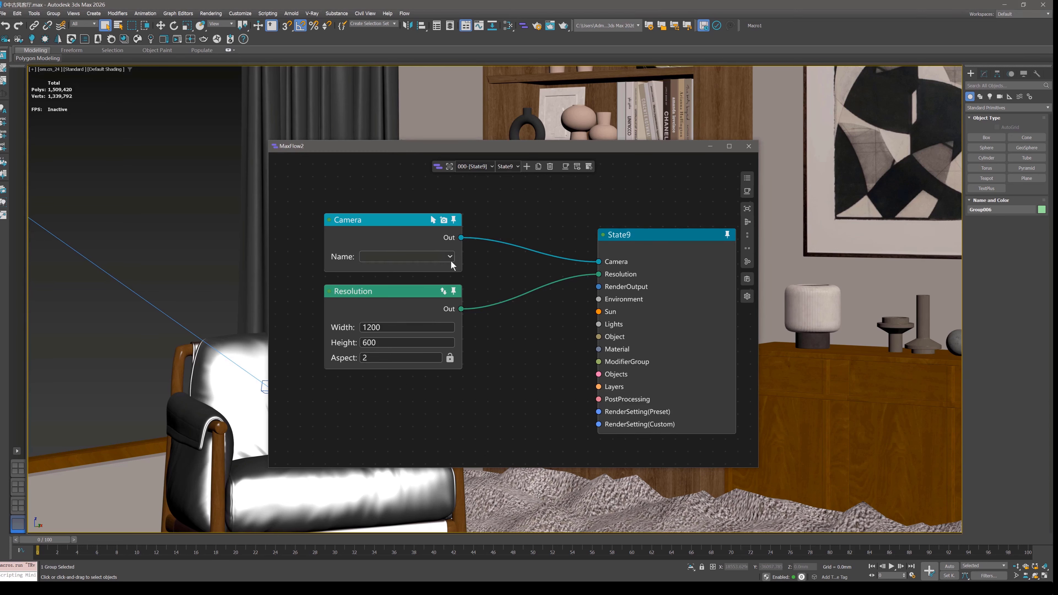
# Move the Resolution node down beside State9 and add a Sun node below the Camera node.
pyautogui.moveTo(457, 270); pyautogui.dragTo(516, 249, button='middle')
pyautogui.moveTo(496, 270); pyautogui.dragTo(638, 360)
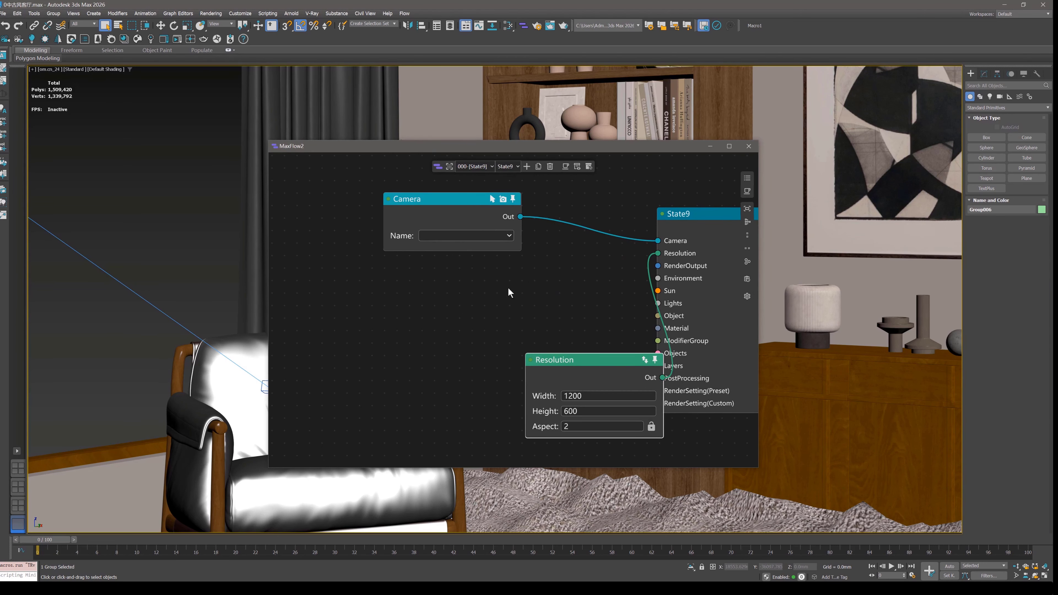
pyautogui.rightClick(421, 271)
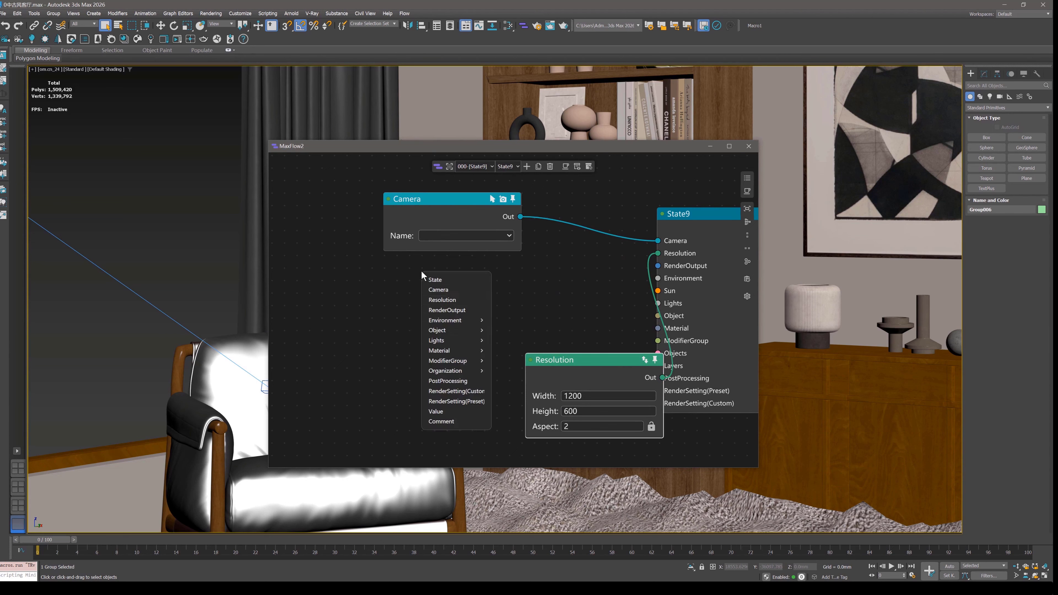
pyautogui.moveTo(456, 341)
pyautogui.click(515, 345)
# Add a Material node and place it below the Sun node.
pyautogui.rightClick(345, 225)
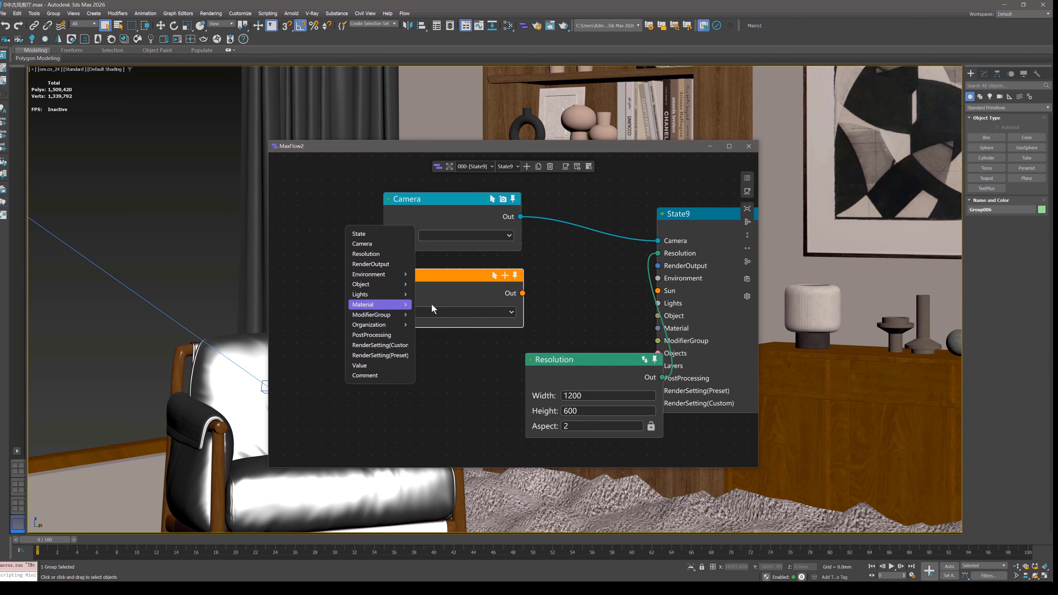
pyautogui.moveTo(389, 325)
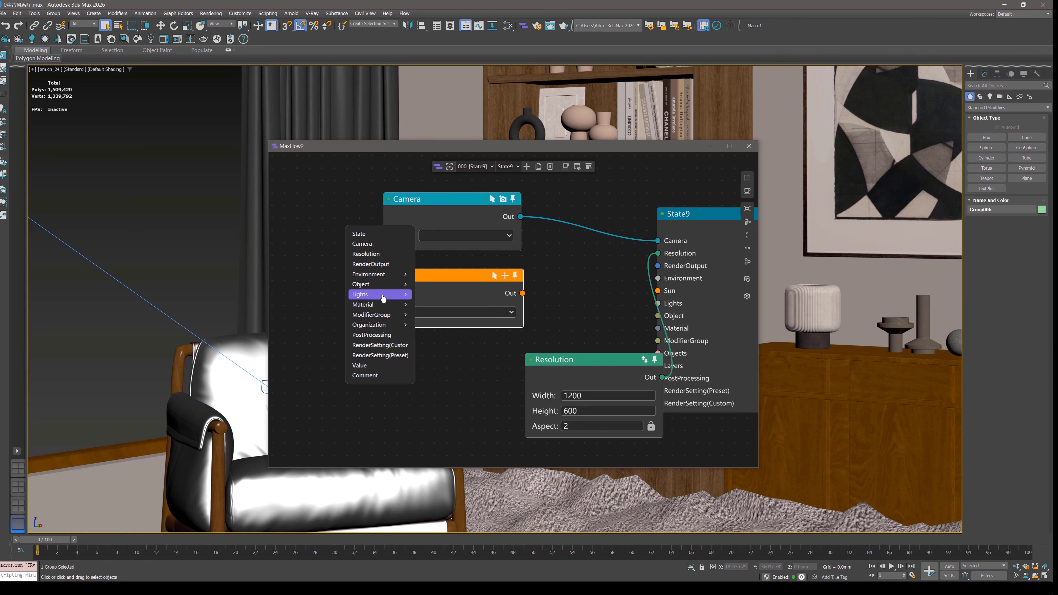
pyautogui.click(434, 308)
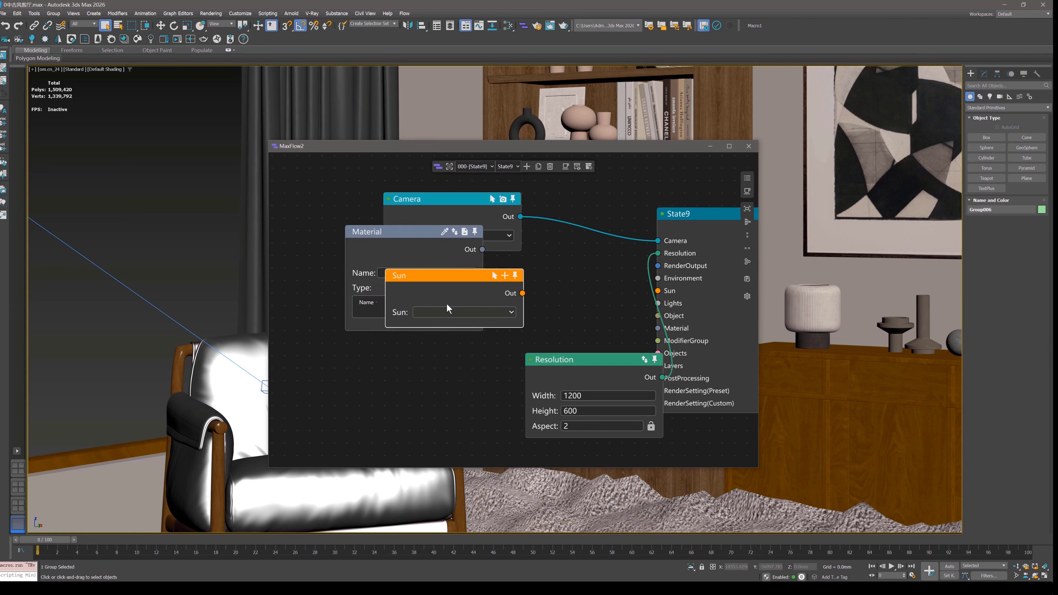
pyautogui.moveTo(434, 248); pyautogui.dragTo(474, 360)
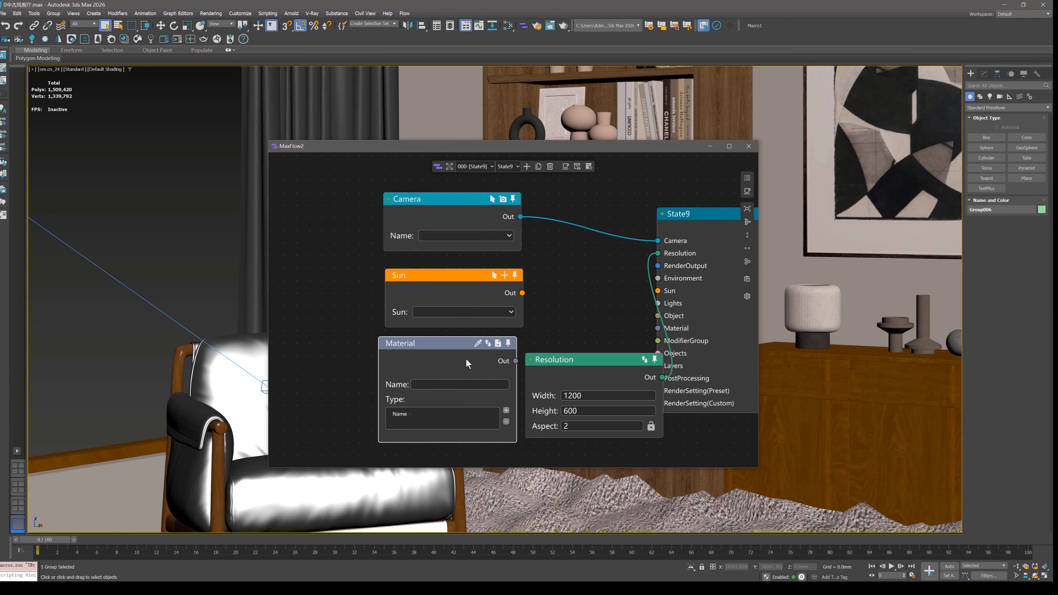
pyautogui.moveTo(402, 276); pyautogui.dragTo(438, 281, button='middle')
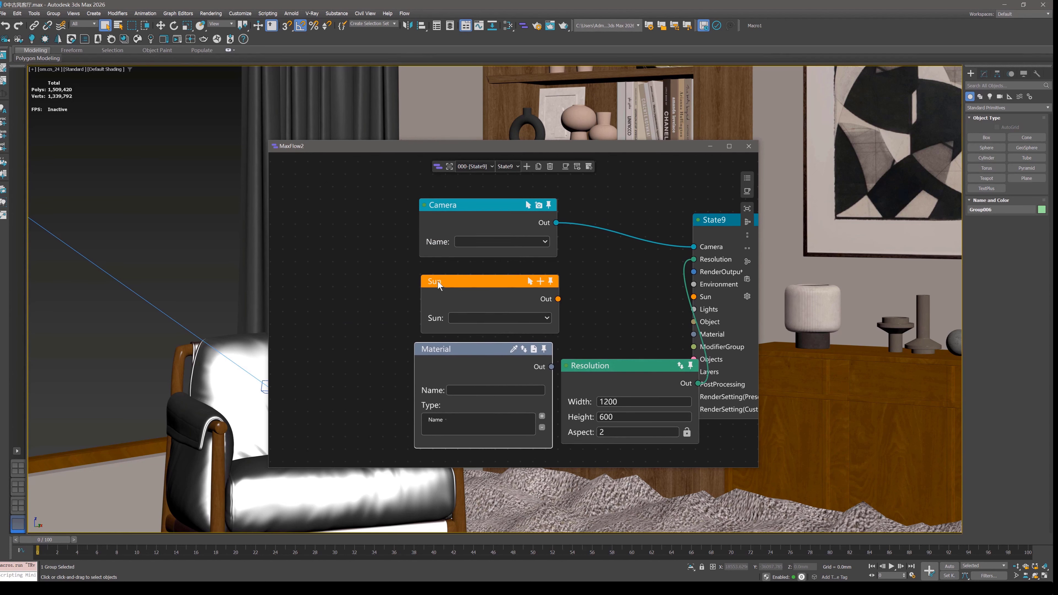
# Move the MaxFlow2 window off the armchair and set the Camera node's name to om.cn_24.
pyautogui.moveTo(486, 149); pyautogui.dragTo(657, 182)
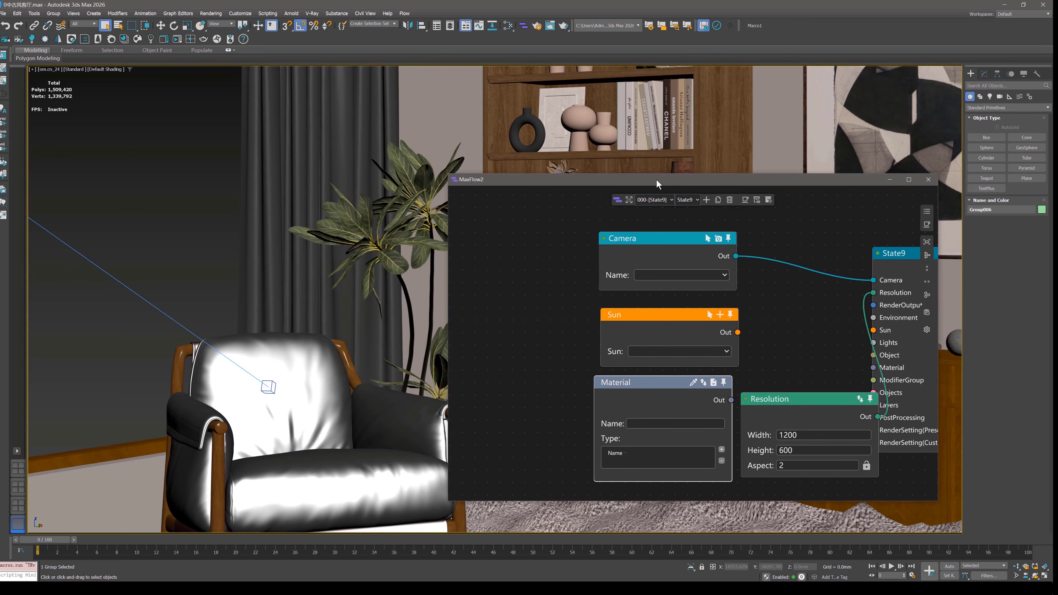
pyautogui.click(655, 274)
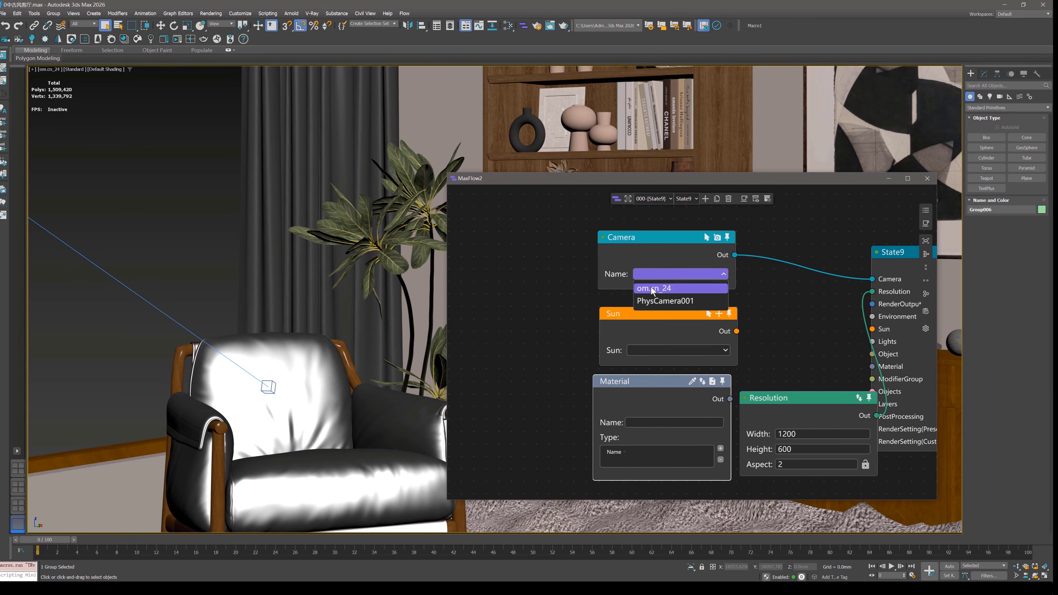
pyautogui.click(653, 286)
# Select the Sun, Material and Resolution nodes and move them down, away from the Camera node.
pyautogui.moveTo(548, 342); pyautogui.dragTo(804, 485)
pyautogui.moveTo(819, 417); pyautogui.dragTo(767, 493)
pyautogui.moveTo(726, 346); pyautogui.dragTo(642, 384, button='middle')
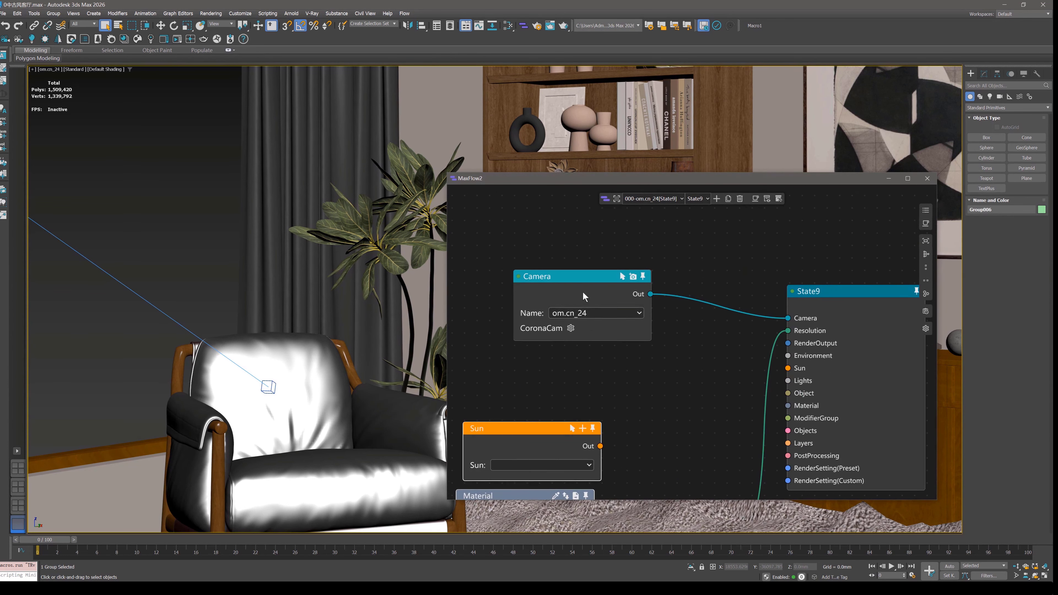
# Set the Sun node's sun to om.cn_5 and move the Resolution node away from the Material node.
pyautogui.moveTo(583, 292); pyautogui.dragTo(583, 259)
pyautogui.moveTo(583, 413); pyautogui.dragTo(616, 258, button='middle')
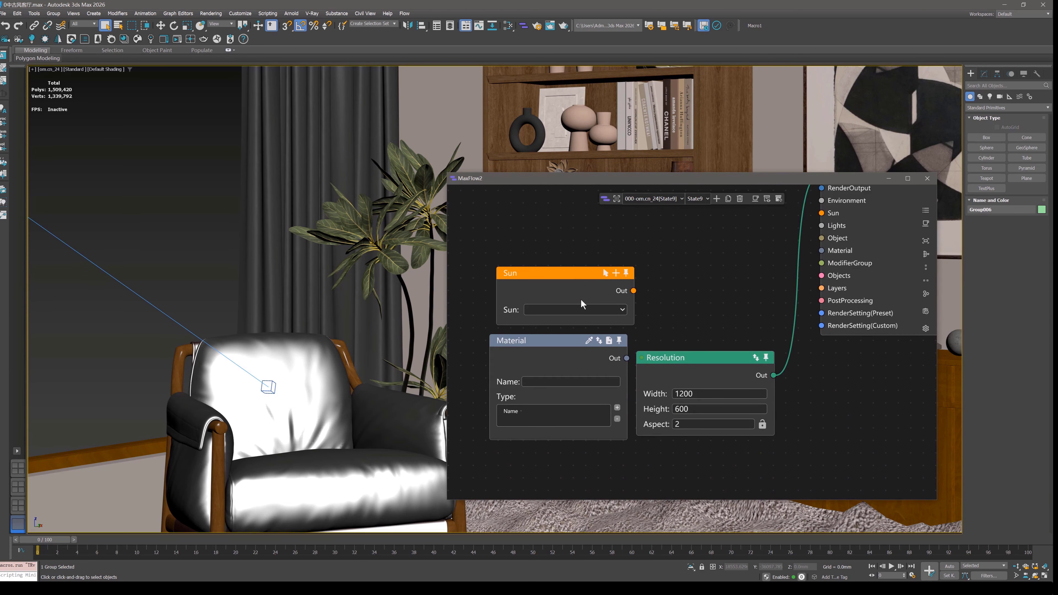
pyautogui.click(579, 307)
pyautogui.click(555, 323)
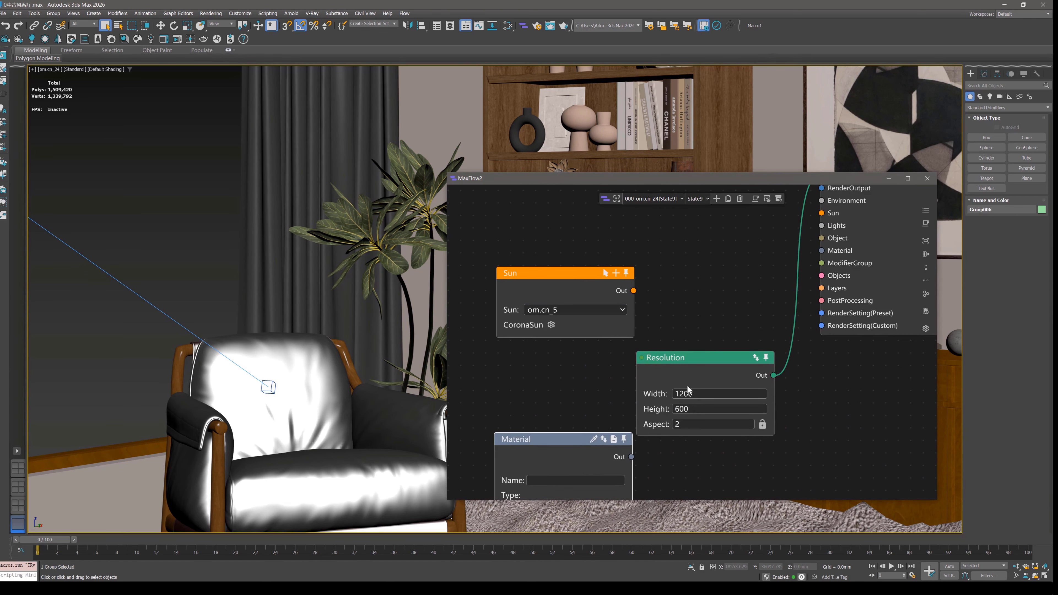
pyautogui.moveTo(687, 386); pyautogui.dragTo(720, 389)
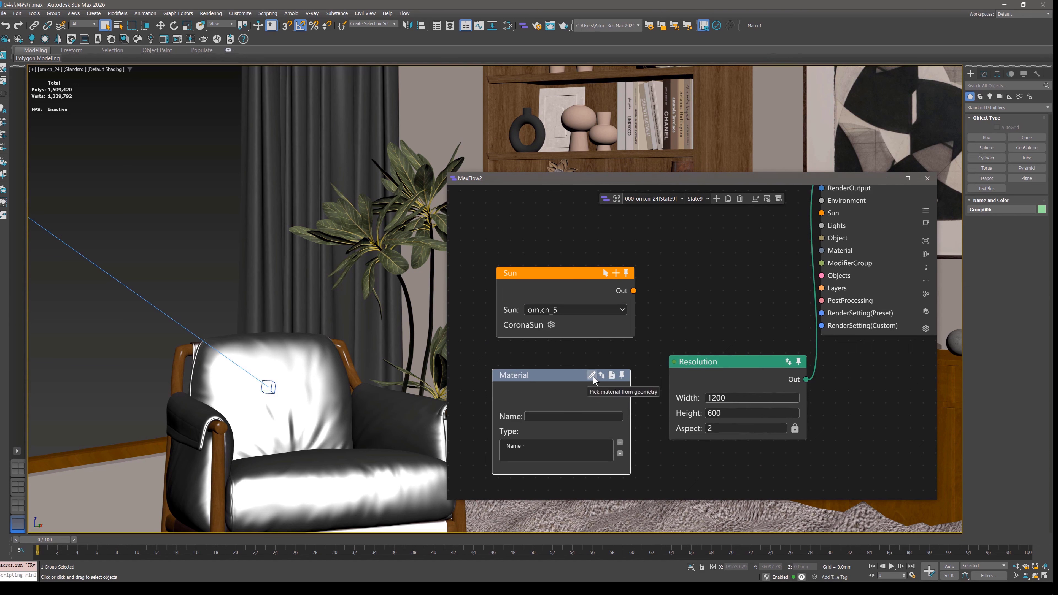
# Load a material into the Material node by picking it from geometry in the camera viewport.
pyautogui.click(591, 375)
pyautogui.click(447, 128)
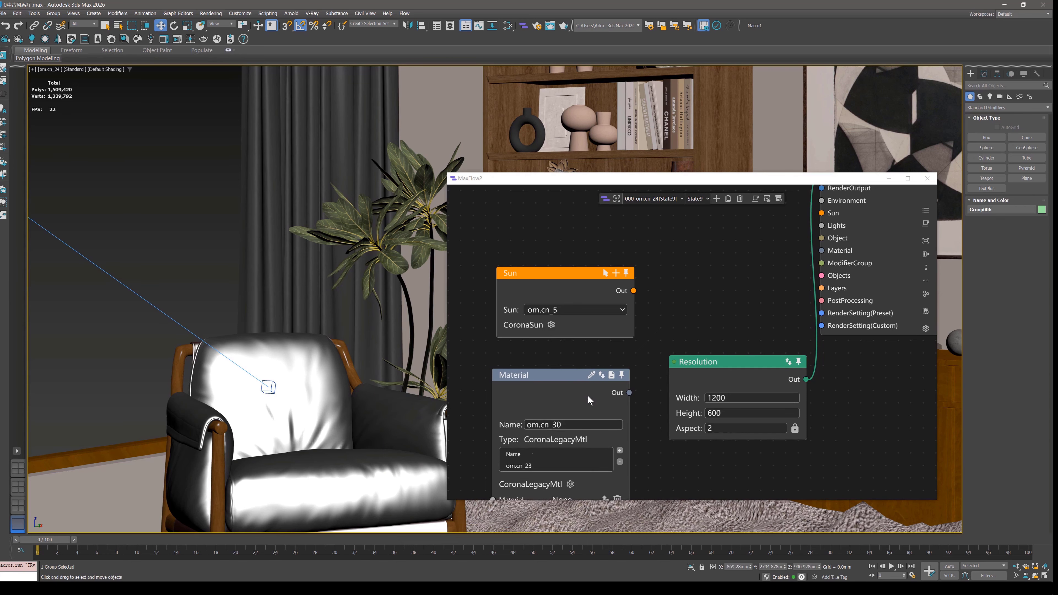
pyautogui.scroll(-3, 588, 396)
# Arrange the Sun node beside the Camera node and place the Material node below the Sun node.
pyautogui.moveTo(604, 300); pyautogui.dragTo(542, 192)
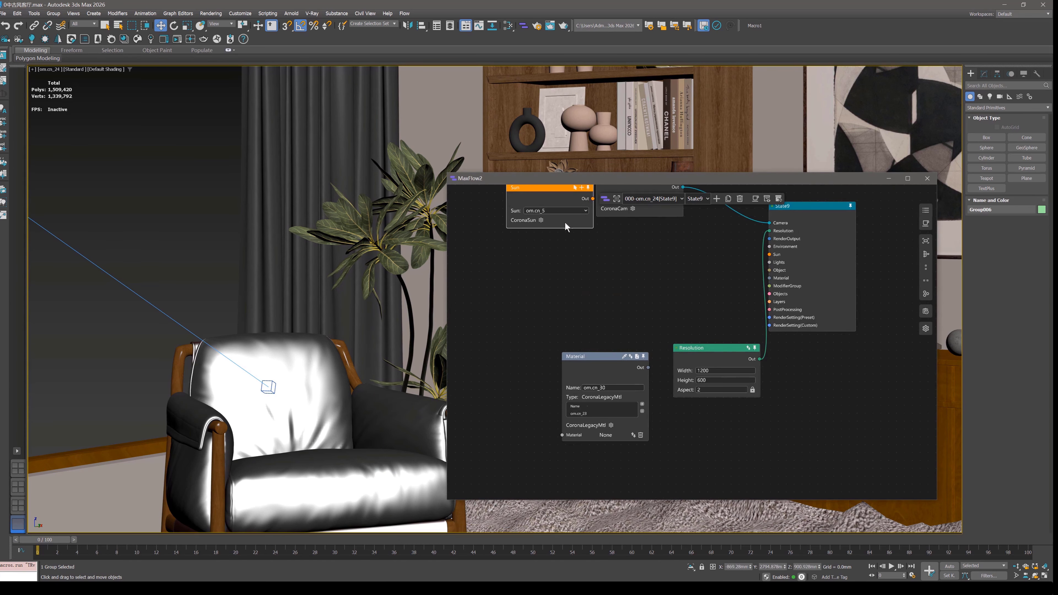
pyautogui.moveTo(567, 233); pyautogui.dragTo(587, 278, button='middle')
pyautogui.moveTo(614, 401); pyautogui.dragTo(476, 218)
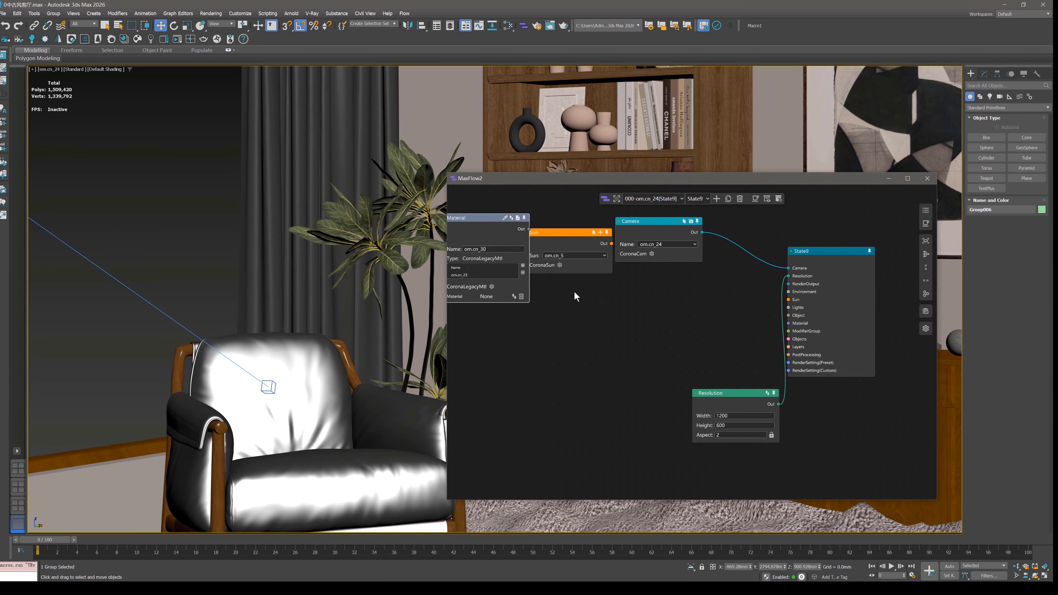
pyautogui.scroll(1, 575, 296)
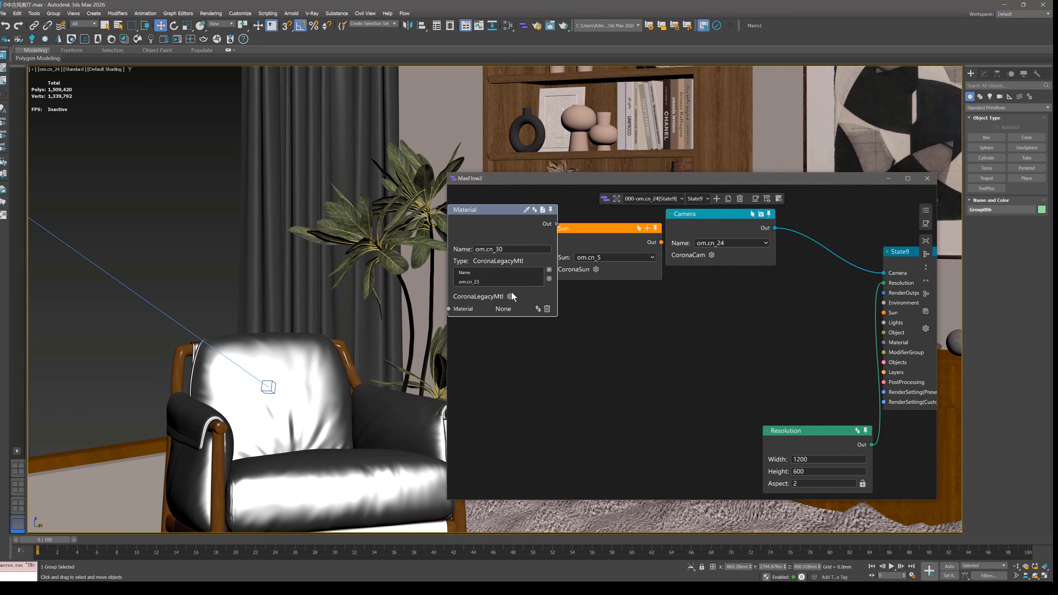
pyautogui.moveTo(522, 246); pyautogui.dragTo(608, 340)
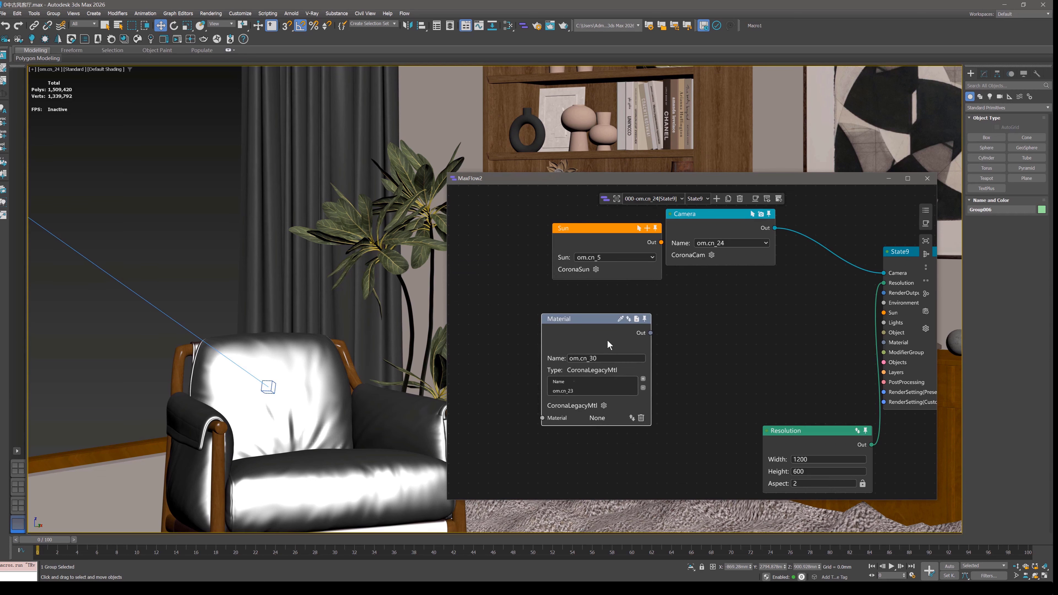
pyautogui.scroll(1, 667, 278)
pyautogui.moveTo(667, 277); pyautogui.dragTo(527, 343, button='middle')
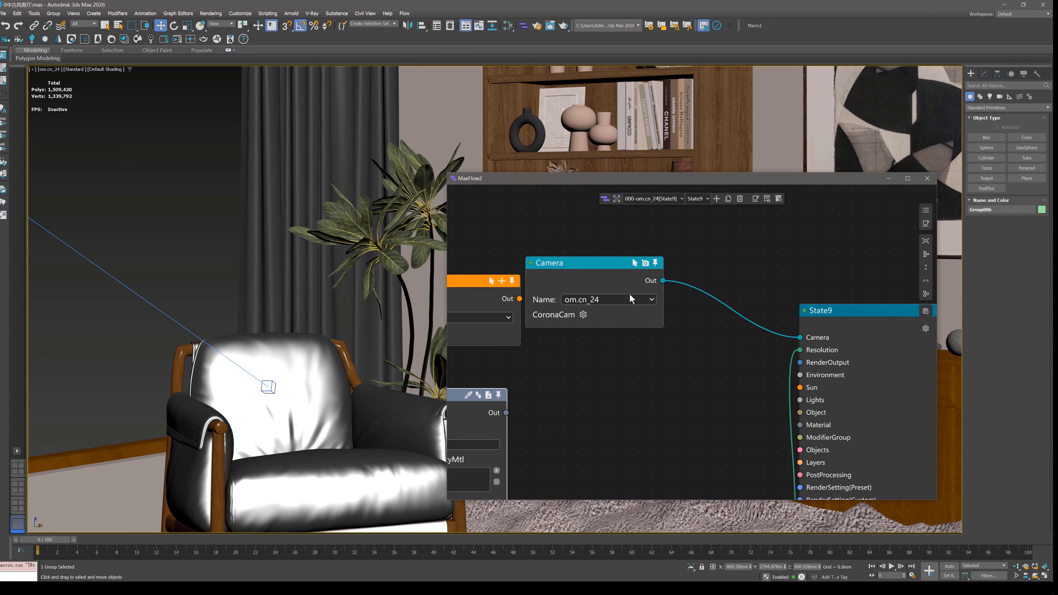
# Select the om.cn_24 camera to show its modifier parameters and open the Camera node's CoronaCam property list.
pyautogui.click(635, 263)
pyautogui.click(984, 75)
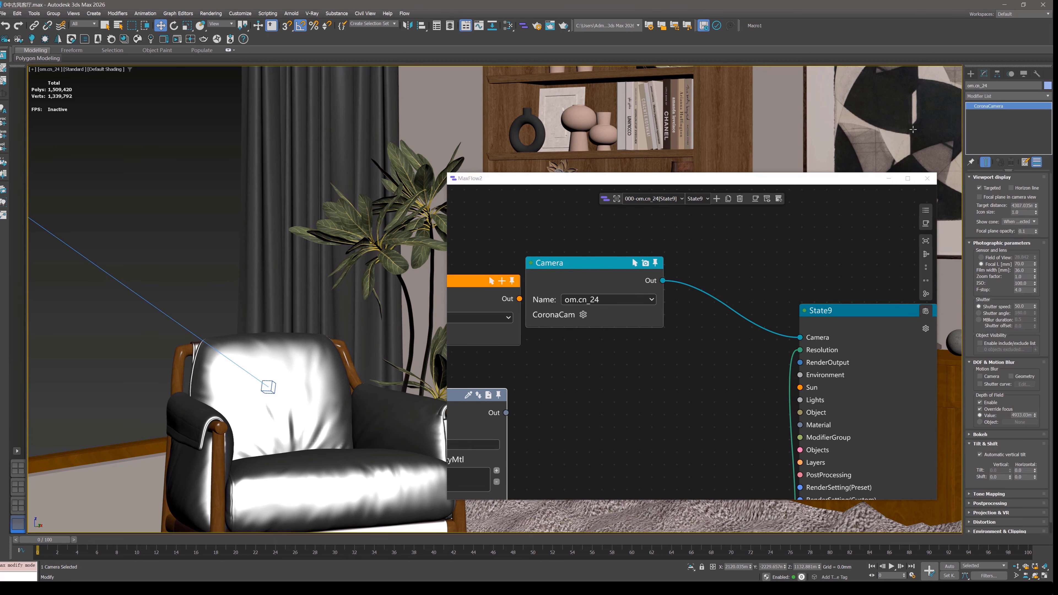
pyautogui.click(584, 315)
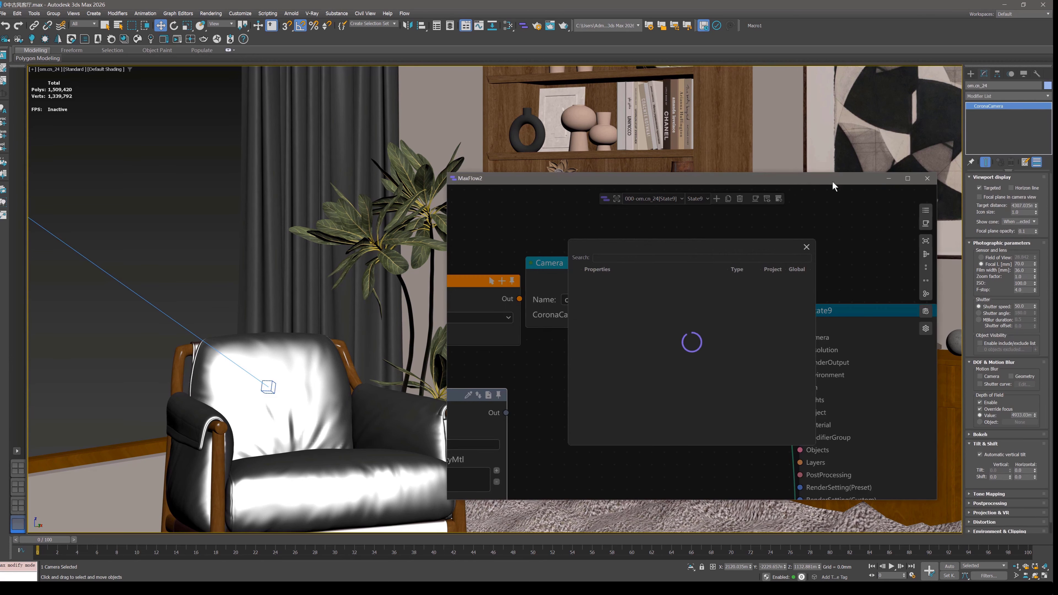
pyautogui.moveTo(800, 180); pyautogui.dragTo(696, 170)
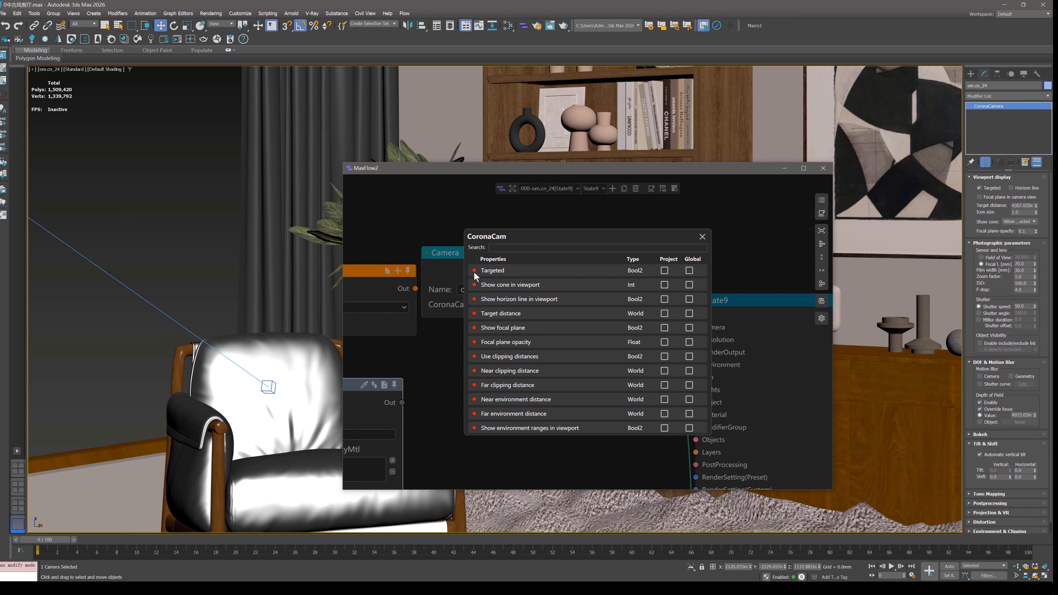
# Enable the Targeted and Zoom factor properties for the project in the CoronaCam list, searching for "zoom", and close it.
pyautogui.click(665, 271)
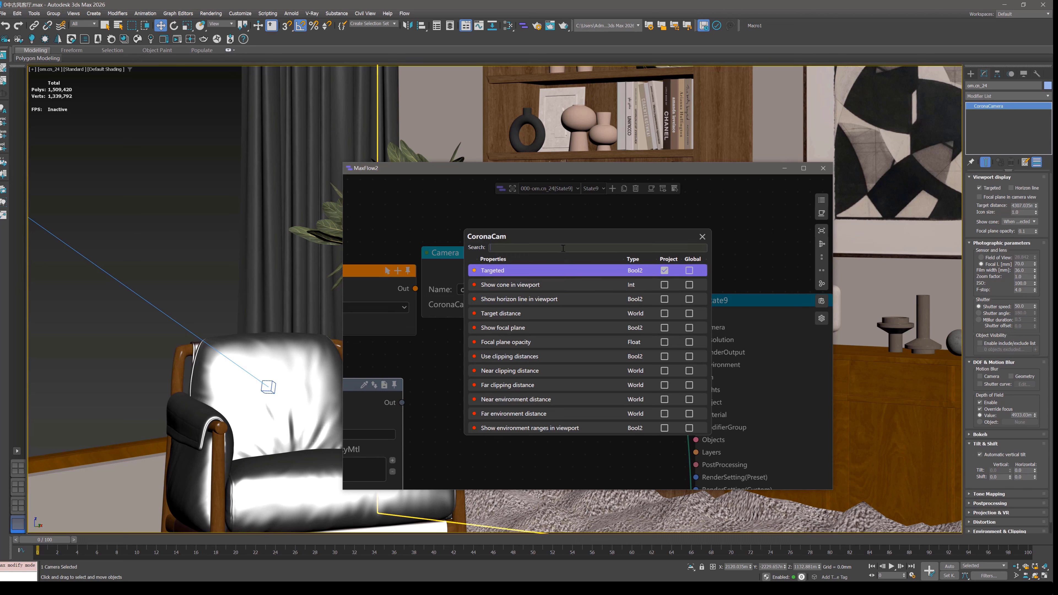
pyautogui.write('oom')
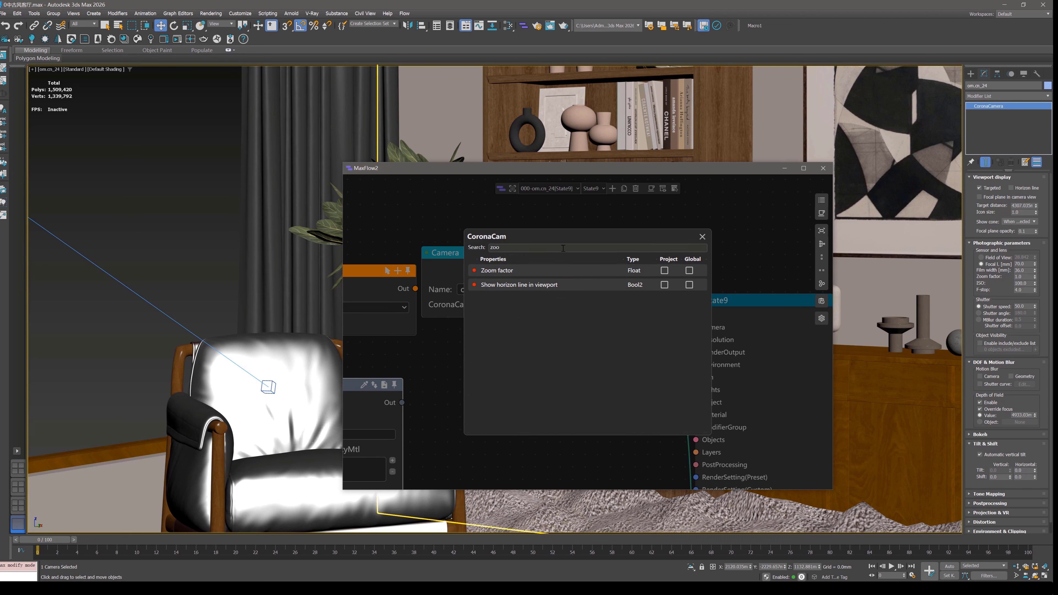
pyautogui.click(509, 270)
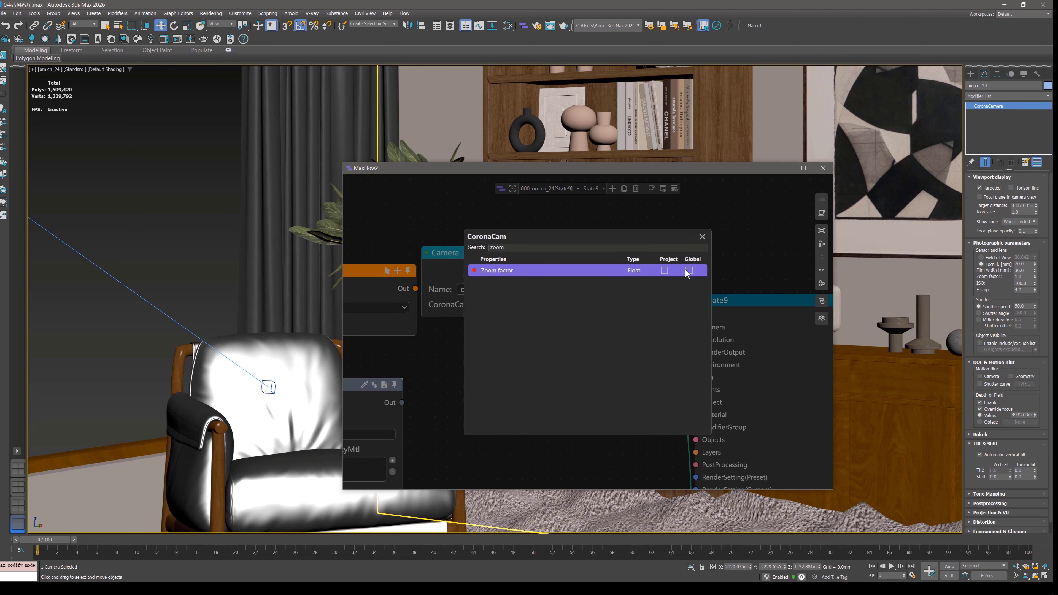
pyautogui.click(664, 270)
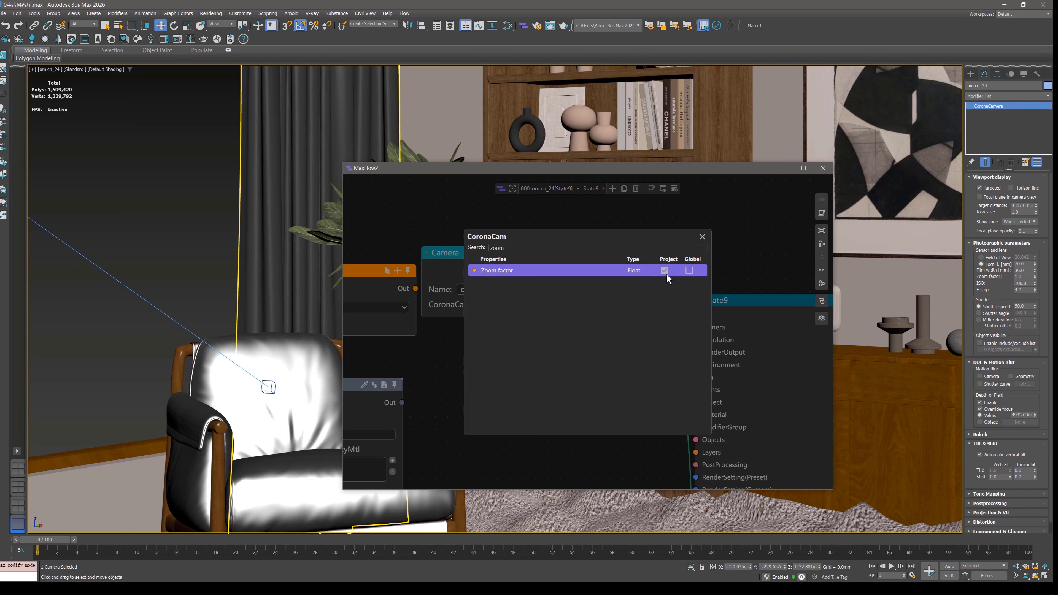
pyautogui.click(702, 237)
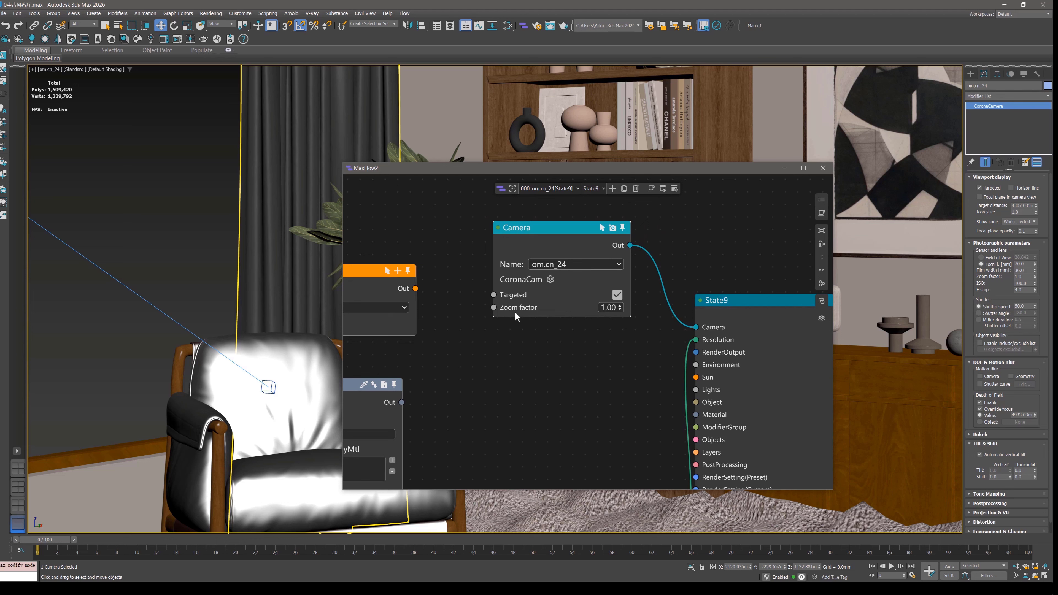
# Delete the Sun and Material nodes and move the Resolution node directly below the Camera node.
pyautogui.moveTo(575, 338); pyautogui.dragTo(556, 317, button='middle')
pyautogui.scroll(-5, 557, 319)
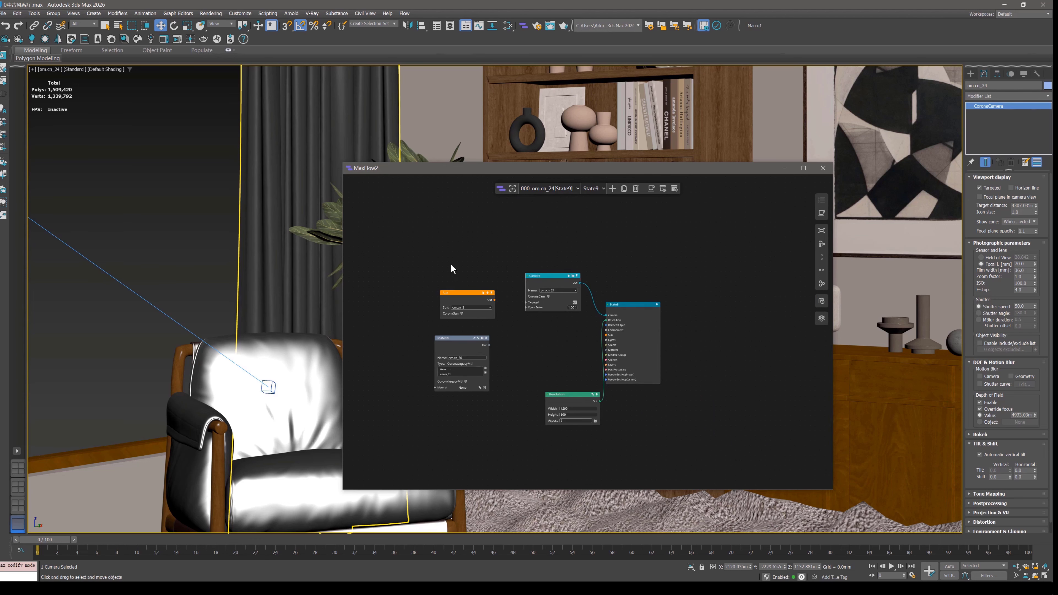
pyautogui.press('Delete')
pyautogui.moveTo(568, 395); pyautogui.dragTo(544, 325)
pyautogui.scroll(5, 610, 220)
pyautogui.scroll(-2, 613, 219)
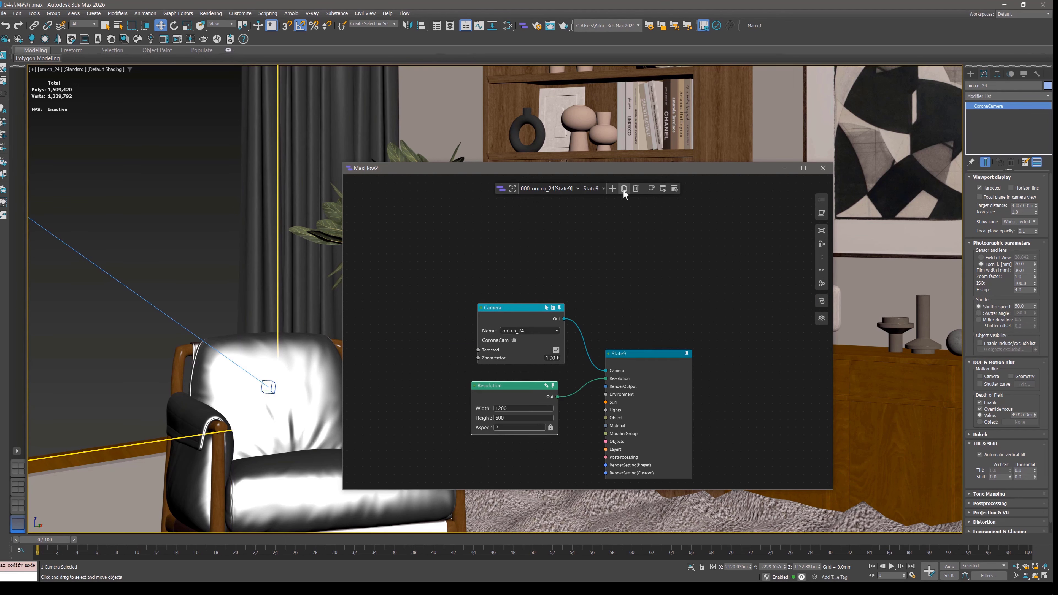
# Duplicate State9 with its Camera and Resolution nodes, move the MaxFlow2 window down and clear the scene selection.
pyautogui.click(624, 189)
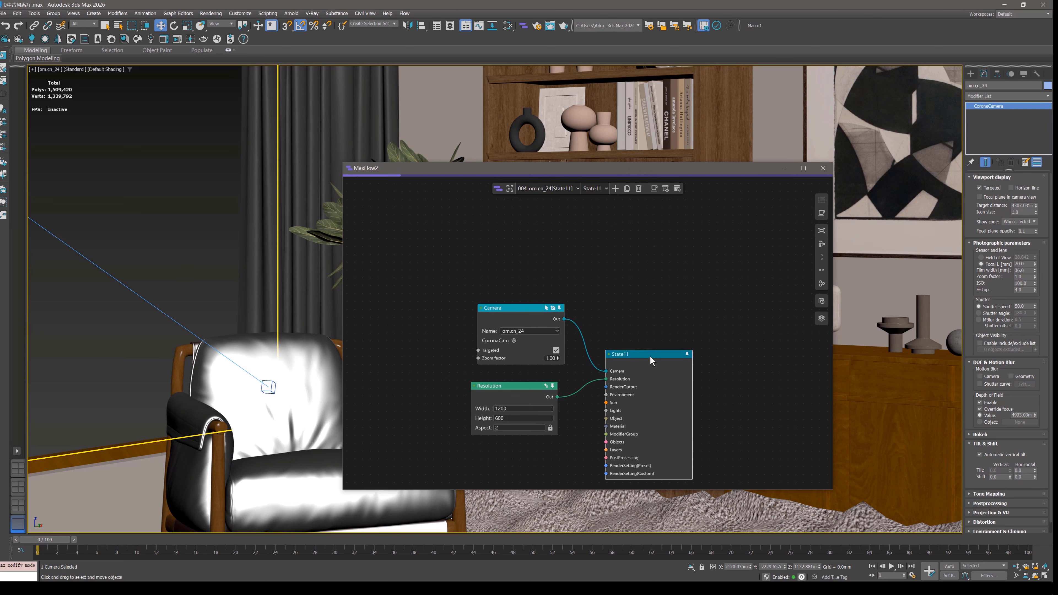
pyautogui.moveTo(573, 168); pyautogui.dragTo(587, 209)
pyautogui.click(469, 162)
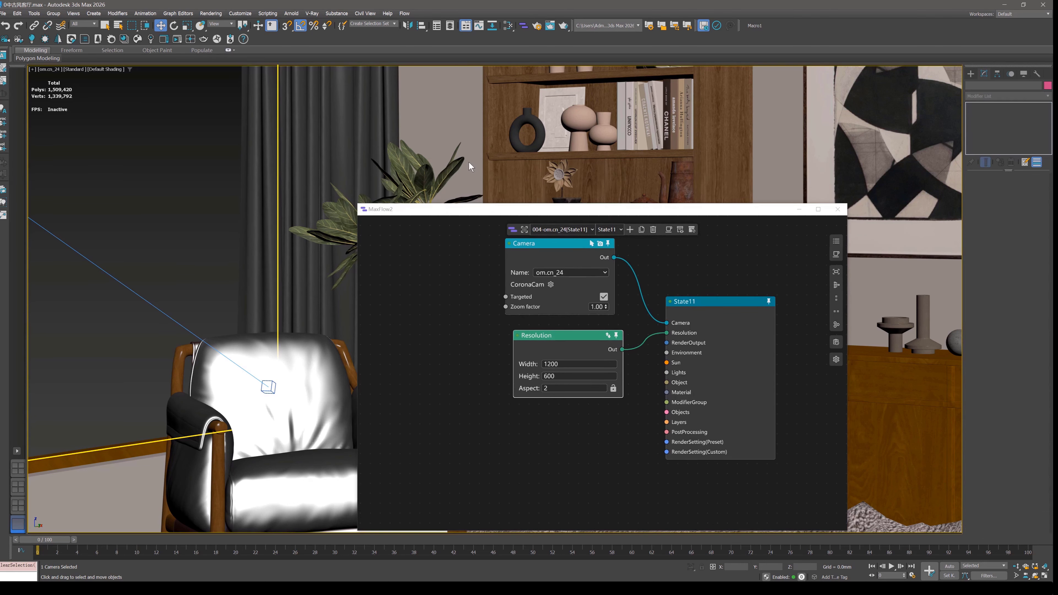
pyautogui.click(721, 300)
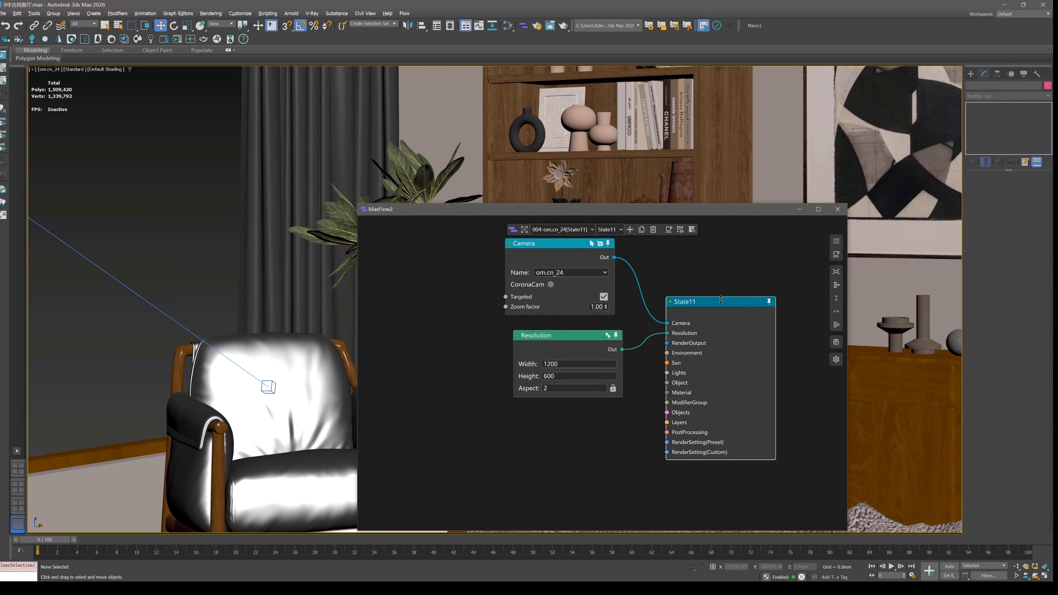
pyautogui.doubleClick(717, 304)
# Switch to the four-viewport layout and turn on safe frames in the camera viewport.
pyautogui.click(1050, 578)
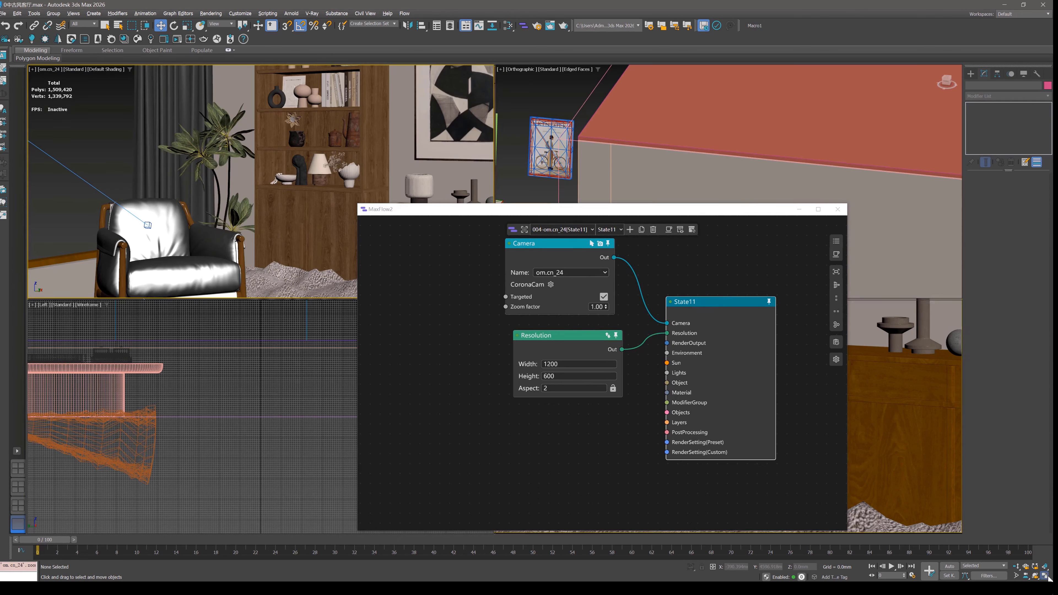
pyautogui.click(264, 166)
pyautogui.hotkey('shift', 'f')
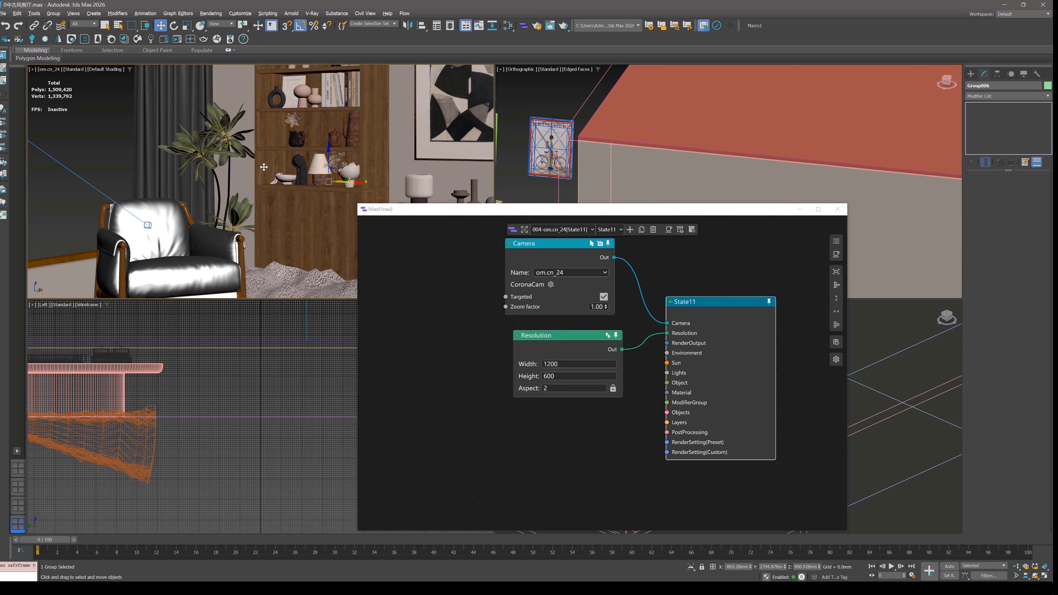
# Set State11's Resolution node to a width of 500 and a height of 800.
pyautogui.doubleClick(554, 364)
pyautogui.write('500')
pyautogui.doubleClick(542, 376)
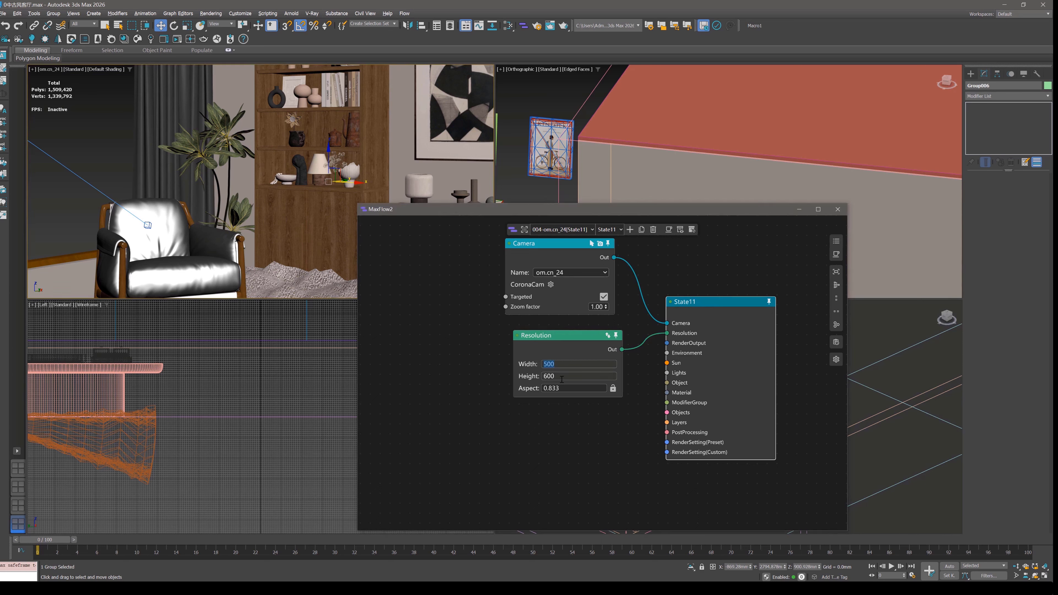
pyautogui.write('800')
pyautogui.press('Return')
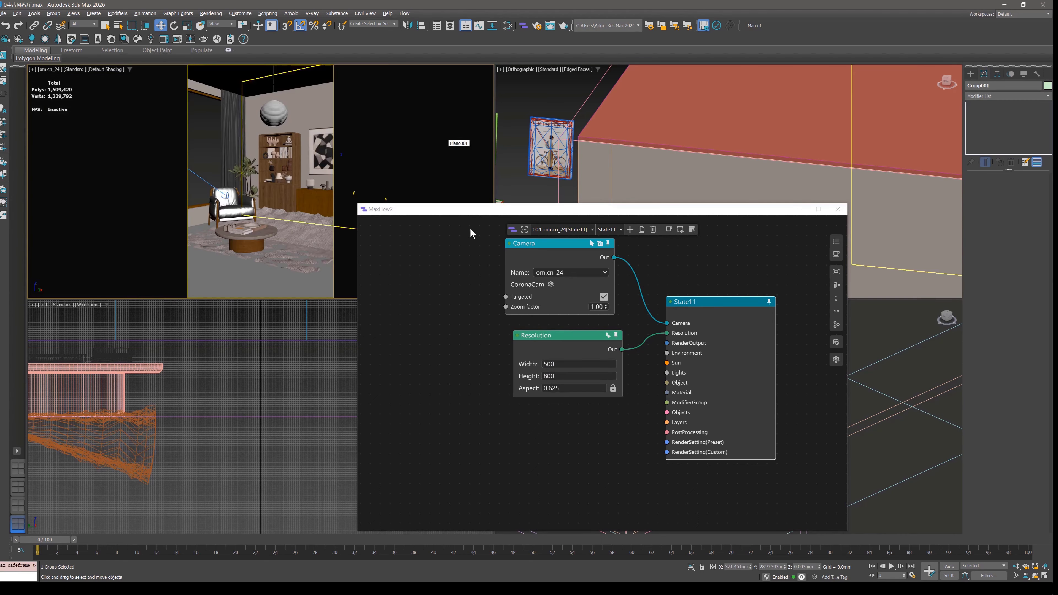
# Switch to 000-om.cn_24[State9] and set its Resolution node's width to 800.
pyautogui.click(562, 230)
pyautogui.click(559, 243)
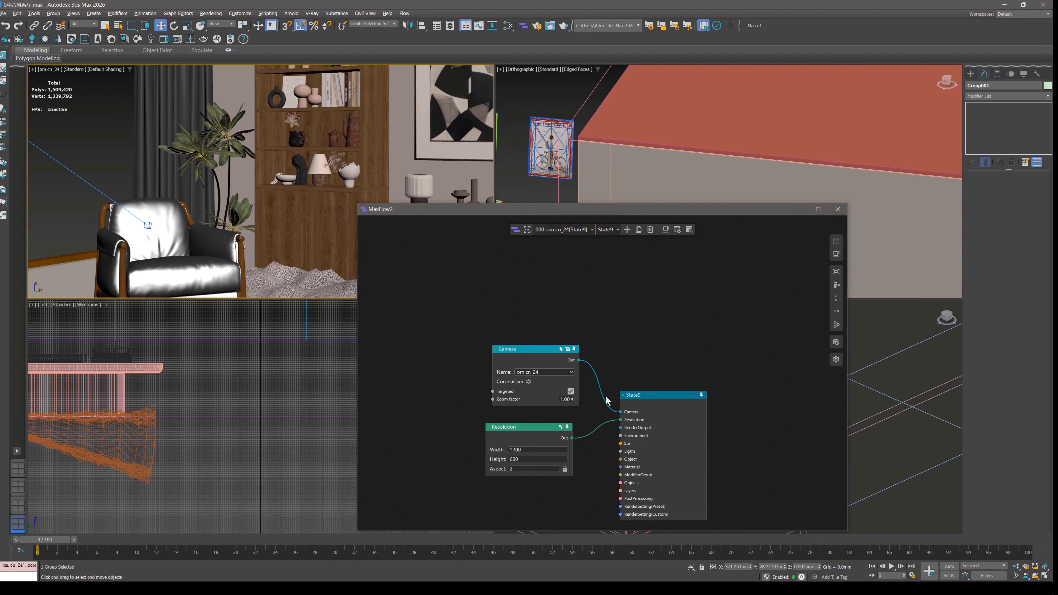
pyautogui.scroll(2, 607, 307)
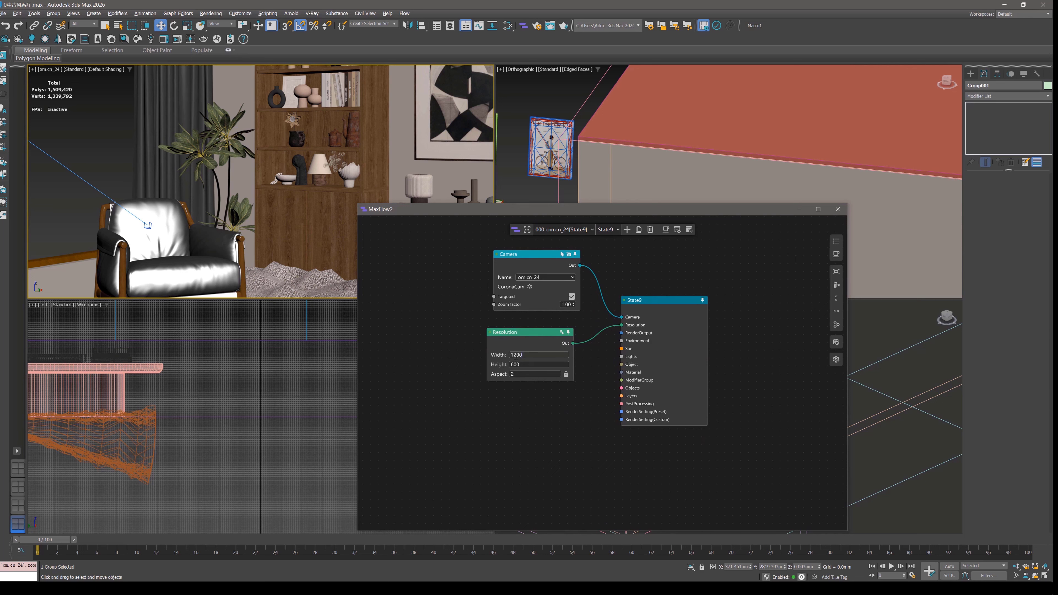
pyautogui.doubleClick(507, 355)
pyautogui.press('Return')
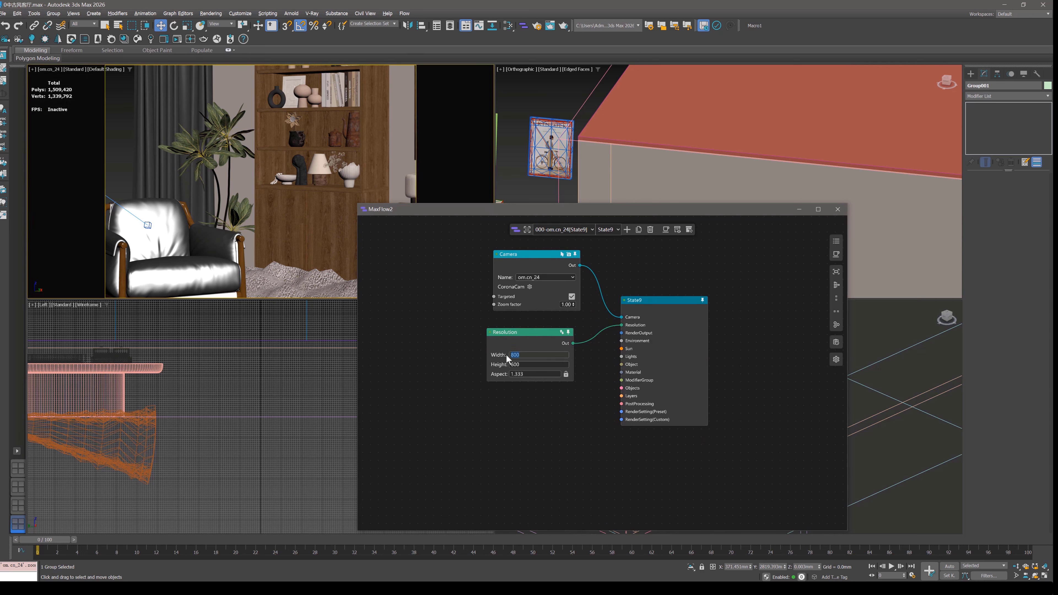
# Switch to 004-om.cn_24[State11], align the Resolution node under the Camera node and select the nodes.
pyautogui.click(570, 231)
pyautogui.click(561, 254)
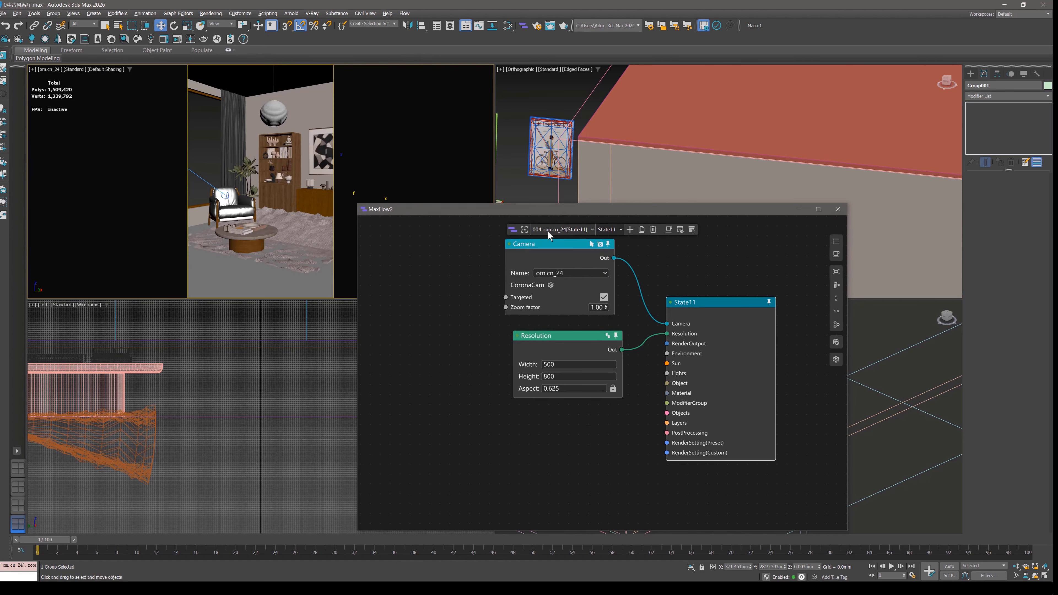
pyautogui.moveTo(595, 353); pyautogui.dragTo(588, 356)
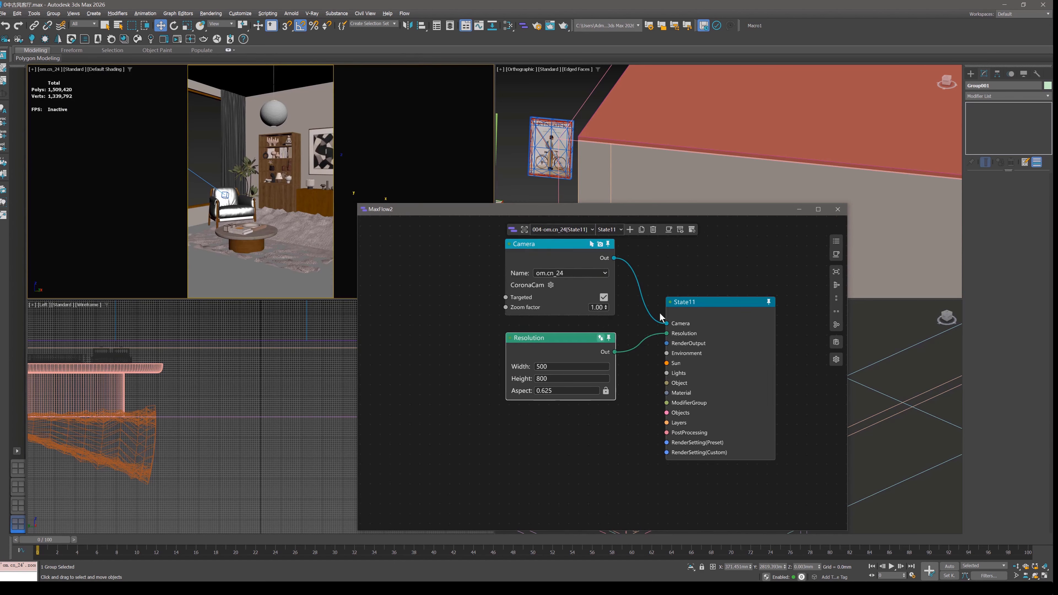
pyautogui.moveTo(745, 271); pyautogui.dragTo(490, 411)
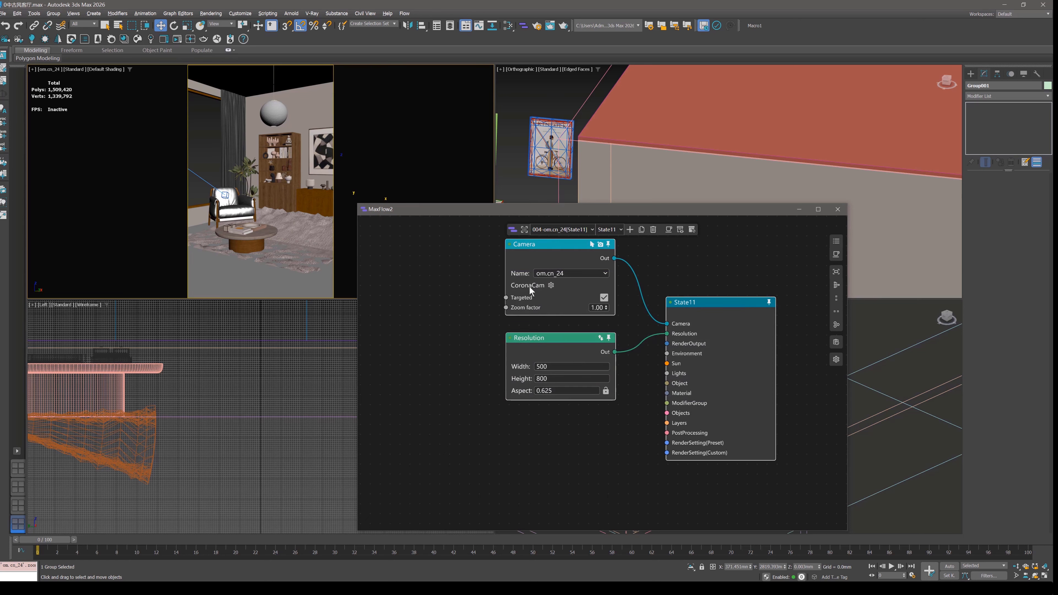
# Set the Camera node's Zoom factor to 0.50 in State9, then switch back to 004-om.cn_24[State11] to compare.
pyautogui.click(551, 232)
pyautogui.click(554, 246)
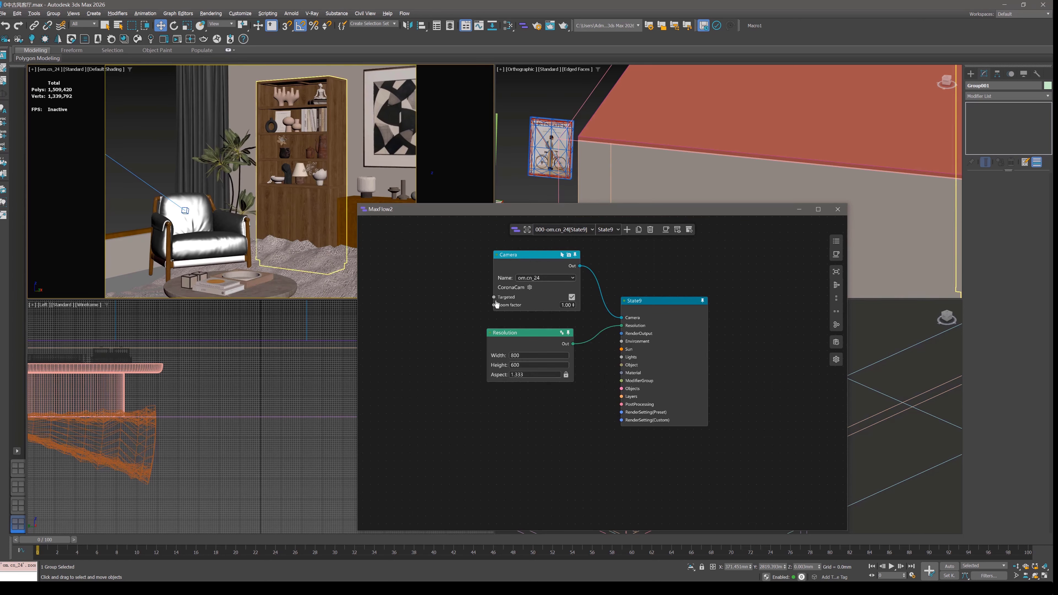
pyautogui.scroll(3, 550, 320)
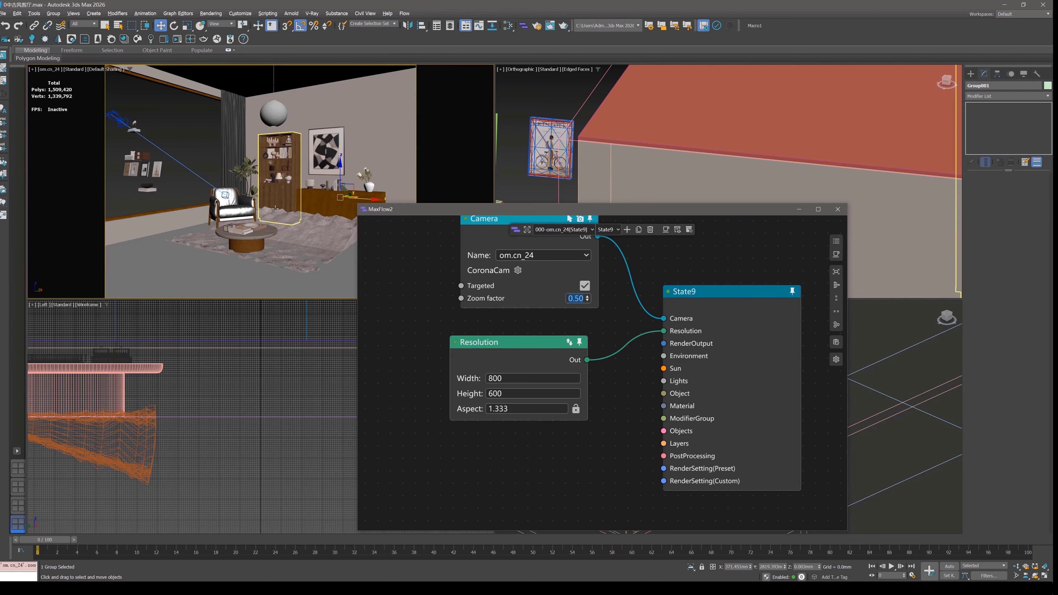
pyautogui.click(542, 230)
pyautogui.click(559, 253)
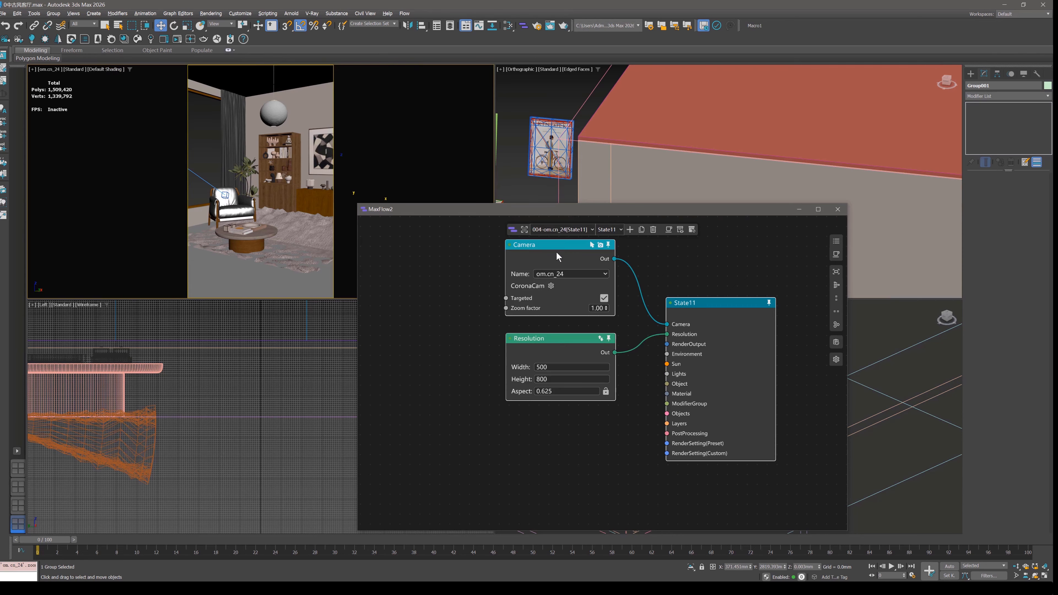
# Switch to 000-om.cn_24[State9] and back to 004-om.cn_24[State11] to compare their camera views.
pyautogui.click(561, 230)
pyautogui.click(558, 242)
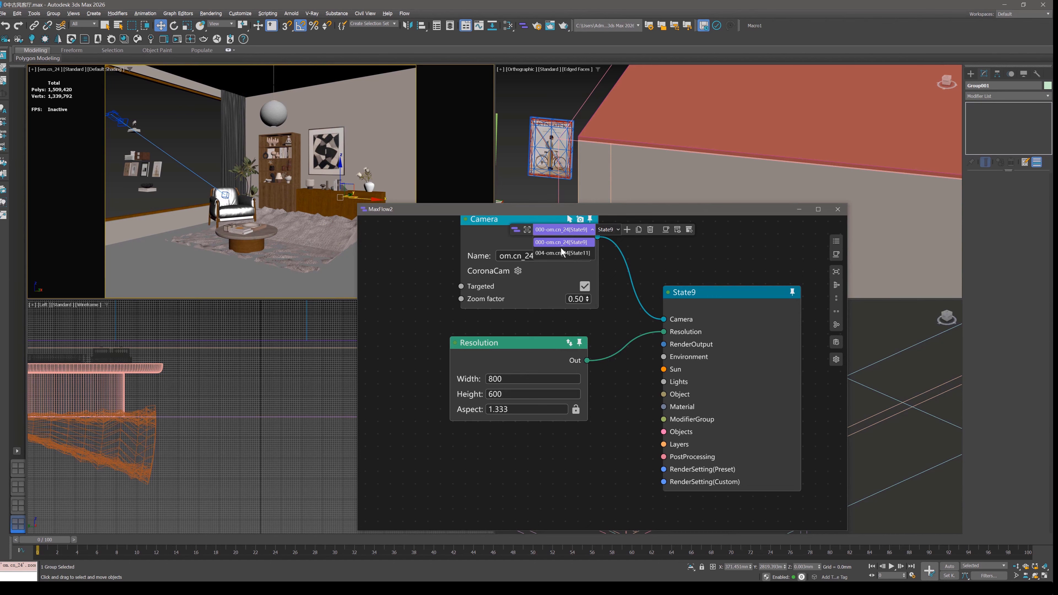
pyautogui.click(561, 252)
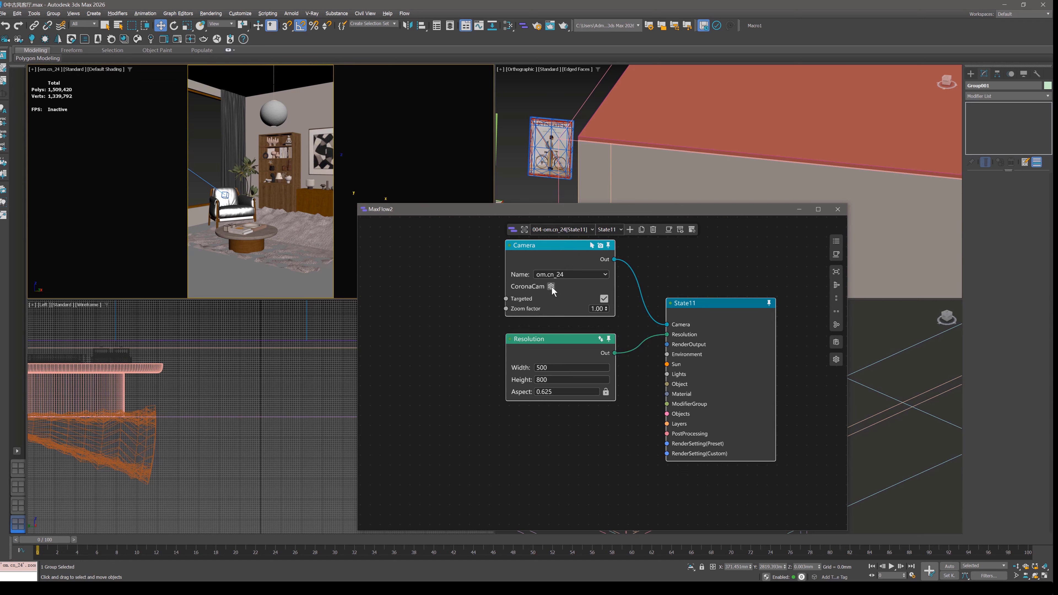
pyautogui.moveTo(731, 319)
pyautogui.mouseDown(button='middle')
pyautogui.moveTo(729, 346)
pyautogui.moveTo(726, 315)
pyautogui.mouseUp(button='middle')
# Switch to 000-om.cn_24[State9] and align its Resolution node under the Camera node.
pyautogui.click(565, 229)
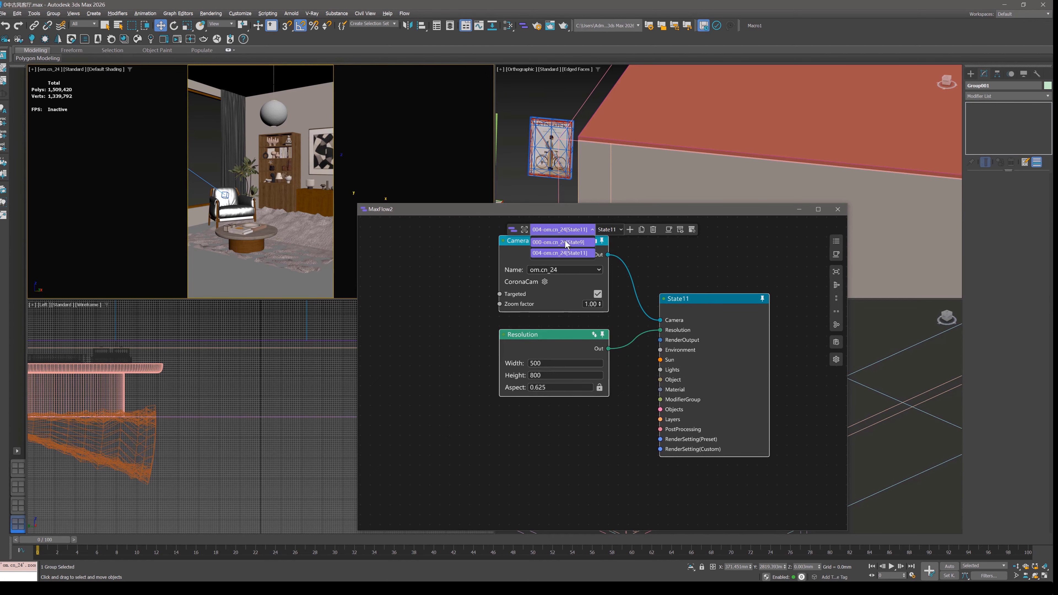
pyautogui.click(564, 240)
pyautogui.scroll(-2, 549, 326)
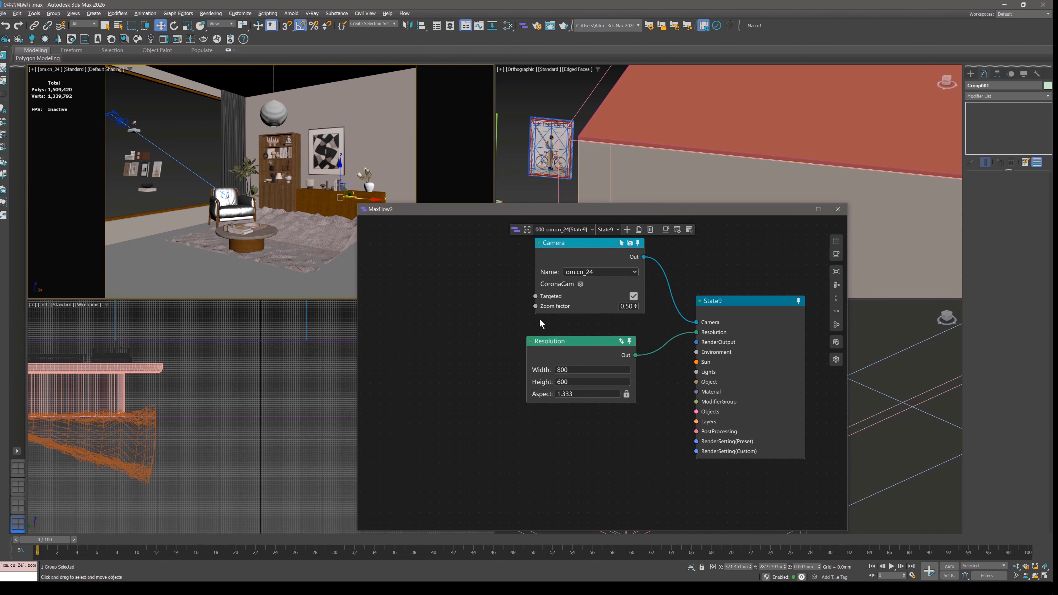
pyautogui.moveTo(583, 339); pyautogui.dragTo(592, 338)
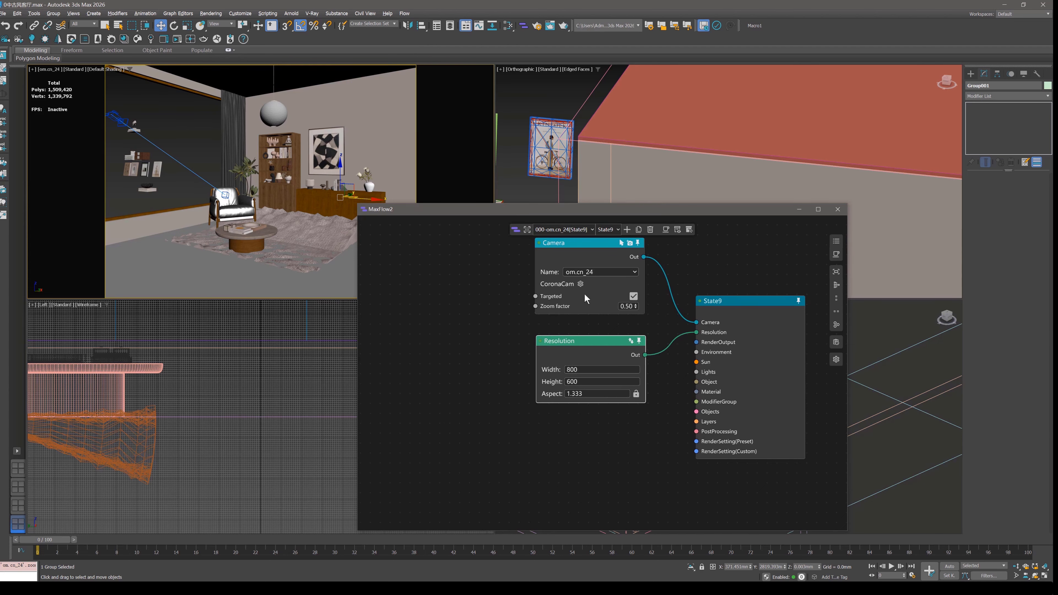
# Add an Object node to the State9 graph and place it below the Resolution node.
pyautogui.rightClick(450, 287)
pyautogui.click(468, 349)
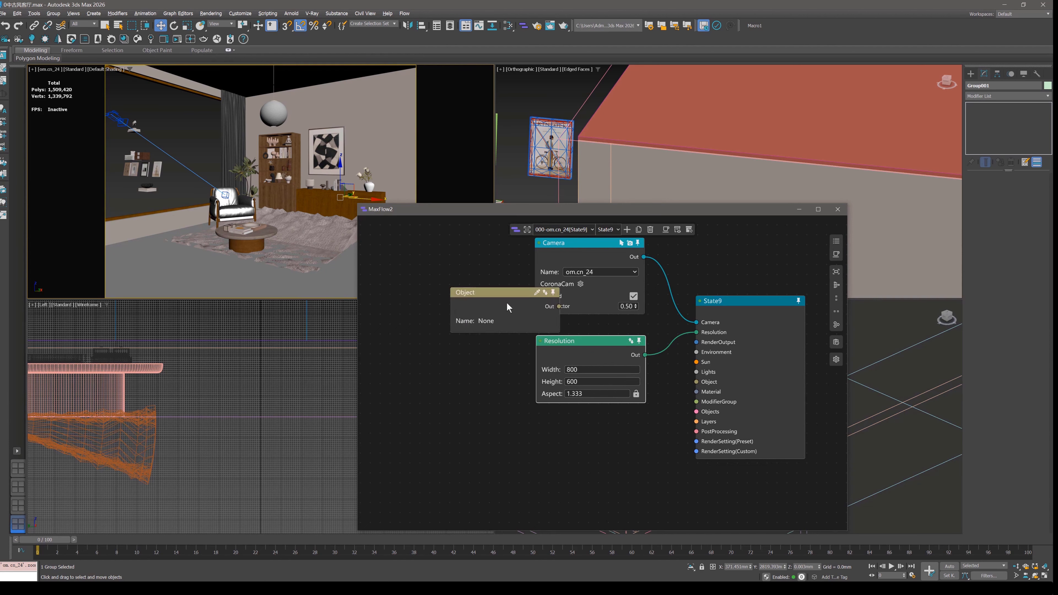
pyautogui.moveTo(506, 302); pyautogui.dragTo(590, 426)
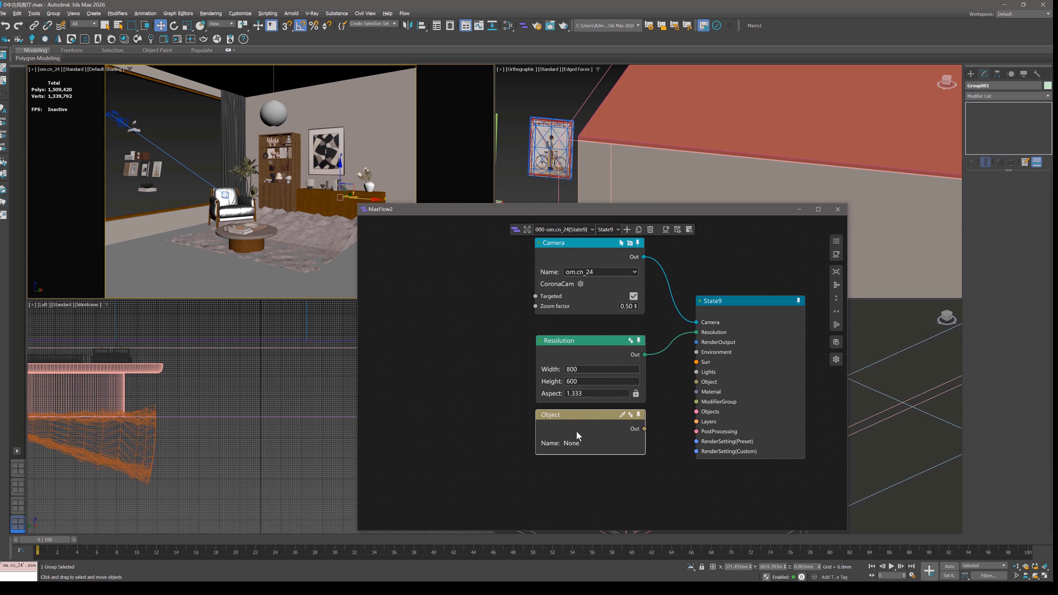
pyautogui.moveTo(576, 432)
pyautogui.mouseDown()
pyautogui.moveTo(553, 442)
pyautogui.moveTo(577, 434)
pyautogui.mouseUp()
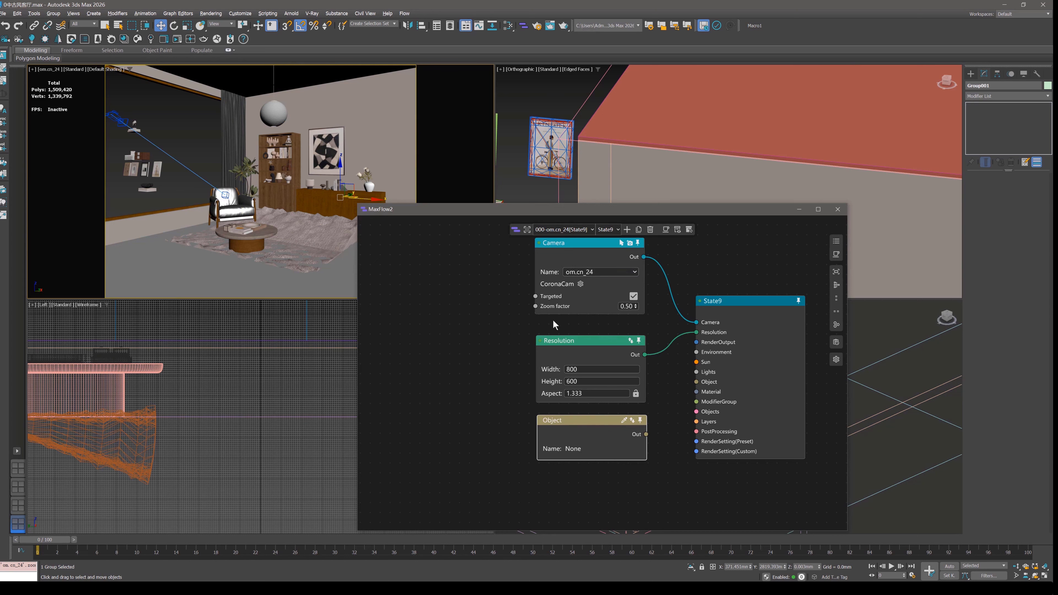
pyautogui.moveTo(592, 430); pyautogui.dragTo(585, 423)
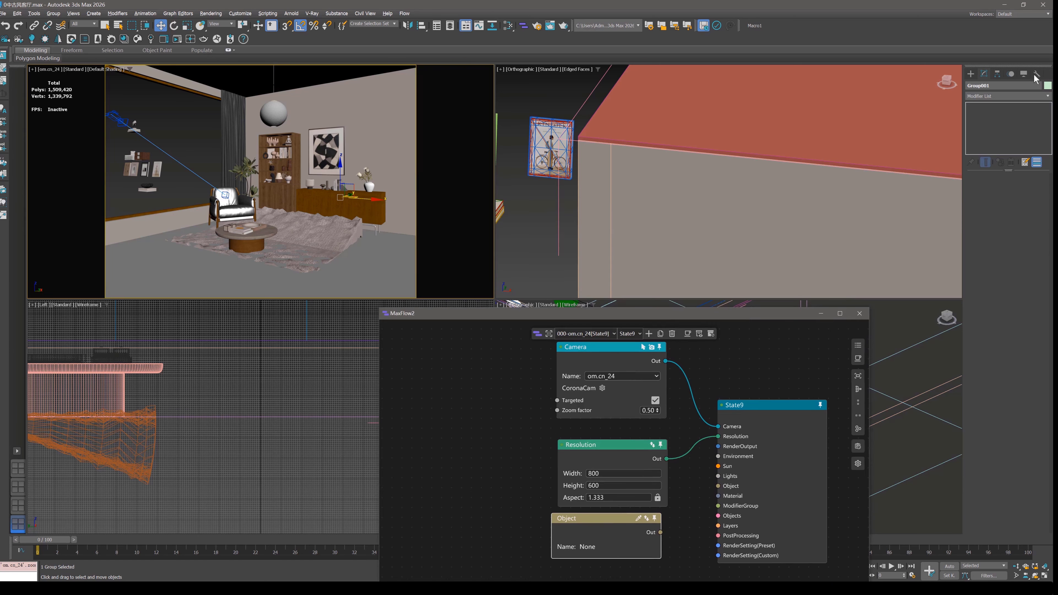
# Create a box about 338 mm long, 172 mm wide and 170 mm high below the bicycle picture in the Orthographic viewport.
pyautogui.click(971, 74)
pyautogui.click(989, 140)
pyautogui.moveTo(524, 235); pyautogui.dragTo(536, 258)
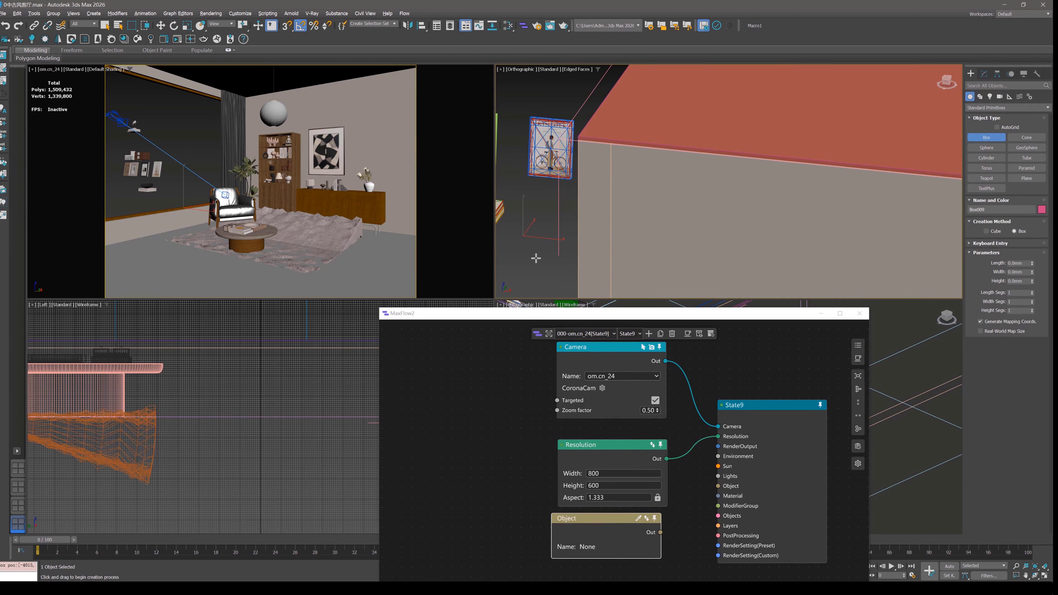
pyautogui.click(543, 237)
pyautogui.rightClick(543, 242)
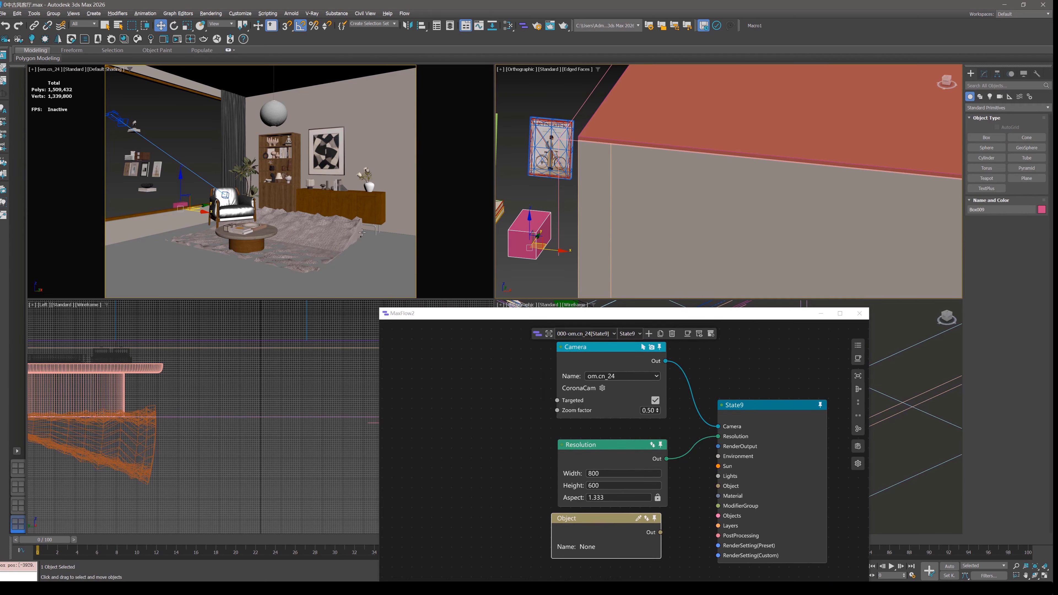
# Load the selected box into the Object node and connect the node's output to State9's Object input.
pyautogui.click(646, 519)
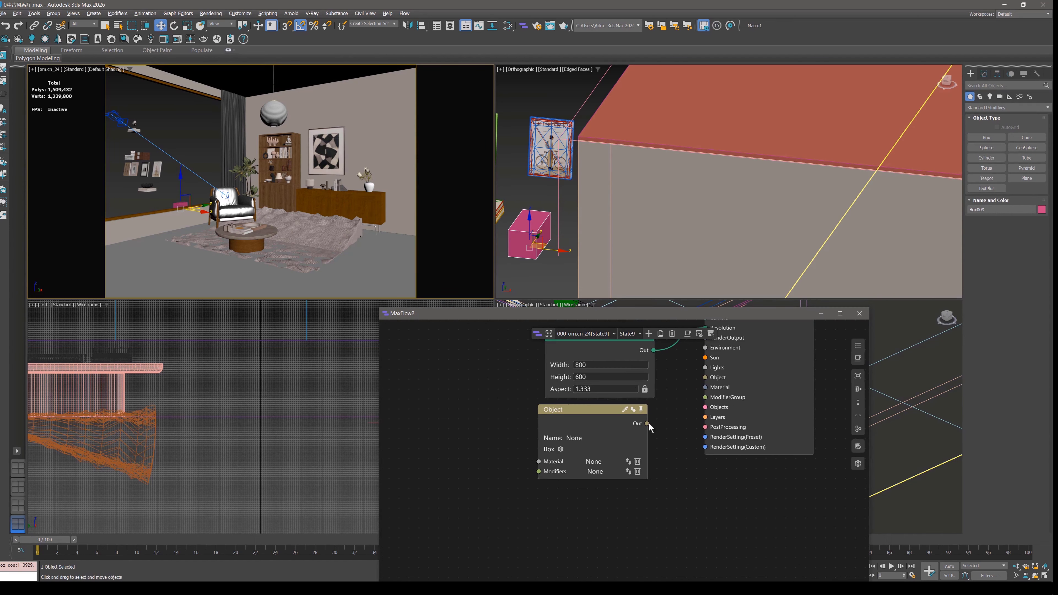
pyautogui.moveTo(648, 423); pyautogui.dragTo(708, 376)
pyautogui.moveTo(667, 455); pyautogui.dragTo(685, 417, button='middle')
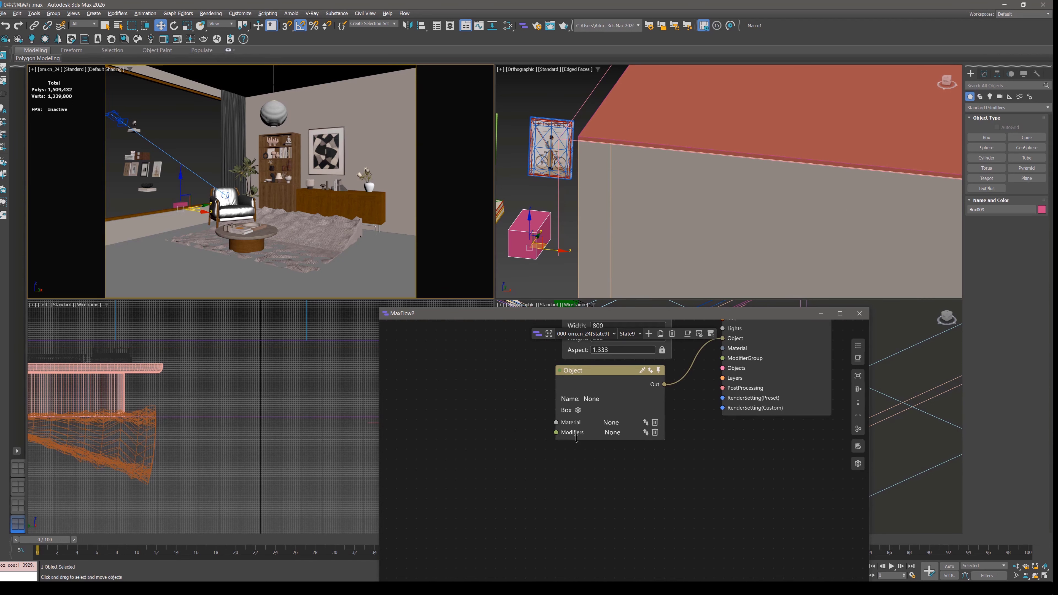
# Expose the box's Length, Width and Height properties on the Object node at project level.
pyautogui.click(577, 408)
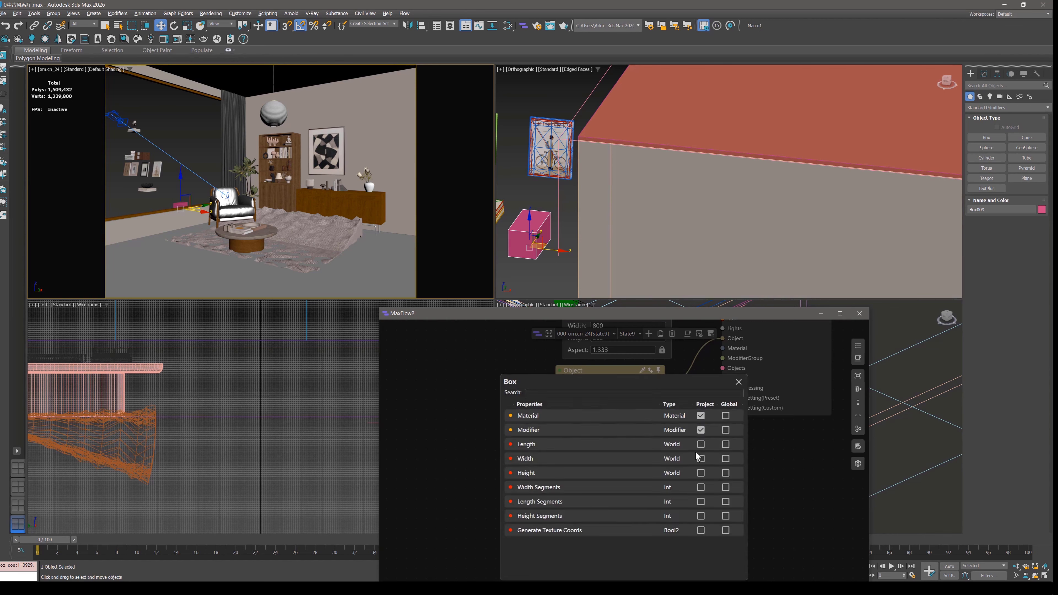
pyautogui.click(701, 444)
pyautogui.click(701, 458)
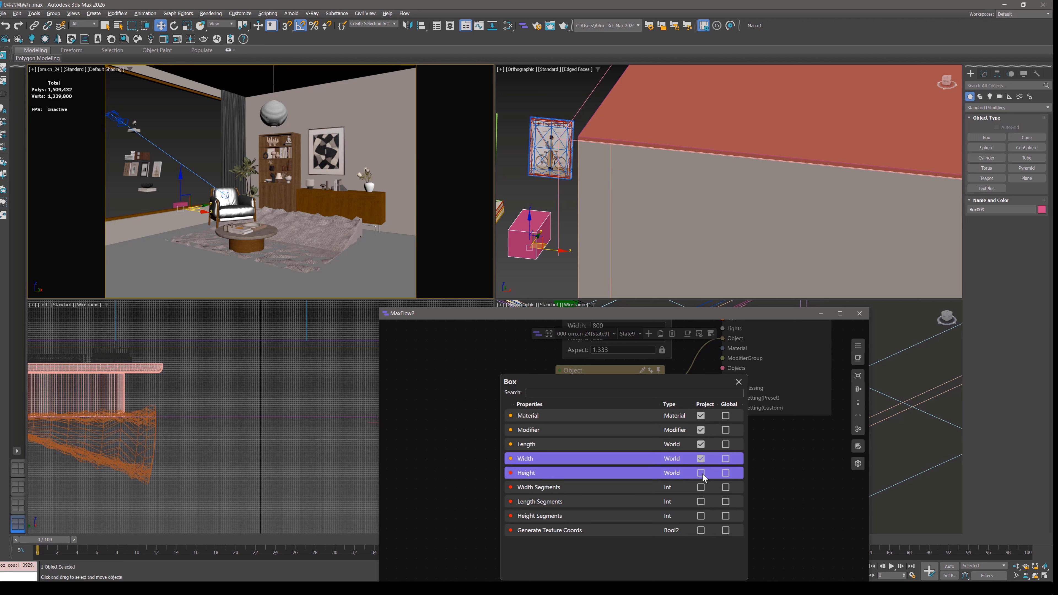
pyautogui.click(701, 474)
pyautogui.click(739, 382)
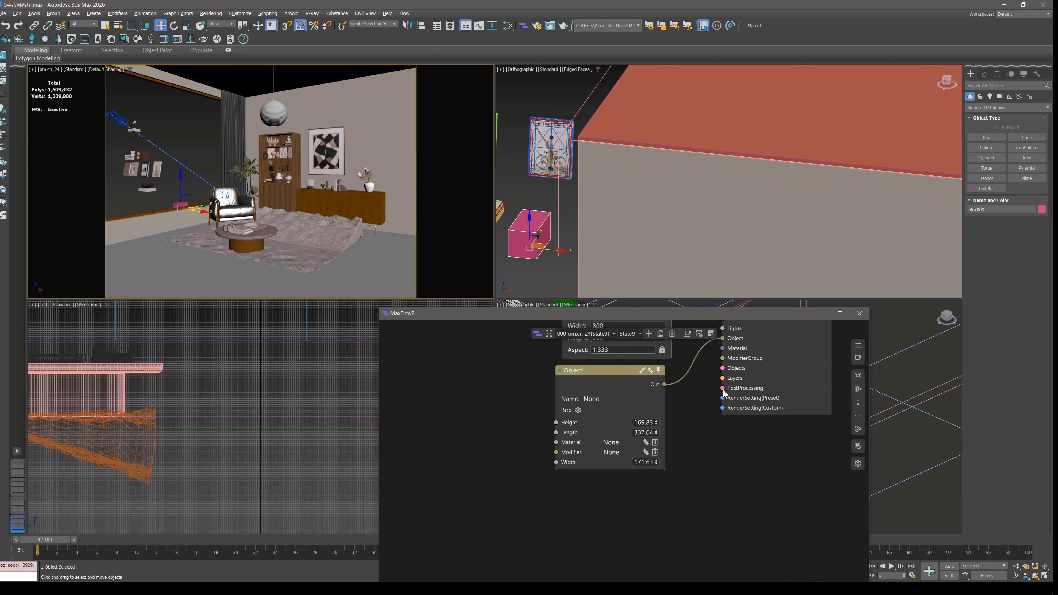
# Disconnect the Camera node from State9's Camera input.
pyautogui.scroll(-1, 560, 447)
pyautogui.moveTo(635, 389); pyautogui.dragTo(638, 414, button='middle')
pyautogui.middleClick(565, 223)
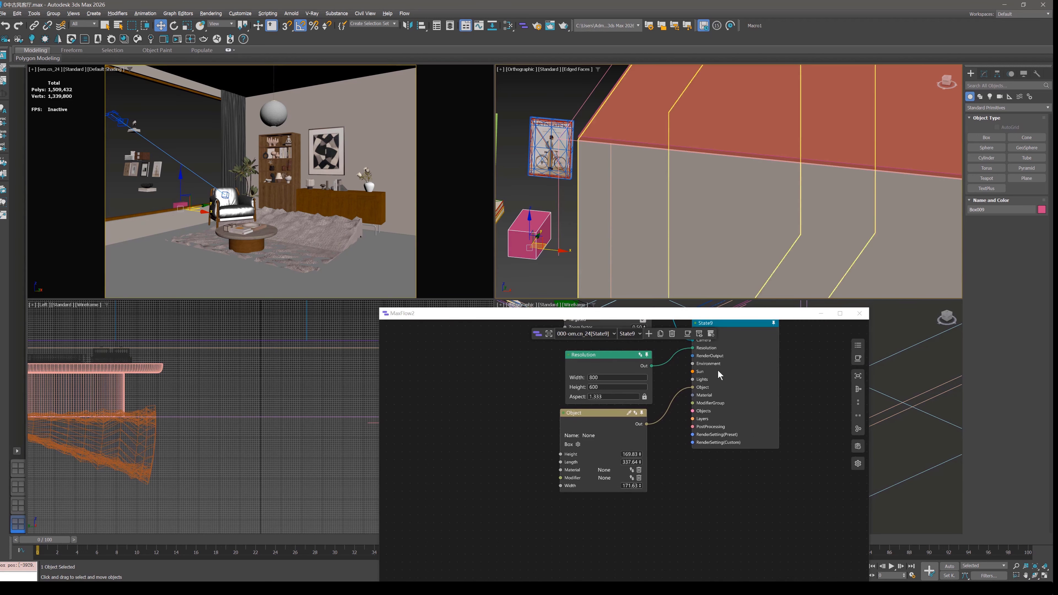
pyautogui.moveTo(718, 371); pyautogui.dragTo(699, 462, button='middle')
pyautogui.moveTo(674, 435); pyautogui.dragTo(691, 460)
# Maximize the Orthographic viewport, move the MaxFlow2 window clear of the box and shift the Object node under Resolution.
pyautogui.middleClick(683, 250)
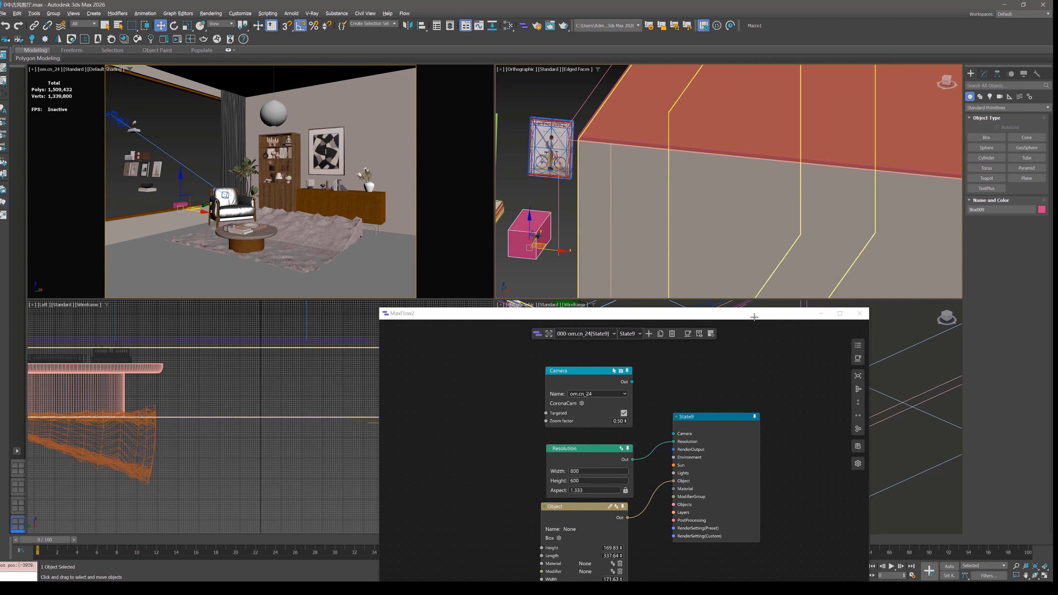
pyautogui.click(1046, 576)
pyautogui.click(1045, 576)
pyautogui.click(1046, 576)
pyautogui.scroll(-3, 477, 263)
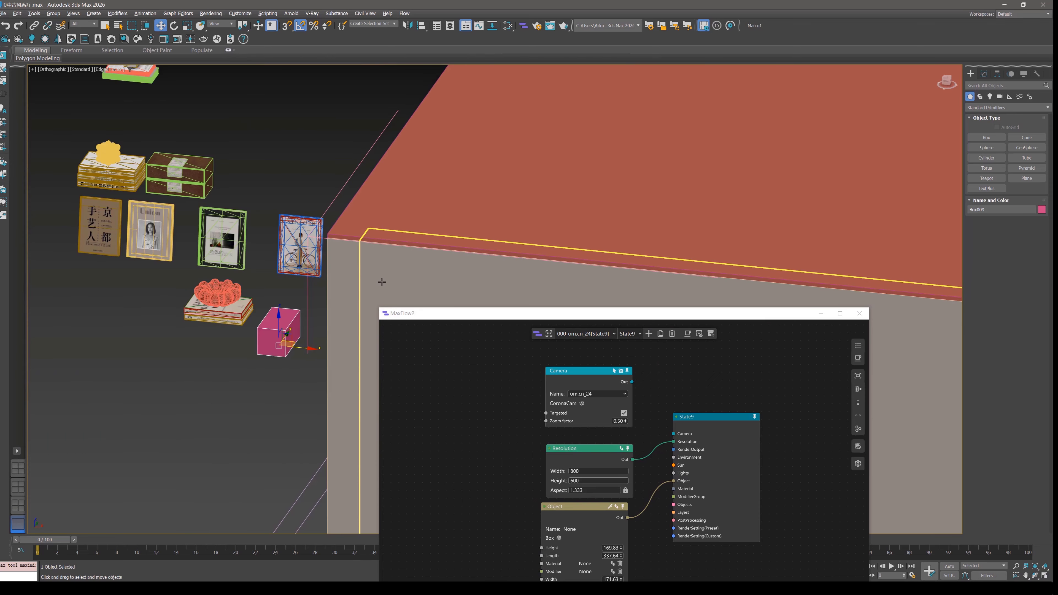
pyautogui.moveTo(522, 314); pyautogui.dragTo(561, 118)
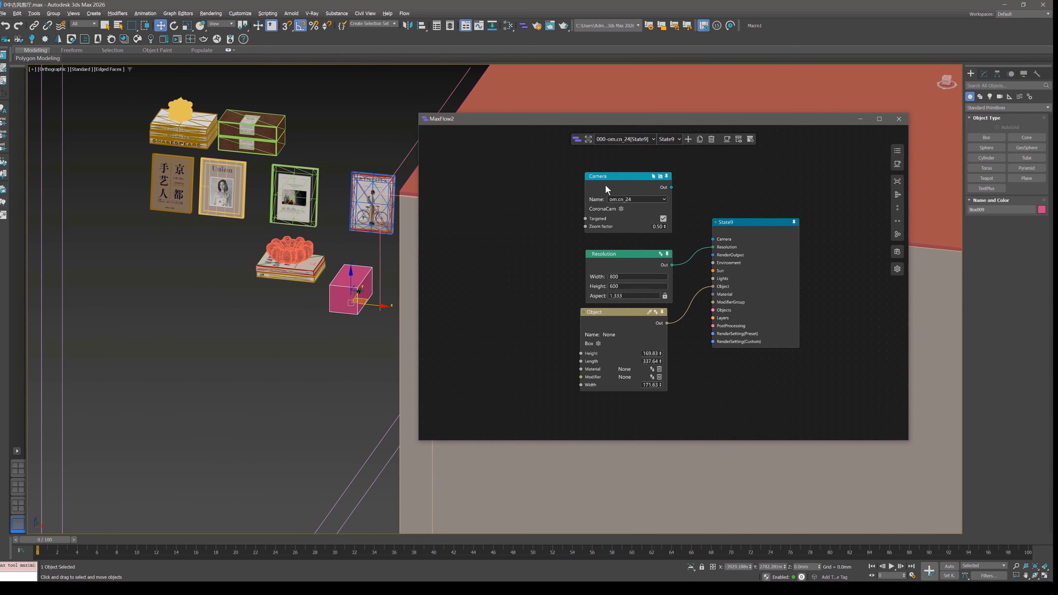
pyautogui.moveTo(606, 327); pyautogui.dragTo(617, 334)
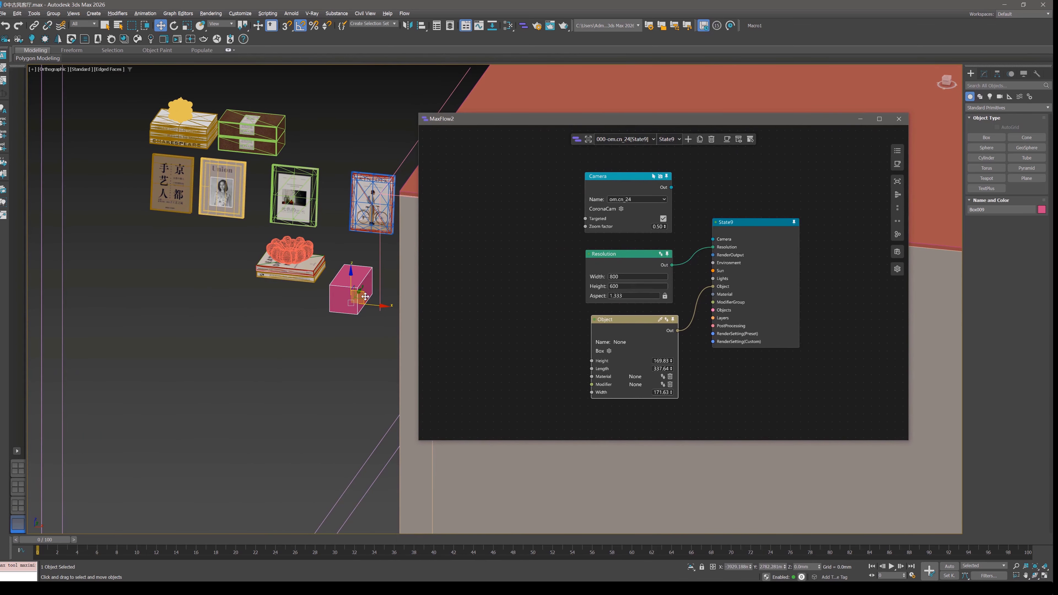
# Test the recorded position twice by moving the box away in the viewport and reapplying State9.
pyautogui.moveTo(360, 297); pyautogui.dragTo(183, 336)
pyautogui.click(760, 222)
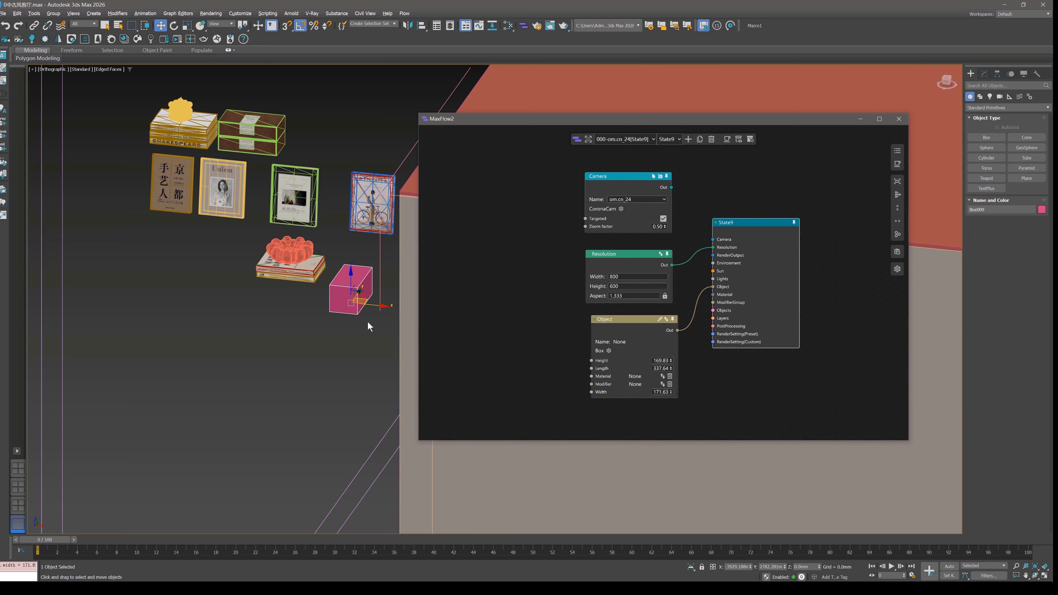
pyautogui.moveTo(369, 298); pyautogui.dragTo(236, 309)
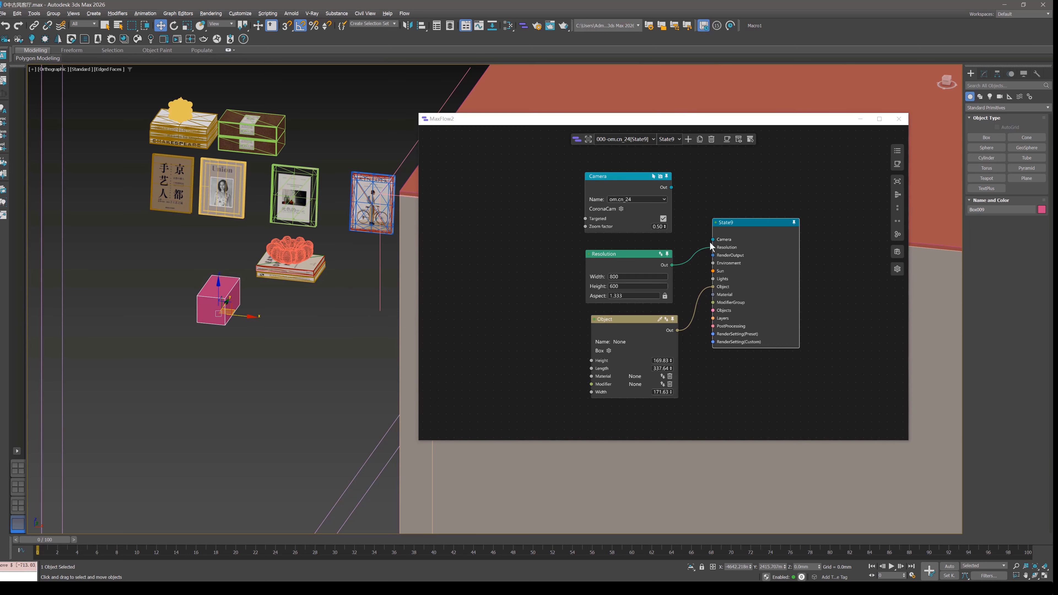
pyautogui.click(748, 222)
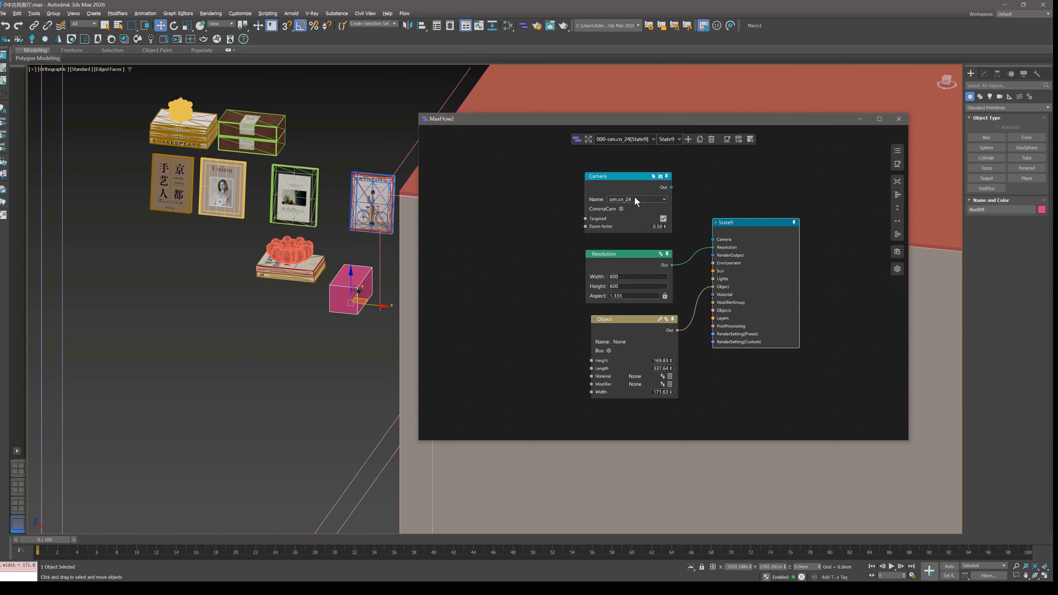
# Examine the Object node's Height, Length and Width values and its connection to State9.
pyautogui.moveTo(646, 339); pyautogui.dragTo(620, 283, button='middle')
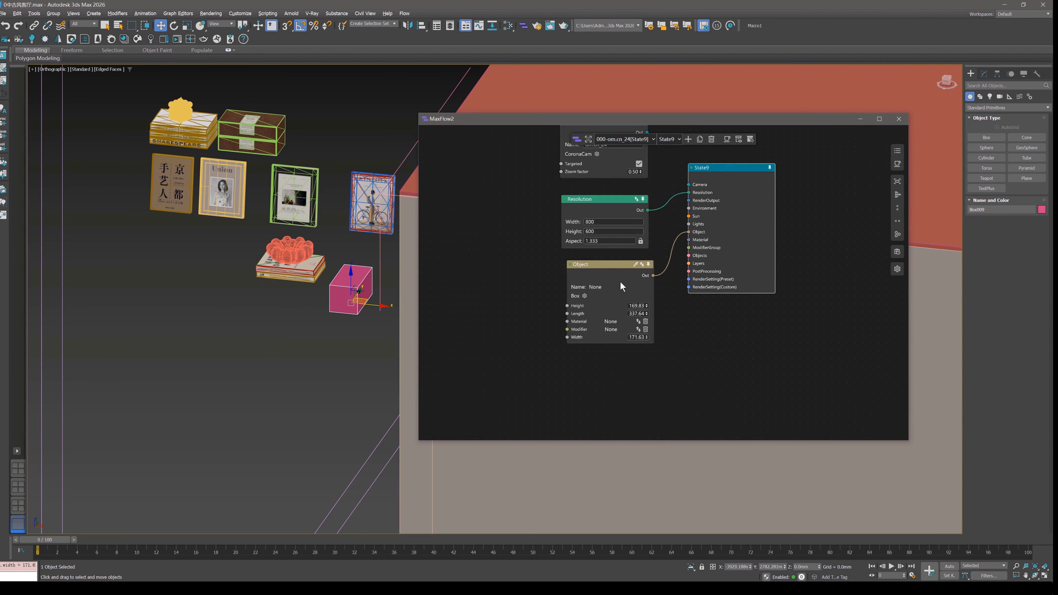
pyautogui.click(609, 278)
pyautogui.scroll(4, 637, 327)
pyautogui.doubleClick(630, 289)
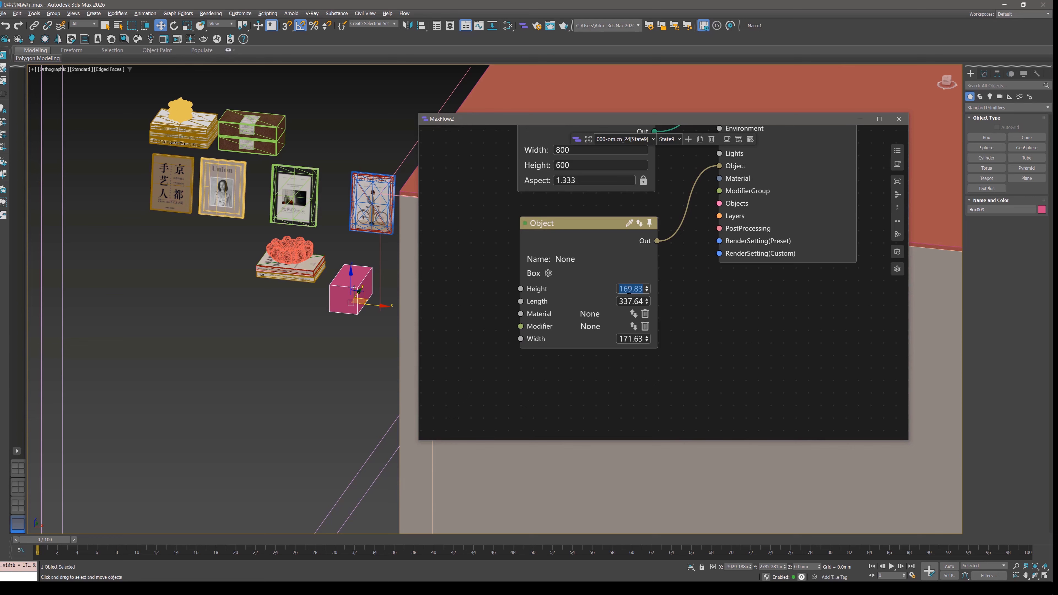
pyautogui.scroll(-5, 687, 267)
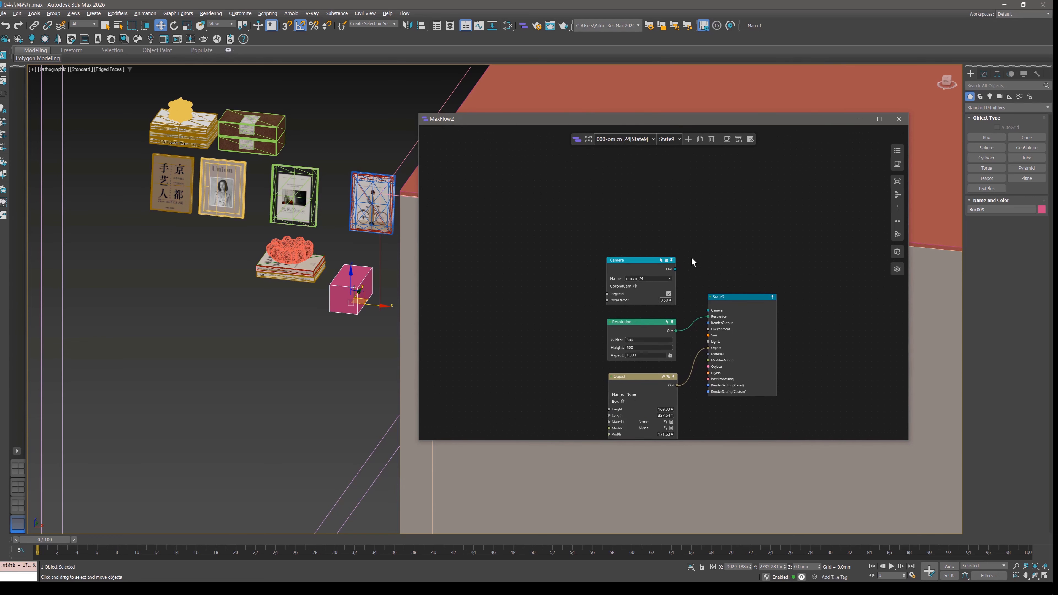
pyautogui.moveTo(697, 322); pyautogui.dragTo(662, 249, button='middle')
pyautogui.scroll(3, 662, 250)
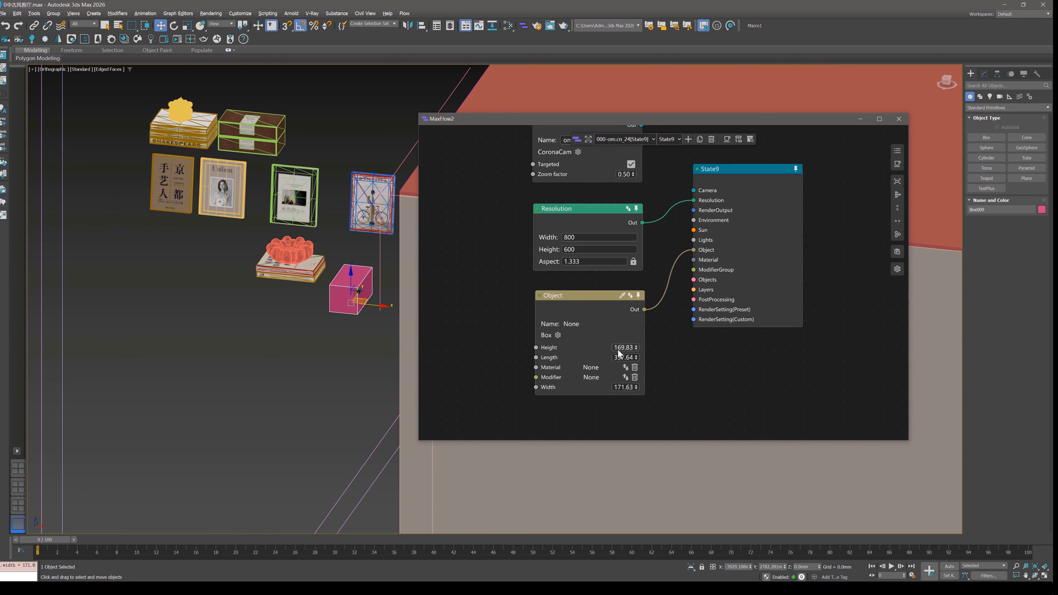
# Switch to 004-om.cn_24[State11] and add an Object node connected to State11's Object input.
pyautogui.click(624, 140)
pyautogui.click(621, 162)
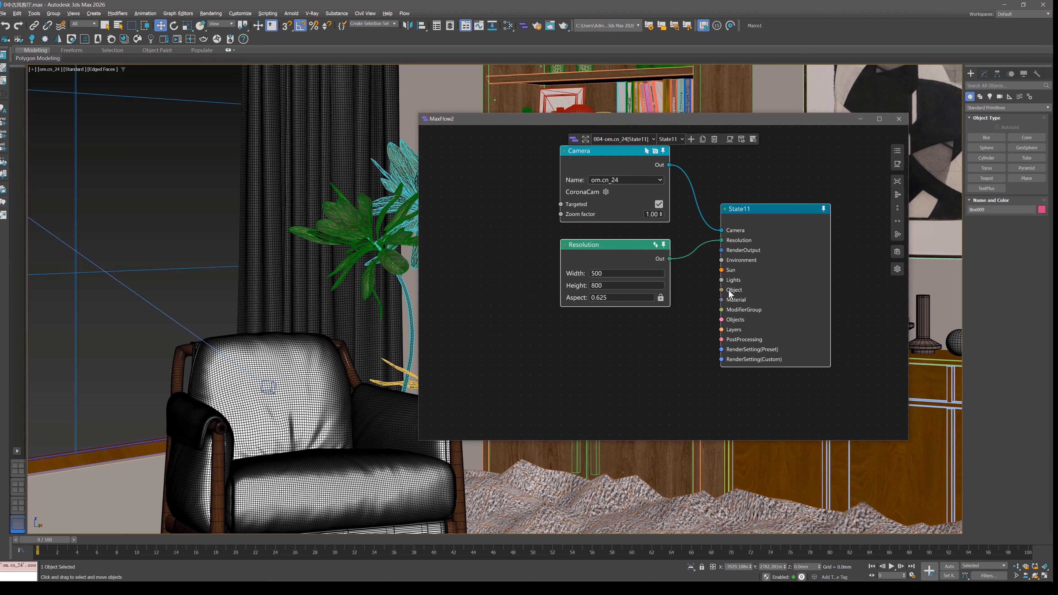
pyautogui.moveTo(722, 290); pyautogui.dragTo(596, 357)
pyautogui.click(655, 357)
# Change the viewport to Perspective, select the pink box outside the room and isolate it.
pyautogui.click(357, 317)
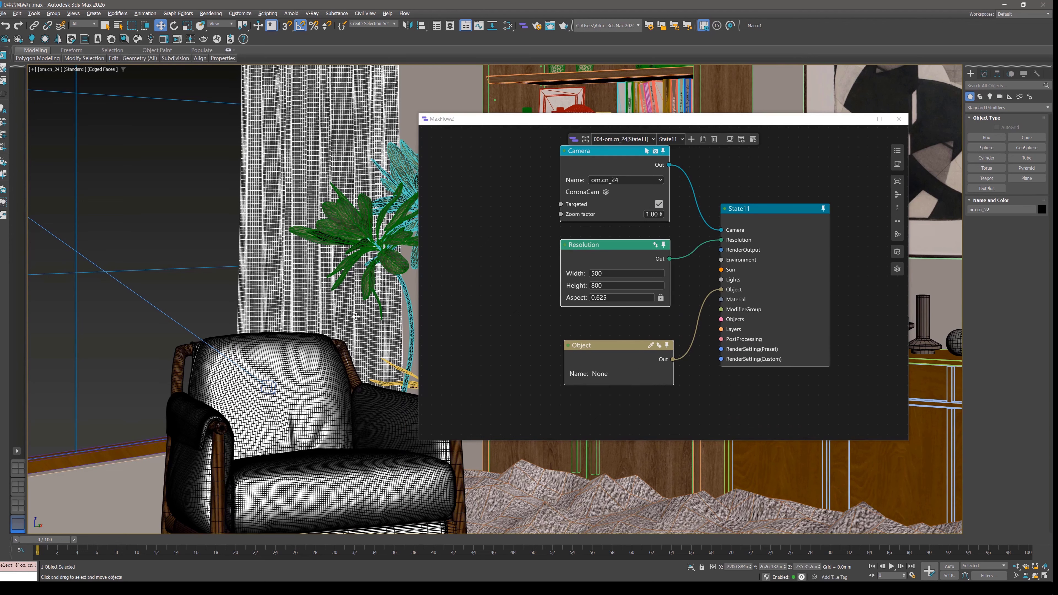
pyautogui.click(349, 227)
pyautogui.press('p')
pyautogui.scroll(-10, 347, 232)
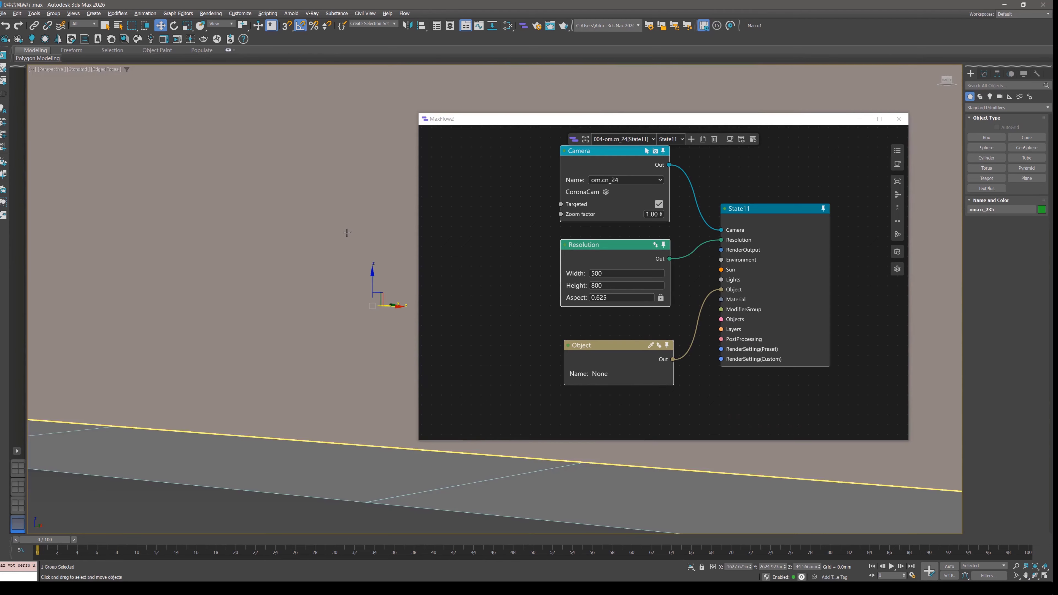
pyautogui.keyDown('alt'); pyautogui.moveTo(346, 234); pyautogui.dragTo(356, 308, button='middle'); pyautogui.keyUp('alt')
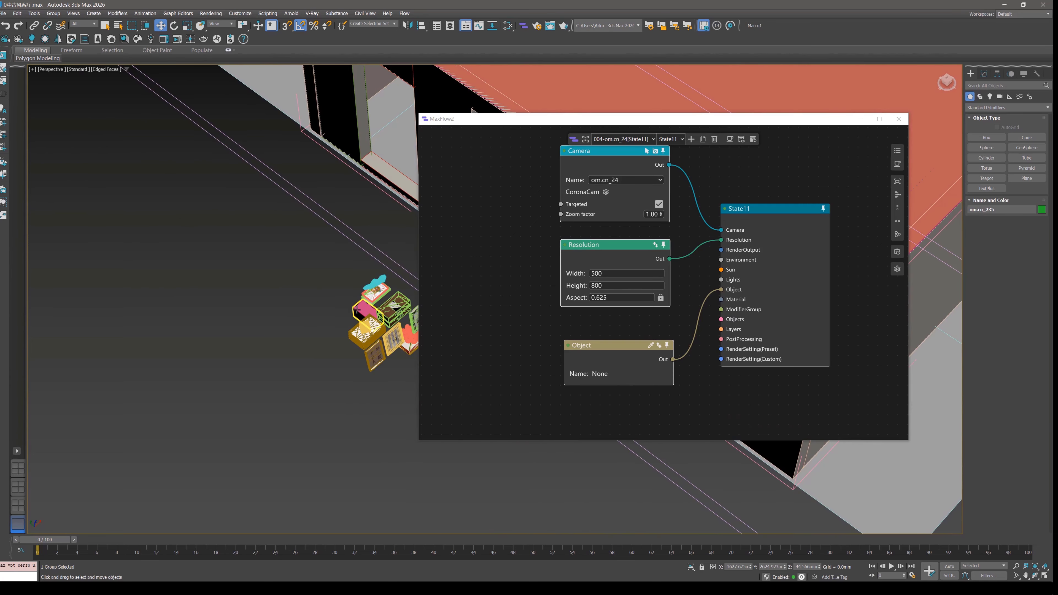
pyautogui.click(357, 310)
pyautogui.hotkey('alt', 'q')
# Disconnect the Camera node from State11 and load the isolated box into the Object node below Resolution.
pyautogui.moveTo(722, 235); pyautogui.dragTo(666, 235)
pyautogui.moveTo(634, 356); pyautogui.dragTo(633, 340)
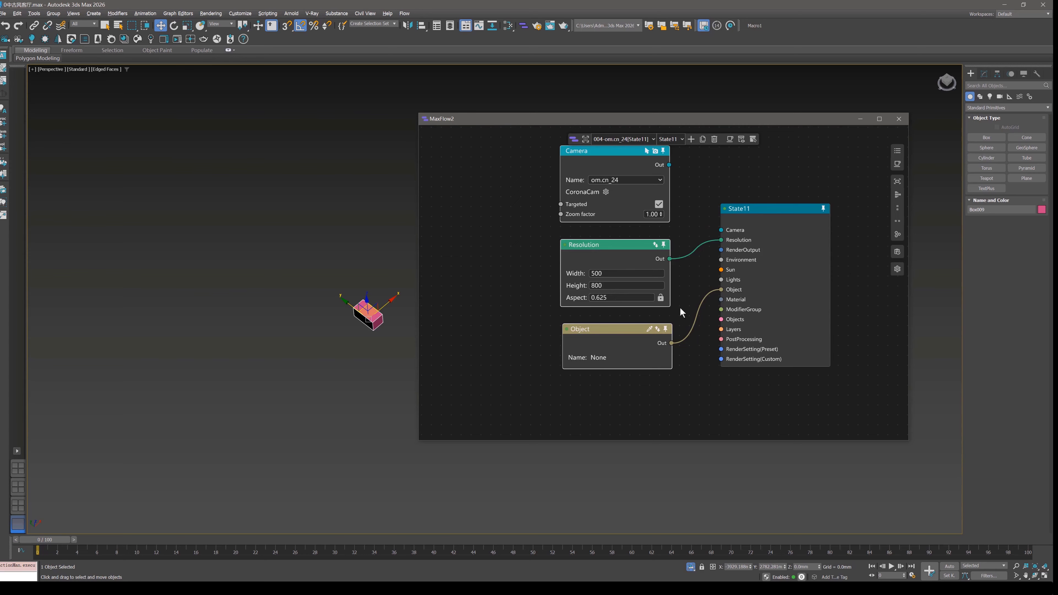
pyautogui.moveTo(659, 345); pyautogui.dragTo(666, 309, button='middle')
pyautogui.scroll(2, 666, 309)
pyautogui.click(665, 289)
pyautogui.moveTo(631, 306); pyautogui.dragTo(630, 297)
pyautogui.moveTo(656, 357); pyautogui.dragTo(655, 280, button='middle')
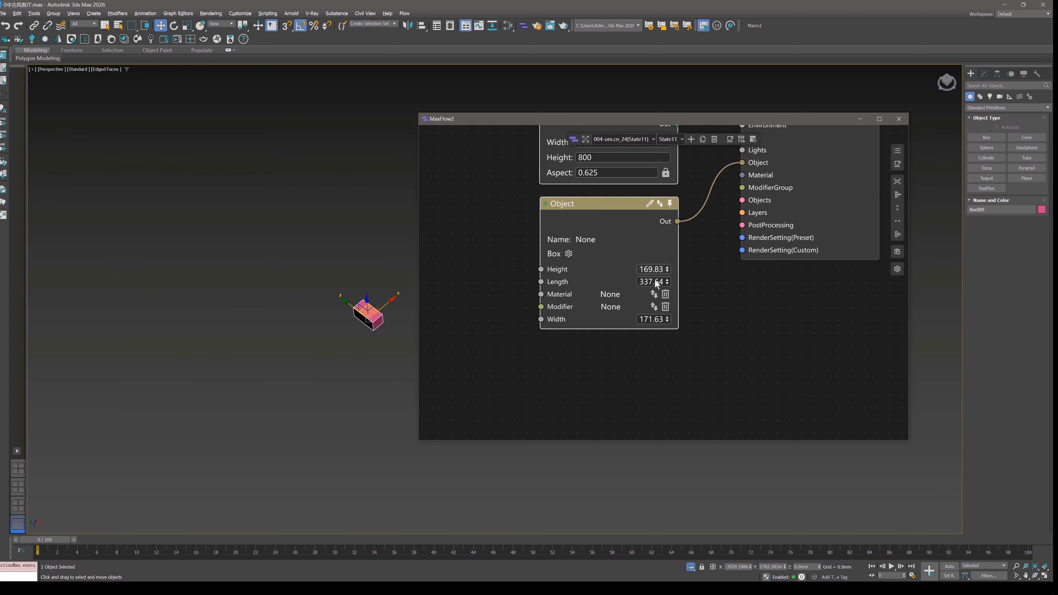
# Set the box's Height to 500 in State11's Object node.
pyautogui.doubleClick(653, 269)
pyautogui.write('500')
pyautogui.press('Return')
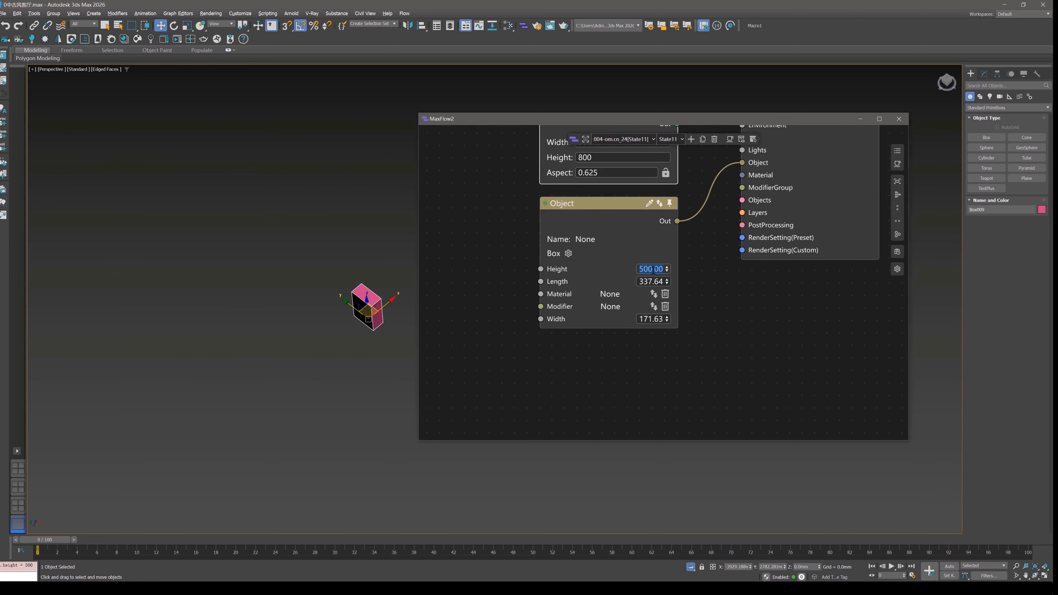
# Set the box's Length and Width to 500 in State11's Object node.
pyautogui.doubleClick(650, 281)
pyautogui.write('500')
pyautogui.press('Return')
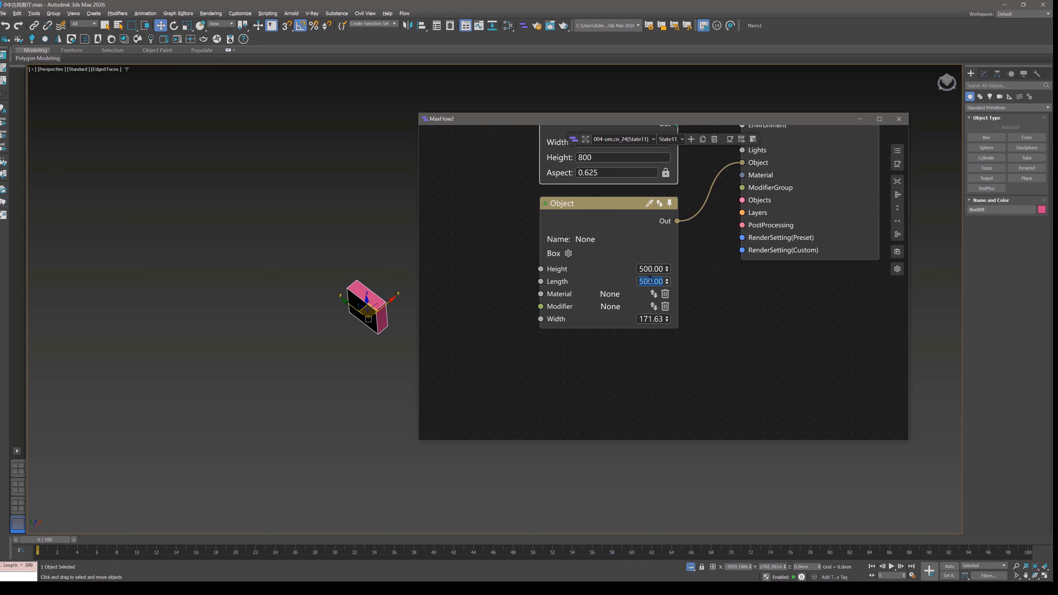
pyautogui.doubleClick(650, 319)
pyautogui.write('500')
pyautogui.press('Return')
# Switch between 000-om.cn_24[State9] and 004-om.cn_24[State11] to compare the box's size, ending on State9.
pyautogui.click(618, 139)
pyautogui.click(622, 153)
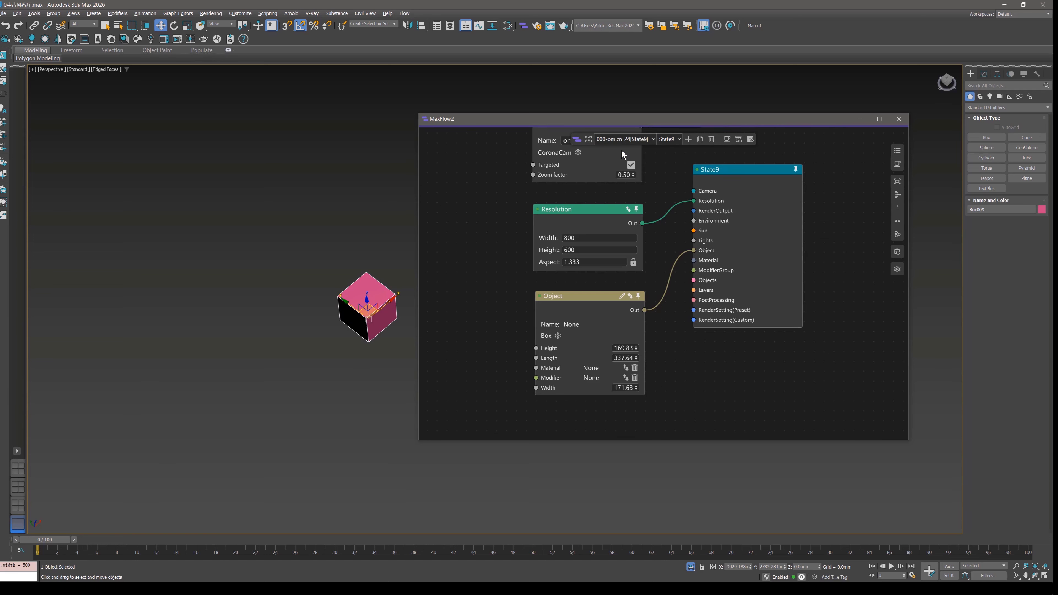
pyautogui.click(614, 140)
pyautogui.click(616, 162)
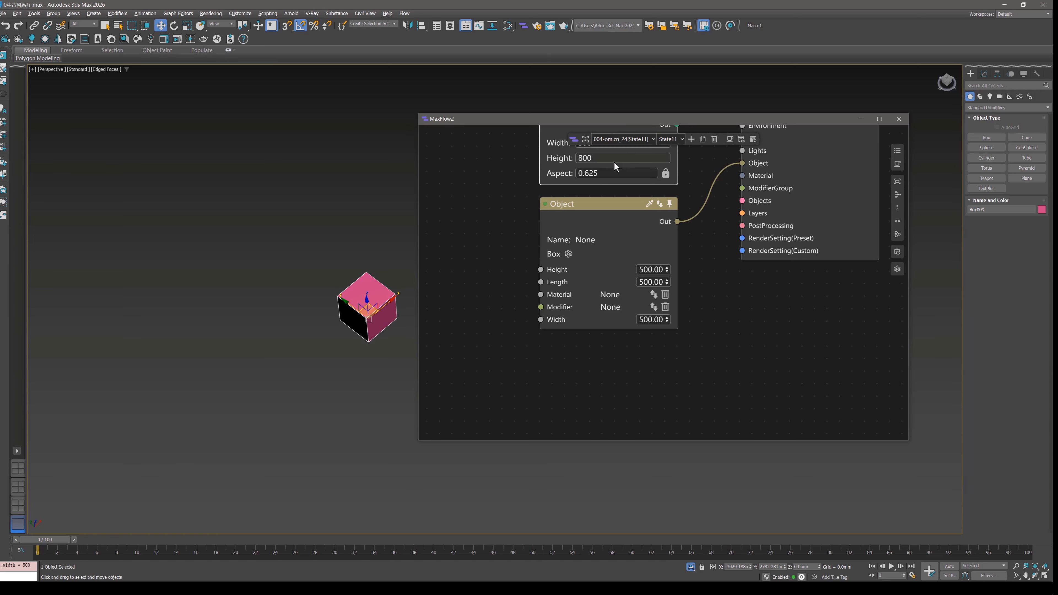
pyautogui.click(623, 140)
pyautogui.click(621, 151)
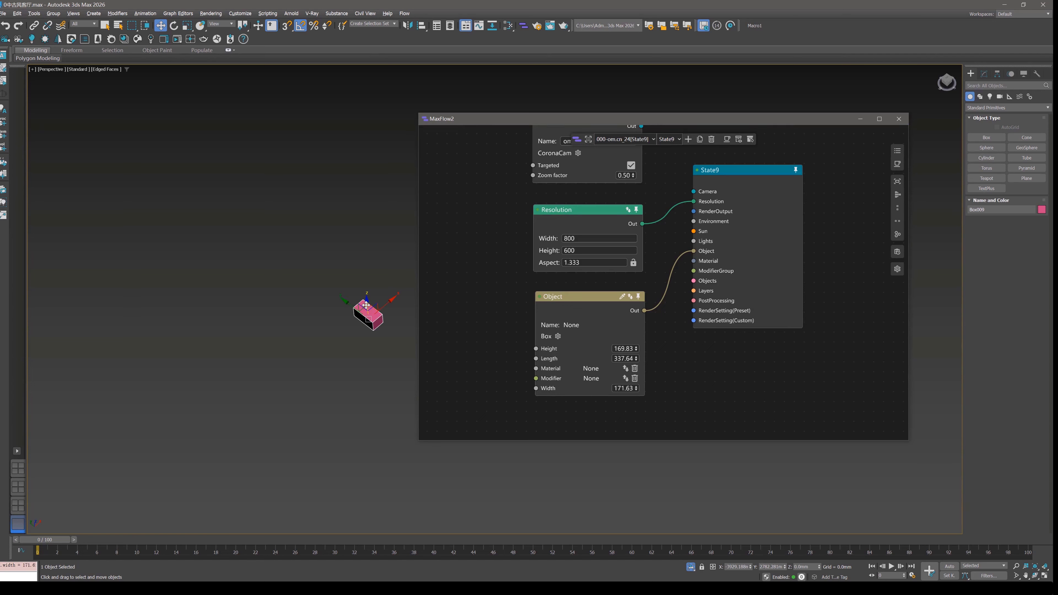
# Move the box to a new position in State9, update its Object node, and compare State11 with State9 again.
pyautogui.moveTo(364, 306); pyautogui.dragTo(337, 192)
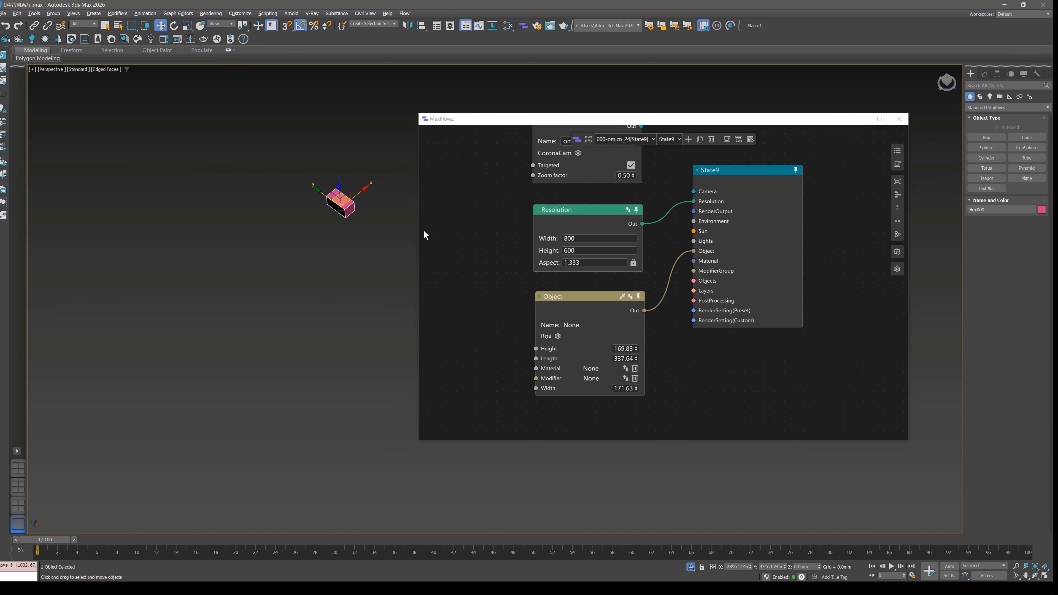
pyautogui.click(628, 298)
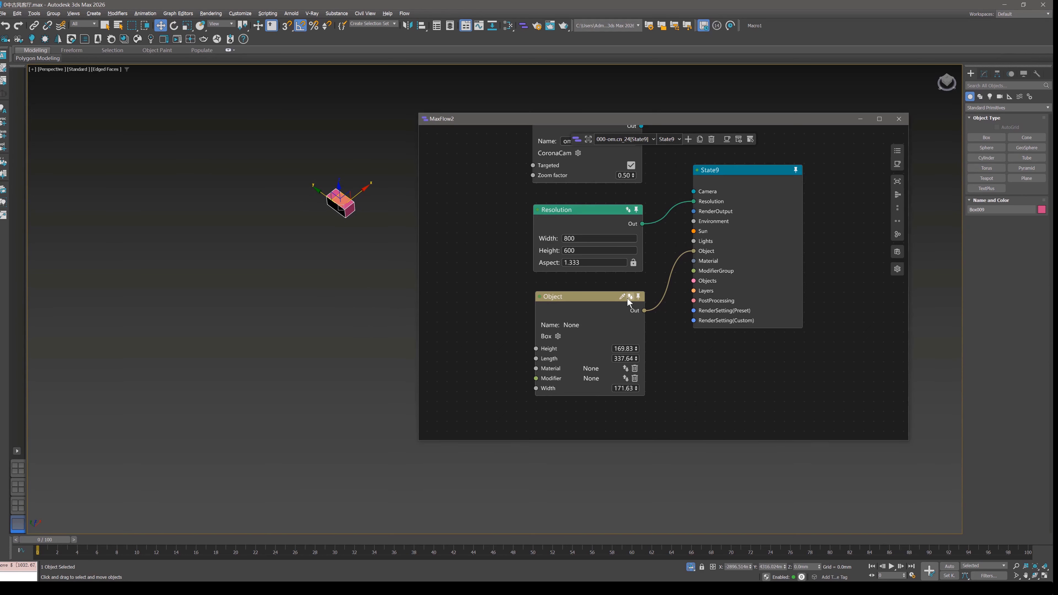
pyautogui.click(636, 139)
pyautogui.click(631, 162)
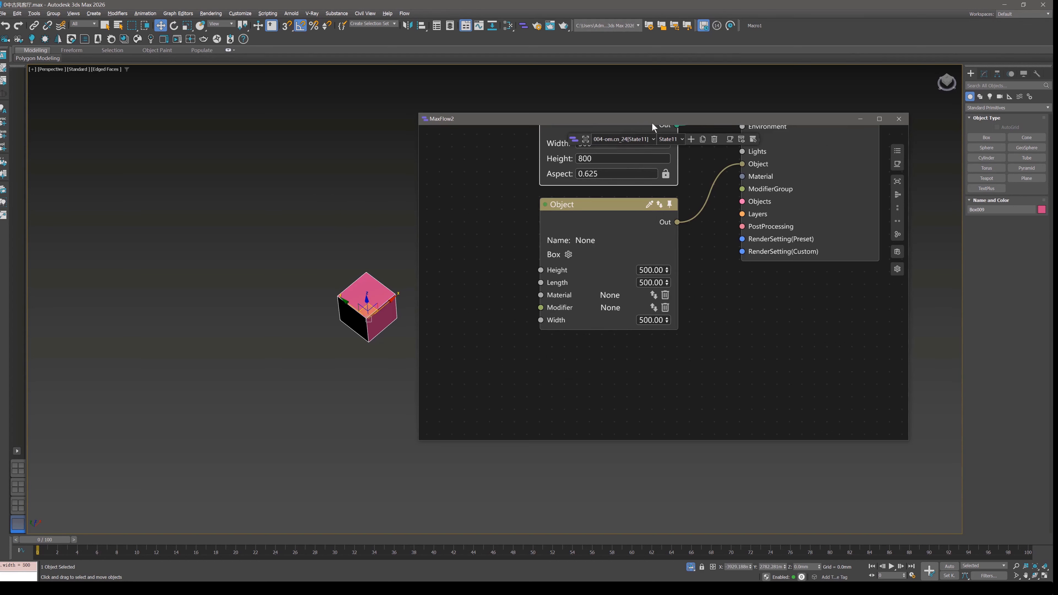
pyautogui.click(623, 140)
pyautogui.click(623, 150)
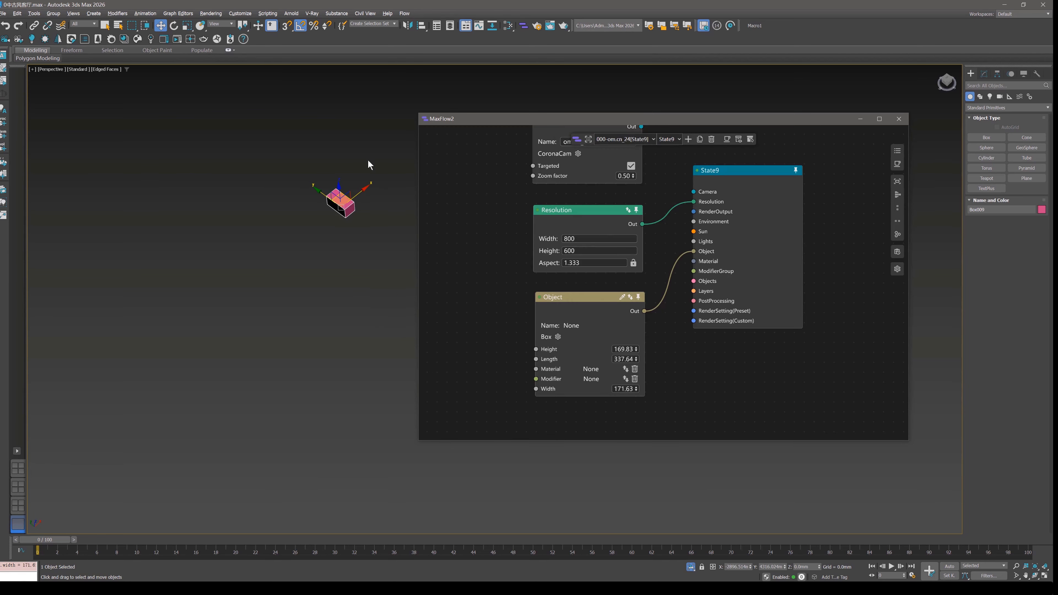
# Move the State9 node farther away from its Camera, Resolution and Object nodes.
pyautogui.scroll(-2, 602, 269)
pyautogui.scroll(-1, 602, 269)
pyautogui.moveTo(643, 205); pyautogui.dragTo(632, 243, button='middle')
pyautogui.scroll(3, 632, 243)
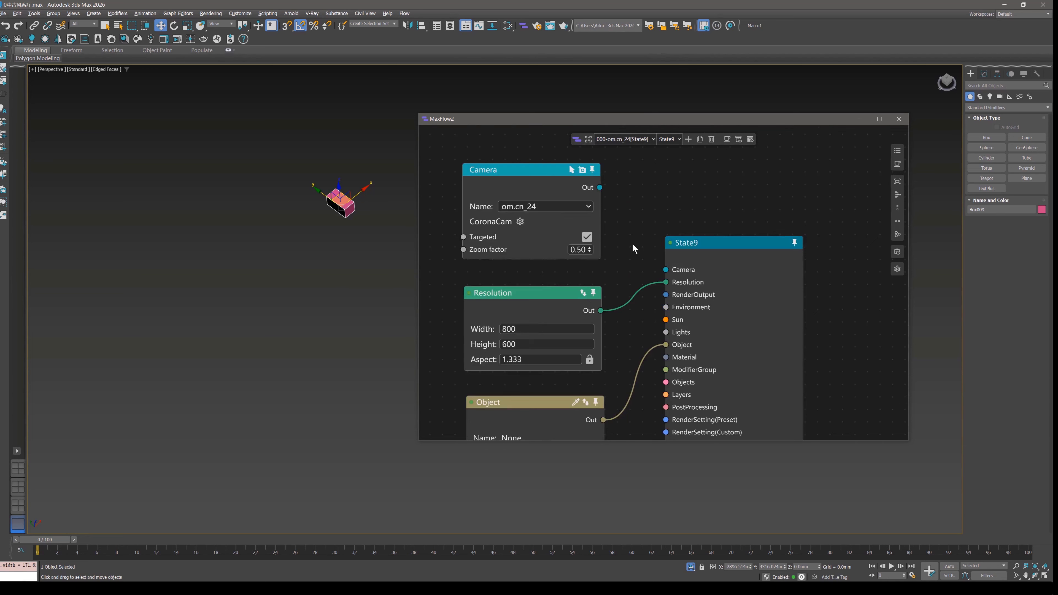
pyautogui.scroll(-2, 632, 242)
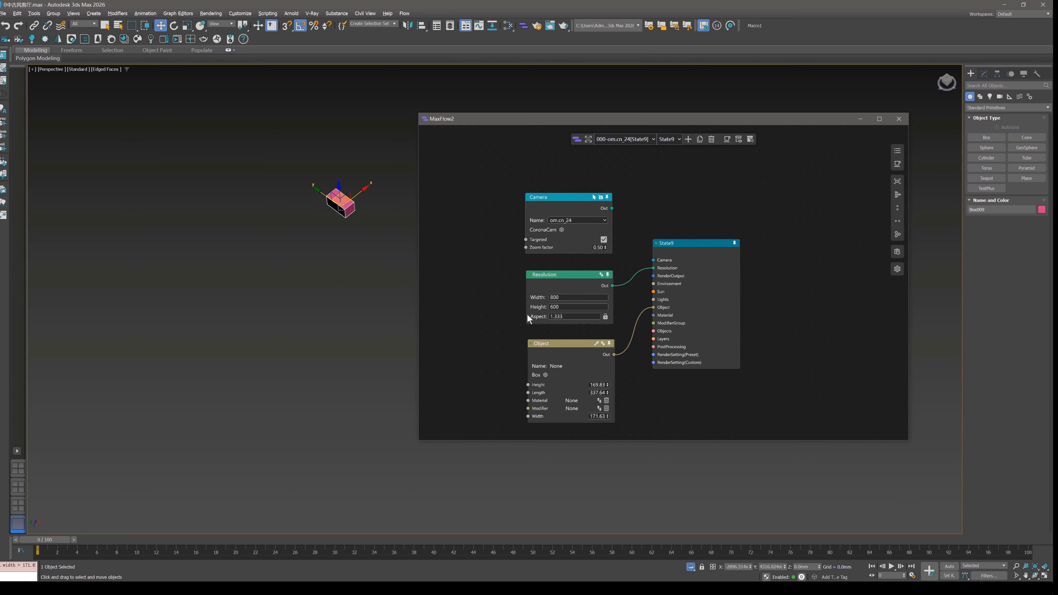
pyautogui.moveTo(658, 300); pyautogui.dragTo(682, 279, button='middle')
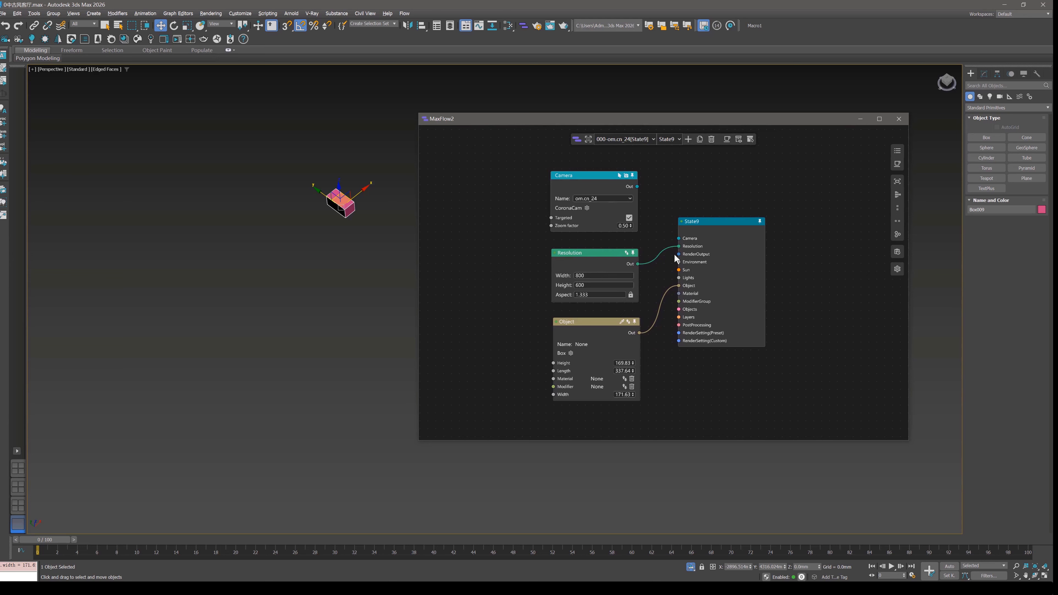
pyautogui.moveTo(725, 262); pyautogui.dragTo(655, 223, button='middle')
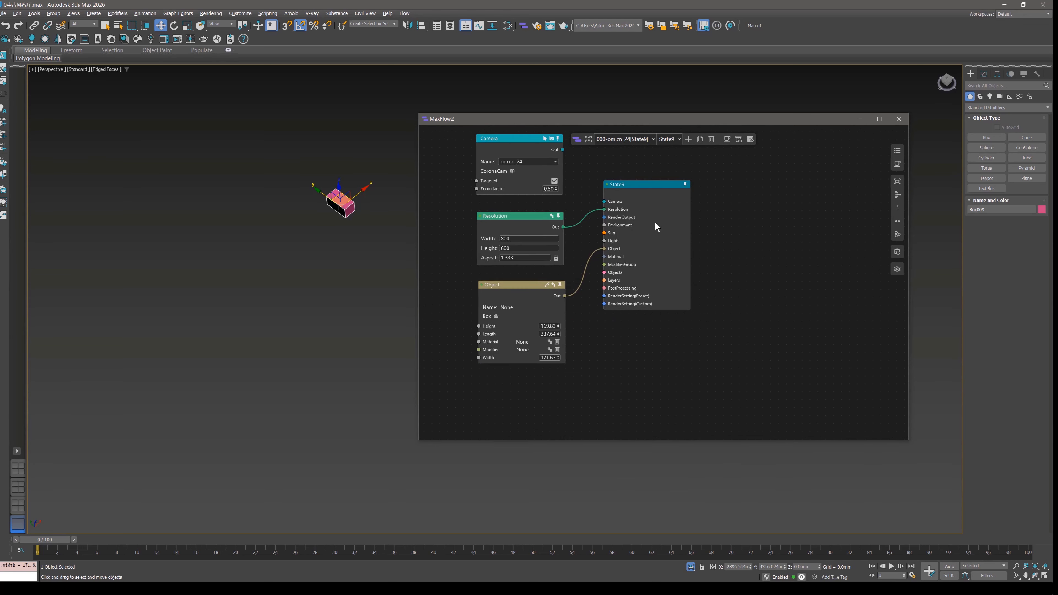
pyautogui.moveTo(655, 223); pyautogui.dragTo(736, 260)
# Create two more boxes side by side in the viewport, below the existing pink box.
pyautogui.click(994, 137)
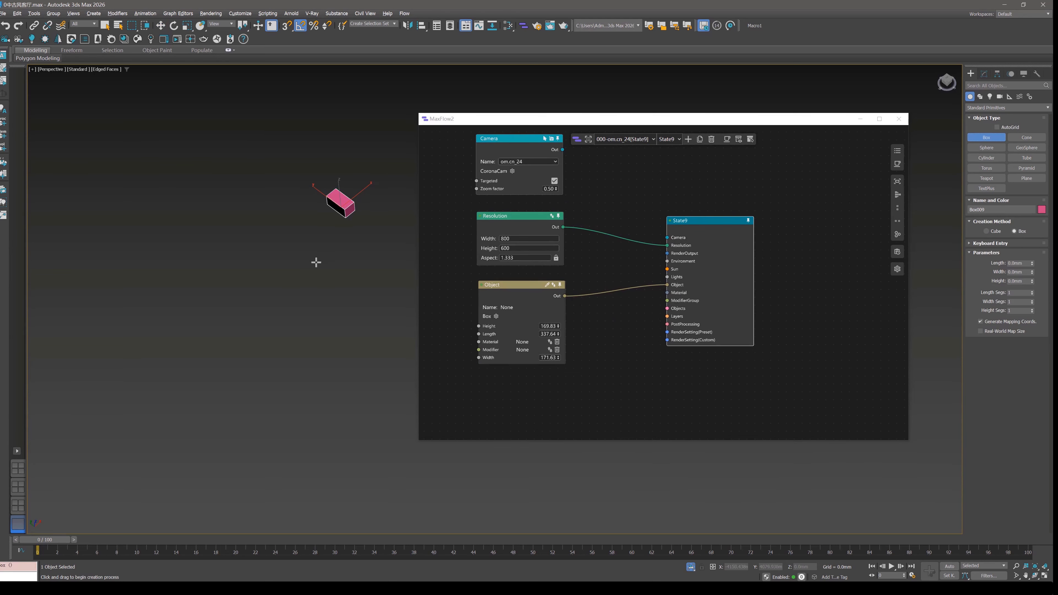
pyautogui.moveTo(317, 262); pyautogui.dragTo(369, 275)
pyautogui.click(359, 258)
pyautogui.click(374, 245)
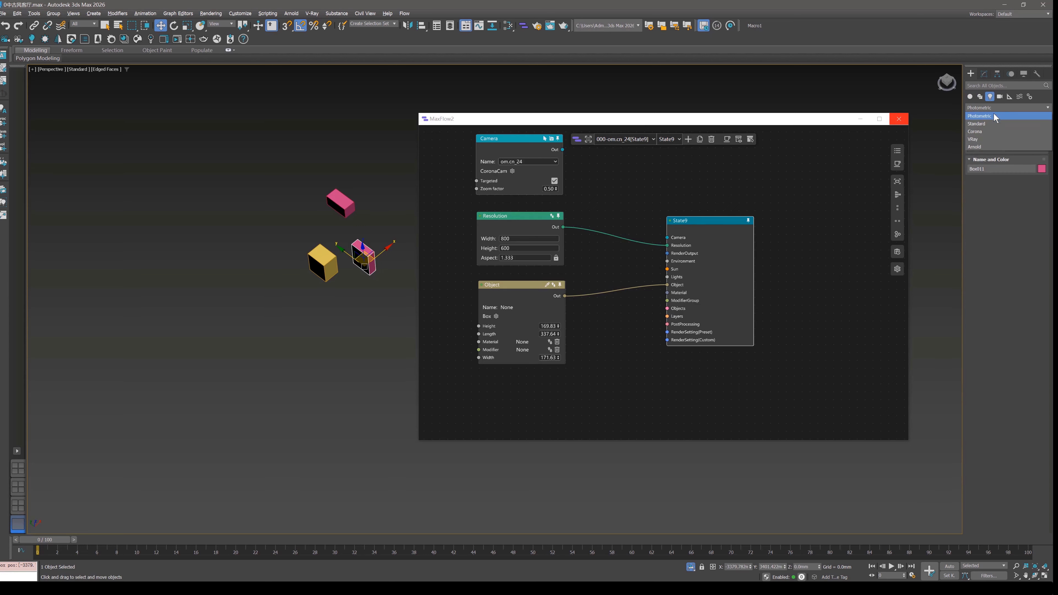
# Create three Corona lights in a diagonal row beside the boxes.
pyautogui.click(979, 131)
pyautogui.click(1029, 138)
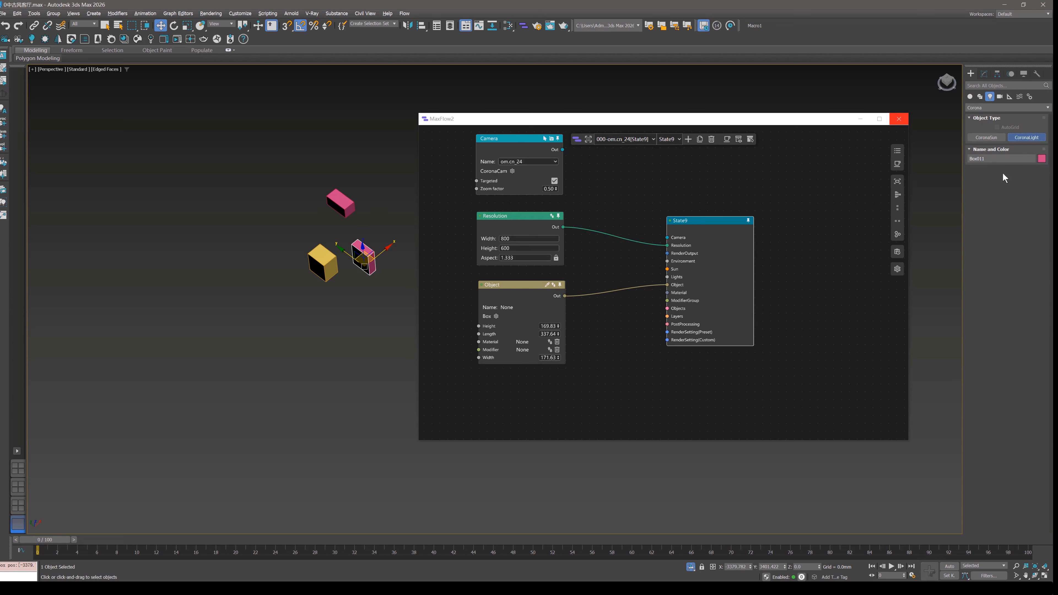
pyautogui.moveTo(226, 274); pyautogui.dragTo(262, 307)
pyautogui.moveTo(280, 330); pyautogui.dragTo(292, 340)
pyautogui.rightClick(320, 327)
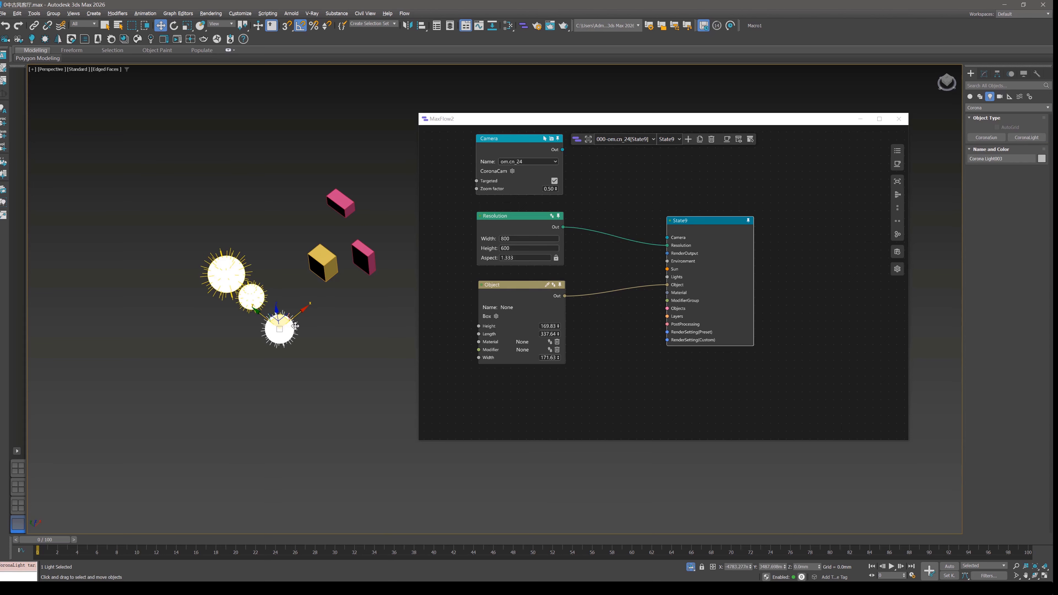
# Load the selected Corona light into State9's Object node and examine its list of available properties.
pyautogui.click(553, 285)
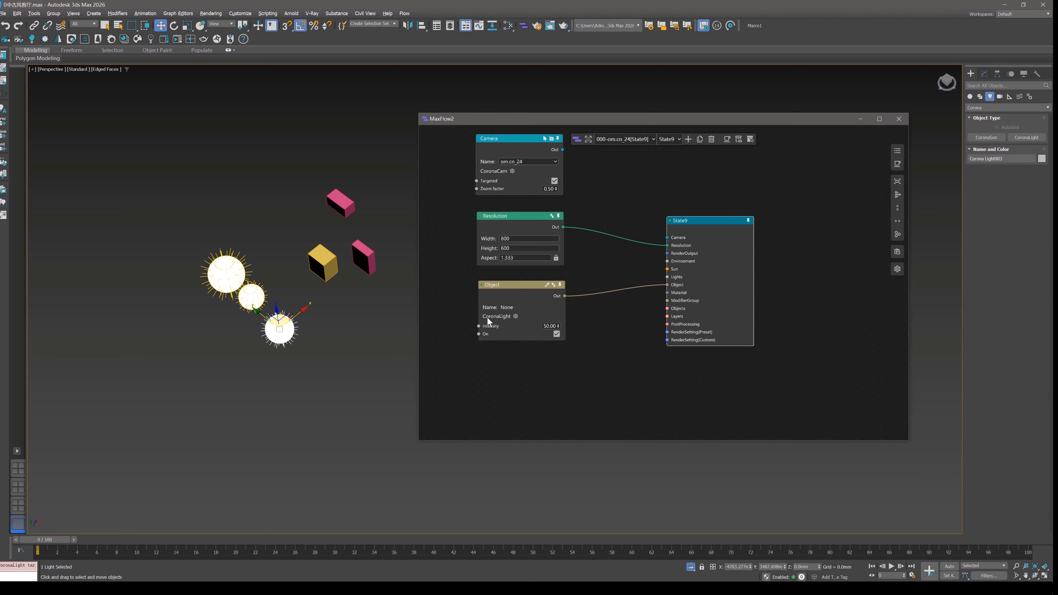
pyautogui.click(516, 316)
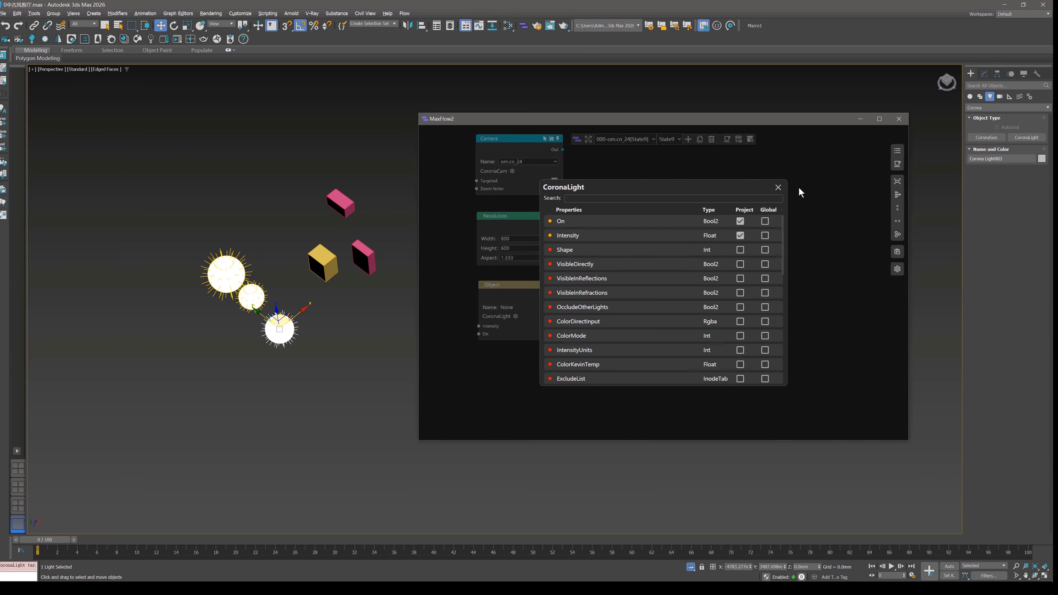
pyautogui.click(778, 187)
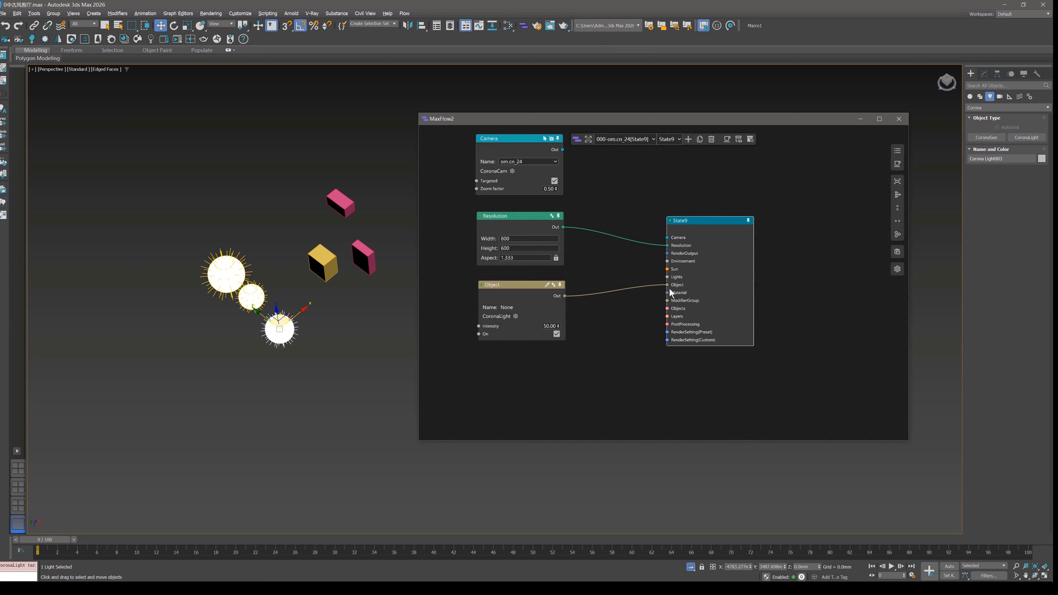
# Disconnect the Object node from State9 and attach a CoronaLights node to Lights and an Objects node to Objects.
pyautogui.moveTo(668, 285); pyautogui.dragTo(574, 285)
pyautogui.scroll(2, 681, 302)
pyautogui.scroll(2, 682, 307)
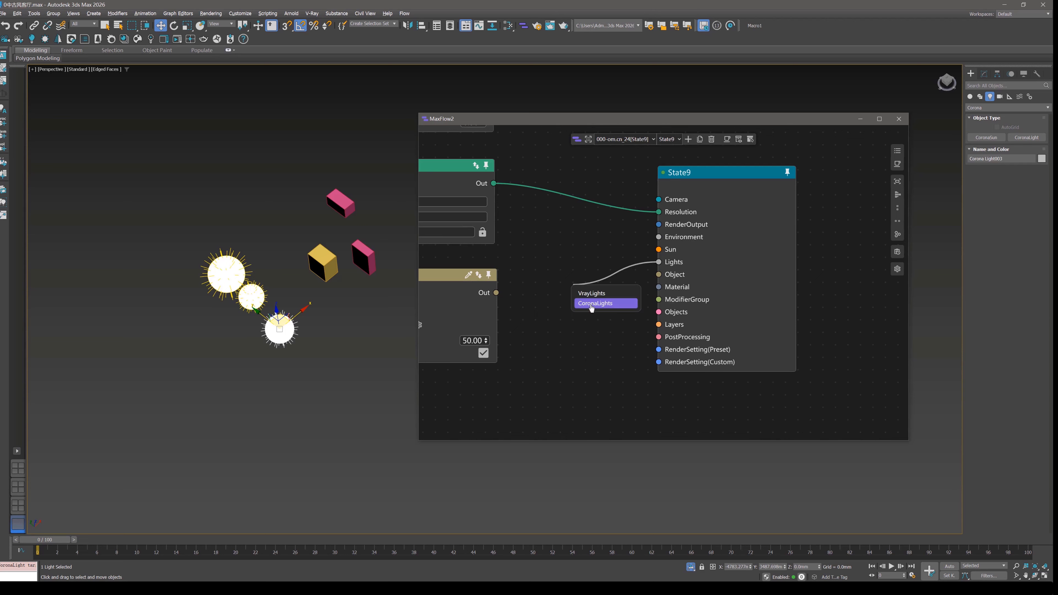
pyautogui.click(592, 306)
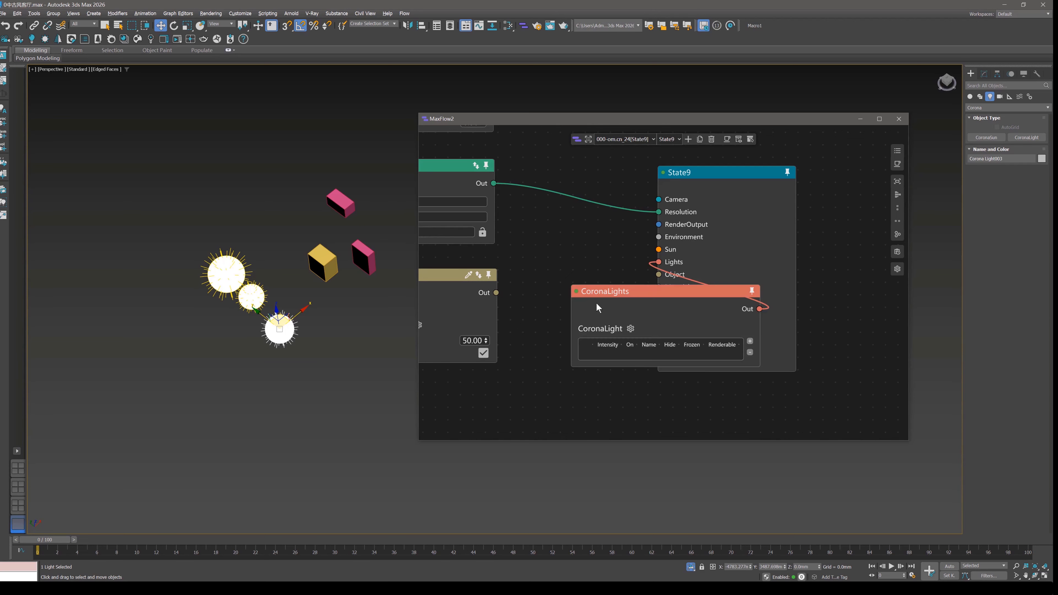
pyautogui.moveTo(659, 312); pyautogui.dragTo(552, 326)
pyautogui.click(585, 336)
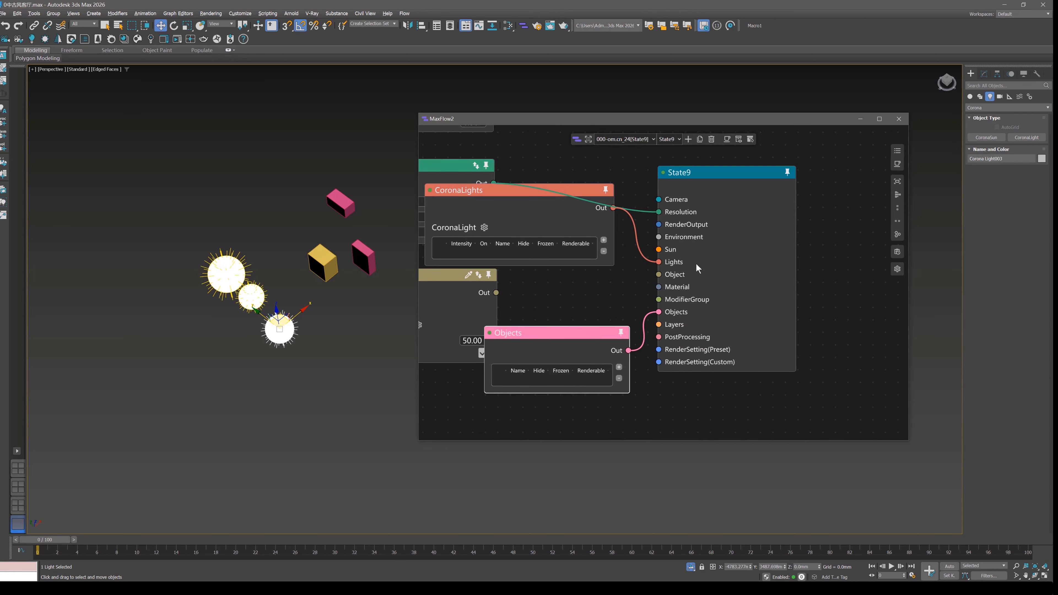
# Auto-arrange State9's nodes and add the three Corona lights to the CoronaLights list.
pyautogui.click(897, 194)
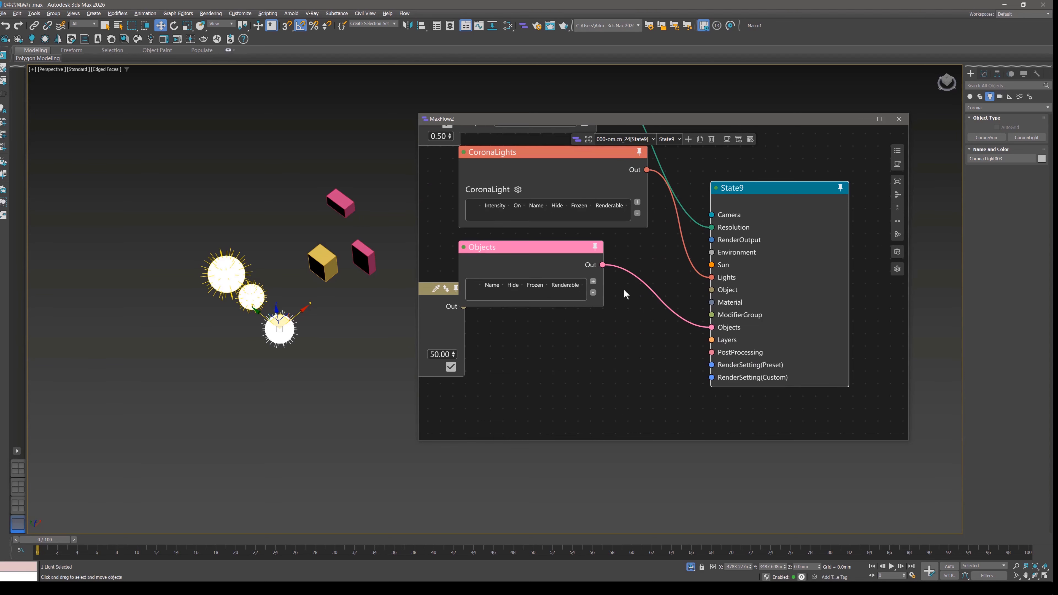
pyautogui.moveTo(611, 291); pyautogui.dragTo(672, 312, button='middle')
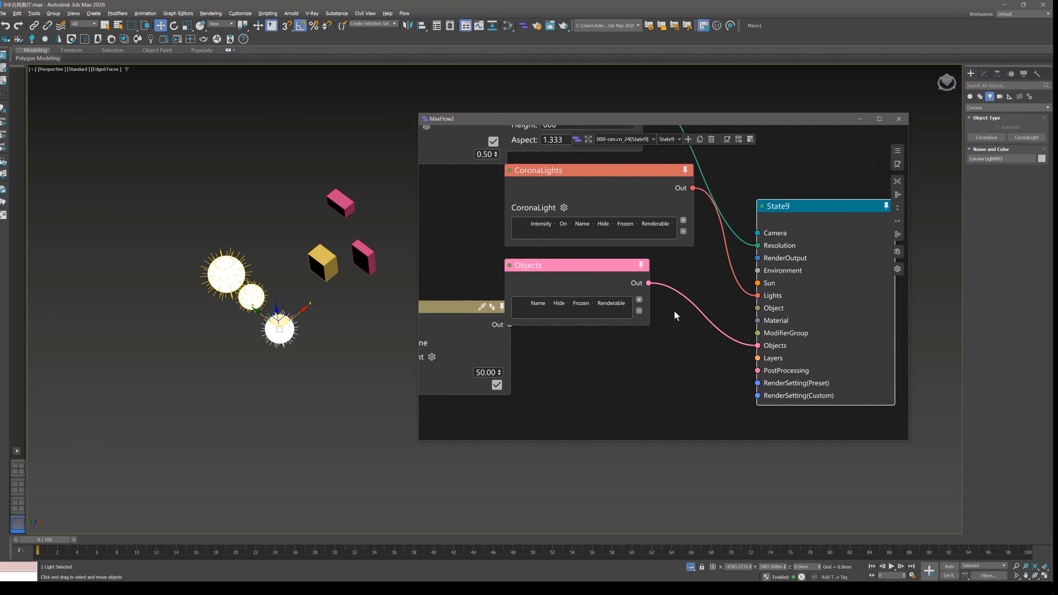
pyautogui.moveTo(184, 236); pyautogui.dragTo(280, 355)
pyautogui.click(696, 222)
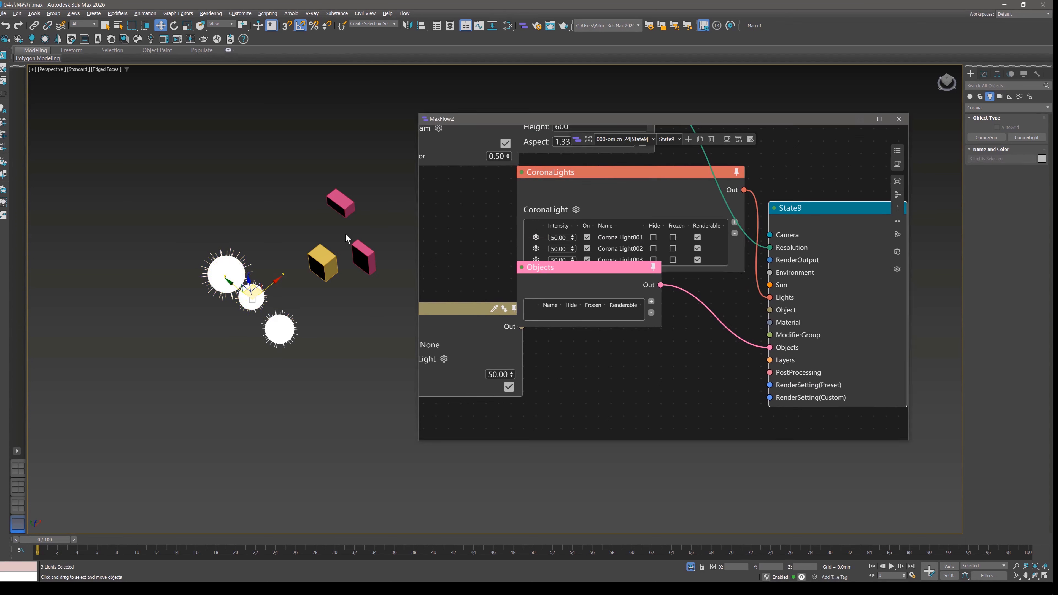
# Select the three boxes and add them to the Objects node's list.
pyautogui.moveTo(350, 245); pyautogui.dragTo(291, 166)
pyautogui.scroll(-2, 603, 307)
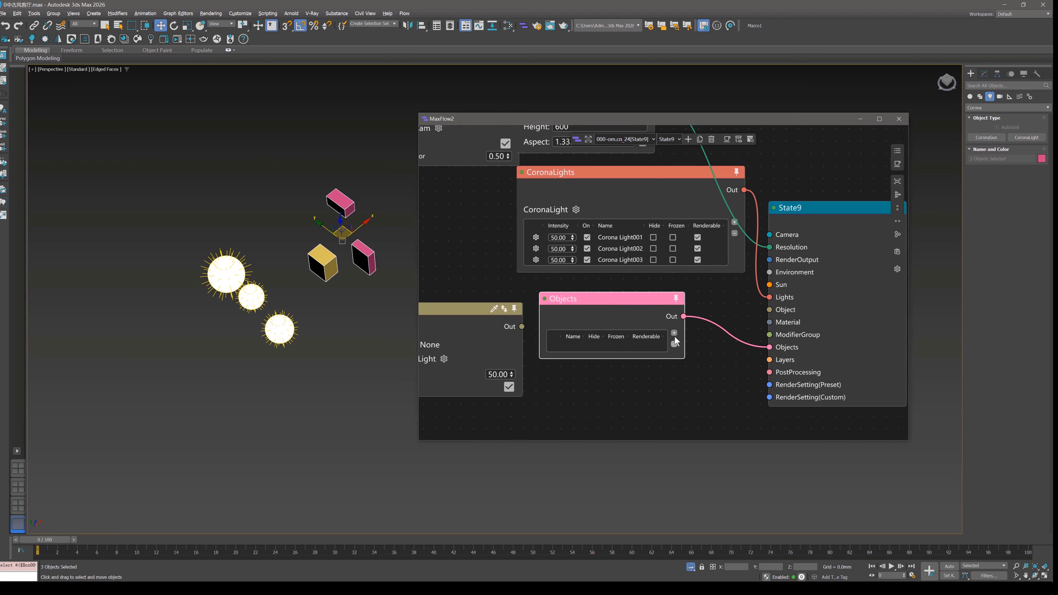
pyautogui.click(667, 329)
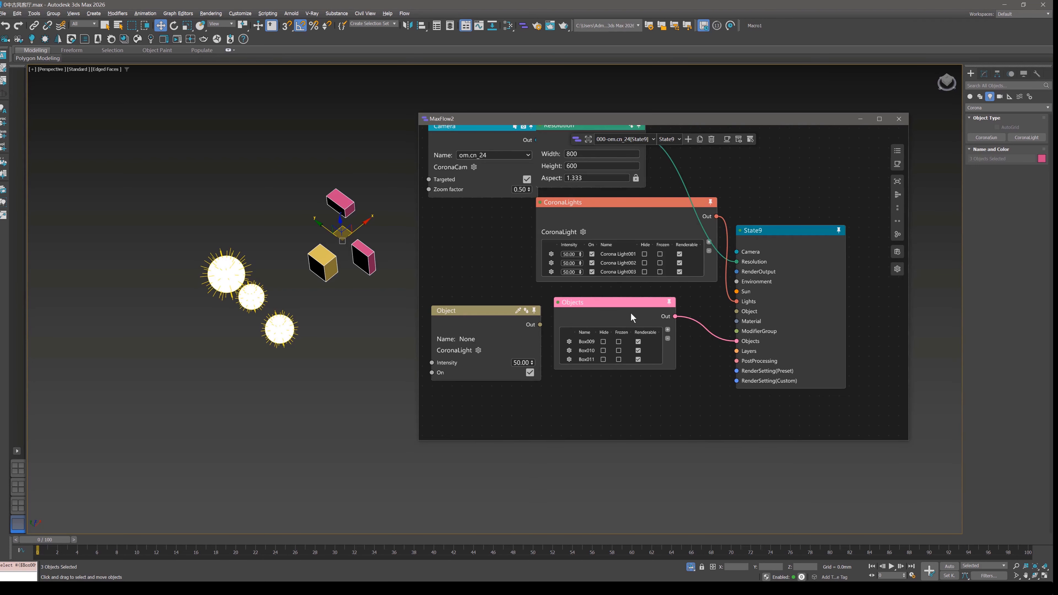
# Spread out the node layout, moving the unused Object and Camera nodes aside and separating CoronaLights, Objects and State9.
pyautogui.moveTo(540, 311); pyautogui.dragTo(438, 312)
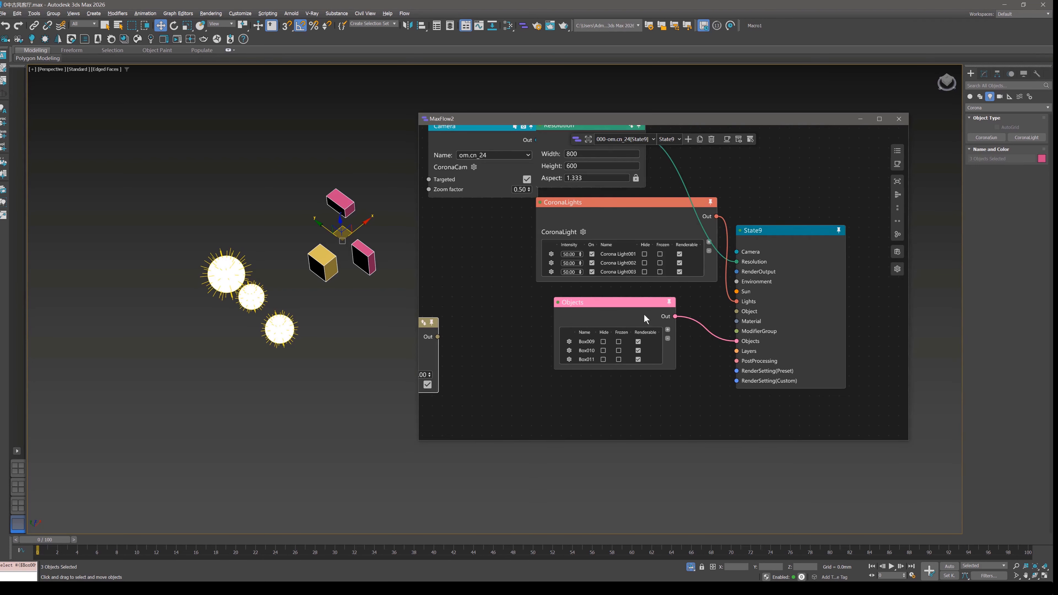
pyautogui.moveTo(644, 315); pyautogui.dragTo(602, 342)
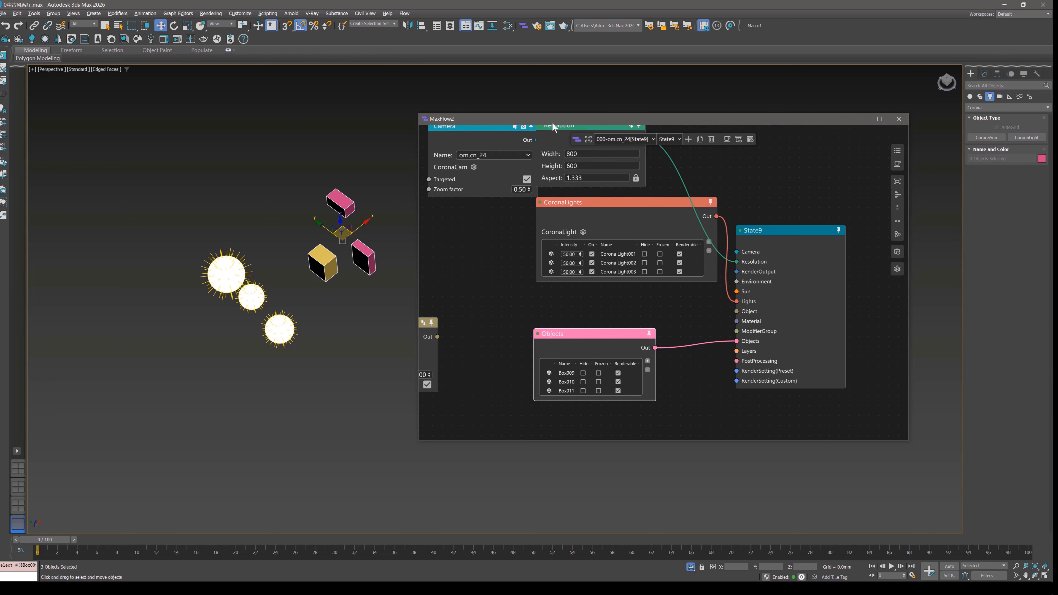
pyautogui.click(589, 139)
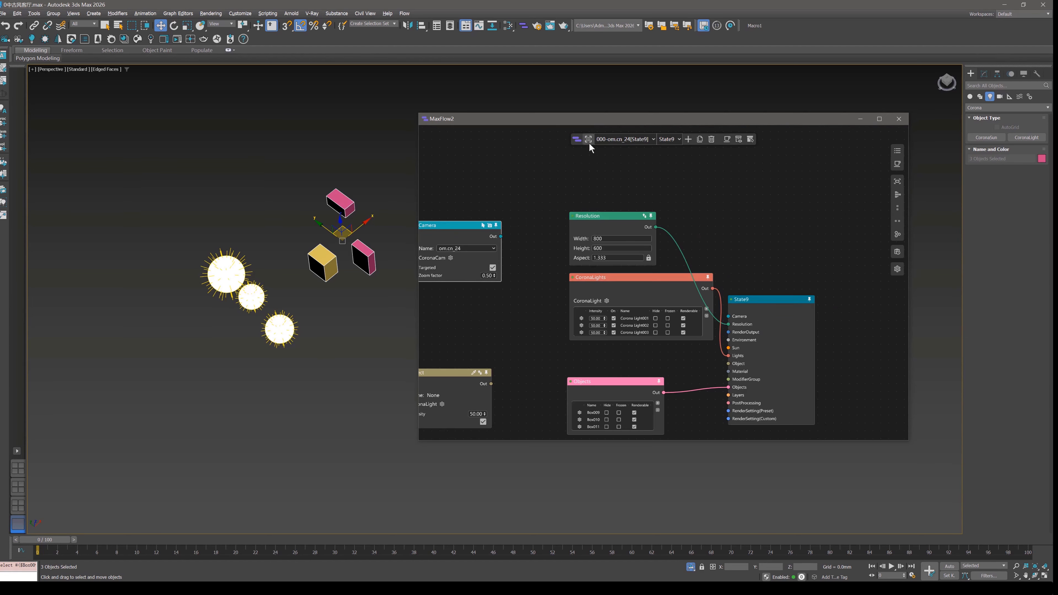
pyautogui.moveTo(648, 313); pyautogui.dragTo(654, 315)
pyautogui.moveTo(670, 319); pyautogui.dragTo(635, 239, button='middle')
pyautogui.scroll(2, 601, 264)
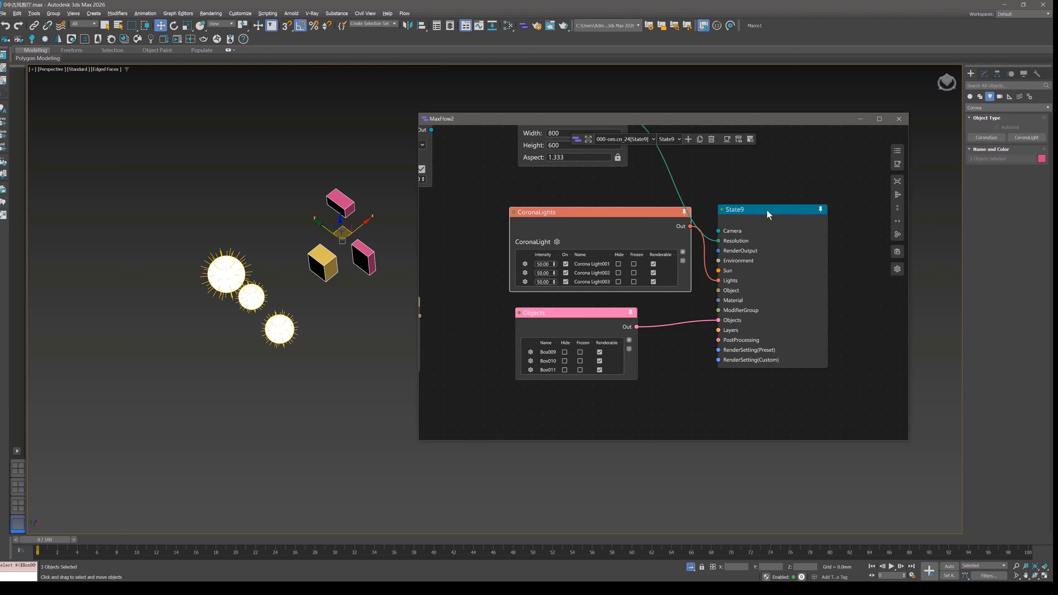
pyautogui.moveTo(766, 210); pyautogui.dragTo(790, 167)
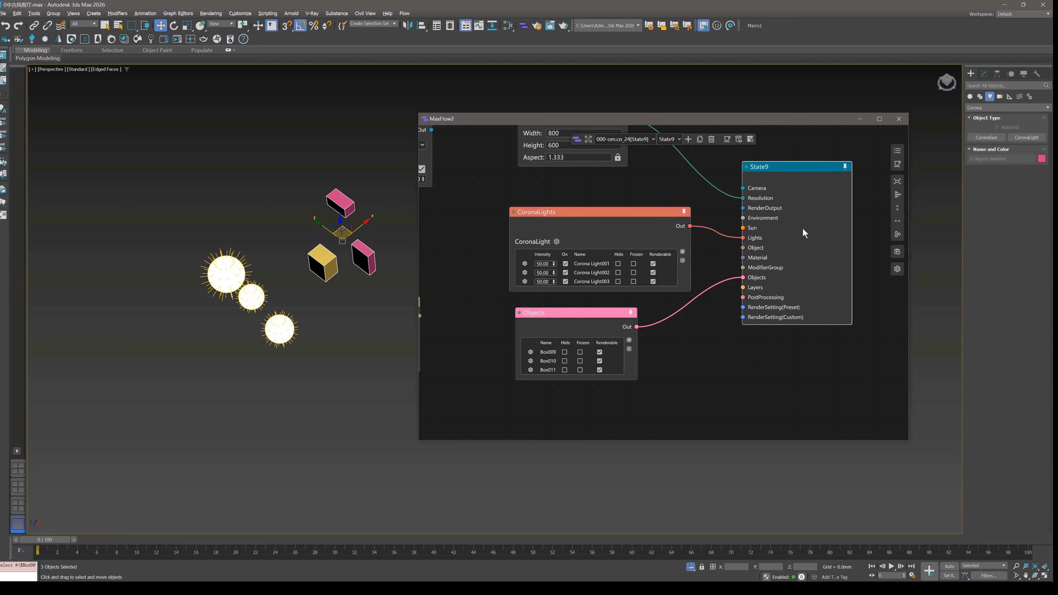
# Add a new State node in the empty space below State9.
pyautogui.moveTo(736, 308); pyautogui.dragTo(681, 222, button='middle')
pyautogui.scroll(-3, 680, 222)
pyautogui.rightClick(682, 277)
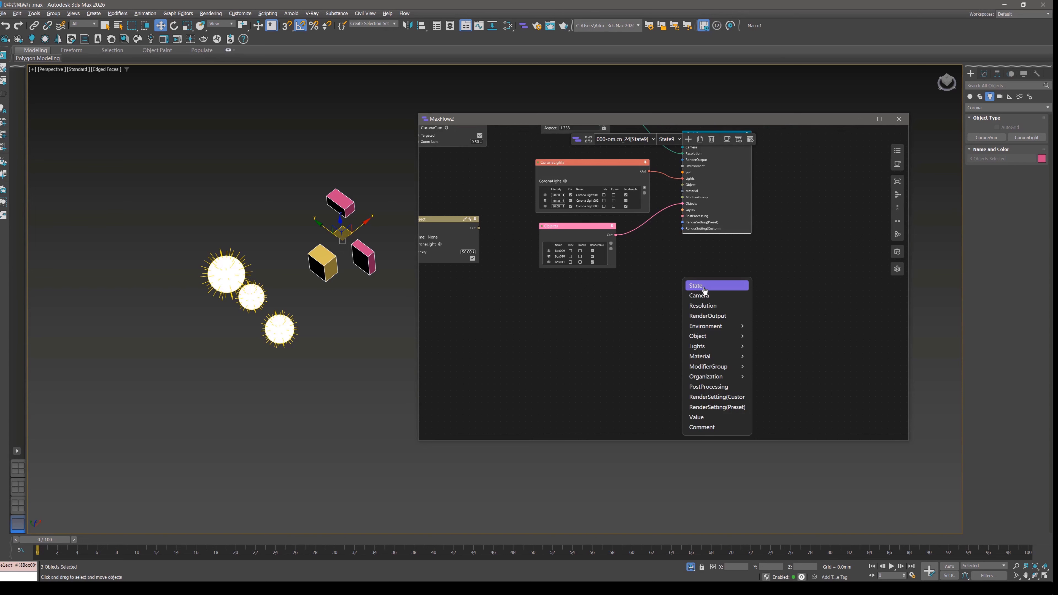
pyautogui.click(704, 288)
pyautogui.moveTo(712, 285); pyautogui.dragTo(722, 282)
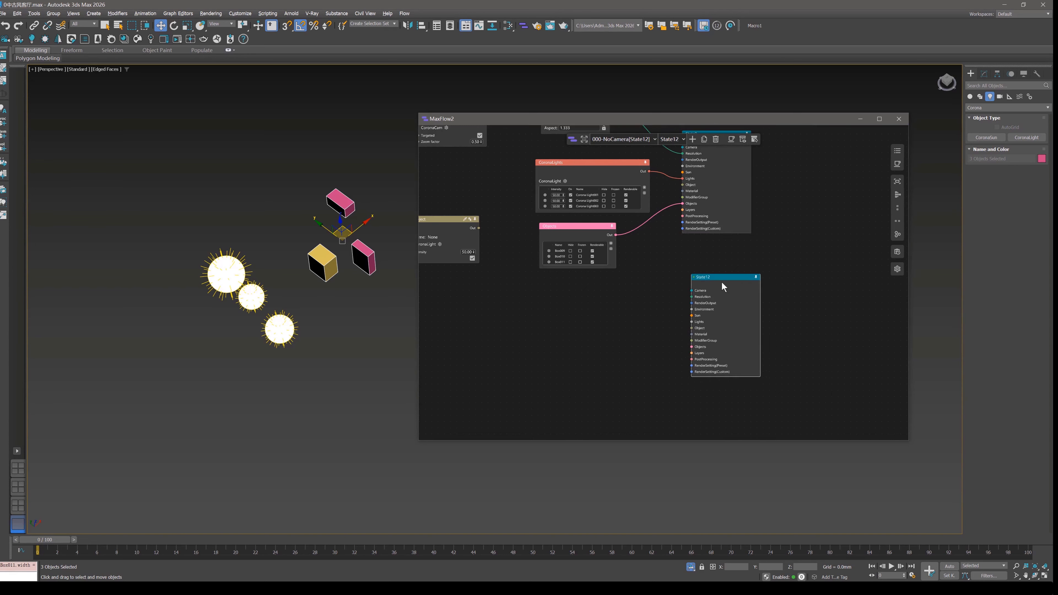
pyautogui.scroll(3, 733, 322)
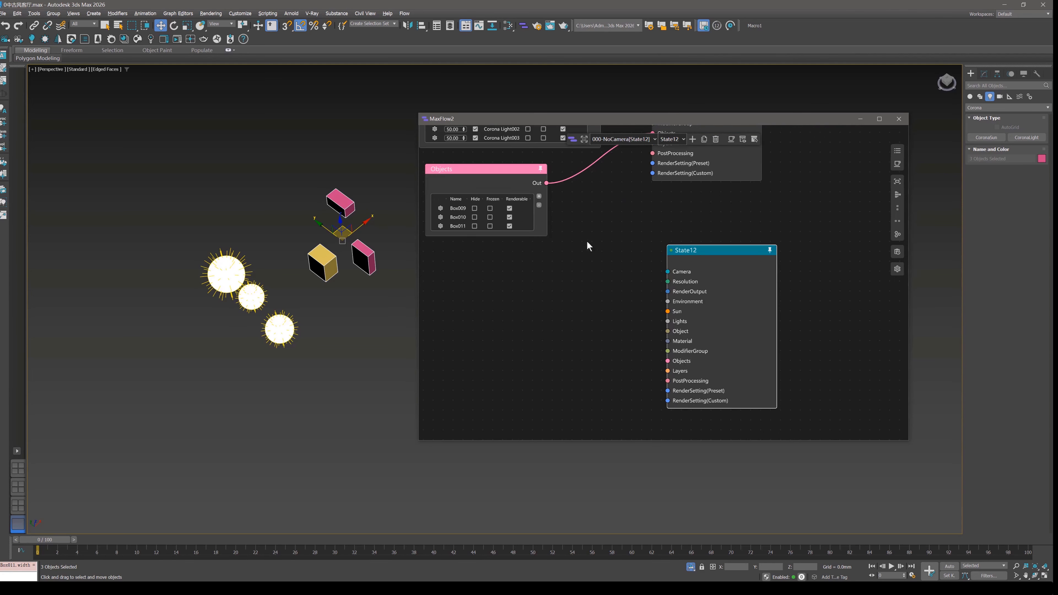
# Switch off Corona Light001, Light002 and Light003 in State9's CoronaLights list.
pyautogui.moveTo(587, 243); pyautogui.dragTo(632, 330, button='middle')
pyautogui.click(521, 208)
pyautogui.click(521, 216)
pyautogui.click(521, 225)
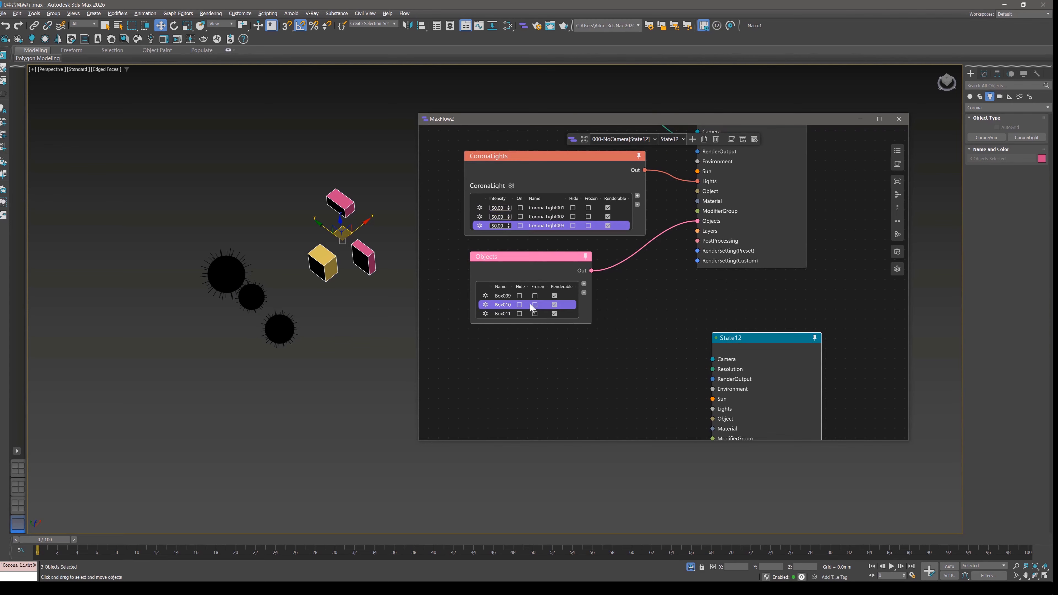
# Activate State9 and hide Box009, Box010 and Box011 in its Objects list.
pyautogui.click(725, 186)
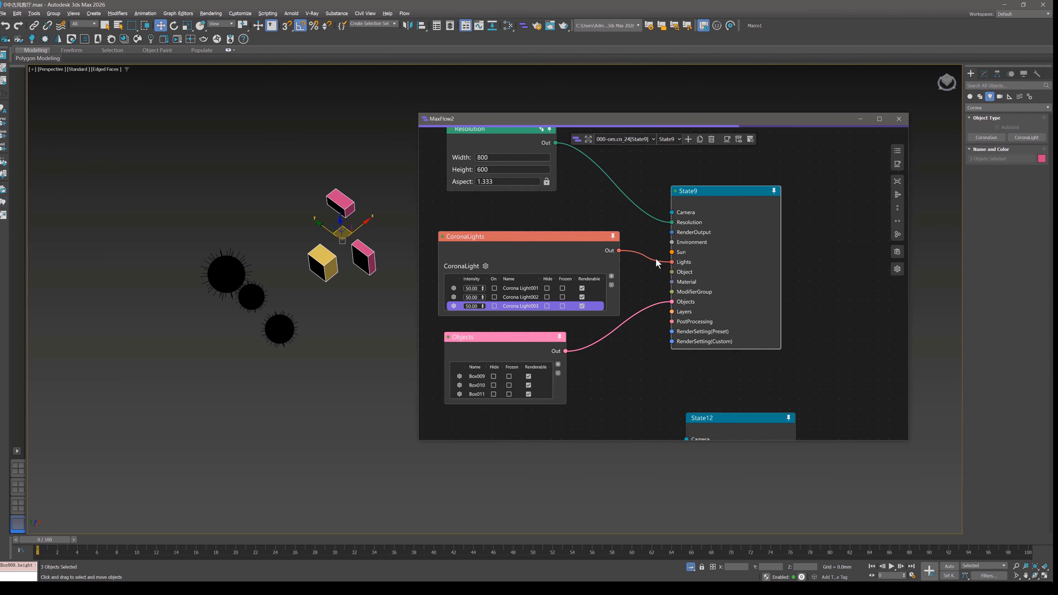
pyautogui.click(493, 376)
pyautogui.click(494, 385)
pyautogui.click(494, 393)
pyautogui.moveTo(610, 372); pyautogui.dragTo(623, 303, button='middle')
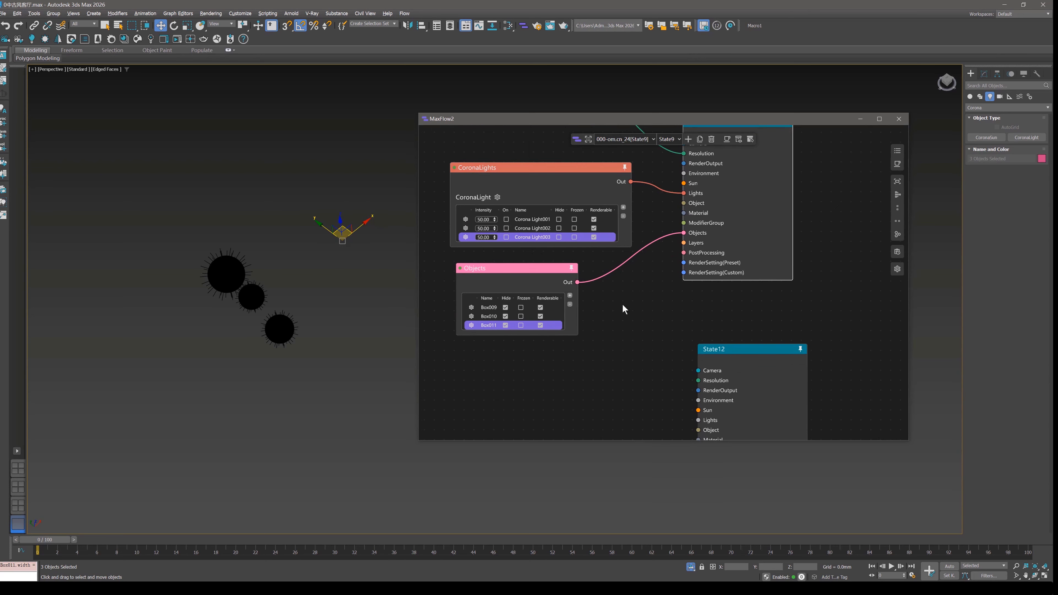
# Activate State12 and select the boxes and the Corona lights in the viewport to compare them with State9.
pyautogui.moveTo(736, 350); pyautogui.dragTo(698, 270, button='middle')
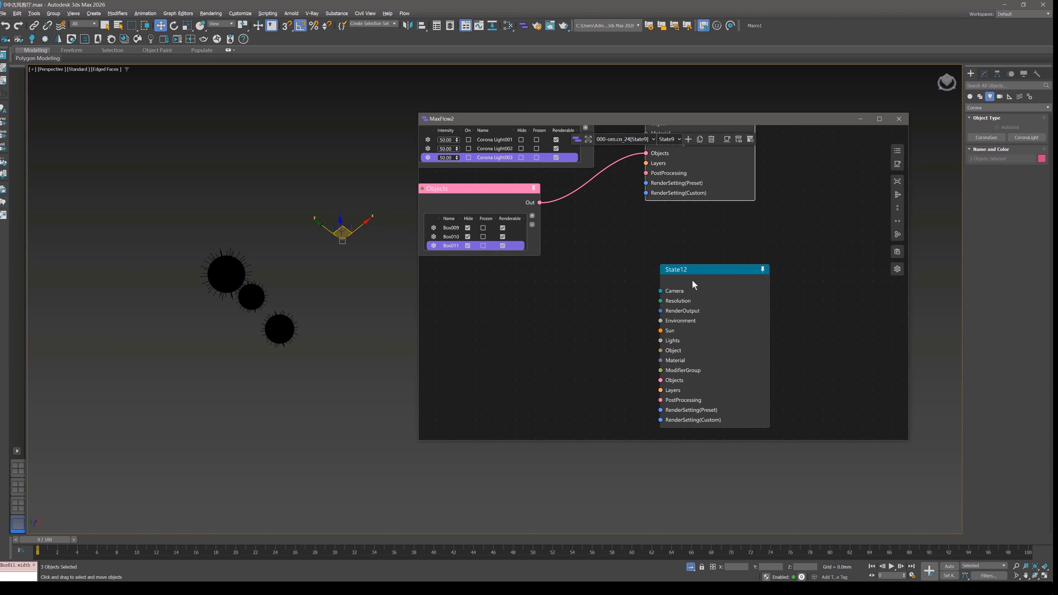
pyautogui.doubleClick(700, 271)
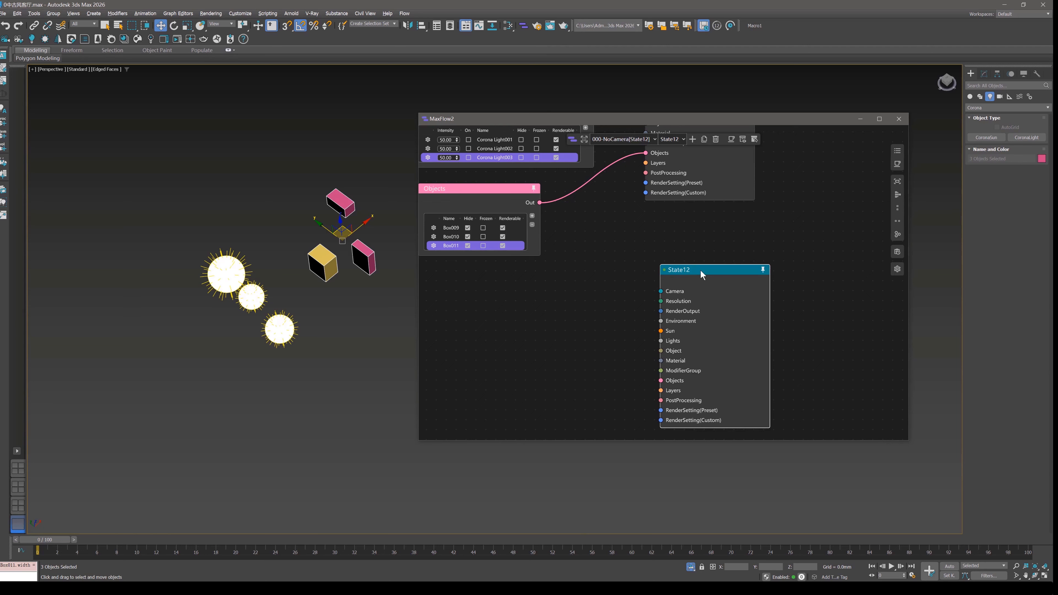
pyautogui.moveTo(300, 179); pyautogui.dragTo(372, 276)
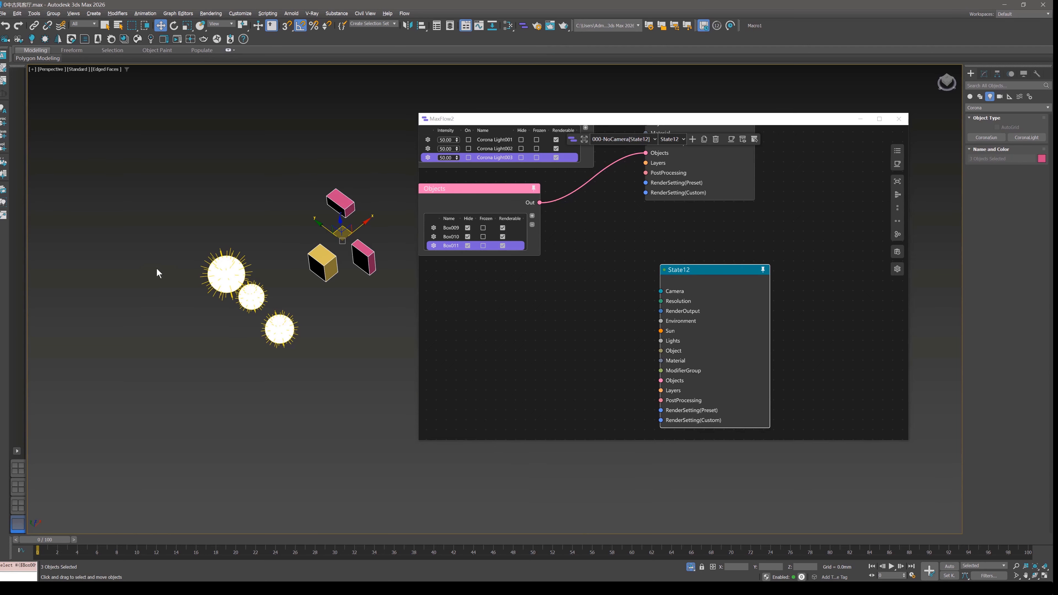
pyautogui.moveTo(157, 268); pyautogui.dragTo(287, 358)
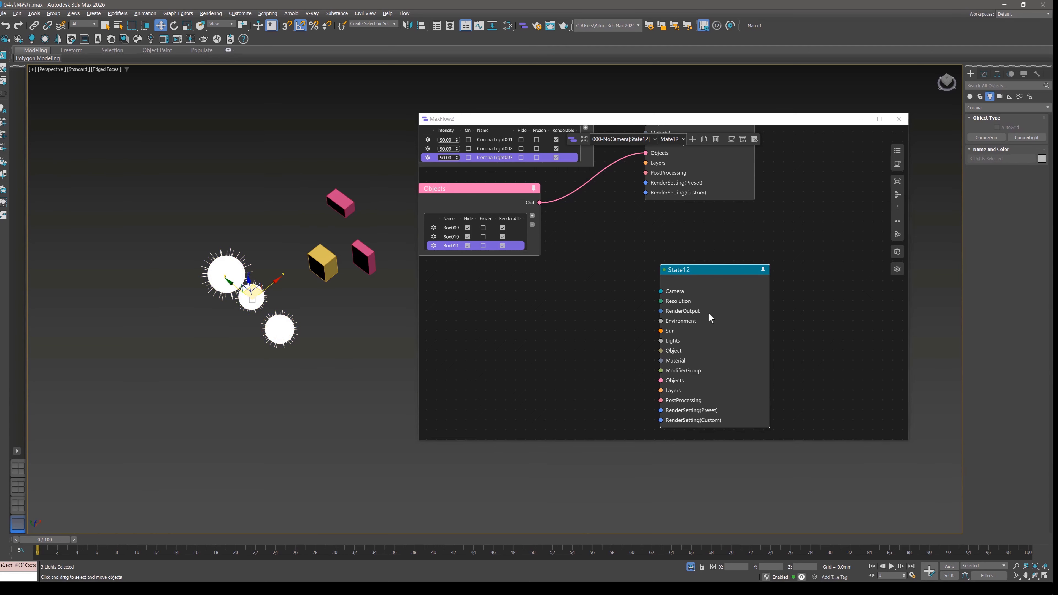
# Examine the BASE-STATE nodes in the base state layer, return to the state graph and move State12 closer beneath State9.
pyautogui.click(583, 142)
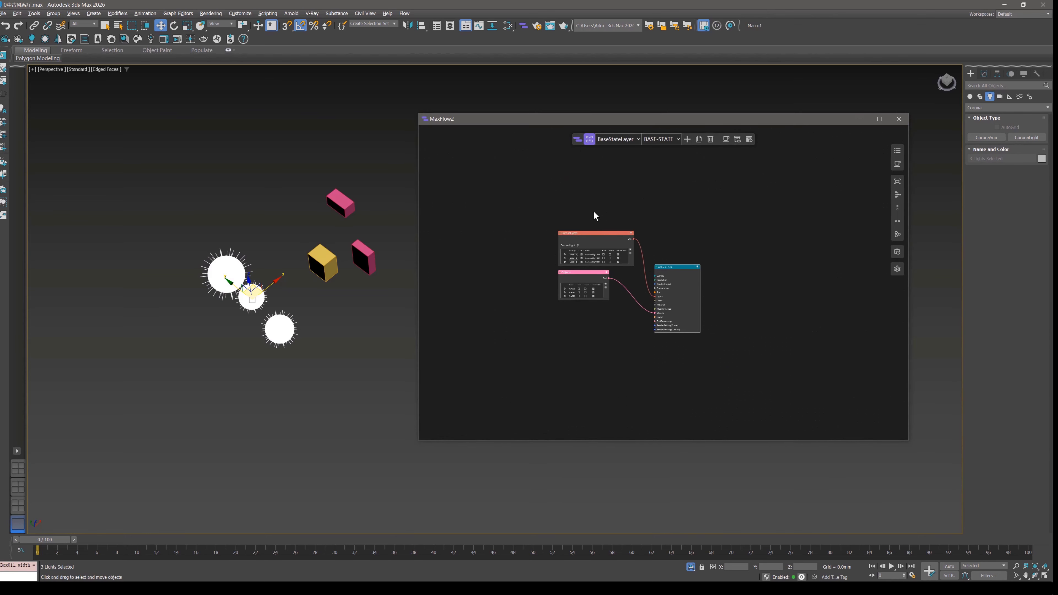
pyautogui.moveTo(732, 274); pyautogui.dragTo(743, 213)
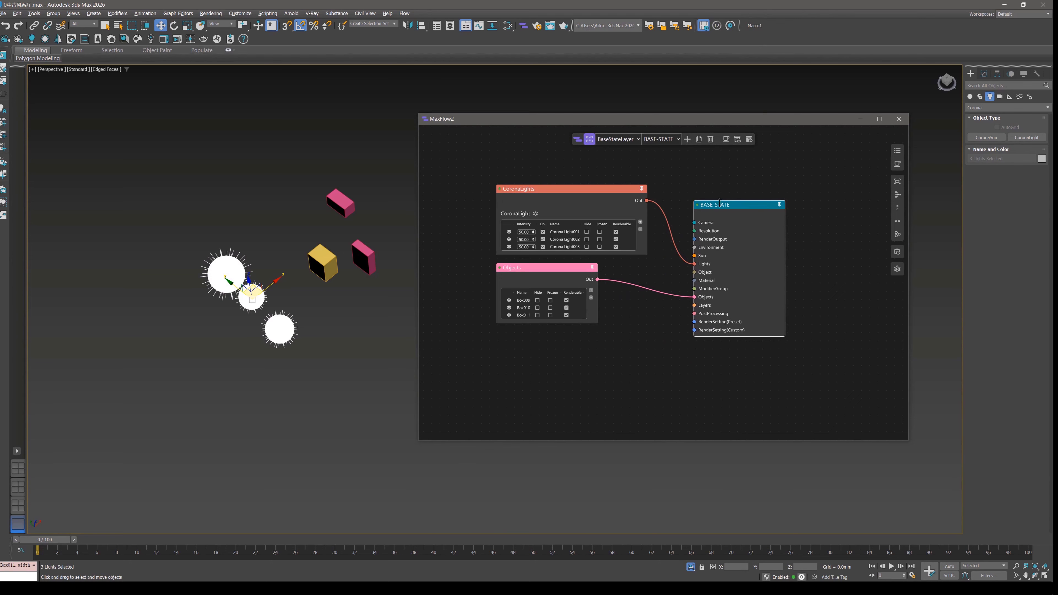
pyautogui.click(590, 141)
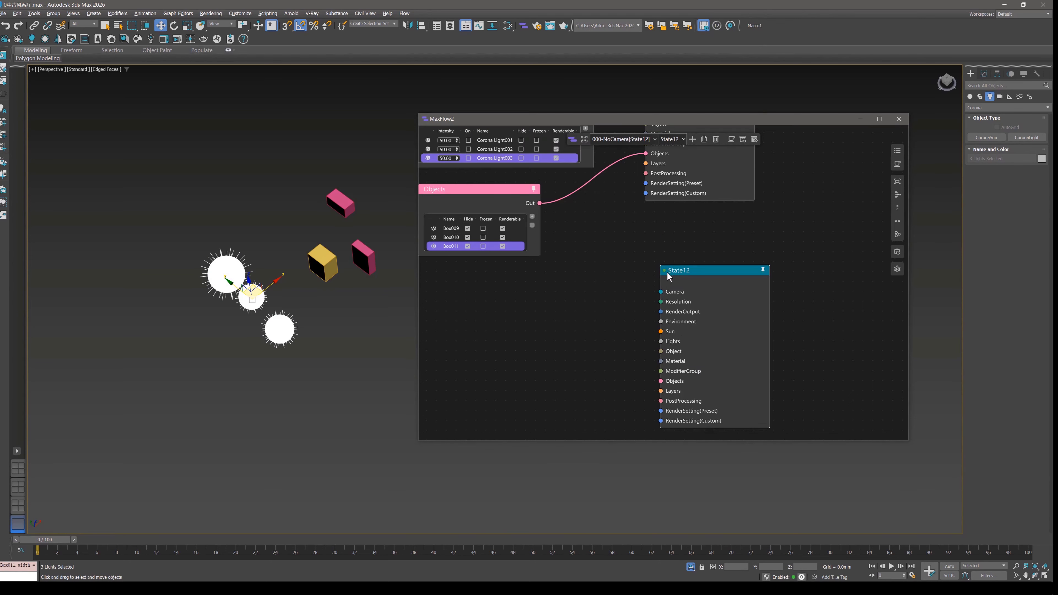
pyautogui.moveTo(715, 274); pyautogui.dragTo(699, 235)
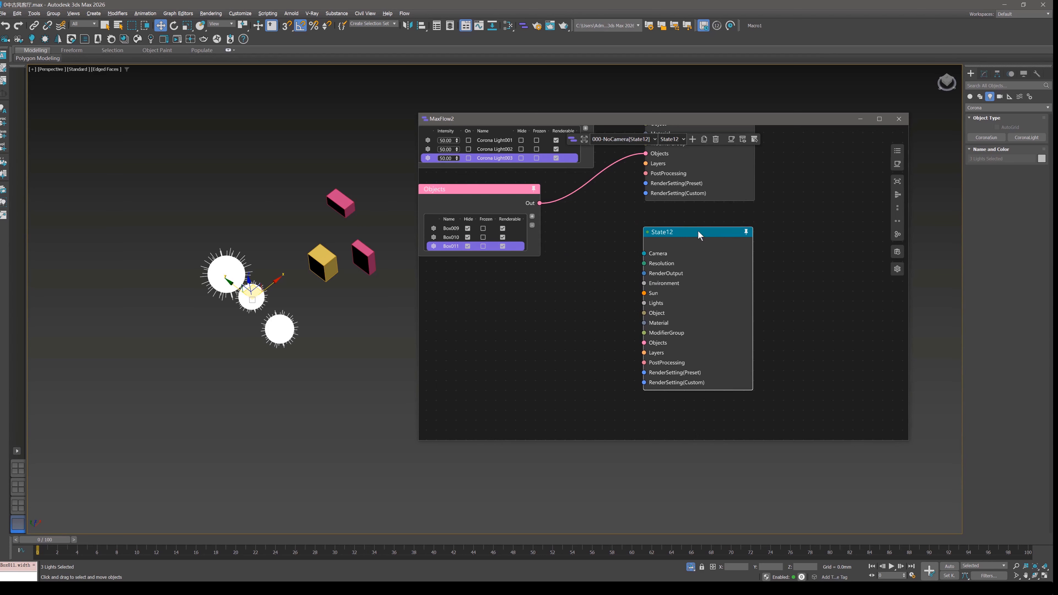
# In the base state layer, move the CoronaLights and Objects nodes down together beside BASE-STATE, and return to the state graph.
pyautogui.click(586, 139)
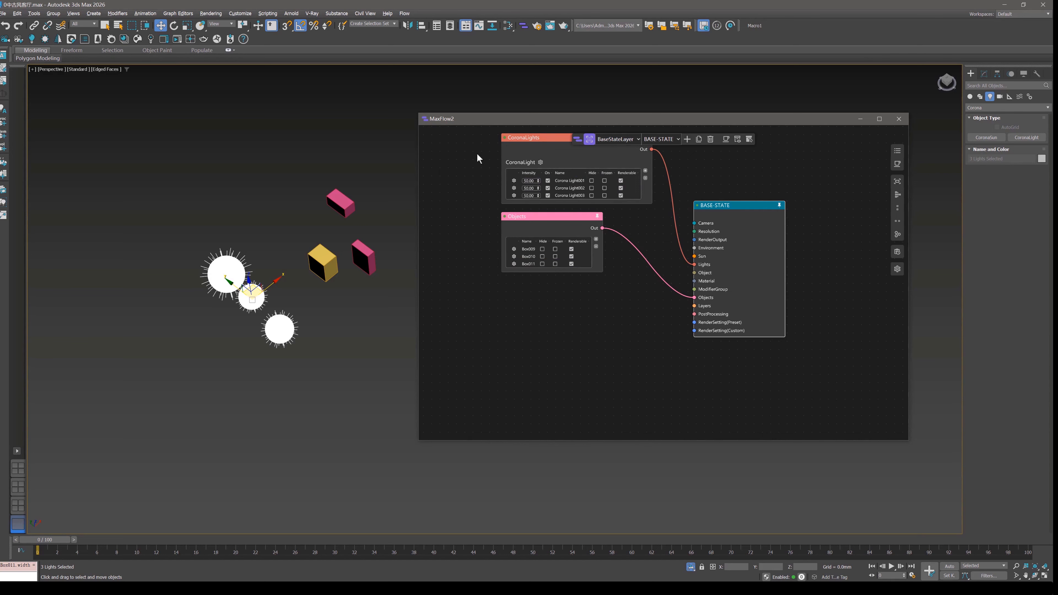
pyautogui.moveTo(477, 154); pyautogui.dragTo(549, 258)
pyautogui.moveTo(558, 159); pyautogui.dragTo(558, 220)
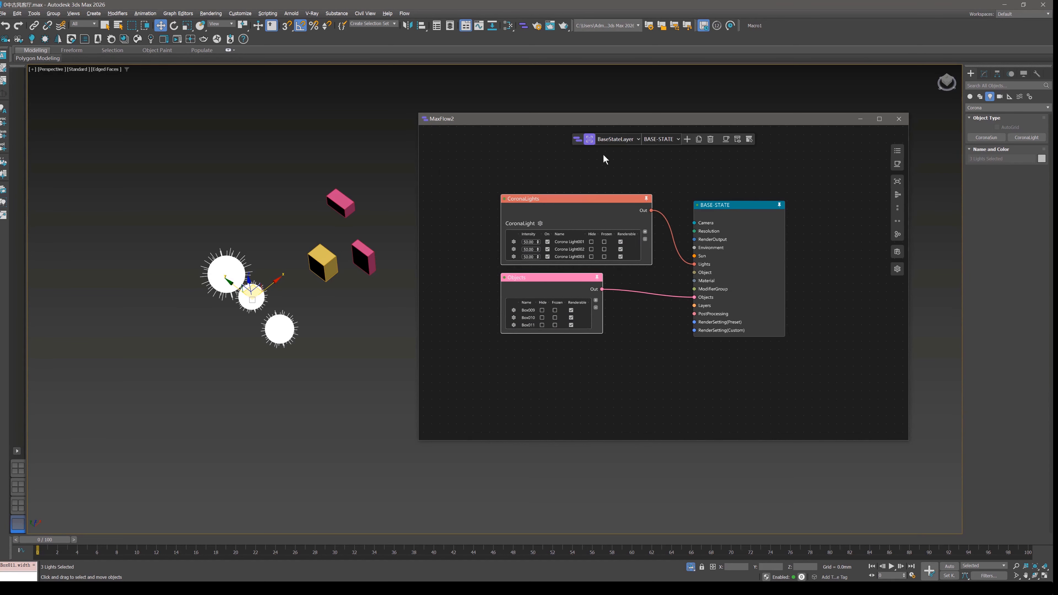
pyautogui.click(592, 140)
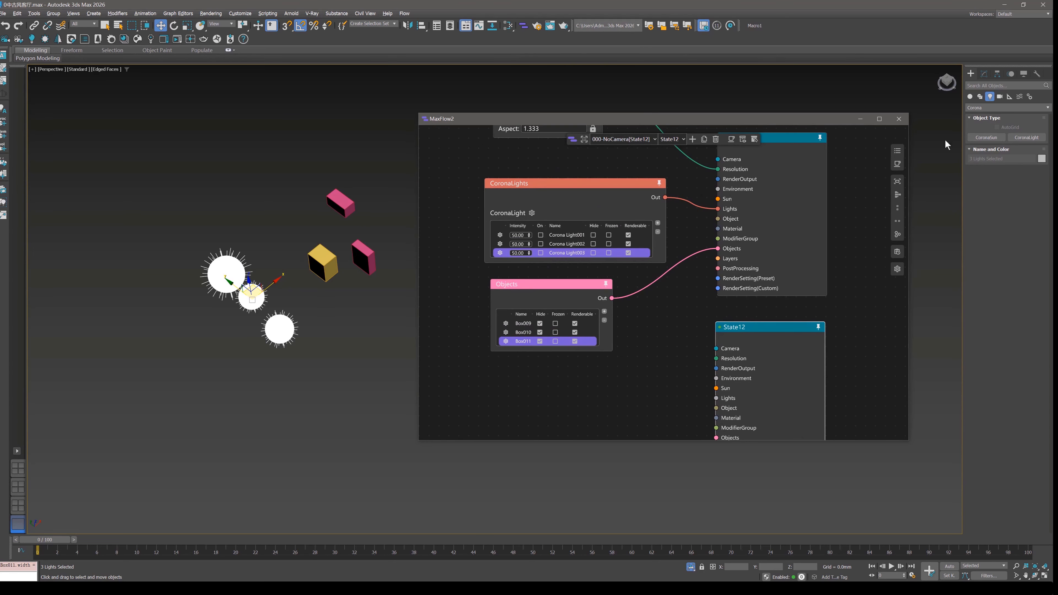
# Create a sphere in front of the boxes and add it to State9's Objects list.
pyautogui.click(971, 74)
pyautogui.click(970, 97)
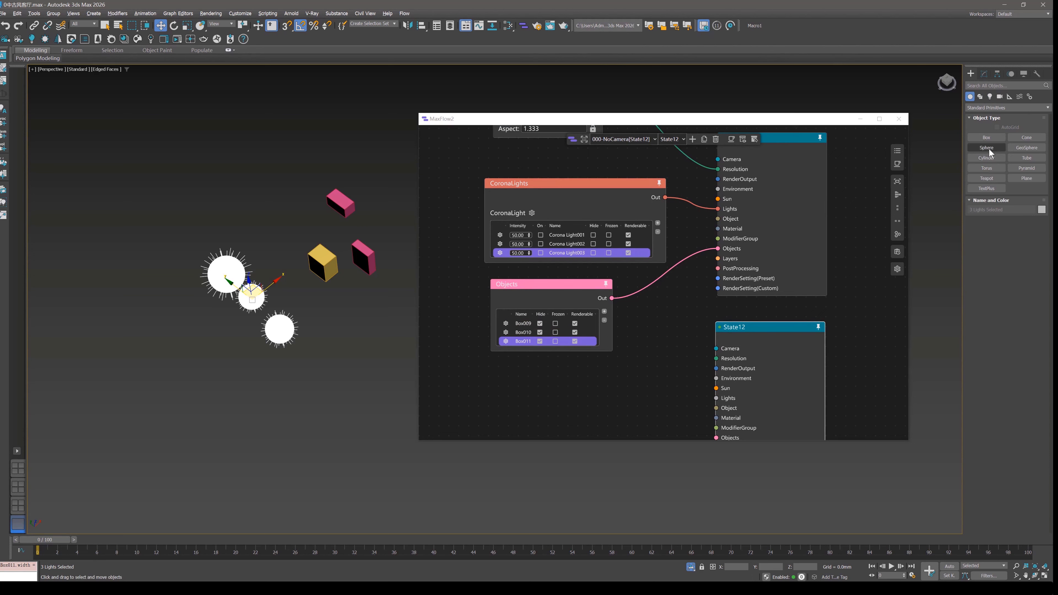
pyautogui.click(987, 148)
pyautogui.moveTo(359, 289); pyautogui.dragTo(379, 315)
pyautogui.rightClick(378, 315)
pyautogui.click(605, 312)
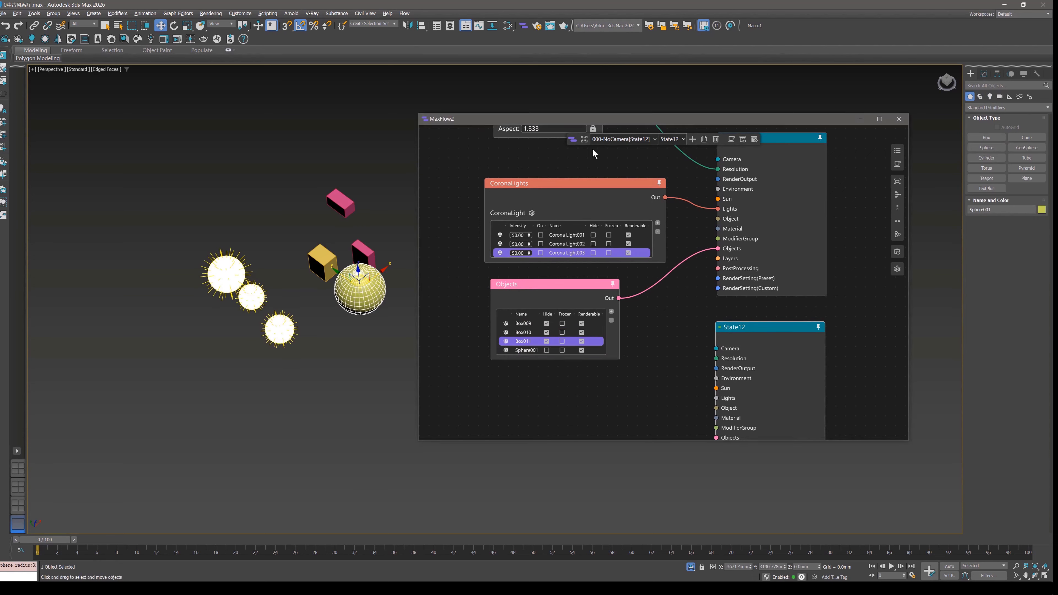
# Check the base state layer's Objects list for the new sphere and return to the state graph.
pyautogui.click(585, 138)
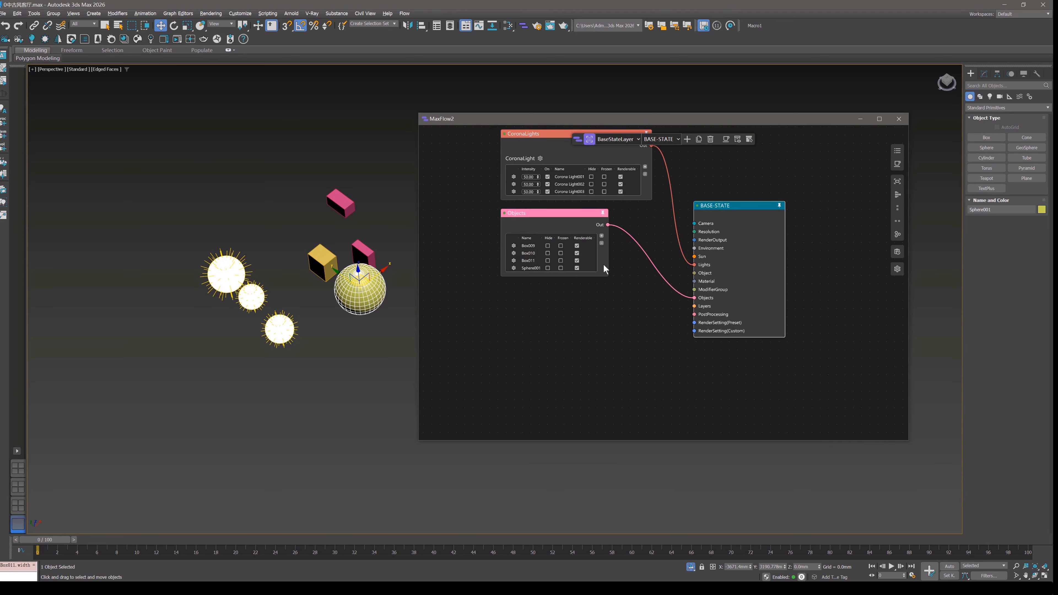
pyautogui.moveTo(644, 247); pyautogui.dragTo(639, 285, button='middle')
pyautogui.scroll(1, 638, 285)
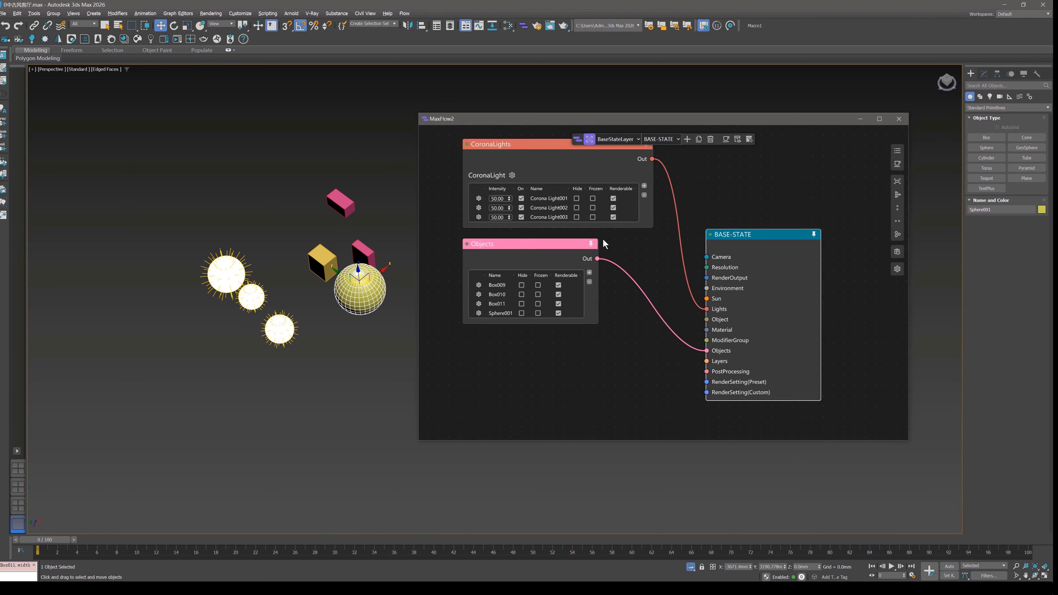
pyautogui.click(591, 140)
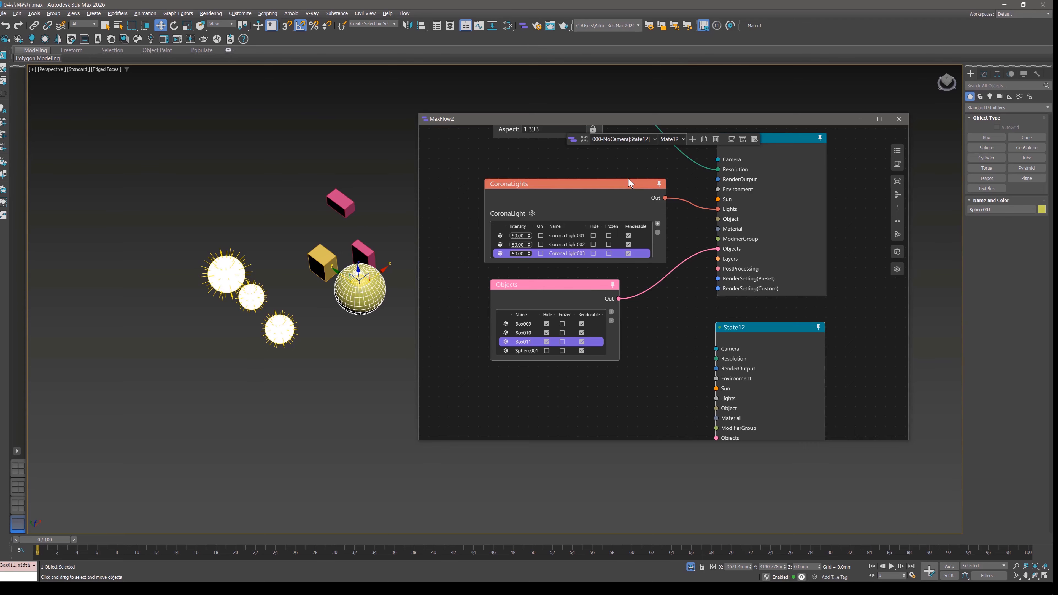
# Add a new Objects node connected to State12's Objects input.
pyautogui.scroll(-1, 629, 179)
pyautogui.moveTo(682, 278); pyautogui.dragTo(665, 222, button='middle')
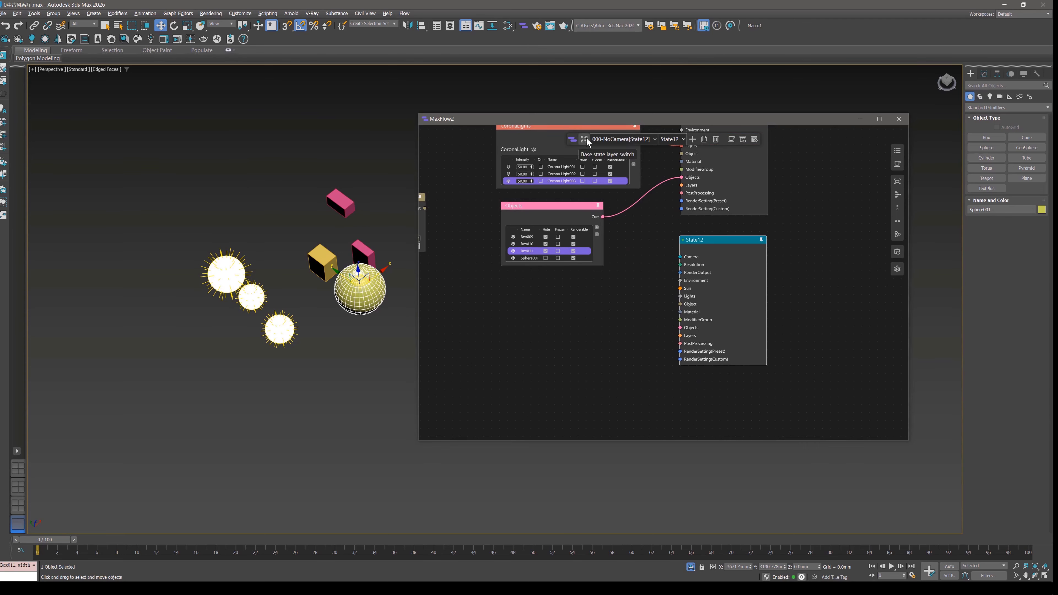
pyautogui.scroll(1, 685, 333)
pyautogui.moveTo(689, 347); pyautogui.dragTo(700, 292, button='middle')
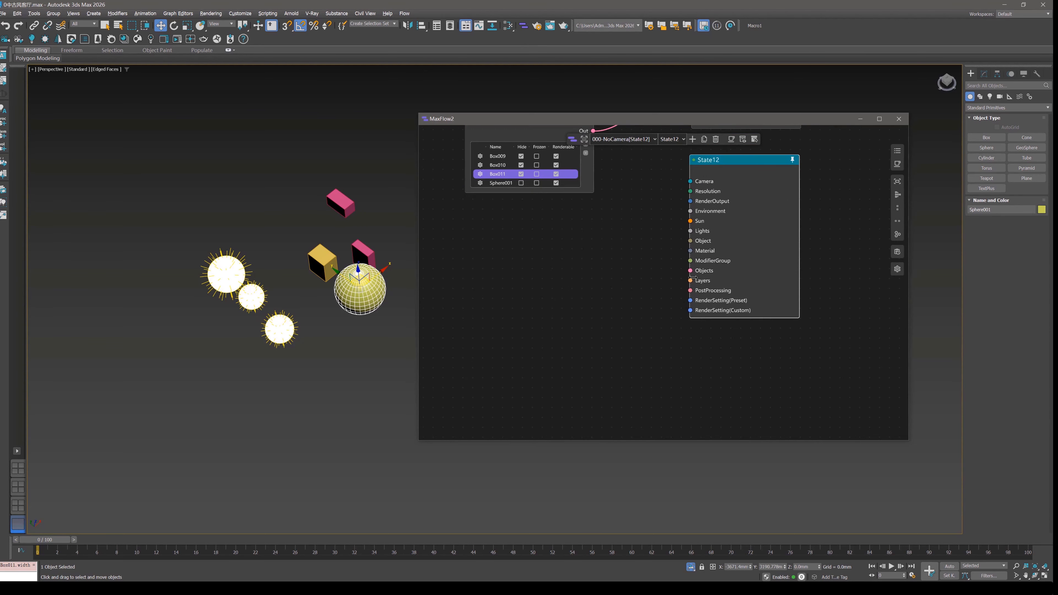
pyautogui.moveTo(691, 271); pyautogui.dragTo(568, 287)
pyautogui.click(563, 306)
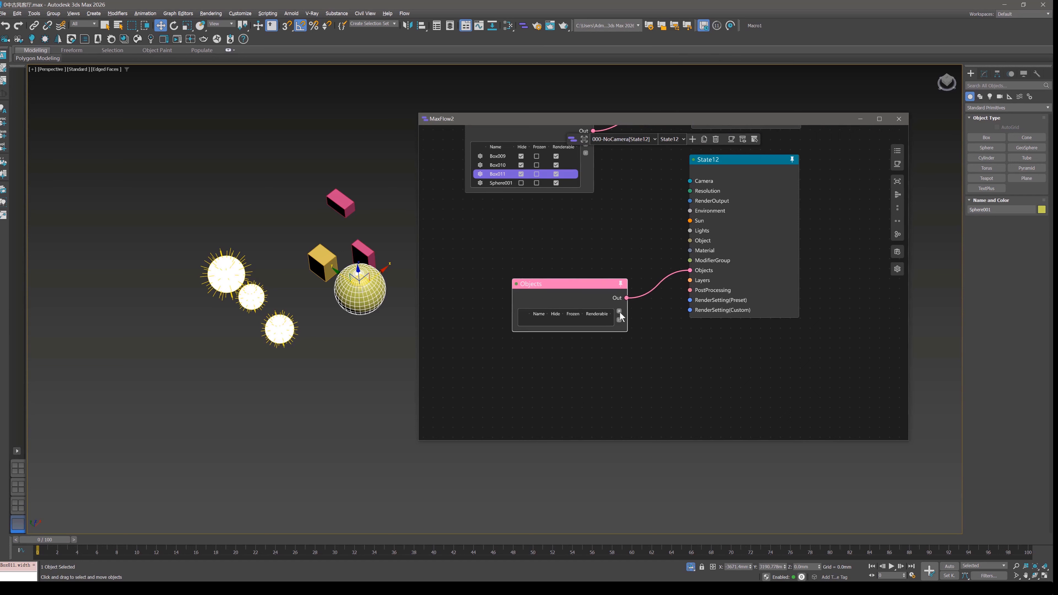
# Add Sphere001 to State12's Objects list and set it to hidden.
pyautogui.click(619, 311)
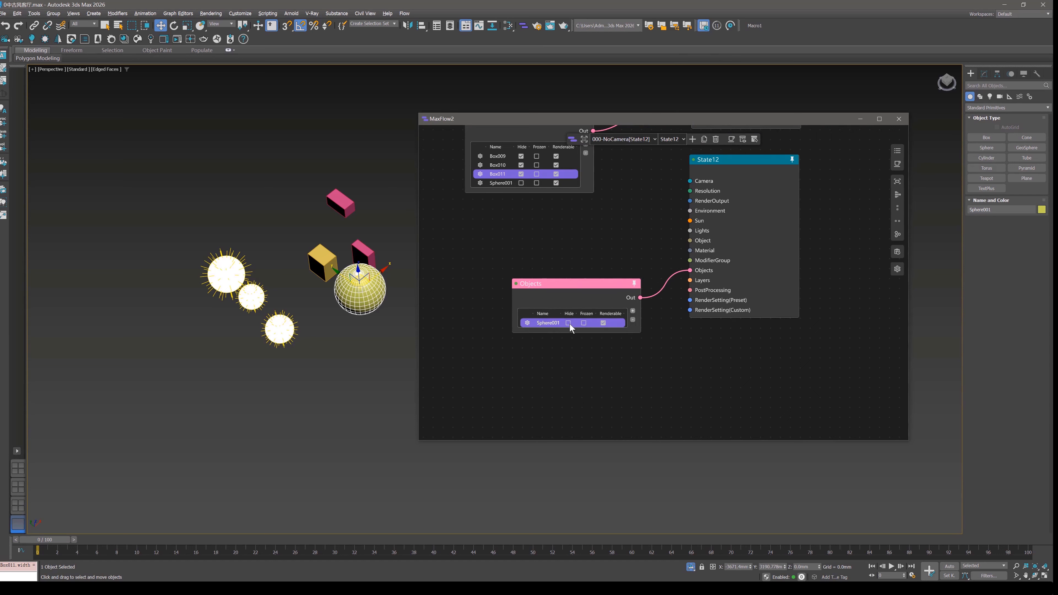
pyautogui.click(568, 323)
pyautogui.click(364, 332)
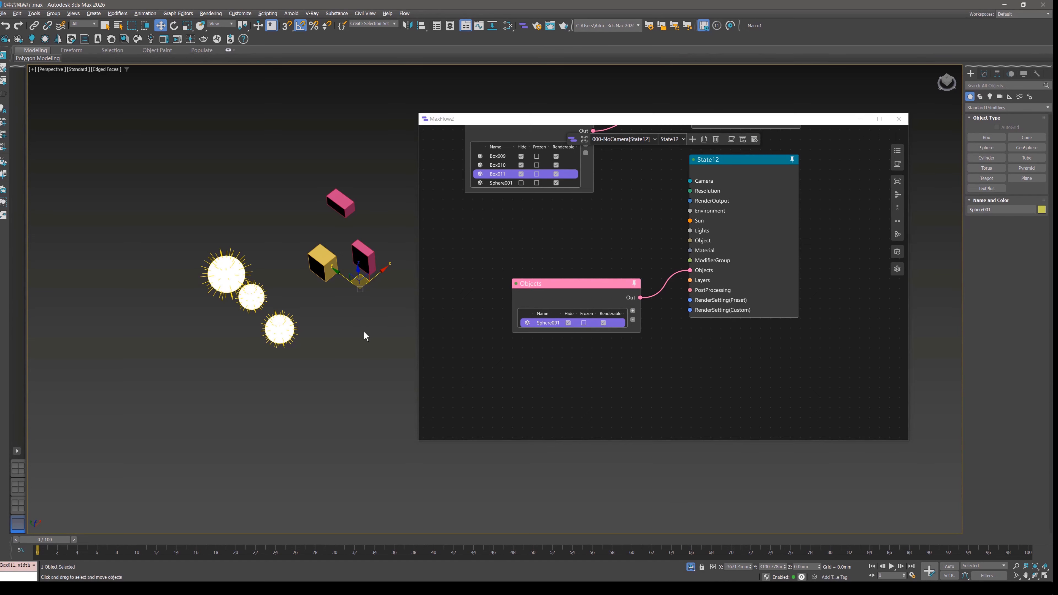
# Hide Sphere001 in State9's Objects list and switch between State9 and State12 to compare the scene.
pyautogui.scroll(-2, 708, 188)
pyautogui.moveTo(708, 188); pyautogui.dragTo(723, 307, button='middle')
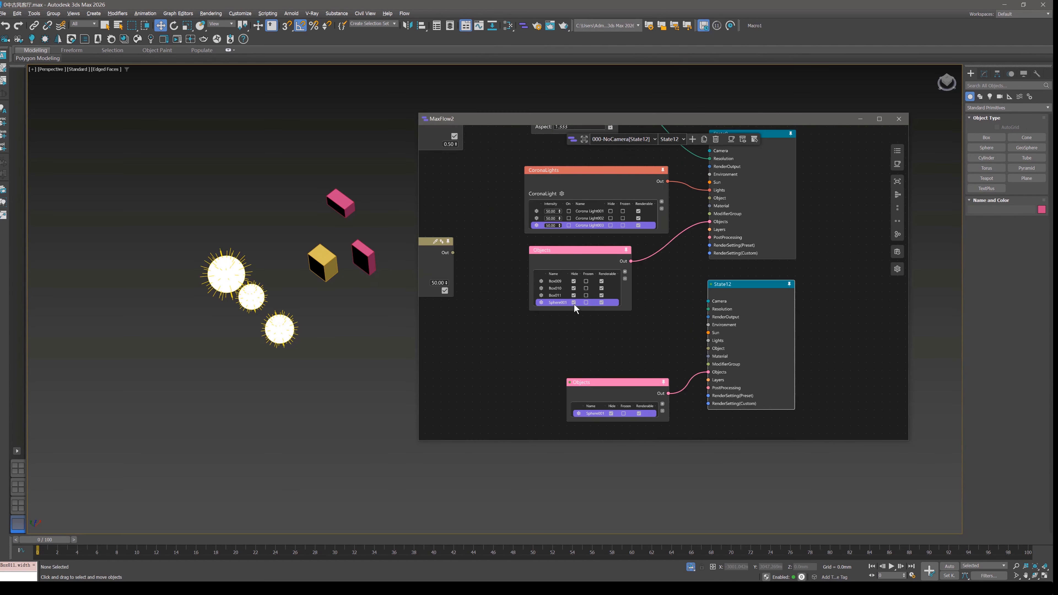
pyautogui.click(773, 136)
pyautogui.click(762, 288)
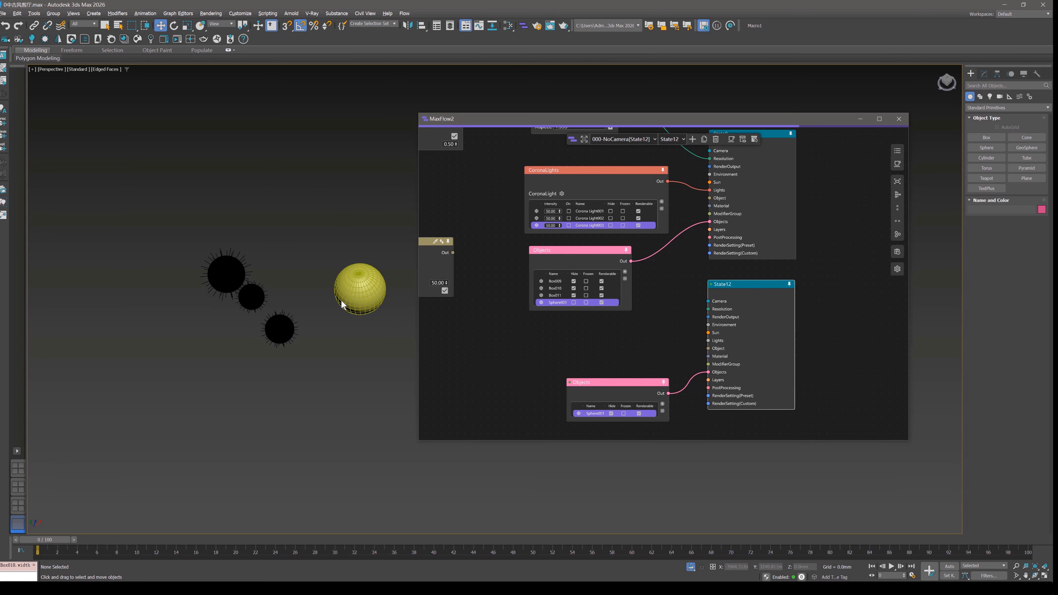
# Move State12's Objects node up beneath State9's, and review the objects recorded in the base state layer.
pyautogui.moveTo(627, 377); pyautogui.dragTo(570, 332)
pyautogui.click(585, 144)
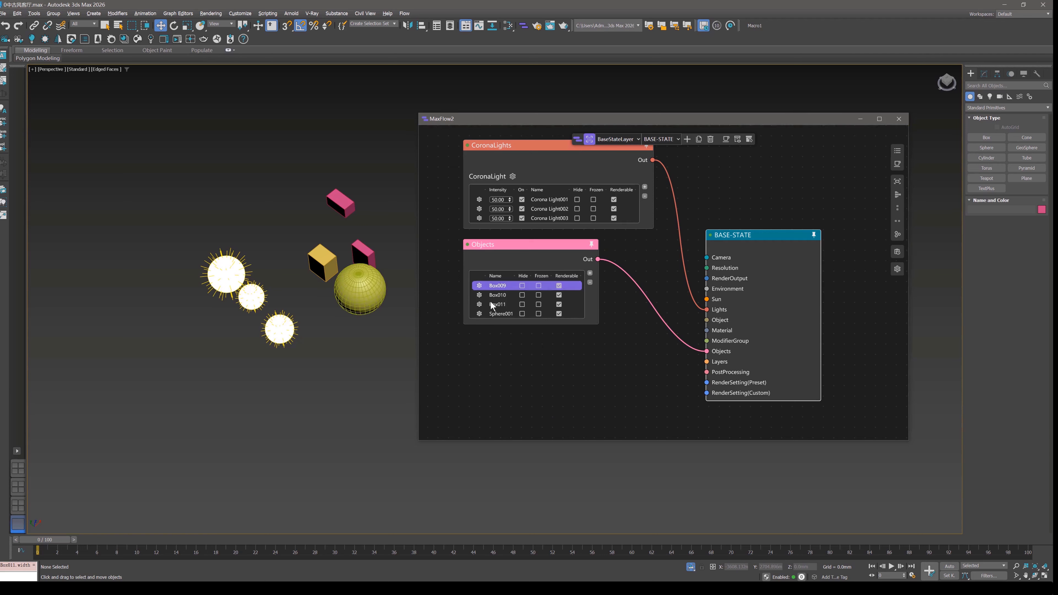
pyautogui.click(587, 139)
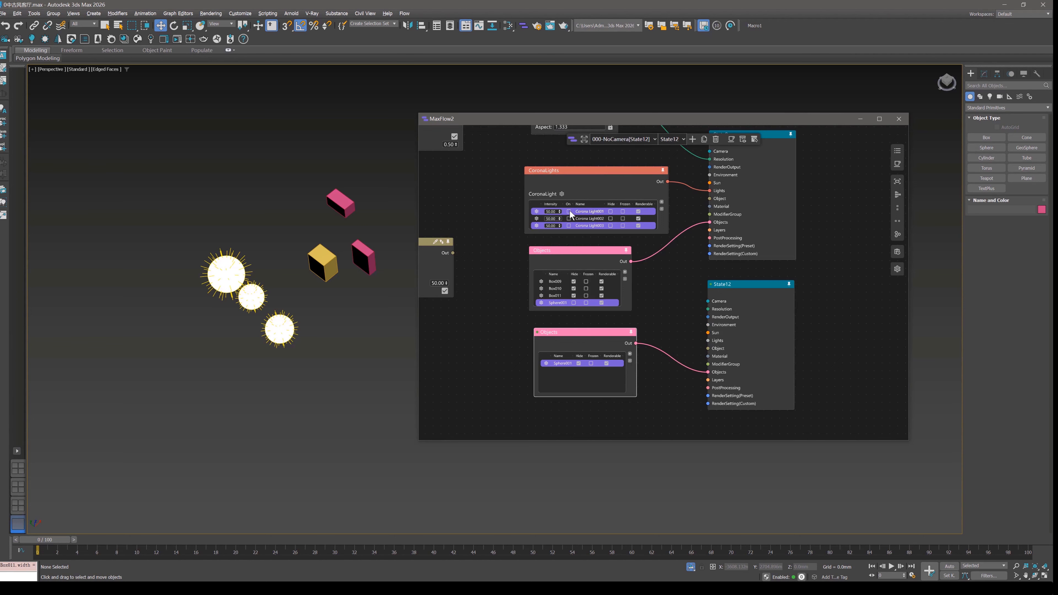
# Move State9's Objects node slightly up toward CoronaLights and activate State9.
pyautogui.moveTo(656, 196); pyautogui.dragTo(651, 200, button='middle')
pyautogui.scroll(2, 589, 254)
pyautogui.moveTo(551, 265); pyautogui.dragTo(548, 254)
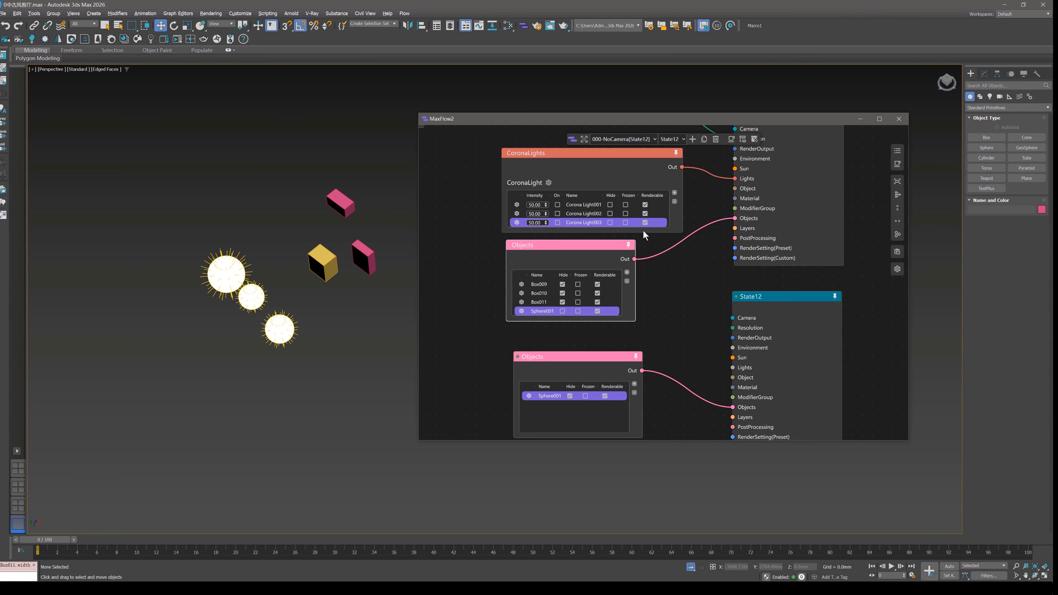
pyautogui.moveTo(753, 248); pyautogui.dragTo(748, 272, button='middle')
pyautogui.click(558, 334)
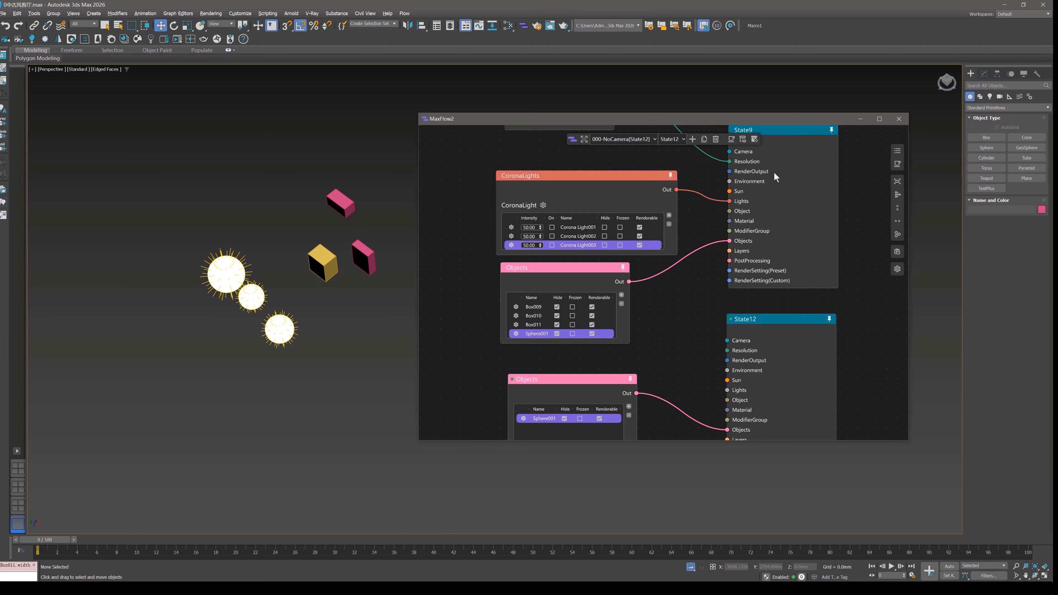
pyautogui.click(782, 132)
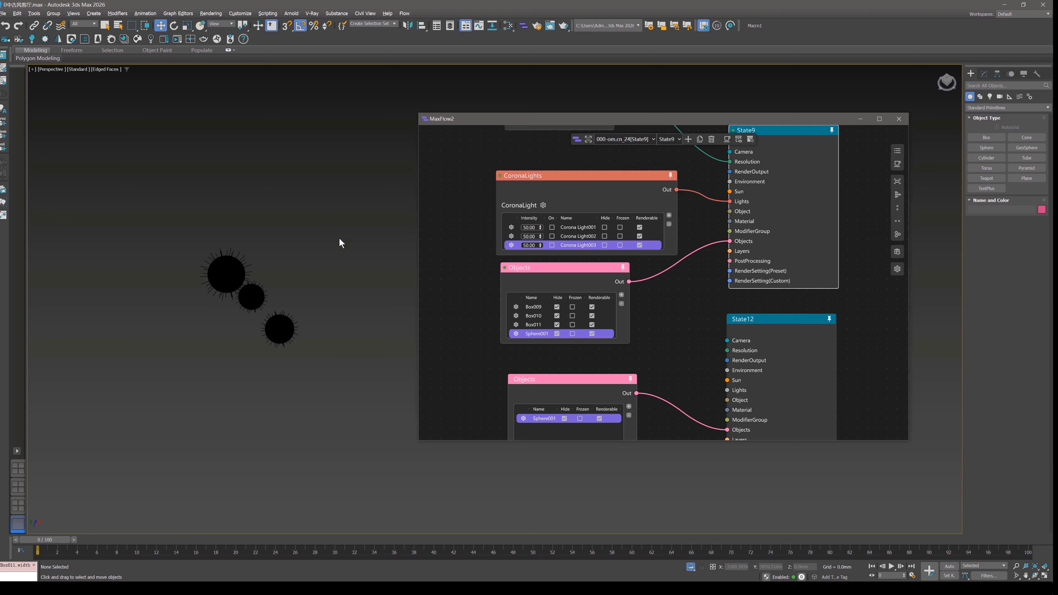
# Temporarily reveal State9's hidden boxes and sphere, and turn off the viewport's edged-face display.
pyautogui.click(740, 141)
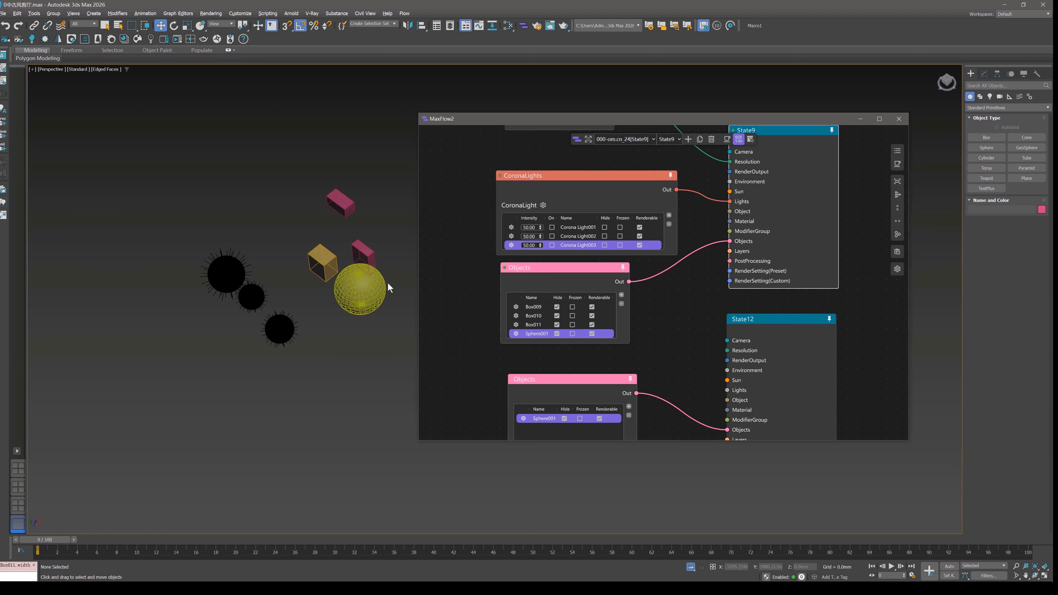
pyautogui.click(385, 213)
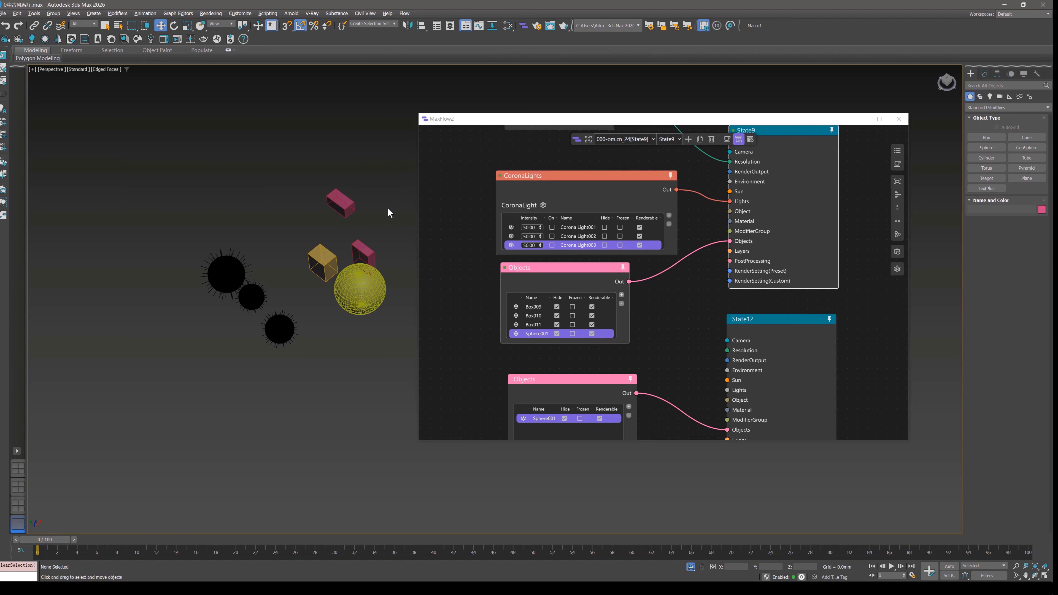
pyautogui.press('F4')
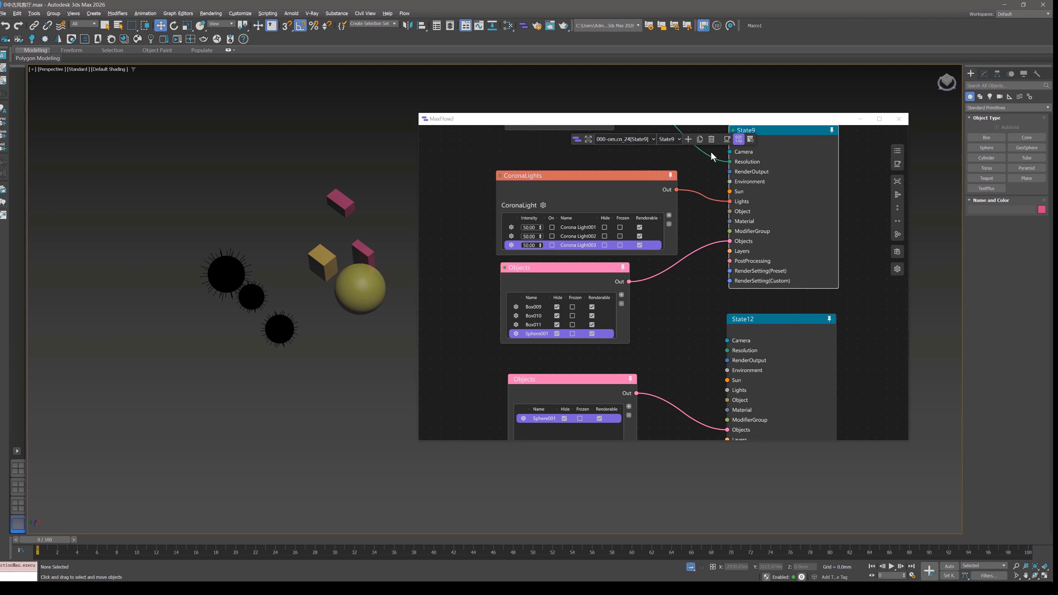
pyautogui.click(740, 140)
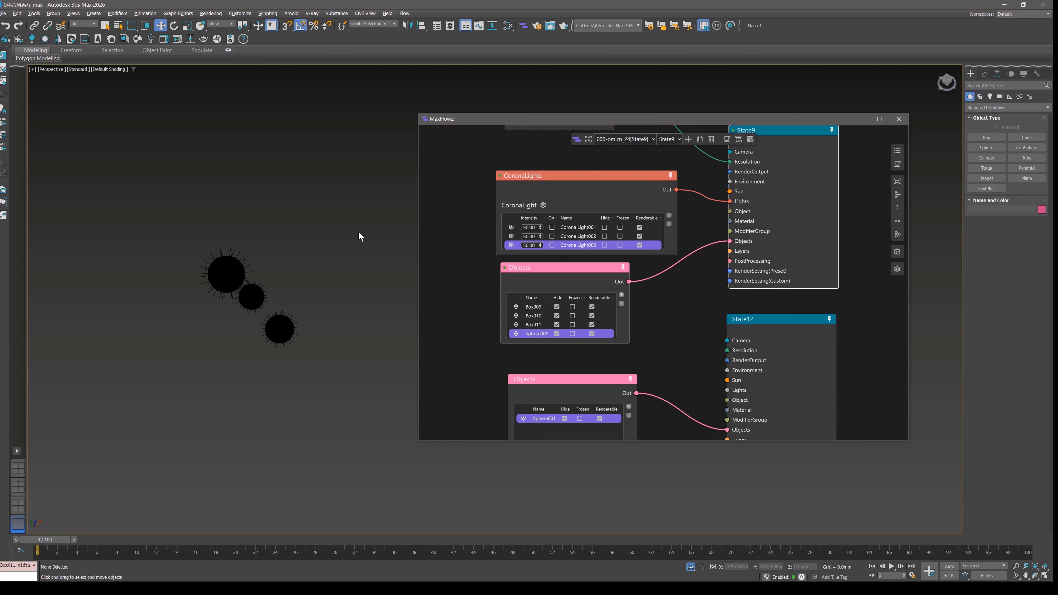
# Temporarily reveal State9's hidden objects, select Box009 in the viewport, and end the temporary reveal.
pyautogui.click(739, 139)
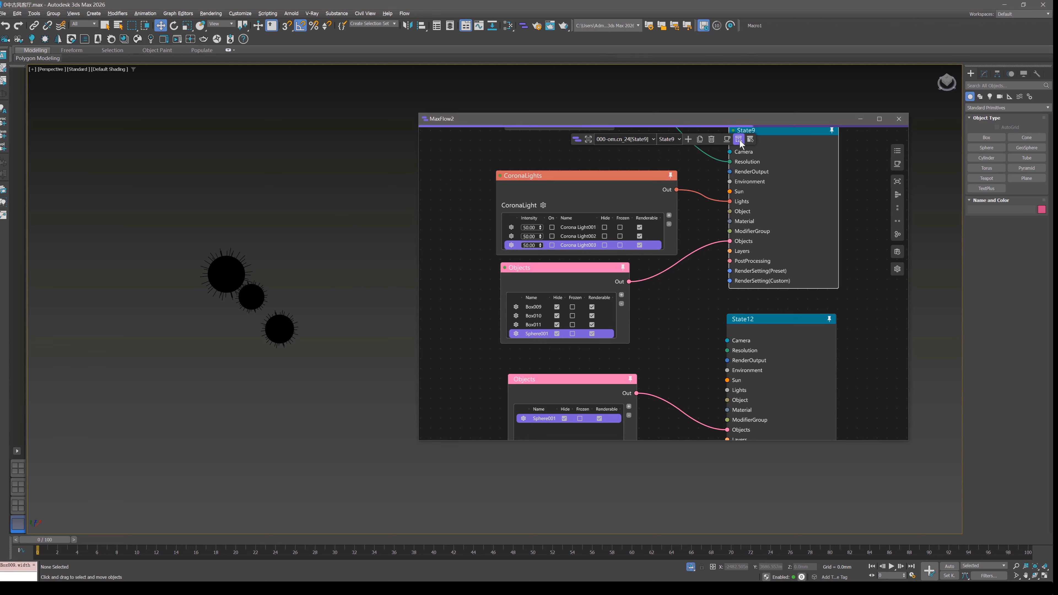
pyautogui.click(346, 207)
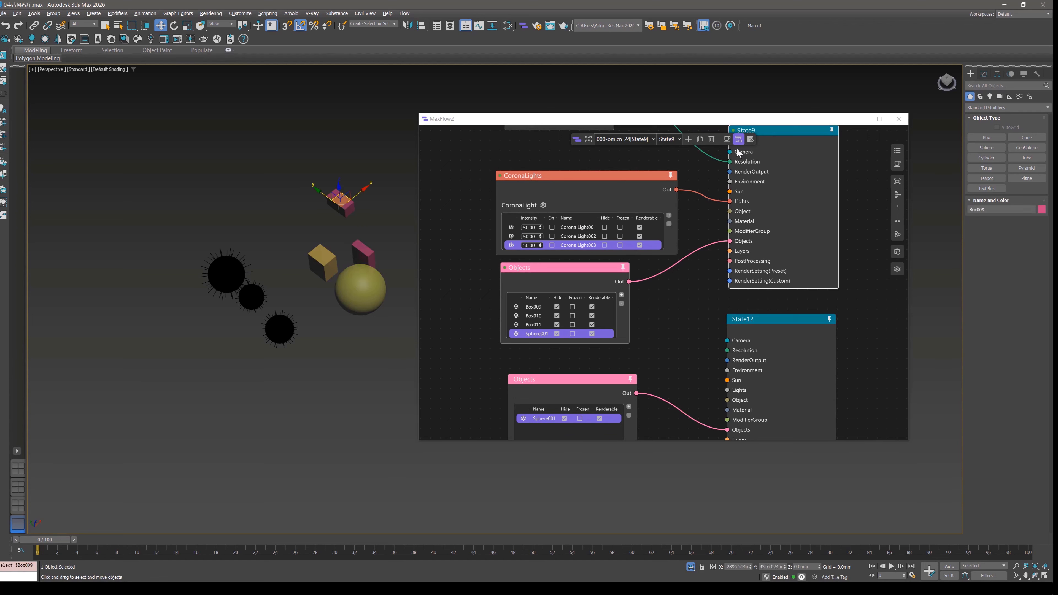
pyautogui.click(739, 139)
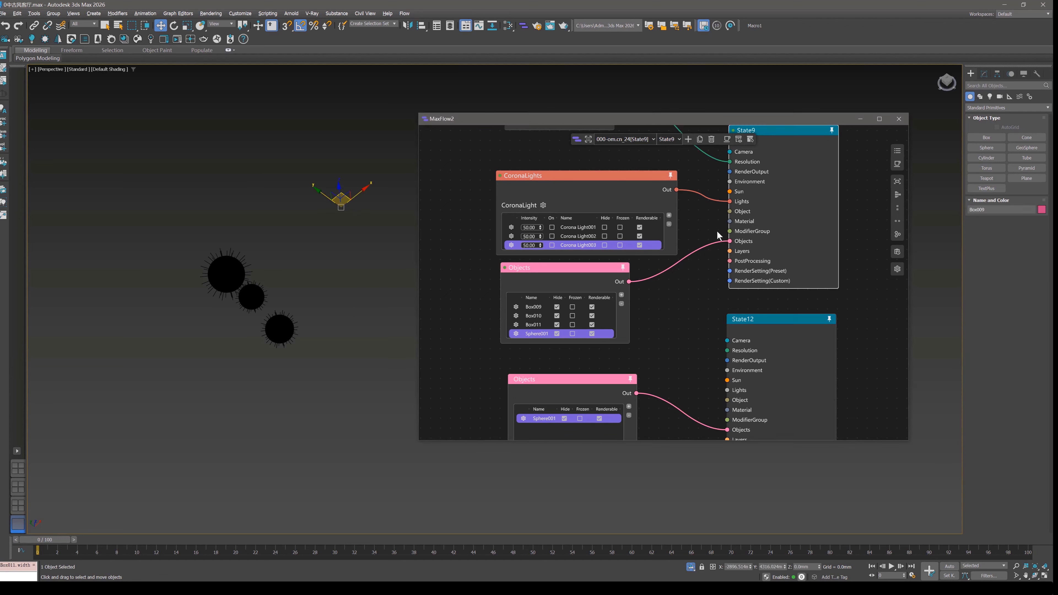
# Turn on the toggle beside the temporary-reveal option and switch to BaseStateLayer to restore the default scene.
pyautogui.click(750, 140)
pyautogui.moveTo(553, 351); pyautogui.dragTo(560, 282, button='middle')
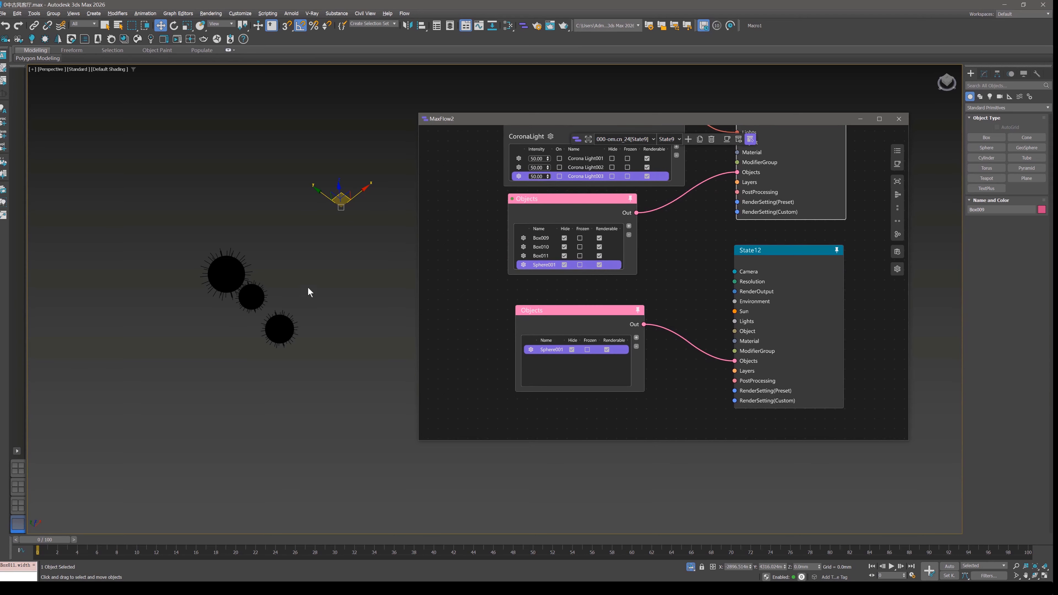
pyautogui.click(589, 139)
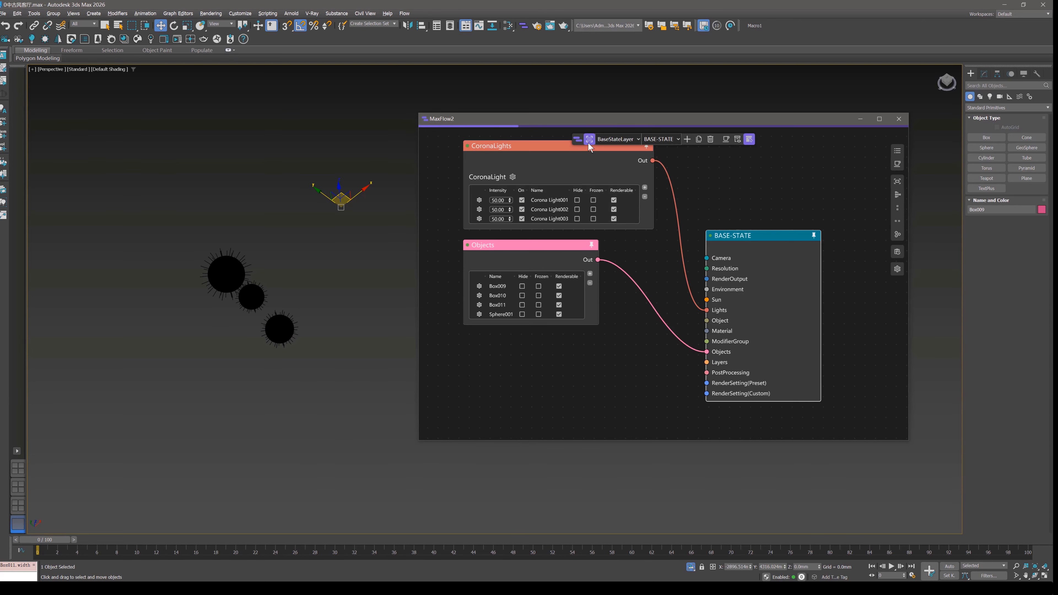
# Select individual Corona lights and all three together in the viewport to check their entries in the base state's CoronaLights node.
pyautogui.click(373, 229)
pyautogui.click(217, 271)
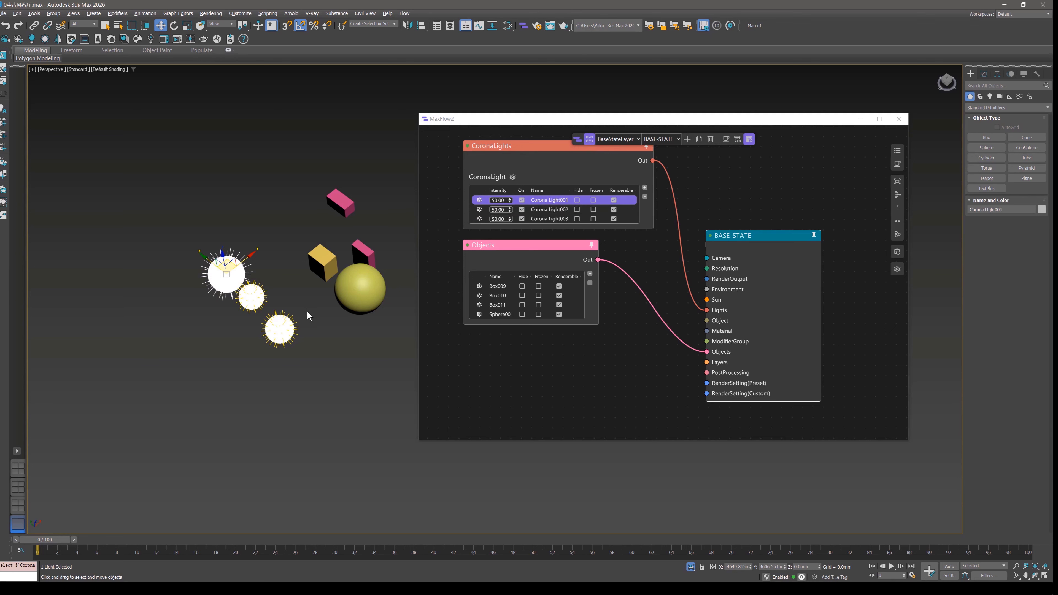
pyautogui.click(286, 329)
pyautogui.moveTo(295, 366); pyautogui.dragTo(215, 273)
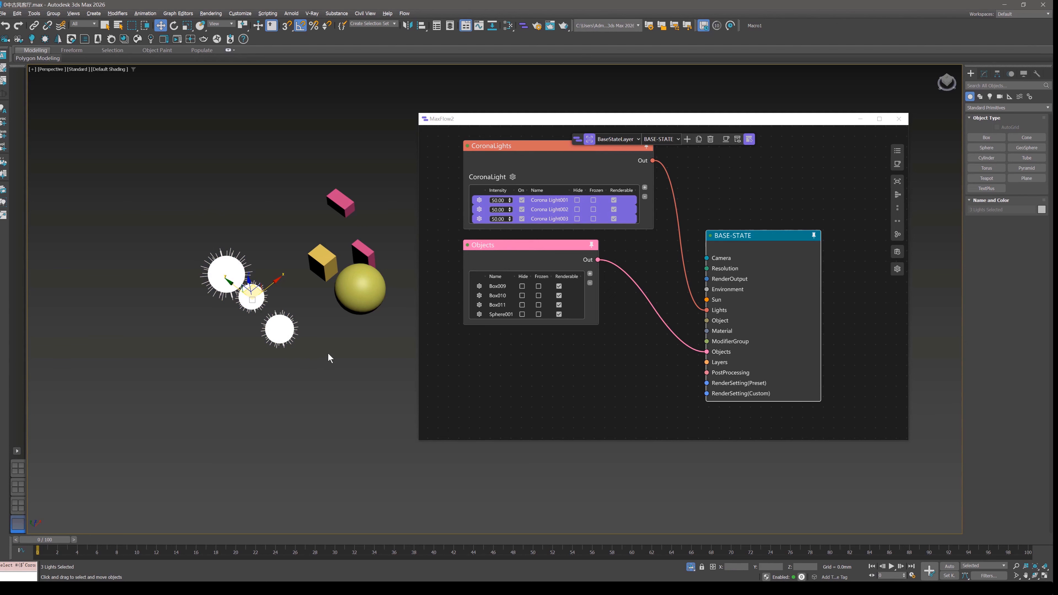
# Select the three boxes and Sphere001 together, followed by Box010 alone, to check their entries in the base state's Objects node.
pyautogui.moveTo(373, 338); pyautogui.dragTo(360, 261)
pyautogui.moveTo(331, 188); pyautogui.dragTo(331, 188)
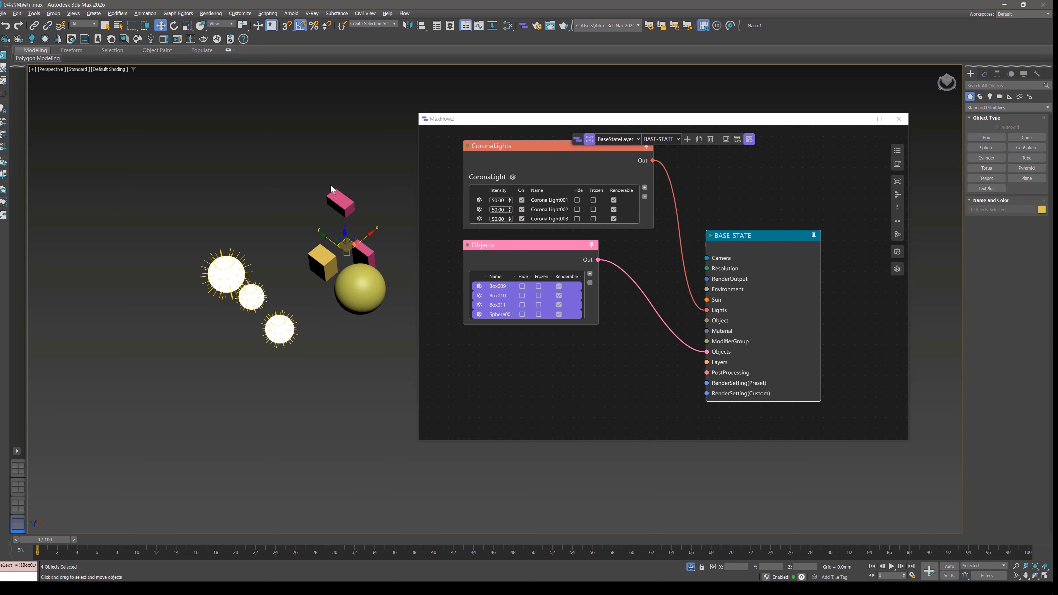
pyautogui.click(331, 348)
pyautogui.click(329, 267)
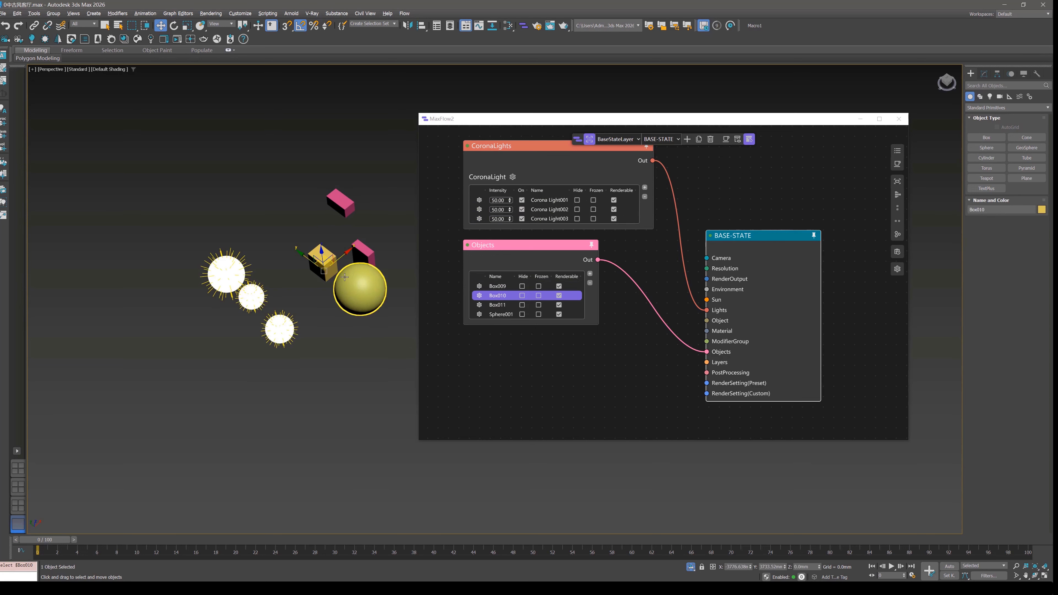
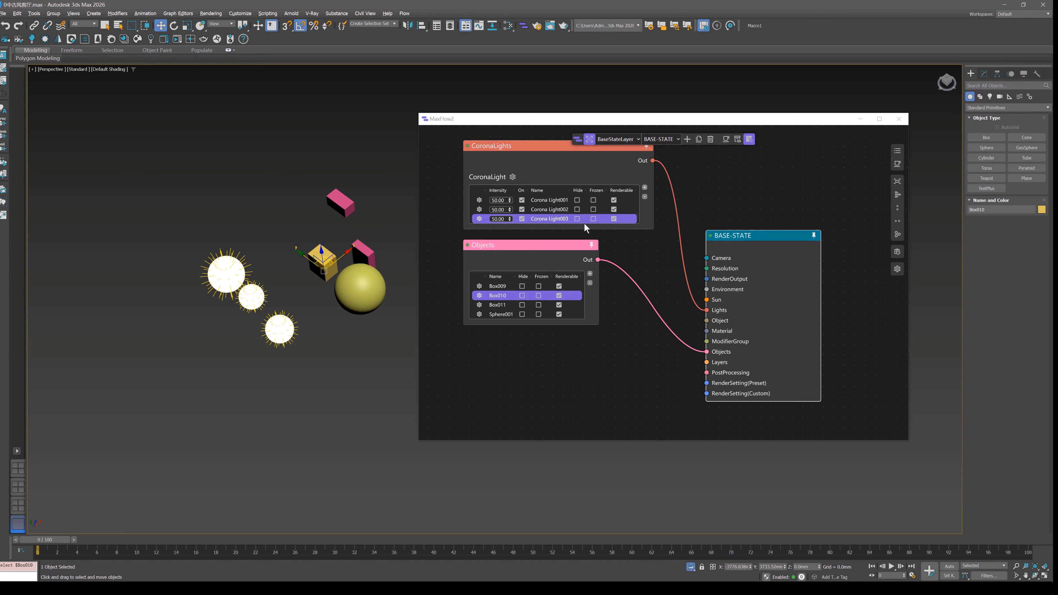
# Turn off tracking of the viewport selection in the base state's lists, select Box009, and return to State9.
pyautogui.click(750, 142)
pyautogui.click(340, 200)
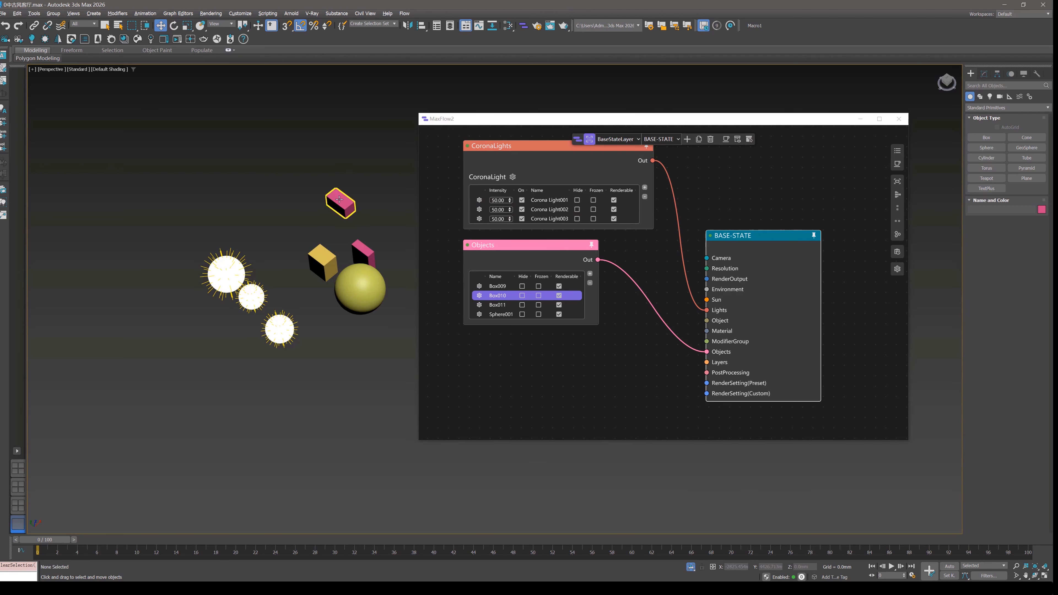
pyautogui.click(589, 139)
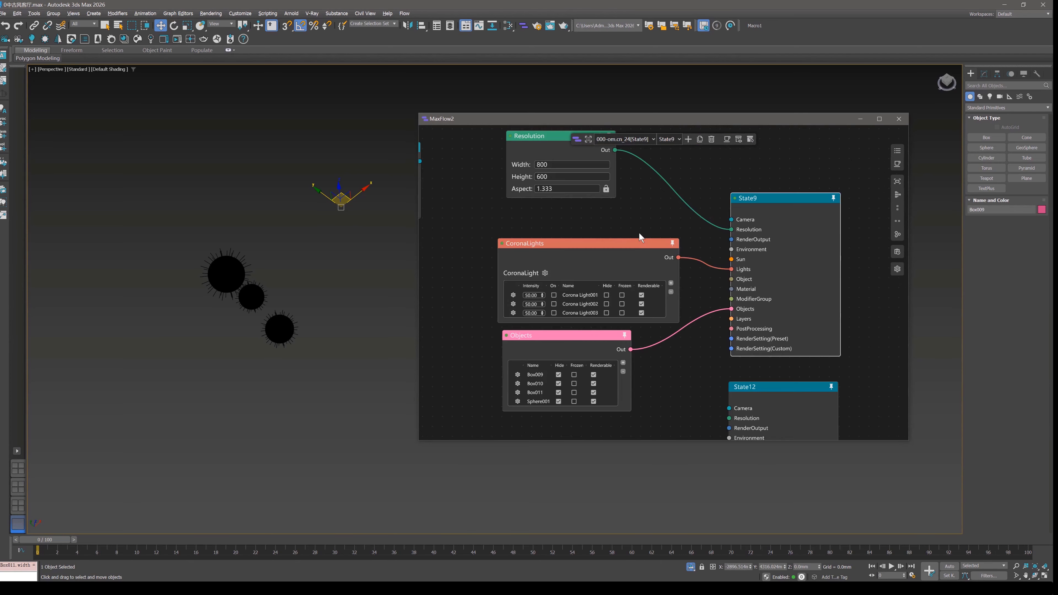
# Connect the om.cn_24 Camera node to State9's Camera input and turn off object isolation in the scene.
pyautogui.scroll(5, 691, 193)
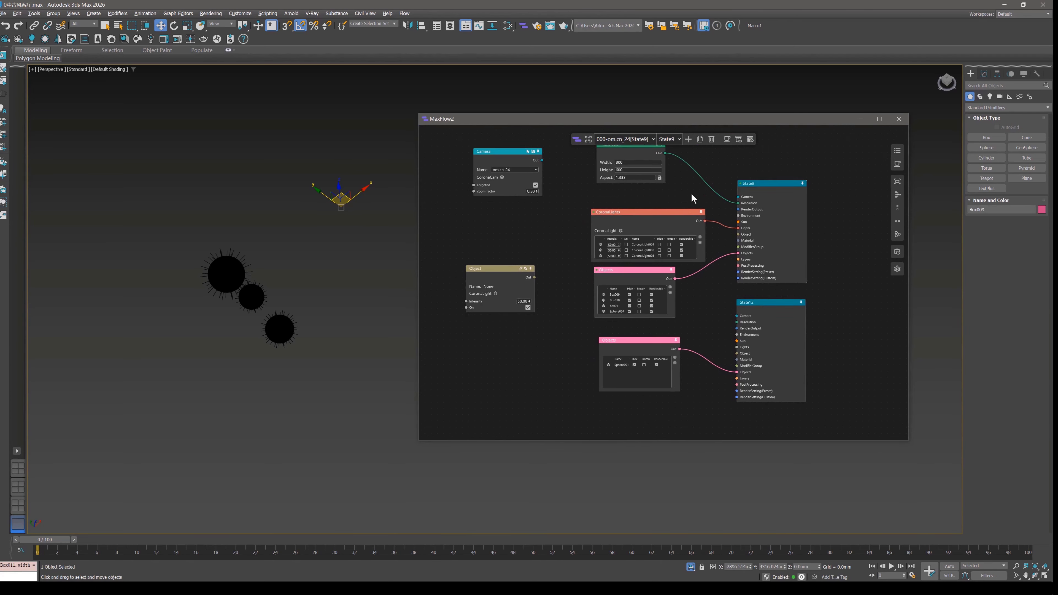
pyautogui.scroll(-8, 729, 254)
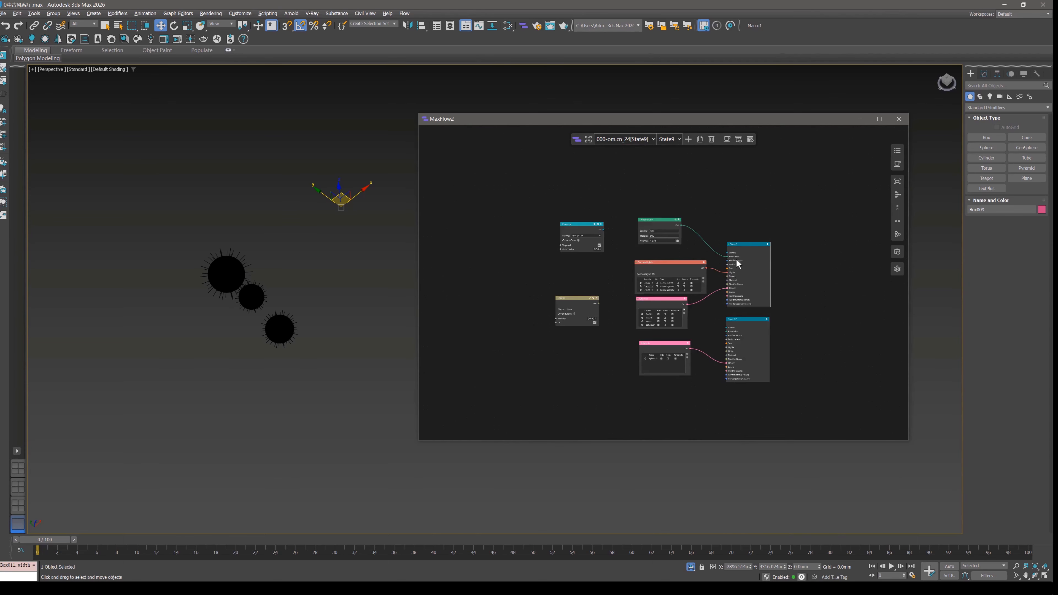
pyautogui.scroll(5, 737, 258)
pyautogui.moveTo(726, 171); pyautogui.dragTo(767, 214)
pyautogui.click(691, 567)
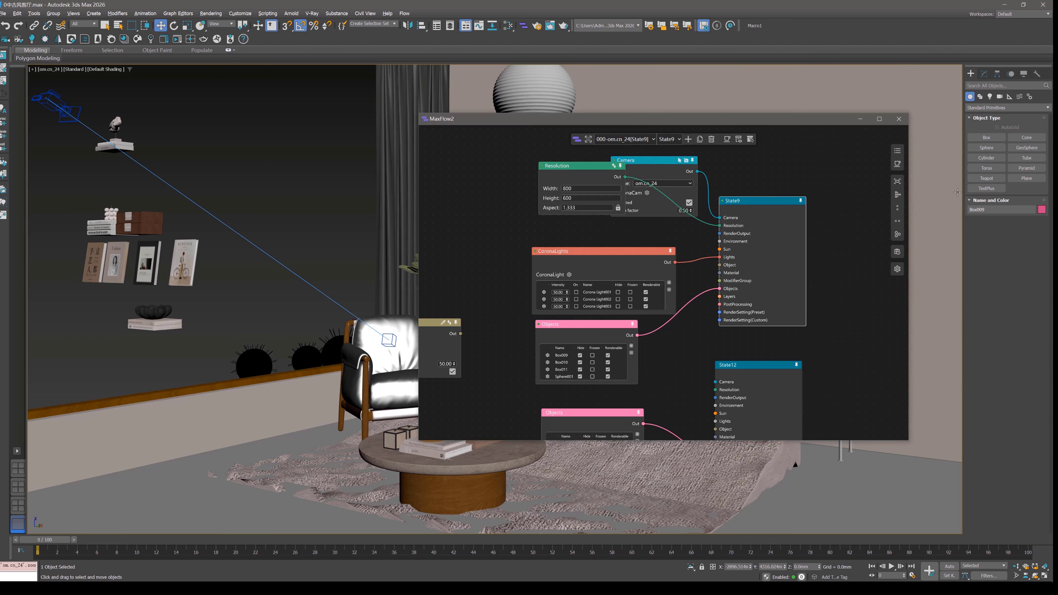
# Auto-arrange the nodes connected to State9 and delete the State12 group below them.
pyautogui.click(898, 196)
pyautogui.moveTo(783, 292); pyautogui.dragTo(769, 233, button='middle')
pyautogui.scroll(-3, 770, 234)
pyautogui.moveTo(570, 372); pyautogui.dragTo(810, 265)
pyautogui.press('Delete')
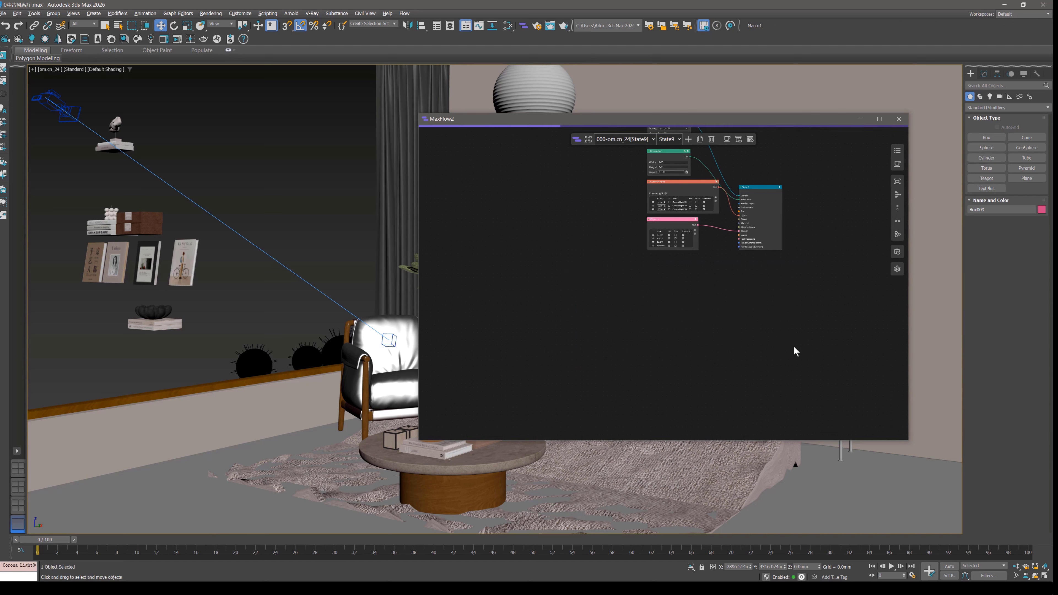
pyautogui.scroll(5, 768, 191)
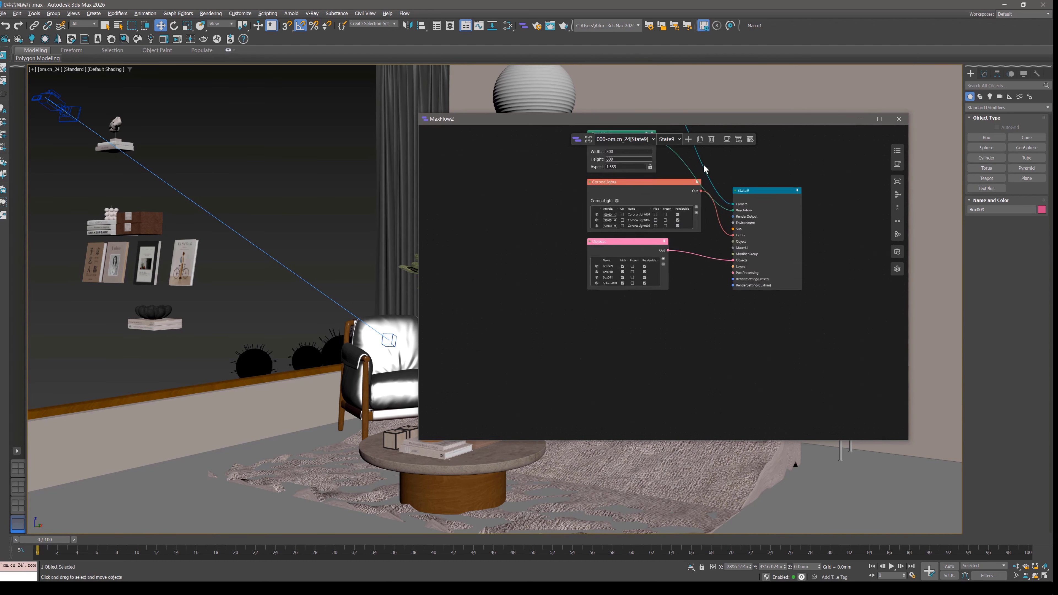
pyautogui.moveTo(773, 186); pyautogui.dragTo(798, 266, button='middle')
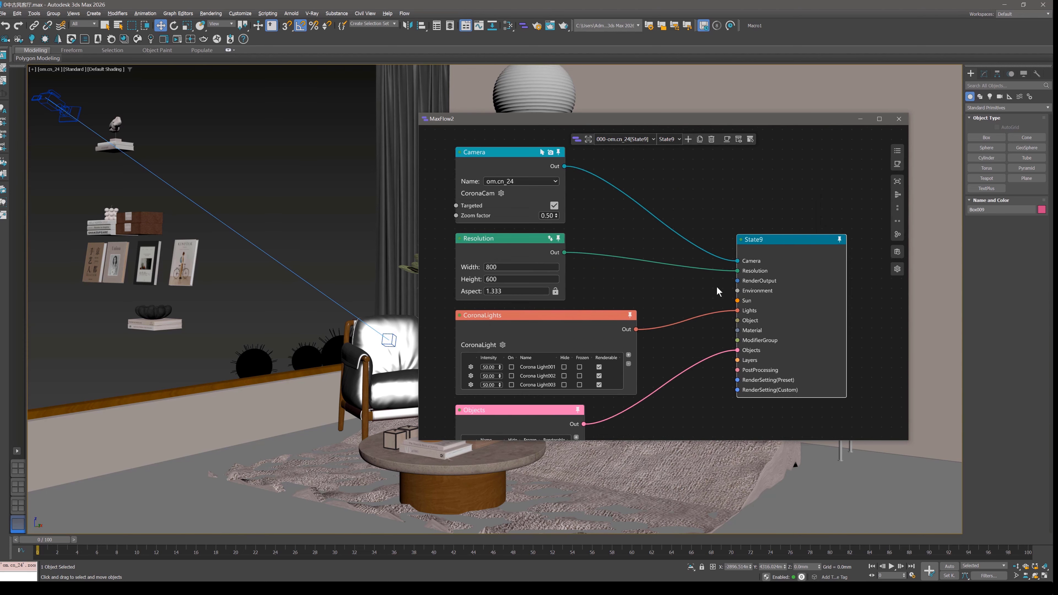
# Add a RenderOutput node to State9's RenderOutput input and place it below Resolution, moving CoronaLights and Objects down to make room.
pyautogui.moveTo(740, 284); pyautogui.dragTo(652, 276)
pyautogui.click(687, 294)
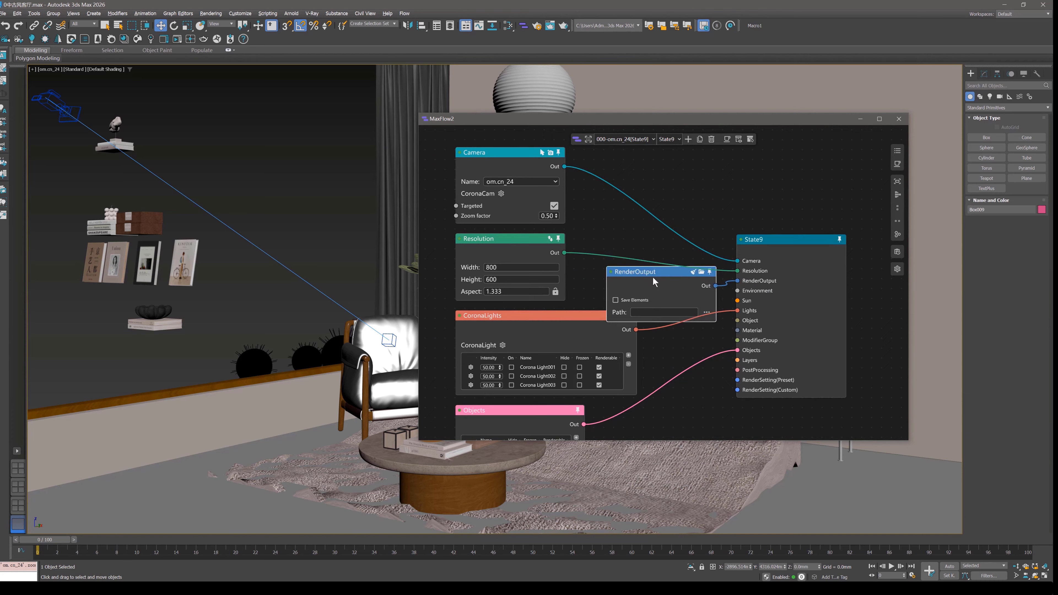
pyautogui.scroll(-2, 640, 362)
pyautogui.moveTo(639, 361); pyautogui.dragTo(673, 278, button='middle')
pyautogui.moveTo(525, 246); pyautogui.dragTo(573, 330)
pyautogui.moveTo(598, 275); pyautogui.dragTo(626, 378)
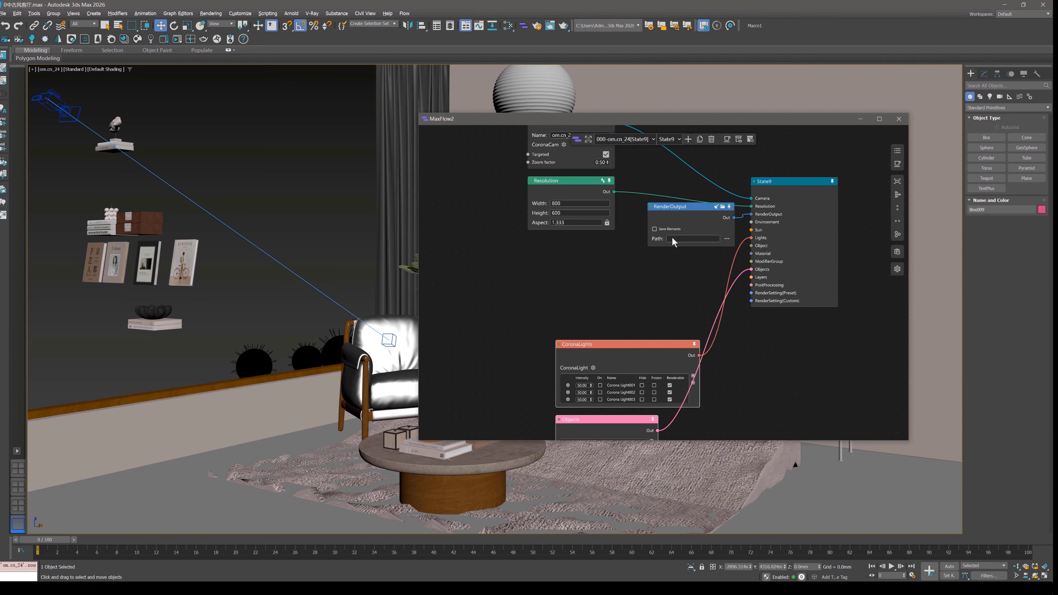
pyautogui.moveTo(693, 217); pyautogui.dragTo(592, 250)
pyautogui.scroll(3, 600, 290)
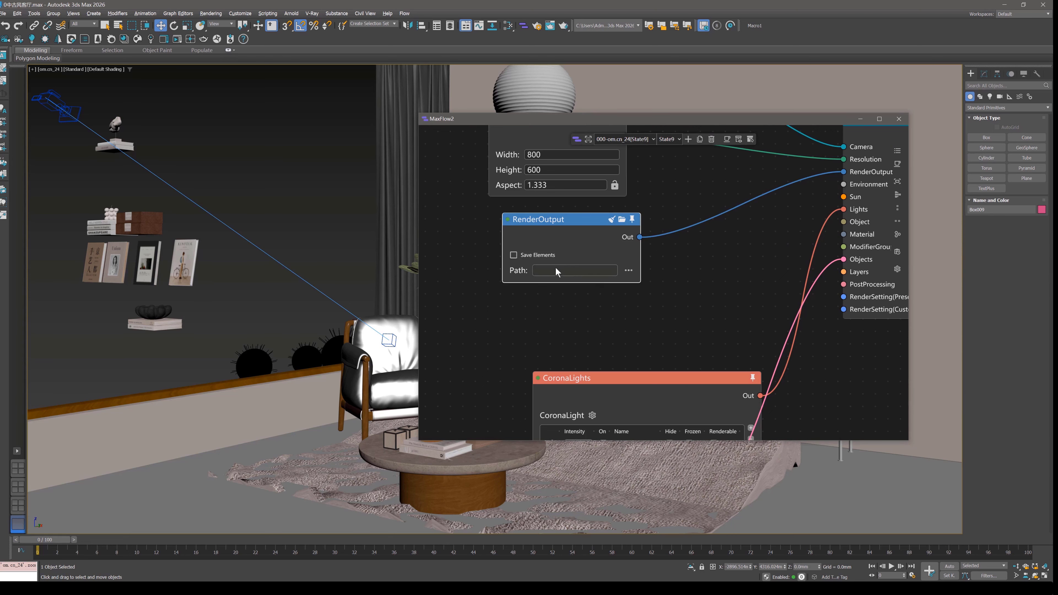
pyautogui.moveTo(628, 313); pyautogui.dragTo(505, 368, button='middle')
pyautogui.scroll(-3, 506, 369)
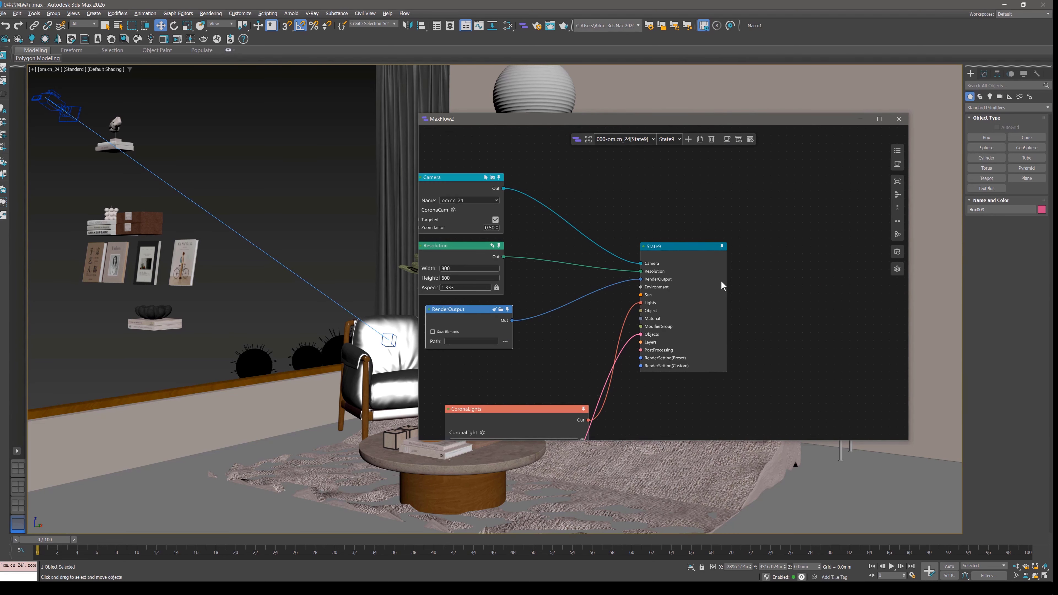
pyautogui.moveTo(676, 282); pyautogui.dragTo(731, 289, button='middle')
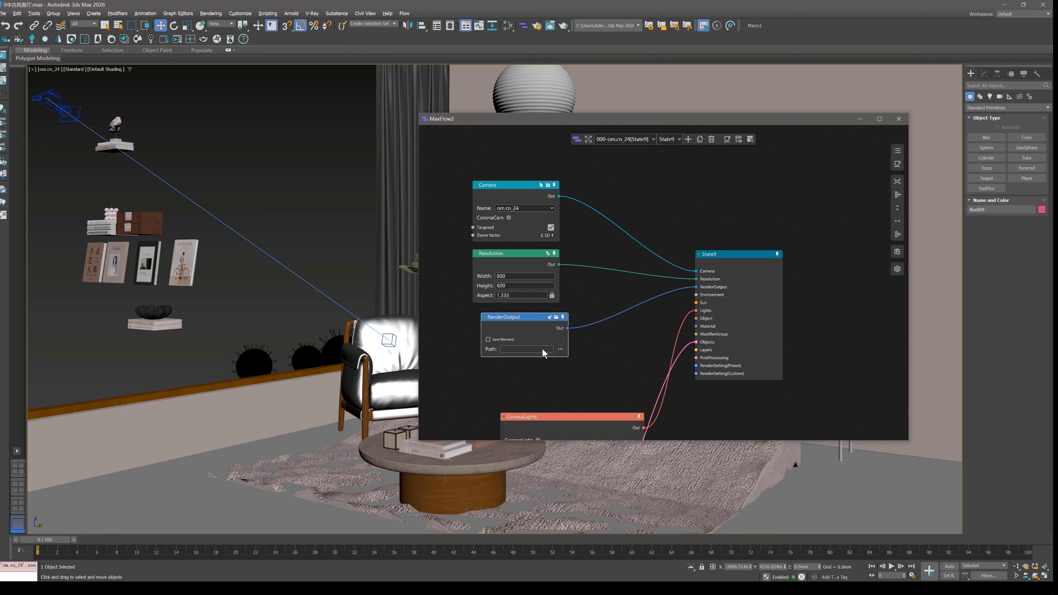
# Set the RenderOutput node's save path to the existing 1.jpg in the MaxFlow2 folder, accepting the overwrite.
pyautogui.click(561, 350)
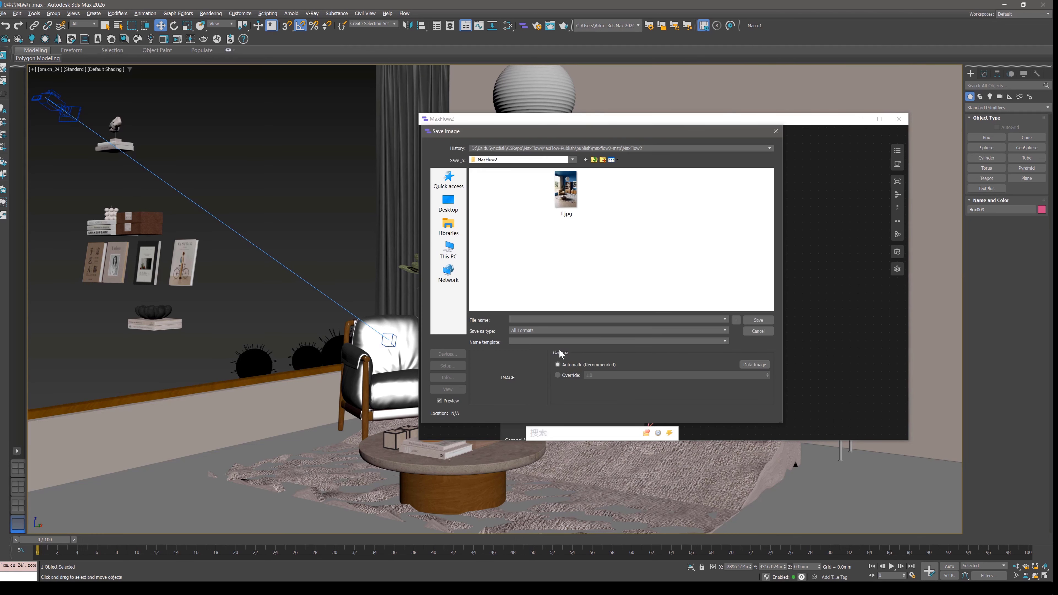
pyautogui.click(567, 213)
pyautogui.click(759, 320)
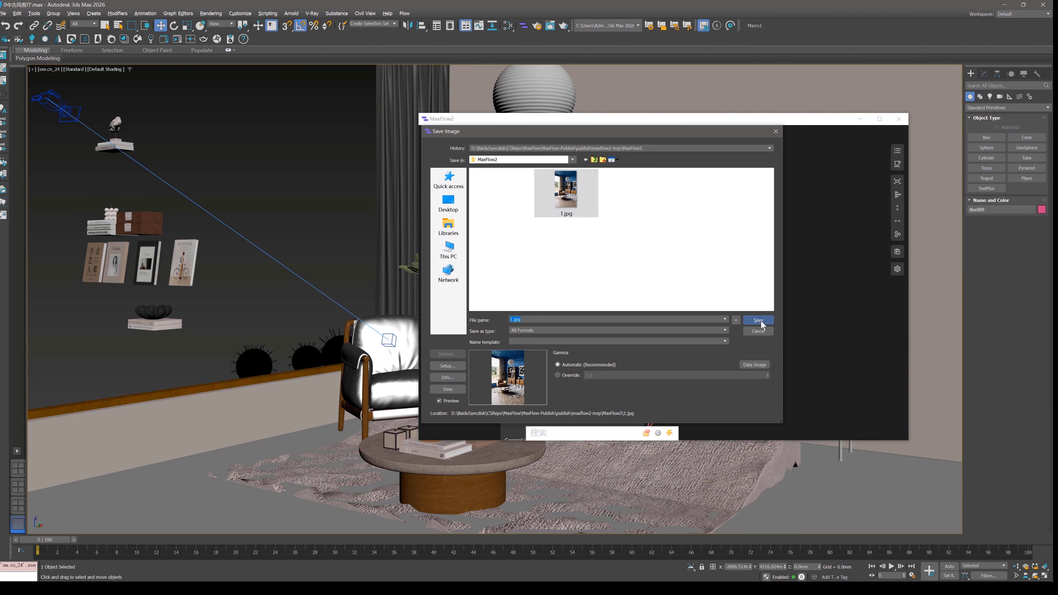
pyautogui.click(538, 307)
pyautogui.click(575, 325)
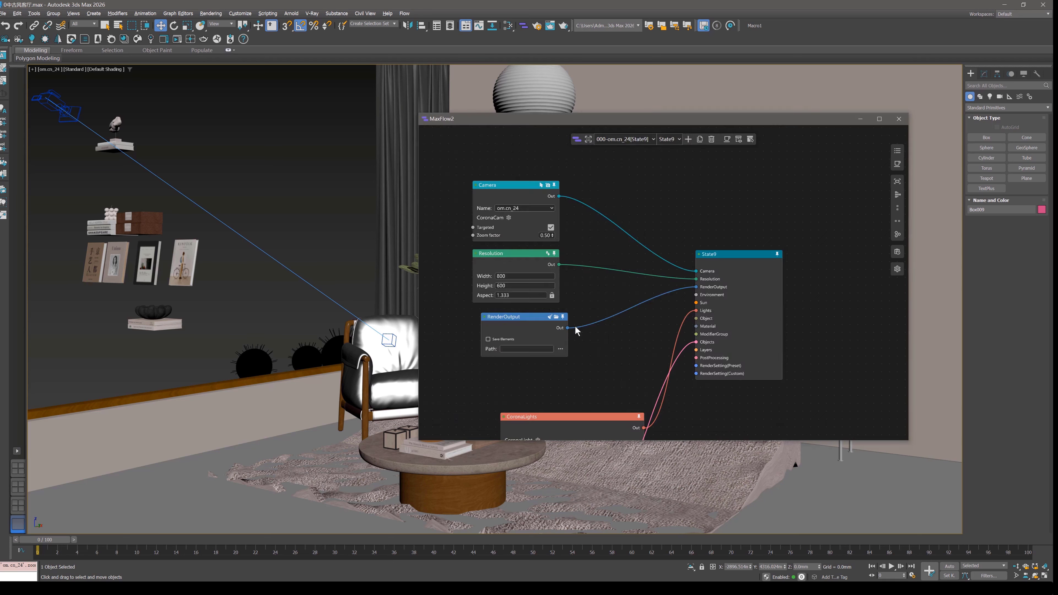
pyautogui.scroll(2, 598, 275)
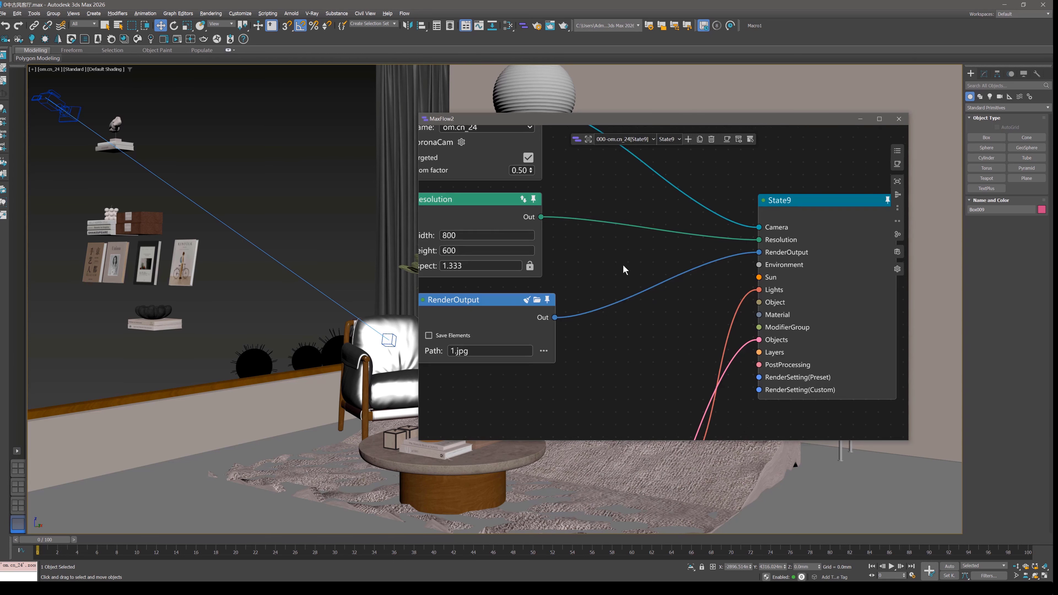
pyautogui.scroll(-4, 610, 289)
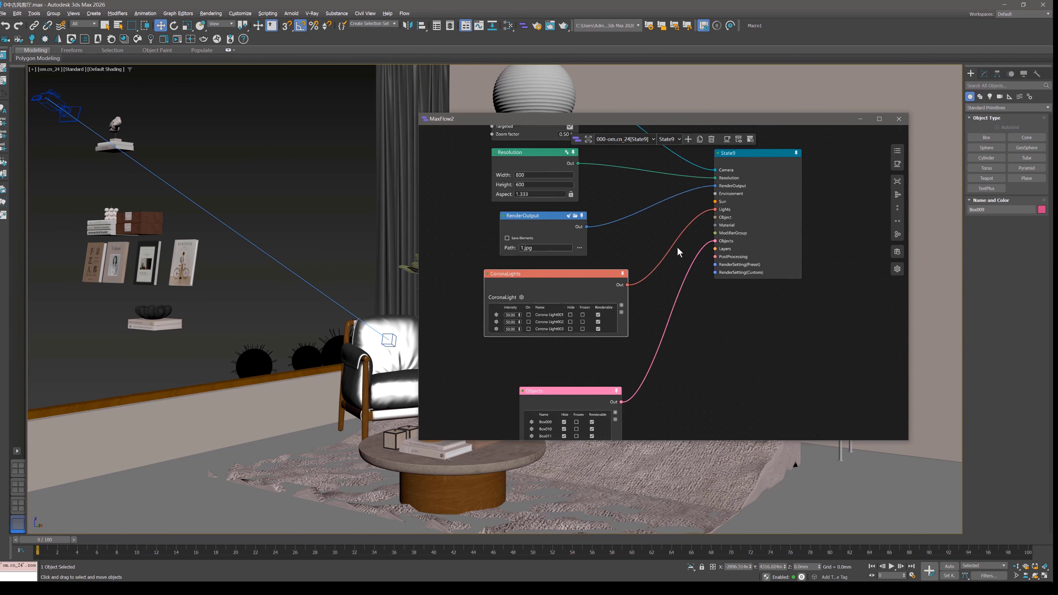
# Switch to 004-om.cn_24[State11], connect its Camera node to State11's Camera input, and shift the State11 node for more room.
pyautogui.click(624, 139)
pyautogui.click(621, 167)
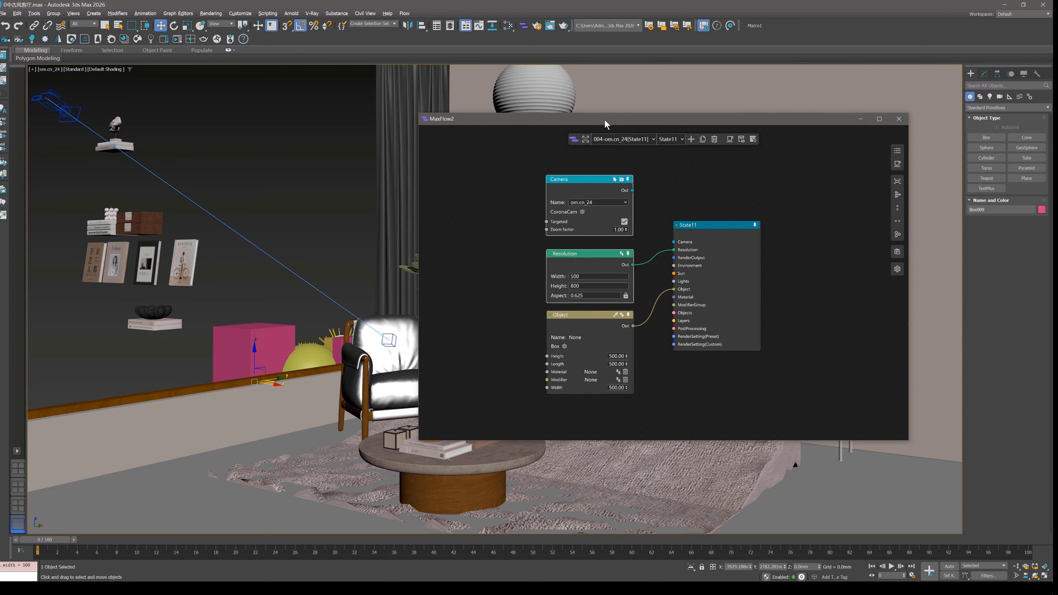
pyautogui.moveTo(604, 123); pyautogui.dragTo(715, 191)
pyautogui.scroll(2, 741, 263)
pyautogui.moveTo(739, 254); pyautogui.dragTo(791, 319)
pyautogui.moveTo(838, 359); pyautogui.dragTo(763, 277, button='middle')
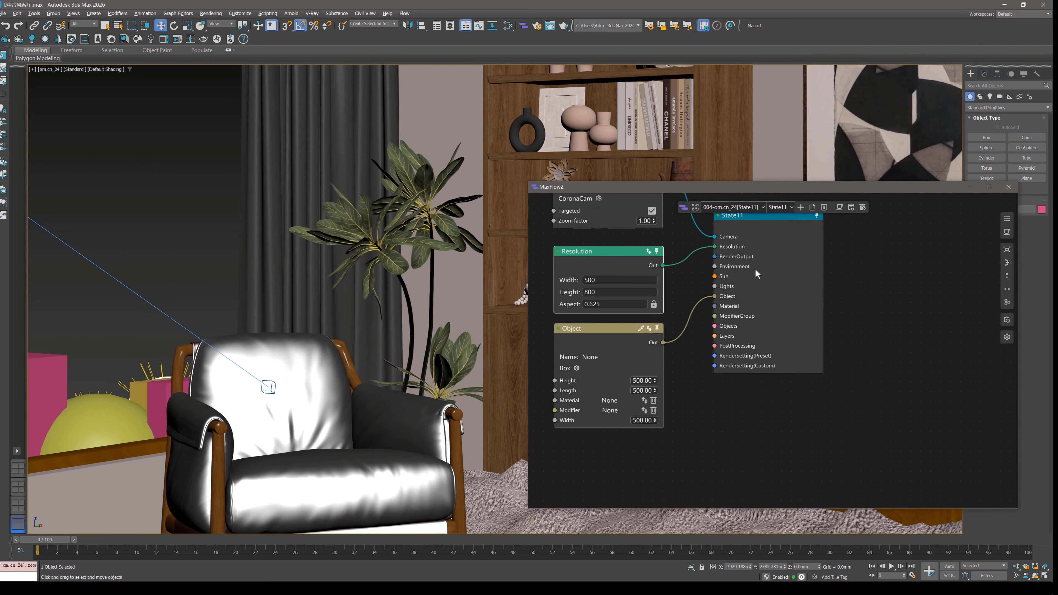
pyautogui.moveTo(784, 267); pyautogui.dragTo(813, 284)
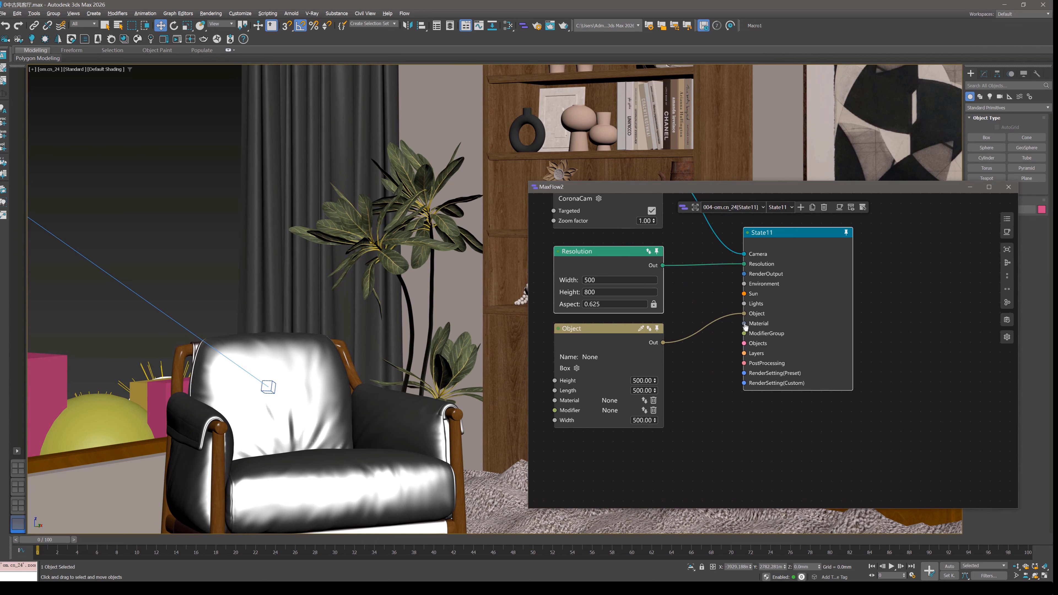
# Add a Material node to State11's Material input and switch to BaseStateLayer.
pyautogui.moveTo(745, 325); pyautogui.dragTo(710, 396)
pyautogui.click(718, 373)
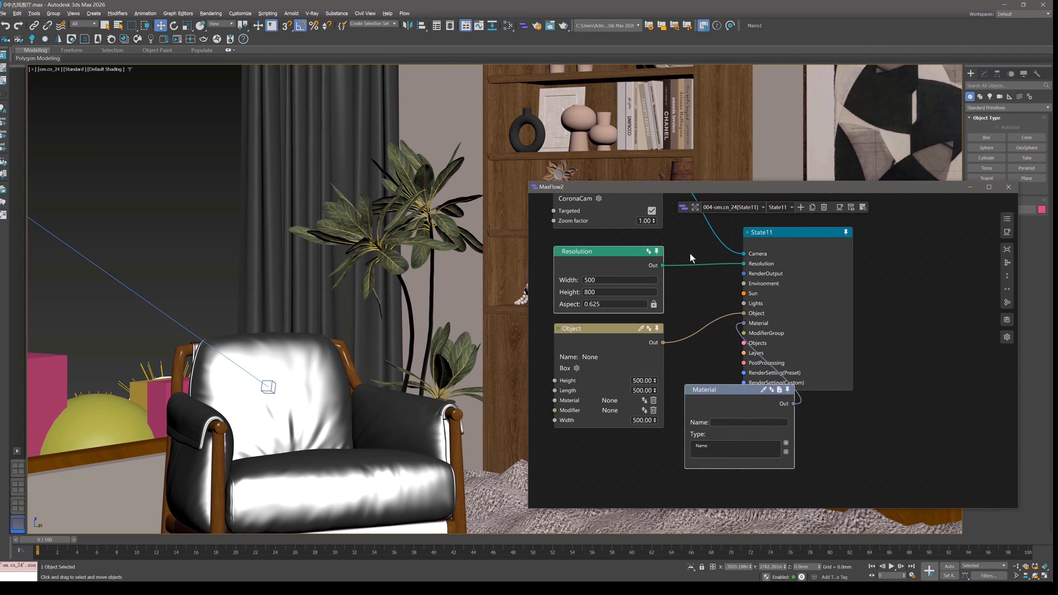
pyautogui.click(695, 207)
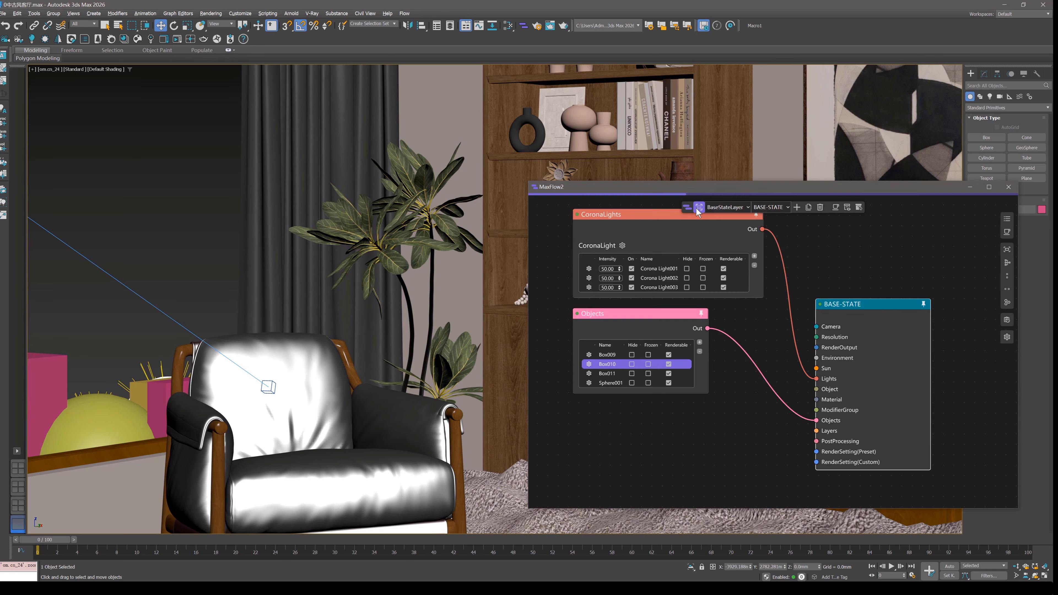
# Add a Material node to BASE-STATE's Material input and pick the om.cn_30 material from the wall in the viewport.
pyautogui.moveTo(771, 293); pyautogui.dragTo(752, 256, button='middle')
pyautogui.moveTo(761, 294); pyautogui.dragTo(648, 329)
pyautogui.click(672, 344)
pyautogui.click(687, 324)
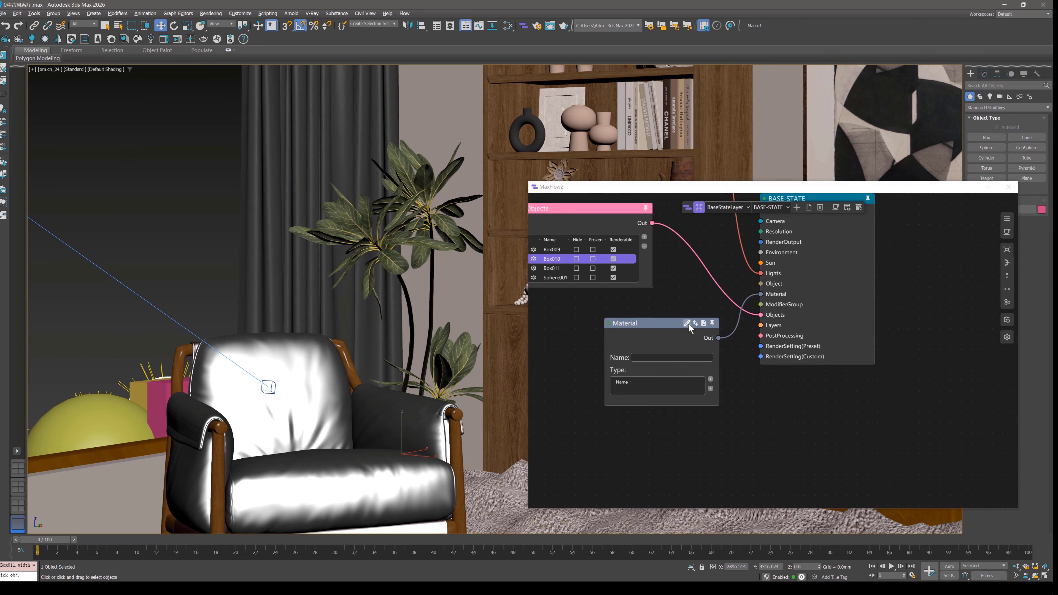
pyautogui.click(448, 117)
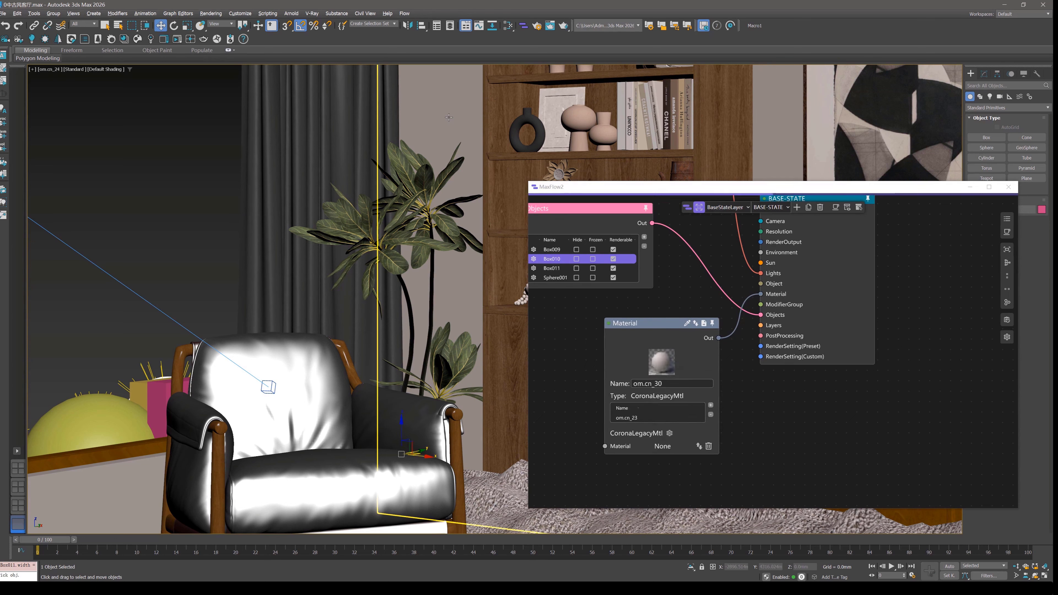
# Add a Value node of type Mtl to the base state material's Material input and place it beside the Material node.
pyautogui.scroll(1, 646, 384)
pyautogui.scroll(-2, 662, 338)
pyautogui.moveTo(641, 408); pyautogui.dragTo(703, 292, button='middle')
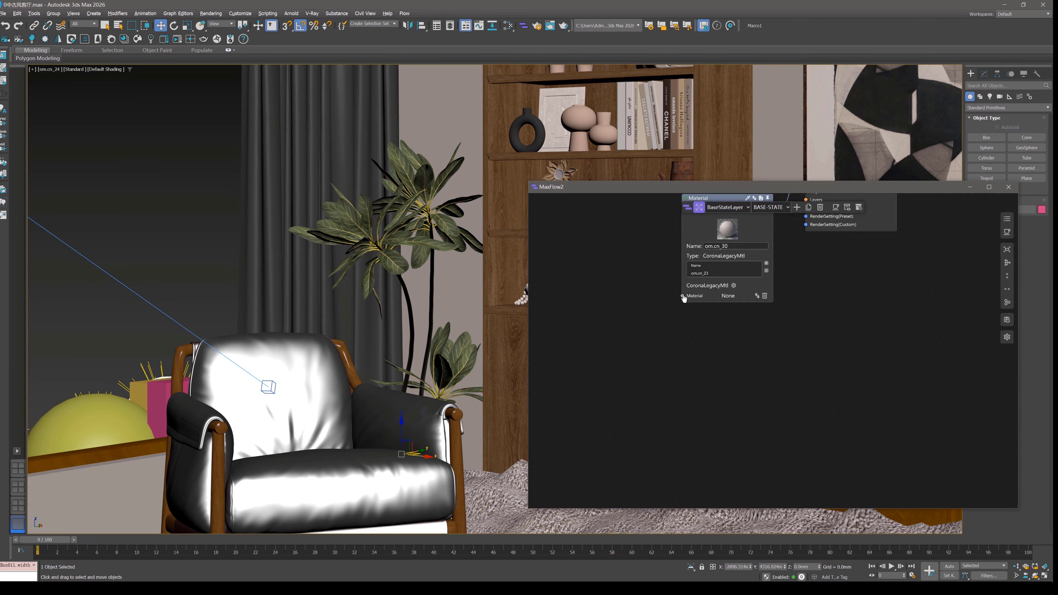
pyautogui.moveTo(683, 295); pyautogui.dragTo(628, 320)
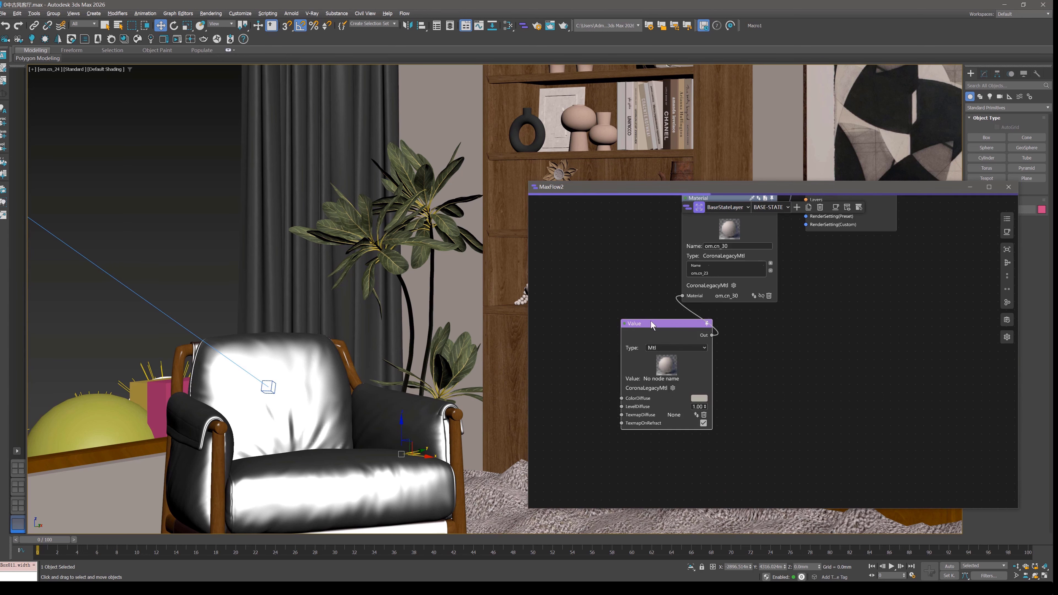
pyautogui.moveTo(695, 394); pyautogui.dragTo(649, 355)
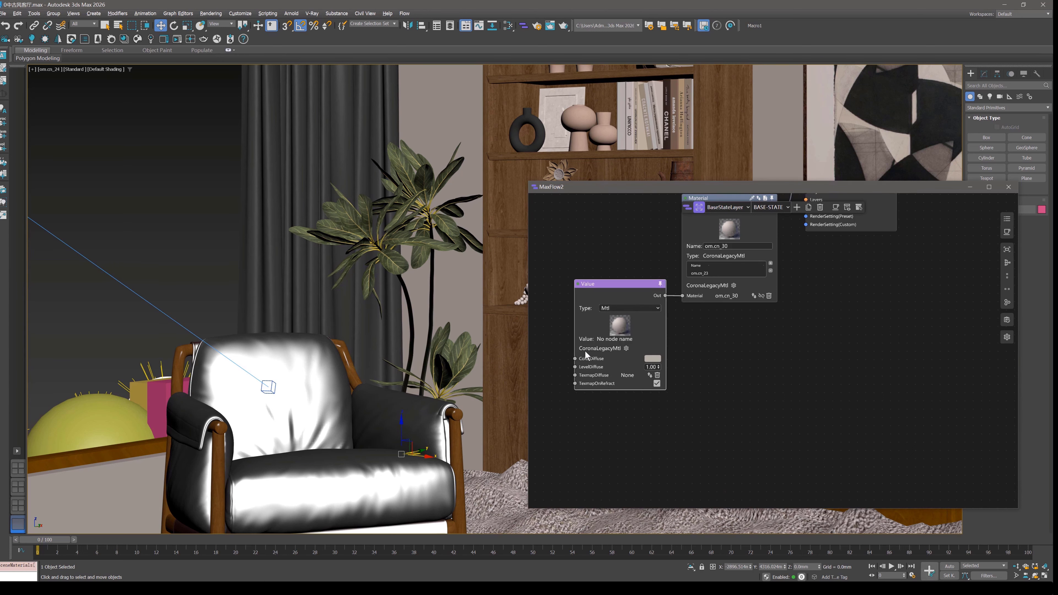
# In State11, pick the wall's om.cn_30 material into the Material node and connect a Value node to its Material input.
pyautogui.click(699, 207)
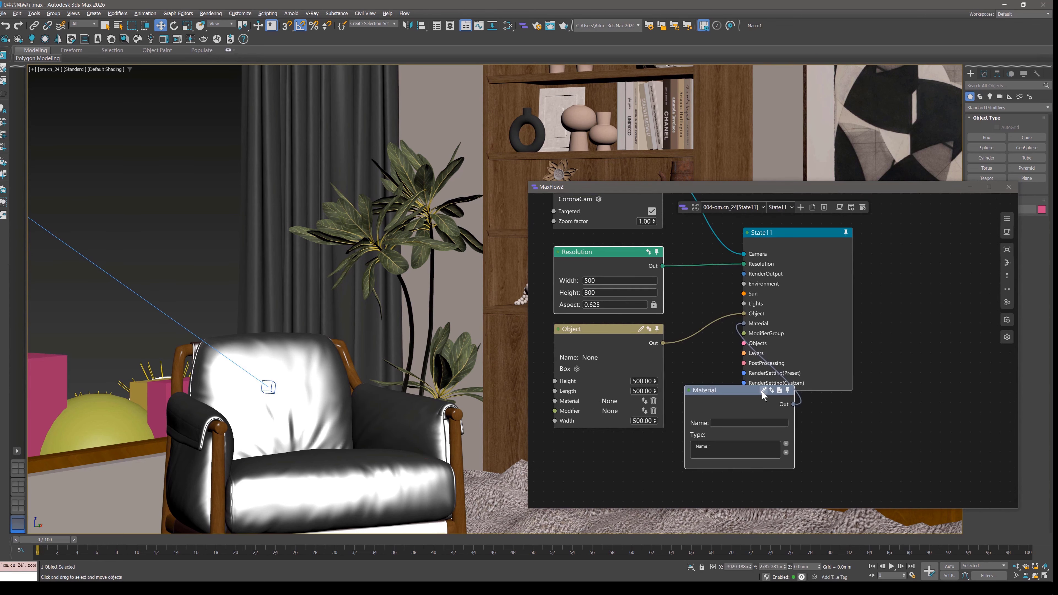
pyautogui.click(771, 154)
pyautogui.moveTo(703, 447); pyautogui.dragTo(701, 319, button='middle')
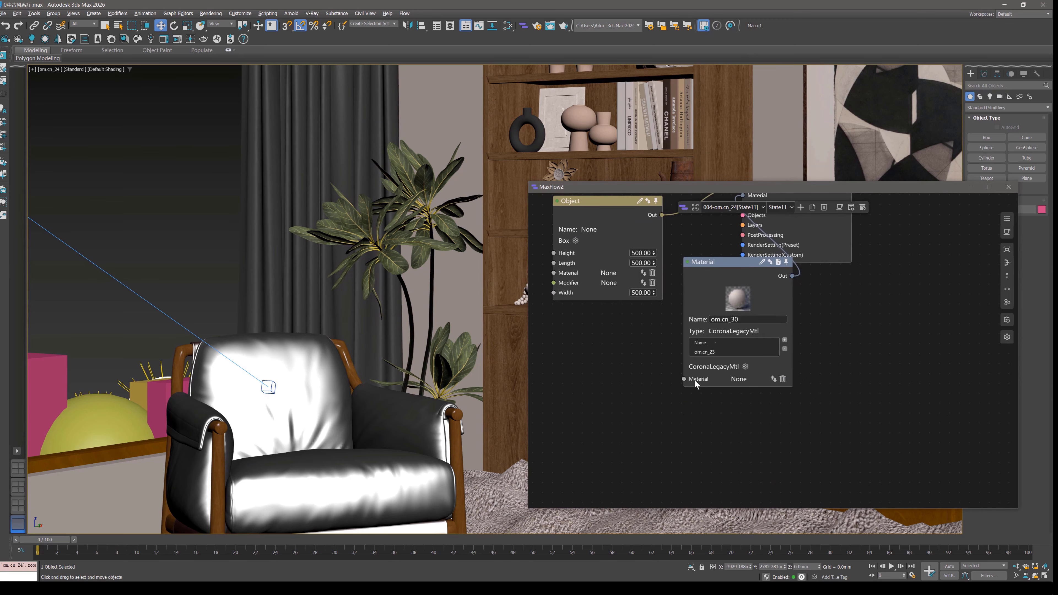
pyautogui.moveTo(684, 380); pyautogui.dragTo(596, 354)
pyautogui.click(643, 406)
# Change the ColorDiffuse of State11's Value node to a medium blue.
pyautogui.click(655, 443)
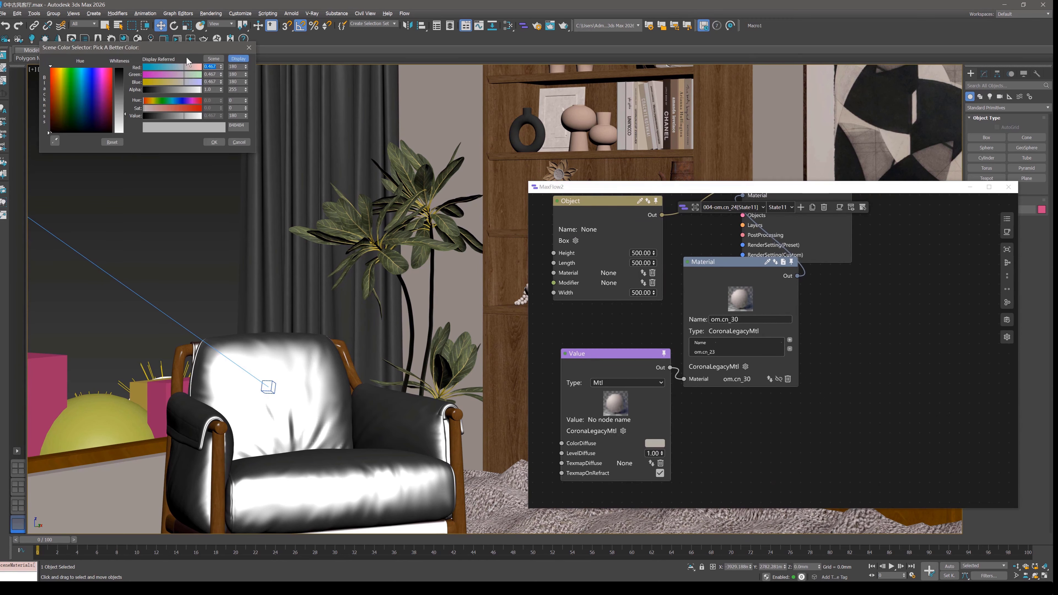
pyautogui.moveTo(192, 50); pyautogui.dragTo(564, 236)
pyautogui.click(554, 293)
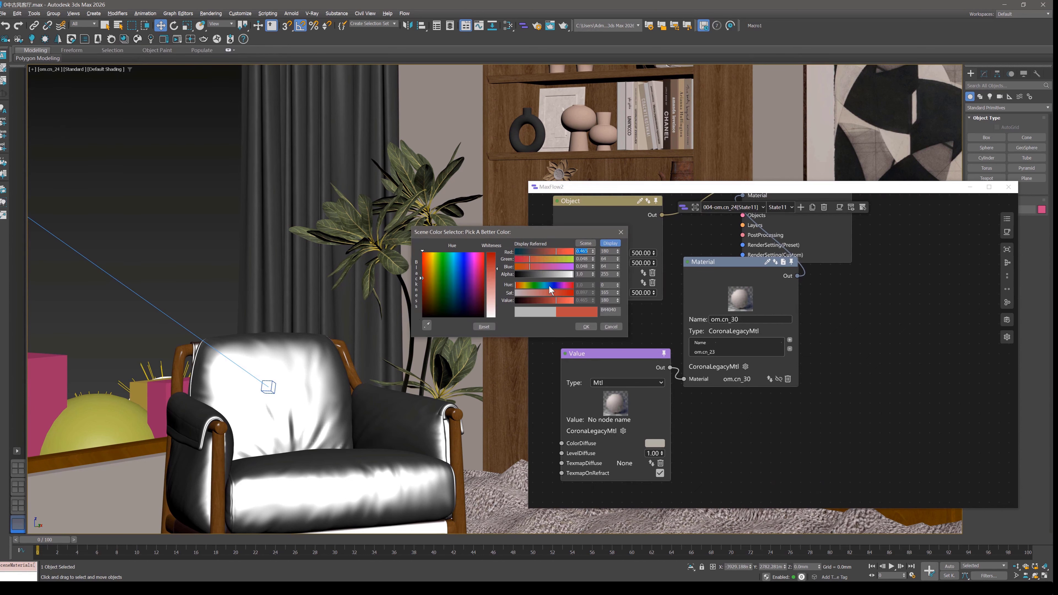
pyautogui.click(549, 285)
pyautogui.click(540, 293)
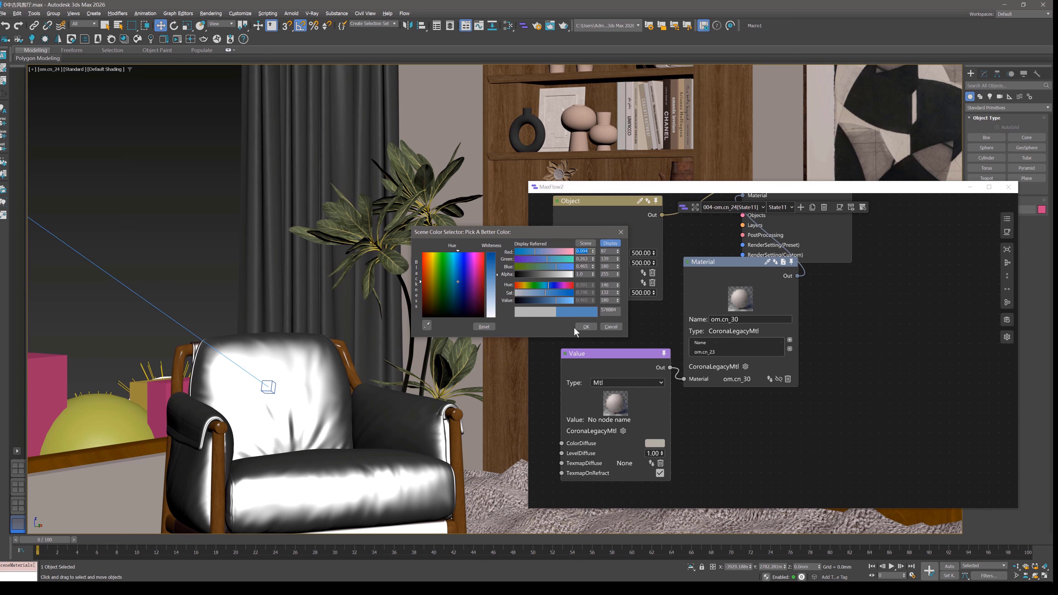
pyautogui.click(586, 327)
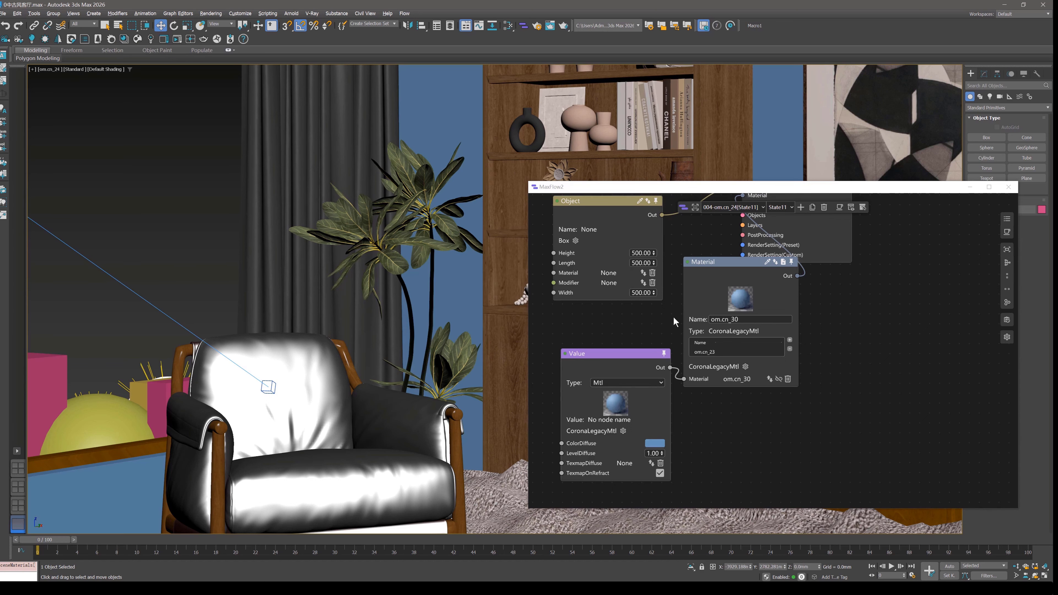
# Move the MaxFlow2 window to uncover more of the viewport and reposition the State11 node beside the Material node.
pyautogui.scroll(-3, 759, 308)
pyautogui.moveTo(749, 191); pyautogui.dragTo(572, 243)
pyautogui.moveTo(610, 291); pyautogui.dragTo(679, 342)
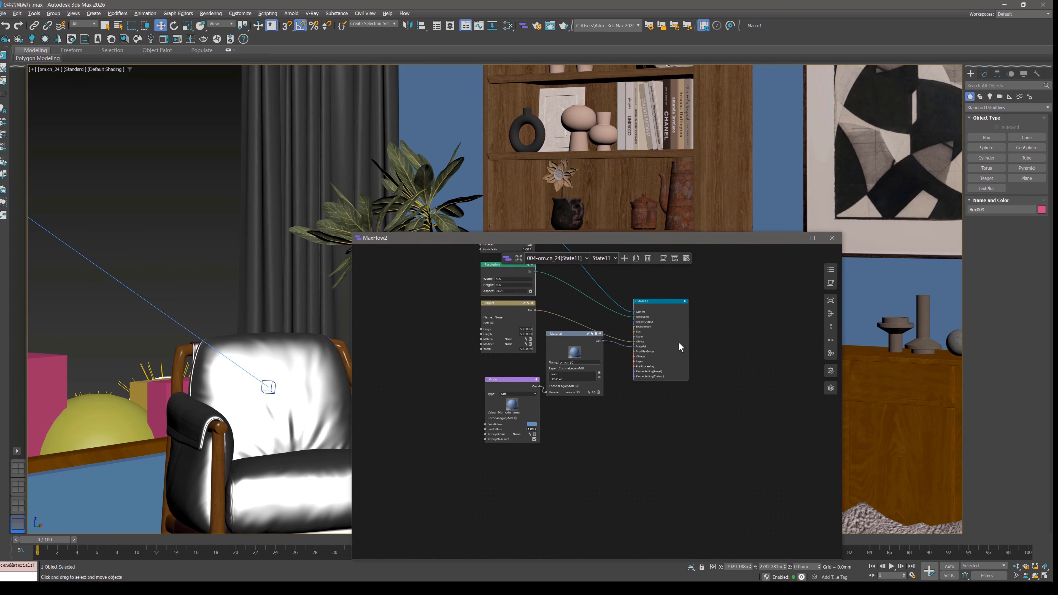
# Arrange State11's nodes automatically into aligned columns.
pyautogui.scroll(3, 680, 340)
pyautogui.click(831, 313)
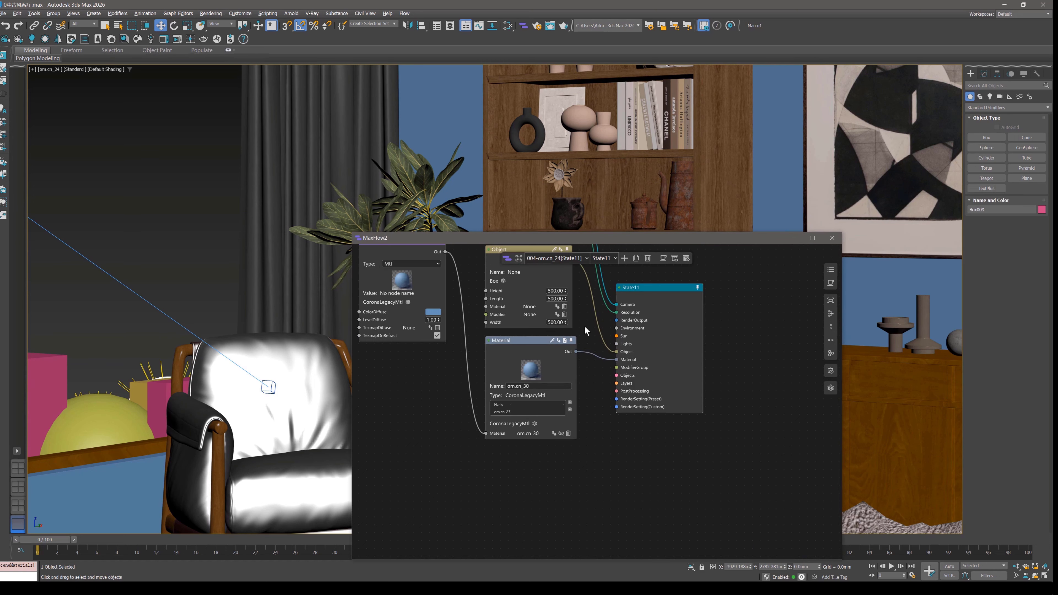
pyautogui.scroll(-3, 587, 341)
pyautogui.moveTo(571, 265); pyautogui.dragTo(595, 313, button='middle')
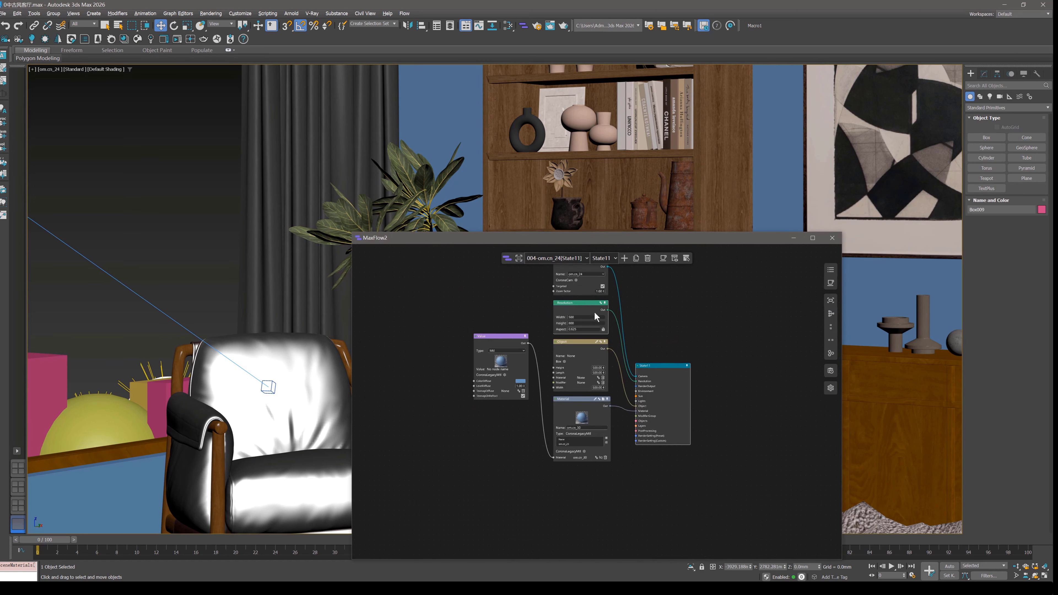
# Switch to the 000-om.cn_24[State9] state and move the MaxFlow2 window higher over the viewport.
pyautogui.click(563, 259)
pyautogui.click(559, 270)
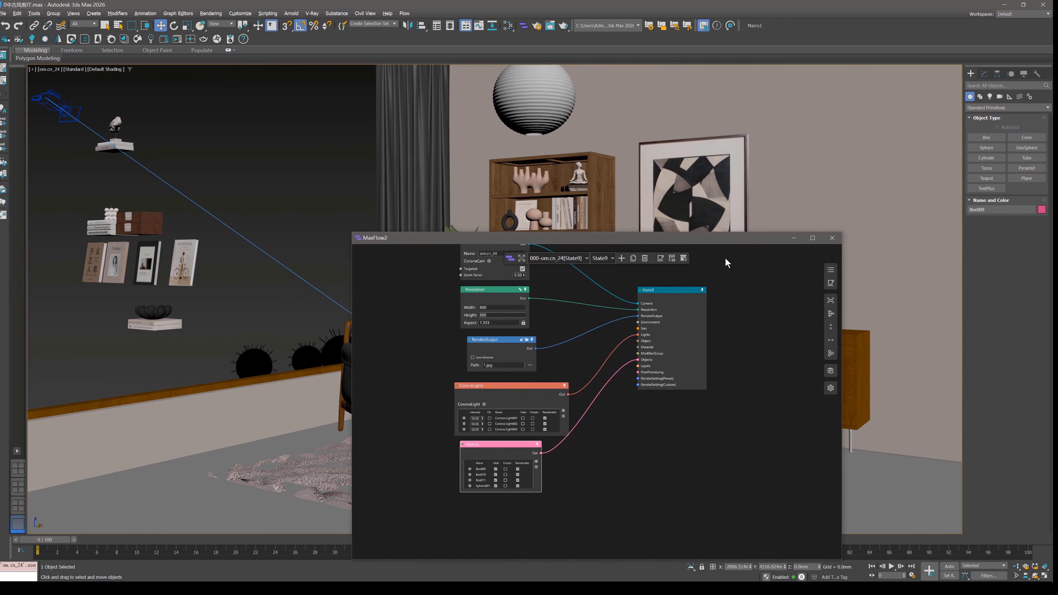
pyautogui.moveTo(730, 239); pyautogui.dragTo(700, 146)
pyautogui.scroll(4, 649, 204)
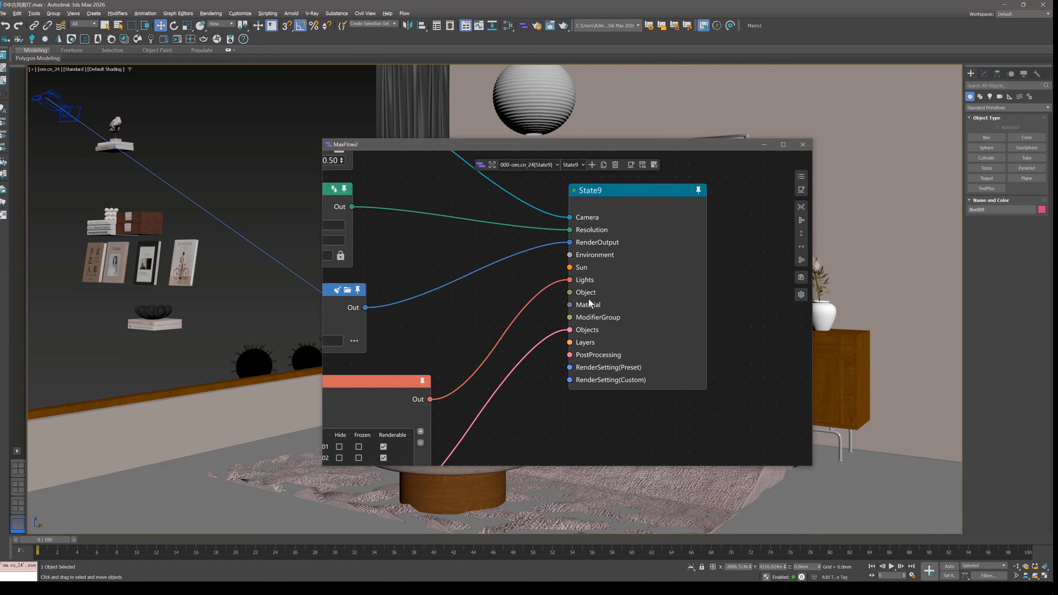
pyautogui.scroll(-3, 541, 306)
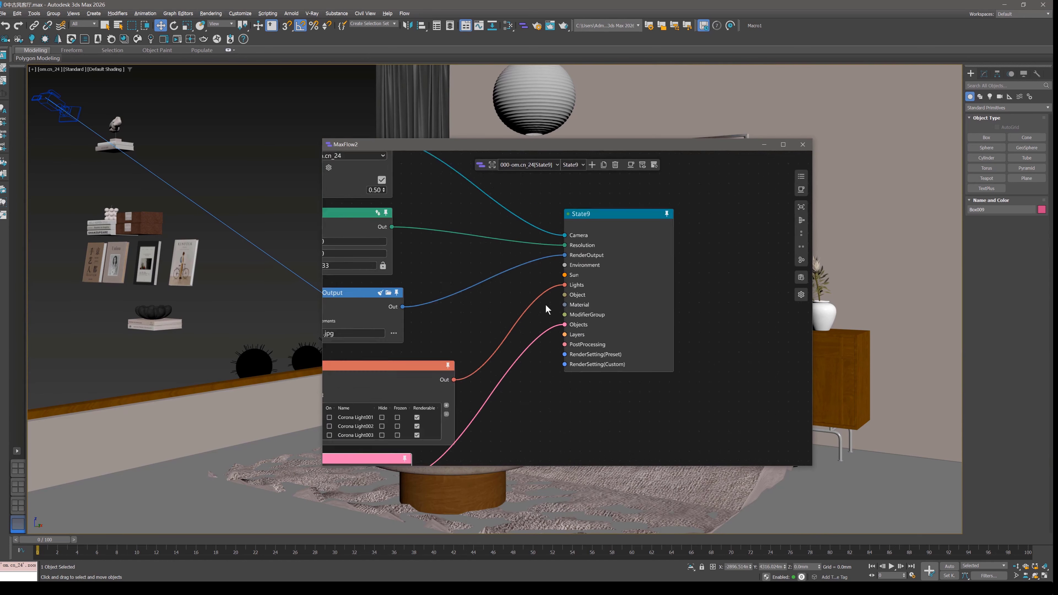
# Review the list of available camera states and reposition the State9 node beside its input nodes.
pyautogui.click(527, 167)
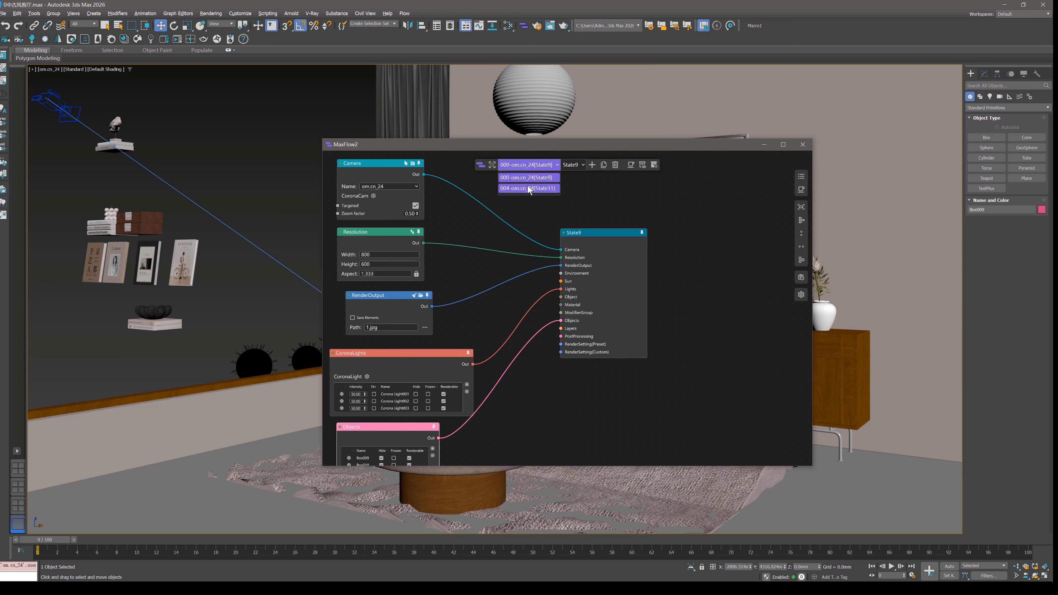
pyautogui.click(601, 205)
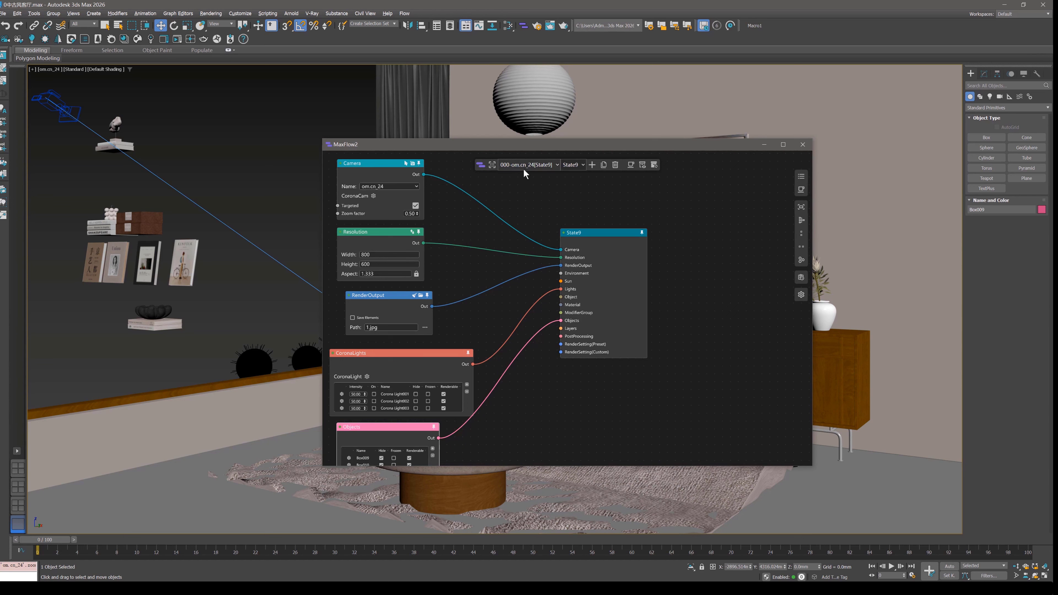
pyautogui.moveTo(584, 241); pyautogui.dragTo(596, 205)
pyautogui.click(535, 166)
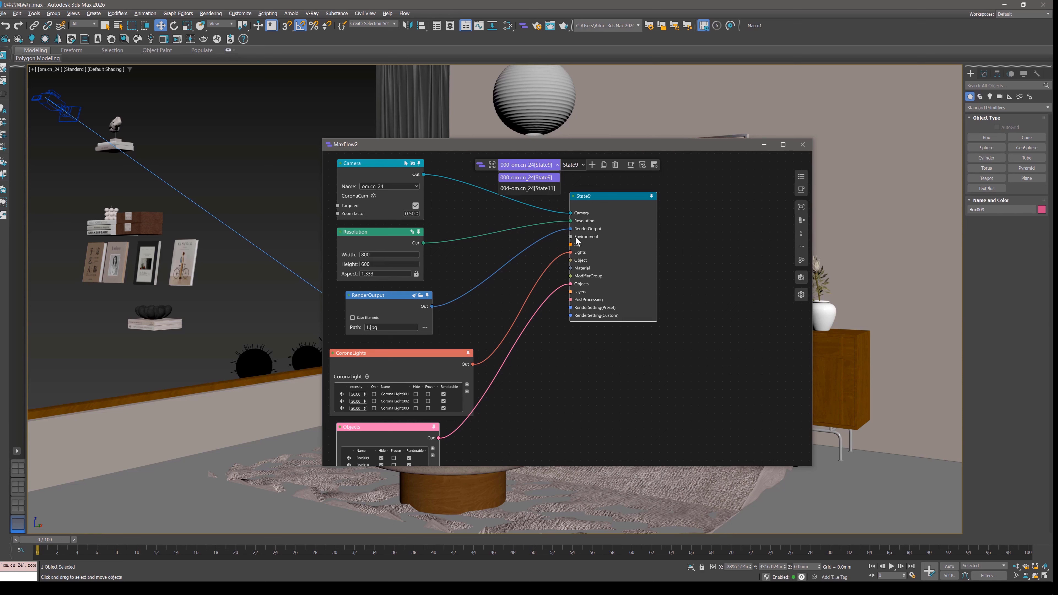
pyautogui.click(395, 315)
pyautogui.click(393, 307)
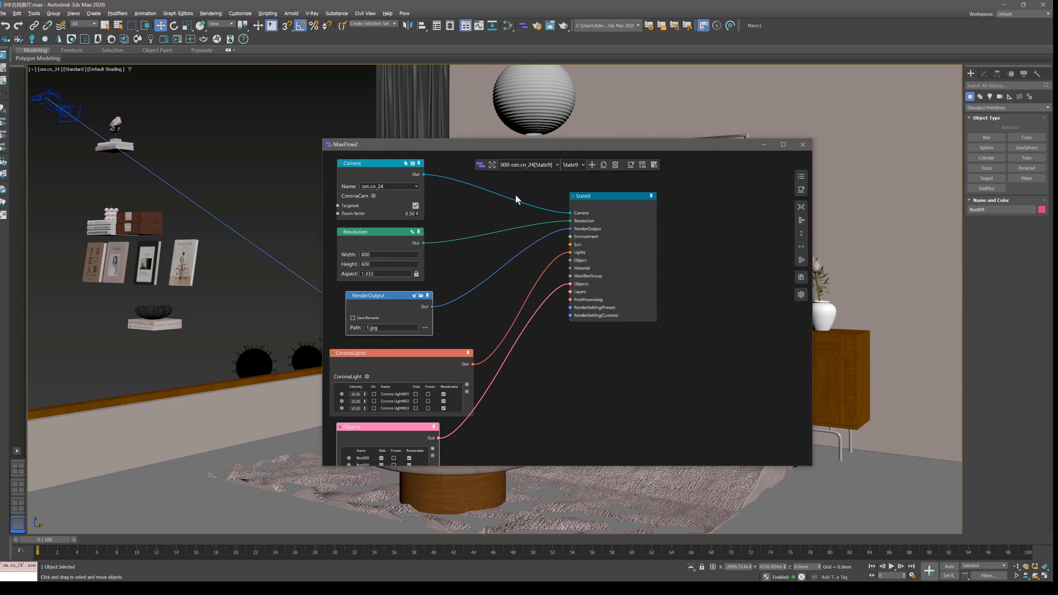
# Switch the graph to the 004-om.cn_24[State11] state.
pyautogui.click(537, 163)
pyautogui.click(535, 188)
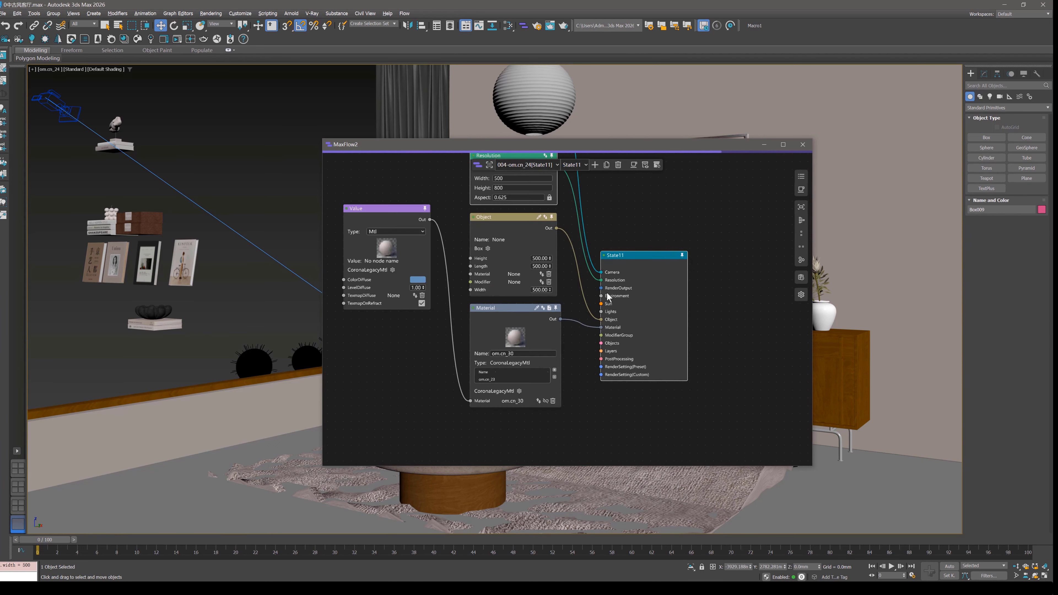
pyautogui.scroll(2, 614, 303)
pyautogui.scroll(-2, 605, 294)
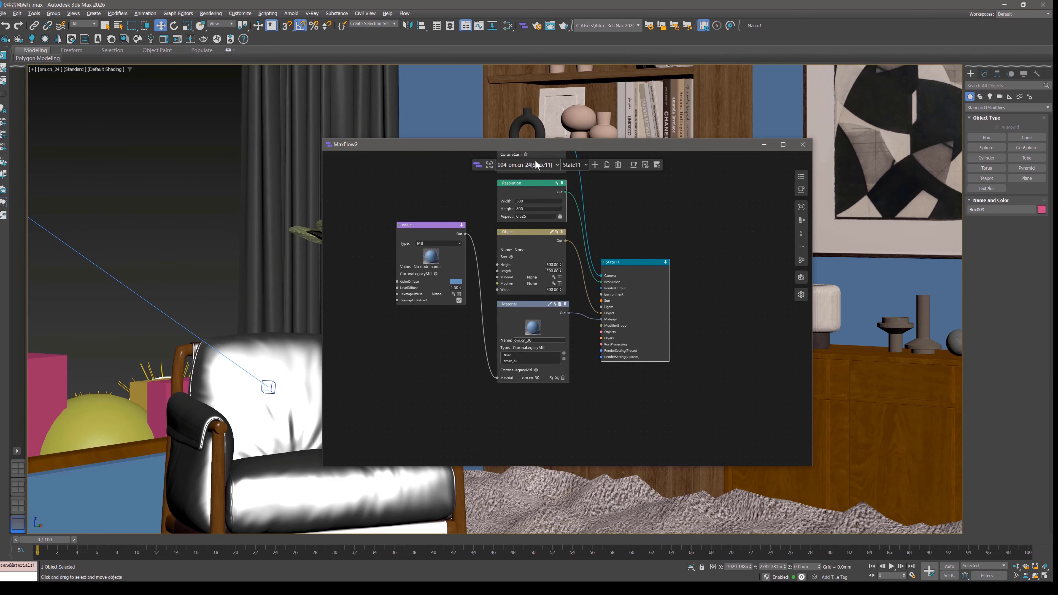
# Start a batch render of all states and stop State9's render in the Corona frame buffer.
pyautogui.click(535, 163)
pyautogui.click(626, 203)
pyautogui.click(634, 166)
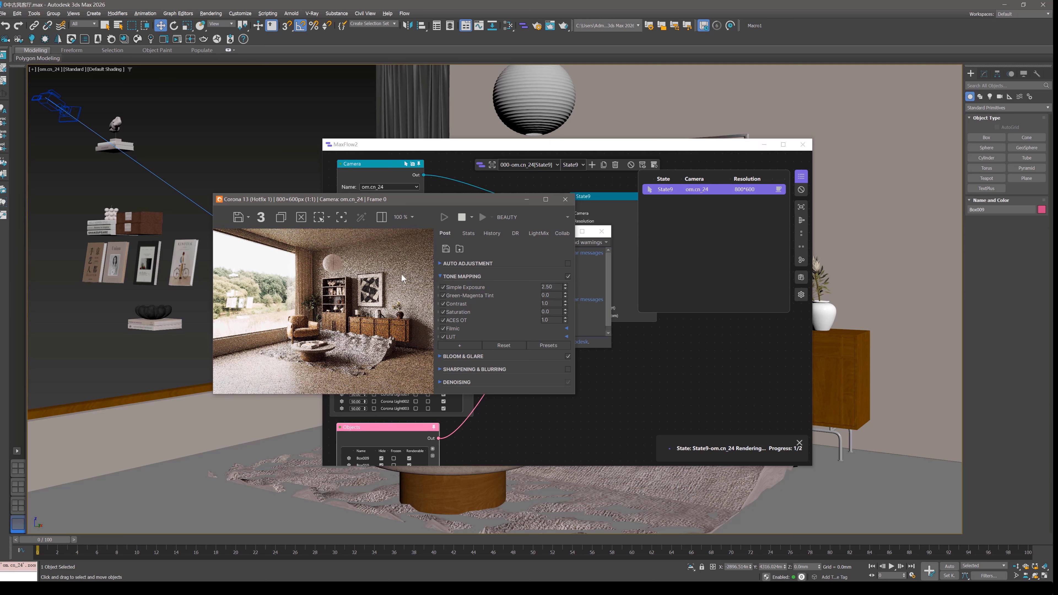
pyautogui.click(463, 217)
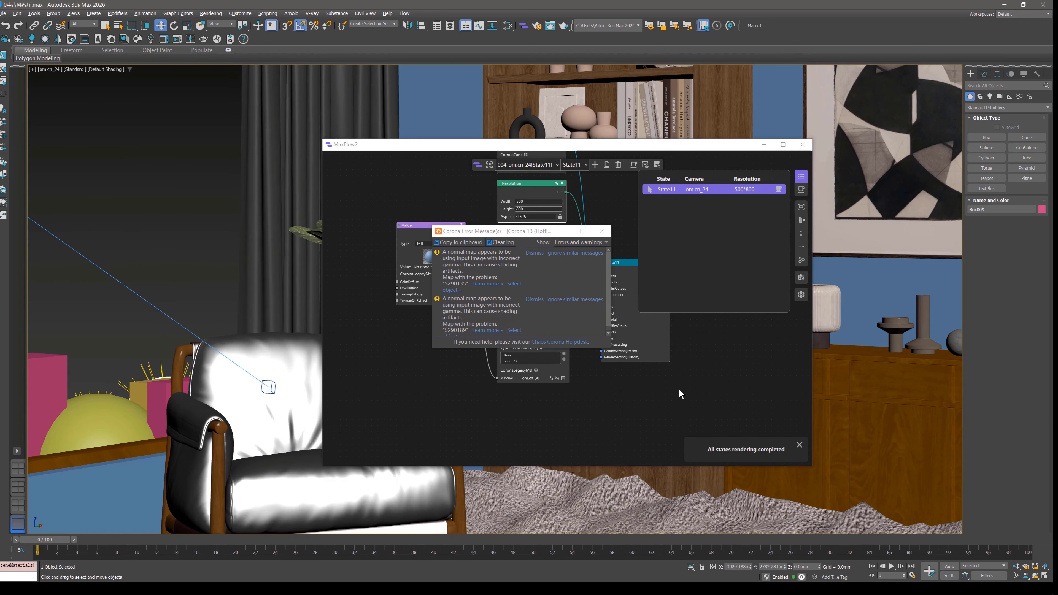
# Close the Corona error messages, the render state list and the completion notice.
pyautogui.click(601, 231)
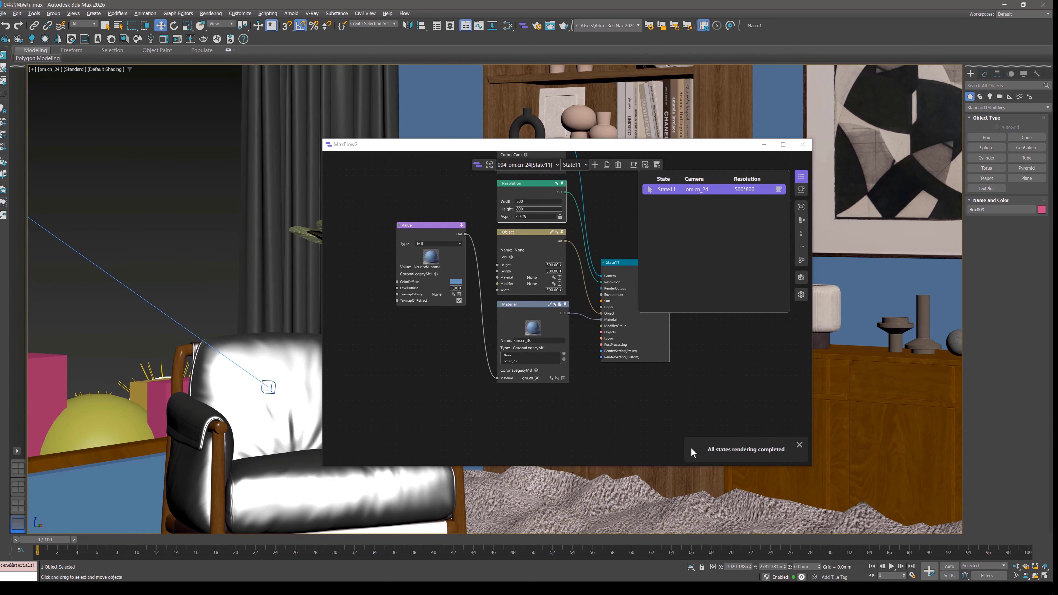
pyautogui.click(801, 175)
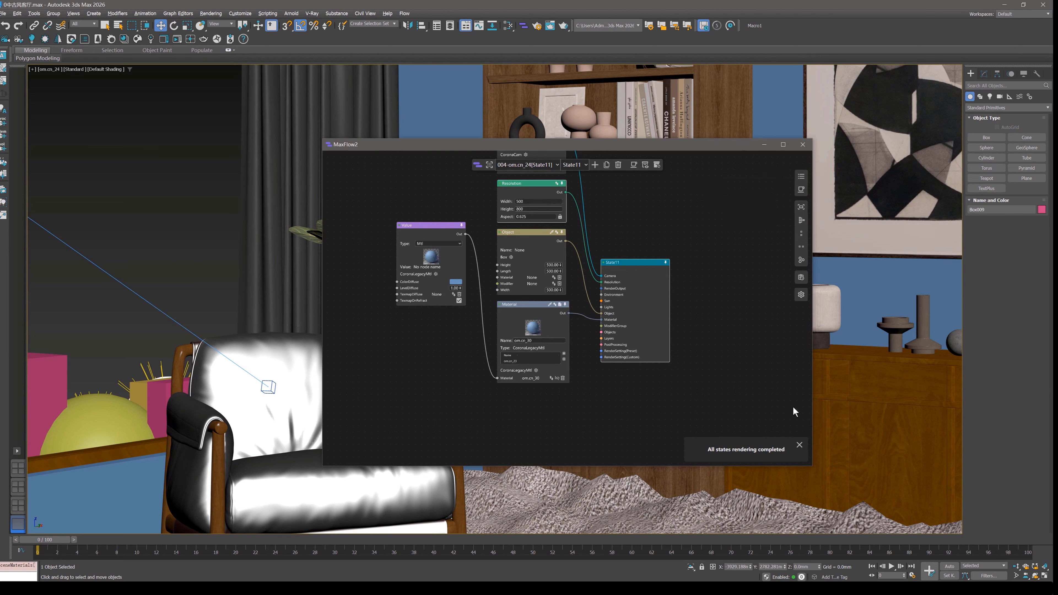
pyautogui.click(799, 445)
# Add a ModifierGroup node to State11's ModifierGroup input and place it beside the Material node.
pyautogui.moveTo(577, 231); pyautogui.dragTo(585, 303, button='middle')
pyautogui.scroll(2, 597, 324)
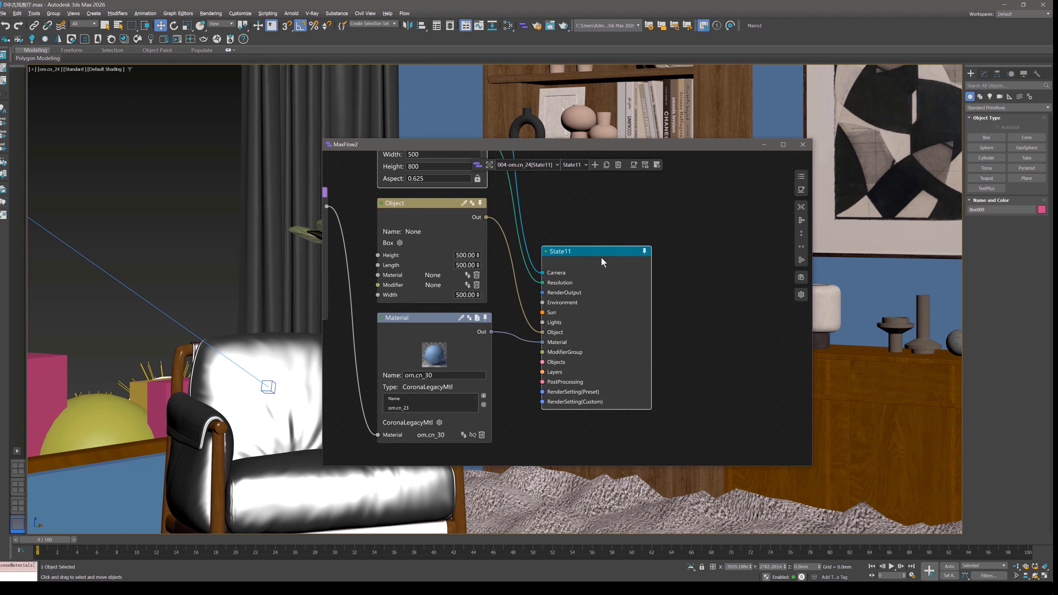
pyautogui.moveTo(603, 258); pyautogui.dragTo(679, 210)
pyautogui.scroll(2, 638, 315)
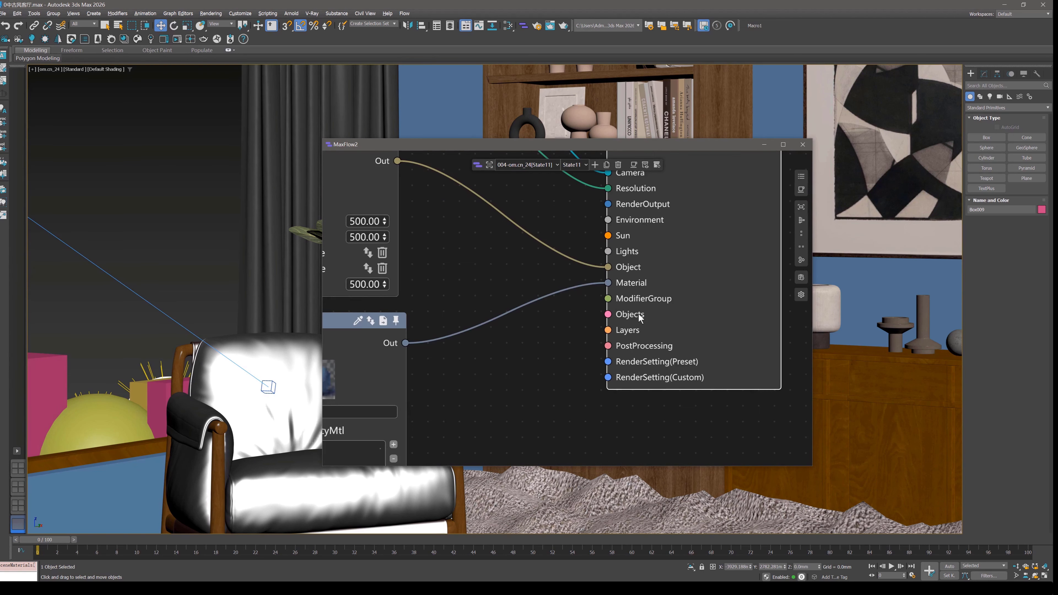
pyautogui.moveTo(641, 318); pyautogui.dragTo(606, 280, button='middle')
pyautogui.moveTo(573, 260); pyautogui.dragTo(470, 317)
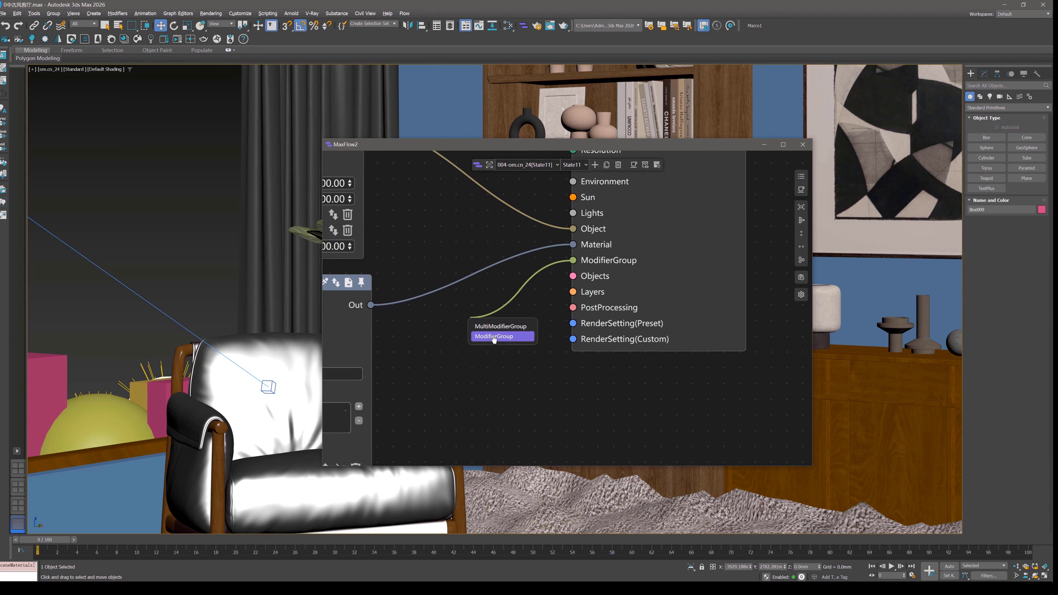
pyautogui.click(494, 337)
pyautogui.moveTo(503, 353); pyautogui.dragTo(451, 364)
# Switch the viewport to the perspective view and select the pink box Box009 behind the books.
pyautogui.click(246, 401)
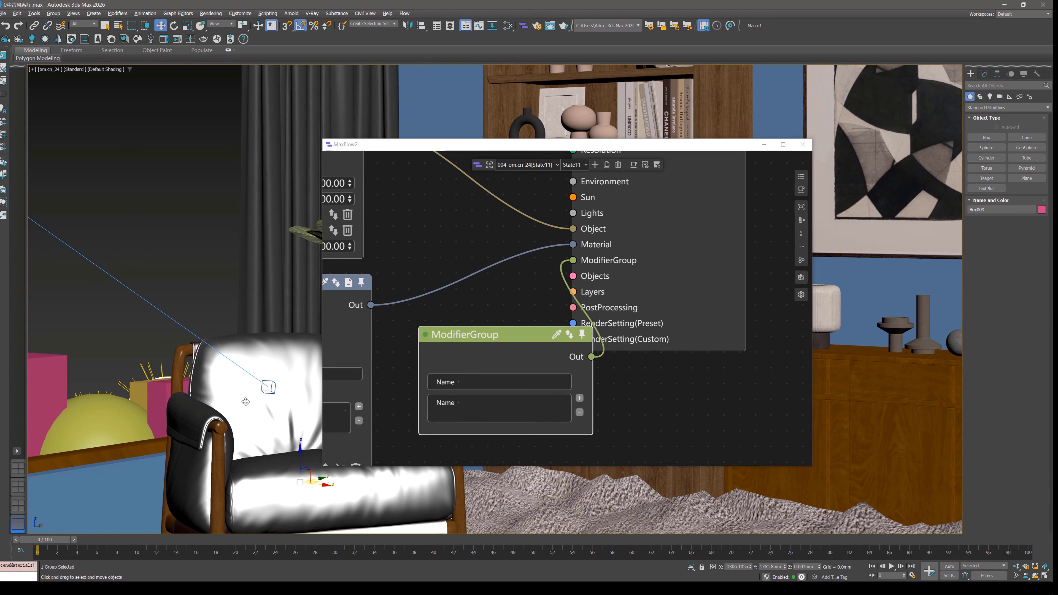
pyautogui.click(200, 242)
pyautogui.press('p')
pyautogui.scroll(-5, 232, 246)
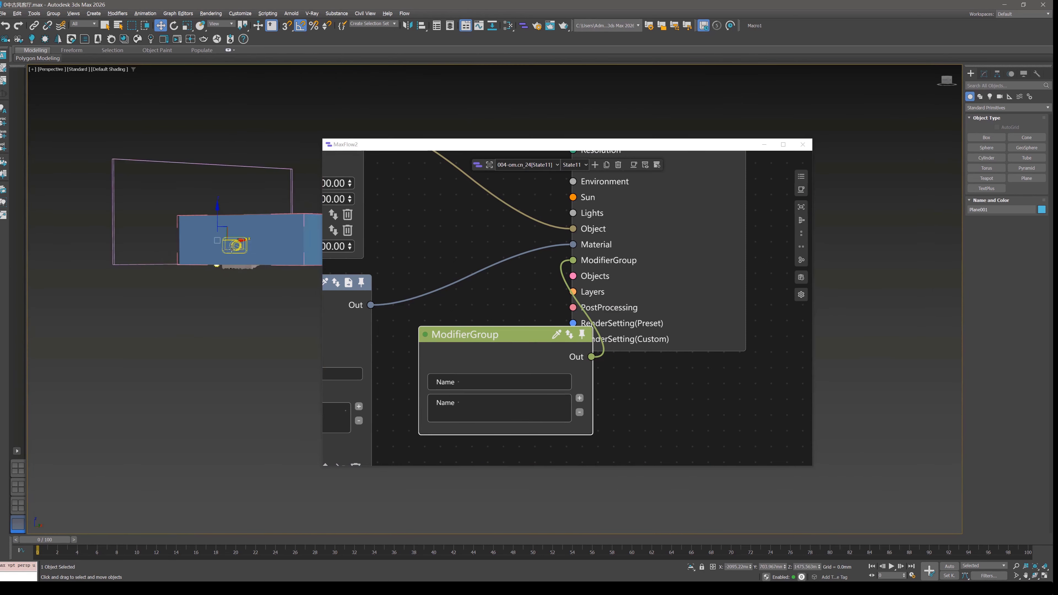
pyautogui.keyDown('alt'); pyautogui.moveTo(232, 249); pyautogui.dragTo(253, 279, button='middle'); pyautogui.keyUp('alt')
pyautogui.scroll(8, 257, 259)
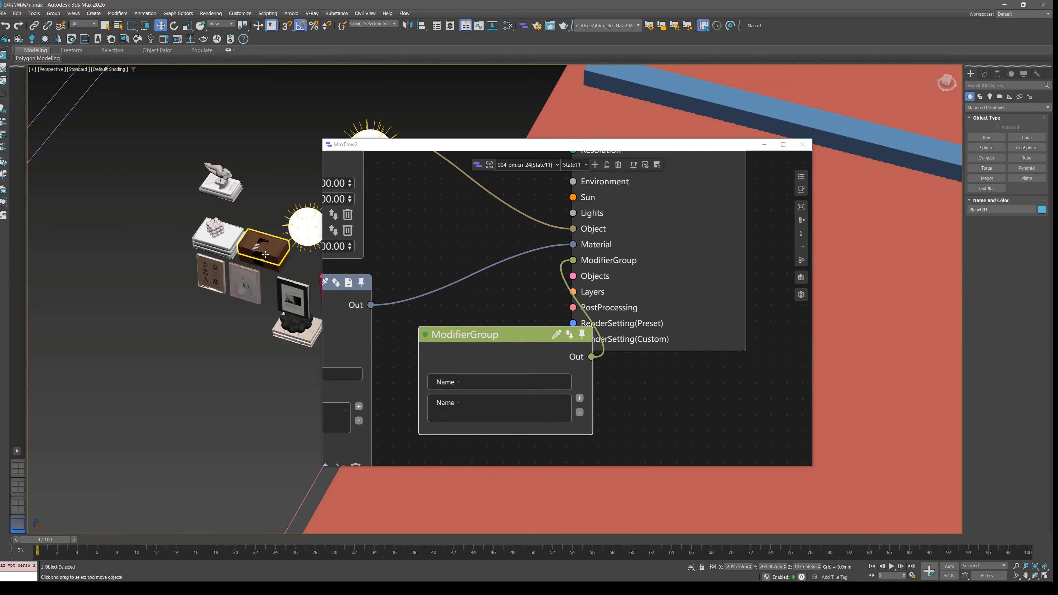
pyautogui.moveTo(251, 208); pyautogui.dragTo(207, 230, button='middle')
pyautogui.click(301, 288)
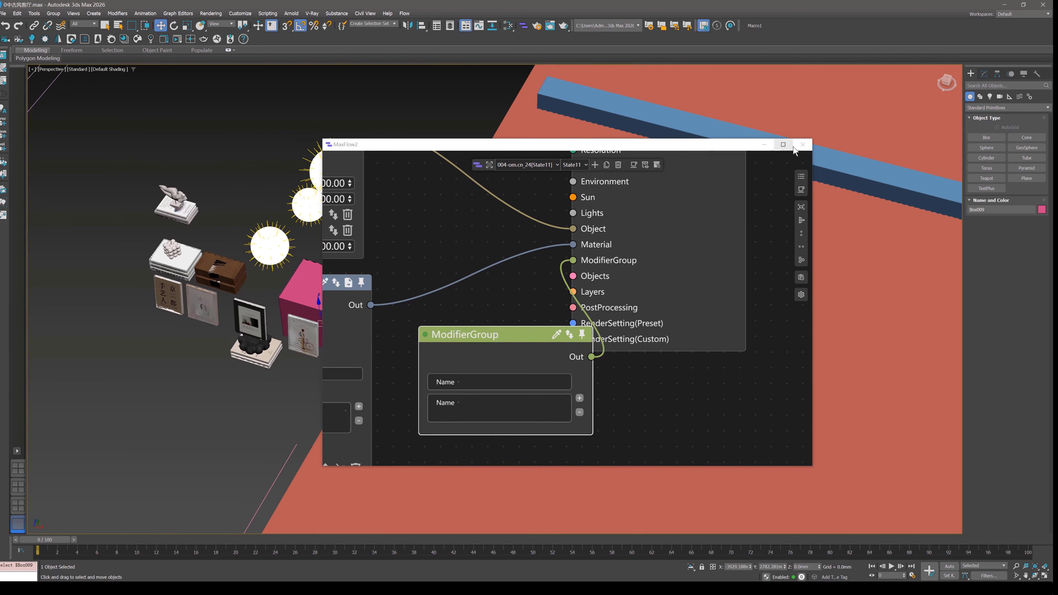
# Add a Bend modifier to Box009.
pyautogui.click(984, 74)
pyautogui.click(1004, 96)
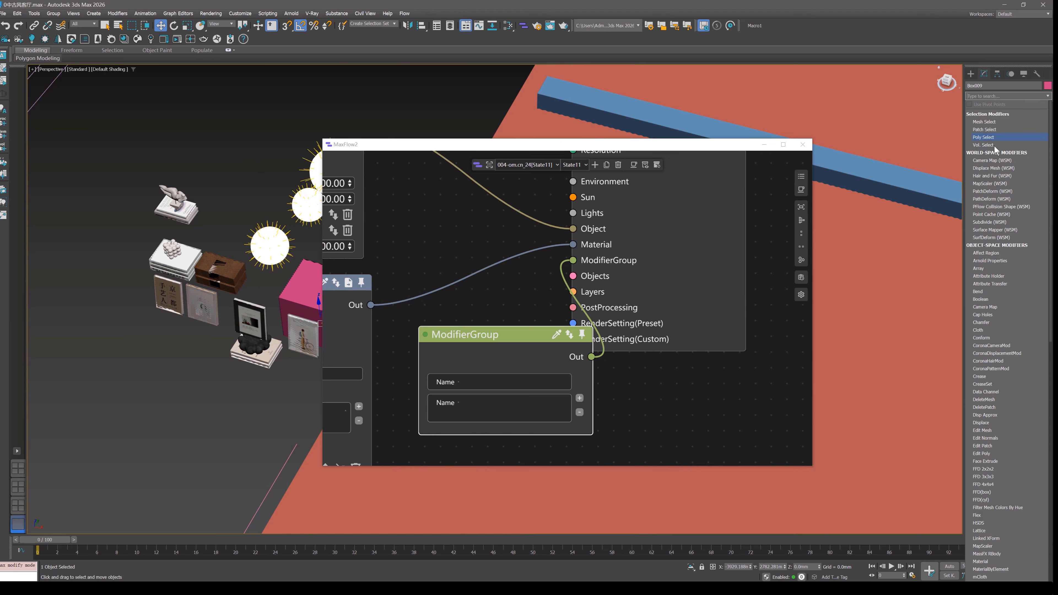
pyautogui.click(985, 292)
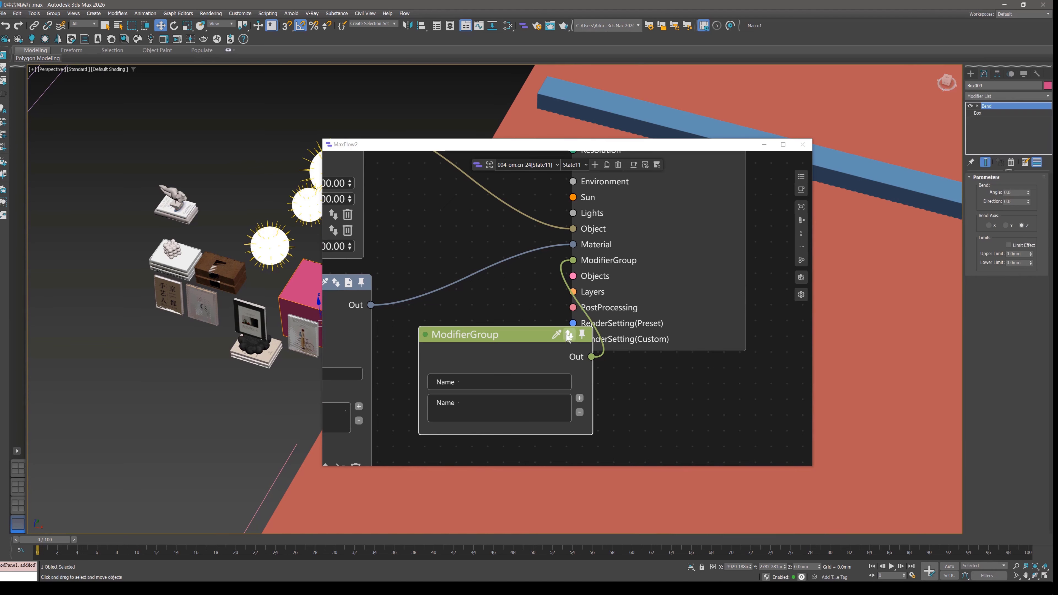
# Pick Box009 with its Bend modifier into the ModifierGroup node and expose the BendMod property.
pyautogui.click(295, 292)
pyautogui.moveTo(519, 365); pyautogui.dragTo(470, 294)
pyautogui.moveTo(526, 356); pyautogui.dragTo(648, 243, button='middle')
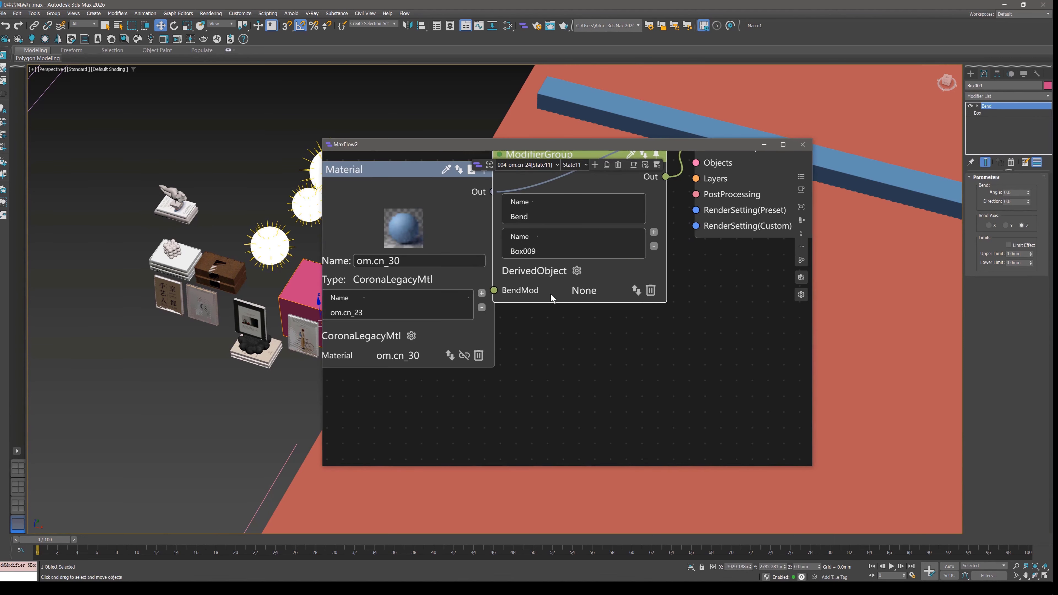
# Connect a Value node of type Modifier with an Angle property to the BendMod input and place it below the ModifierGroup node.
pyautogui.moveTo(552, 297); pyautogui.dragTo(533, 271)
pyautogui.click(538, 371)
pyautogui.moveTo(644, 413); pyautogui.dragTo(621, 356, button='middle')
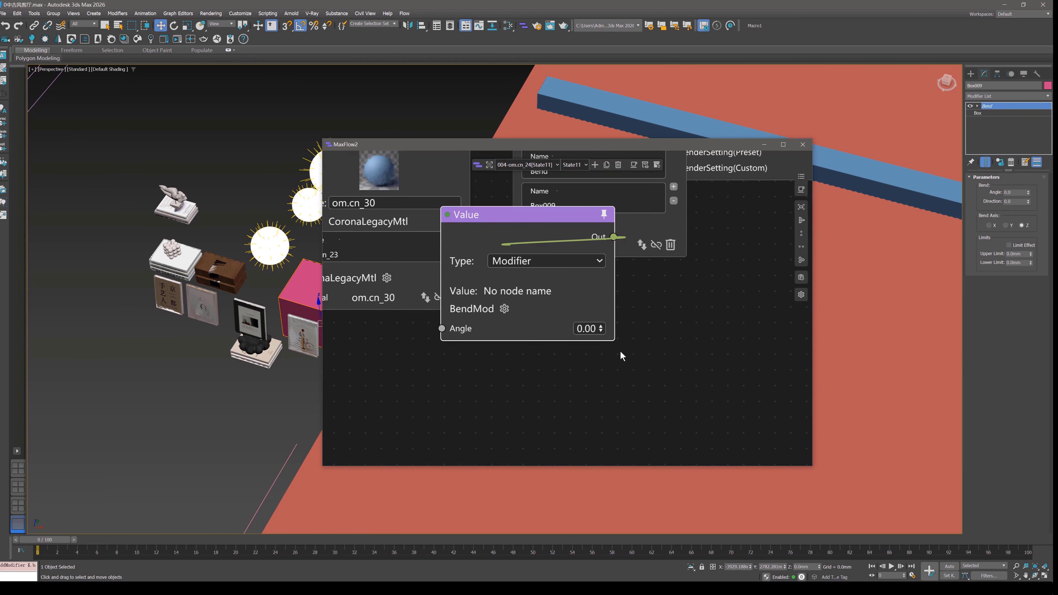
pyautogui.click(1014, 193)
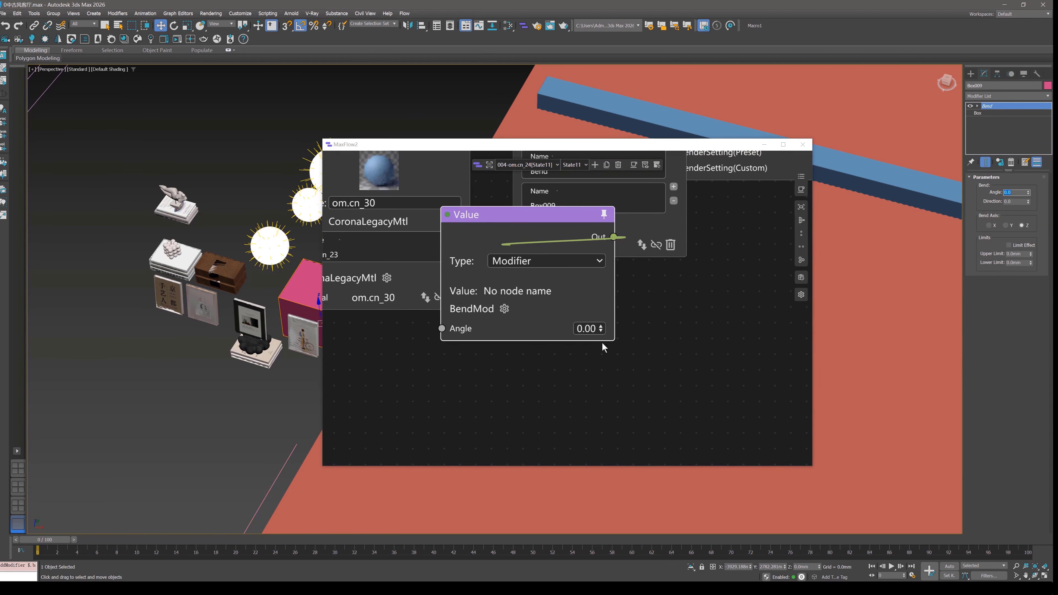
pyautogui.click(530, 238)
pyautogui.moveTo(530, 237); pyautogui.dragTo(514, 275)
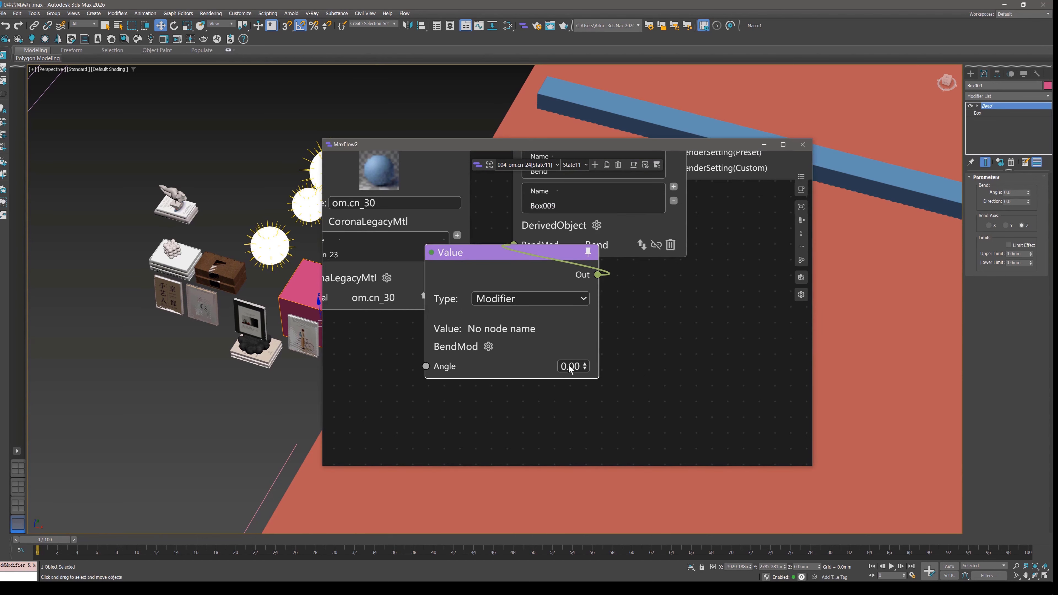
# Set the BendMod Angle in the Value node to 90 and move the node clear of the ModifierGroup node.
pyautogui.doubleClick(570, 367)
pyautogui.write('90')
pyautogui.press('Return')
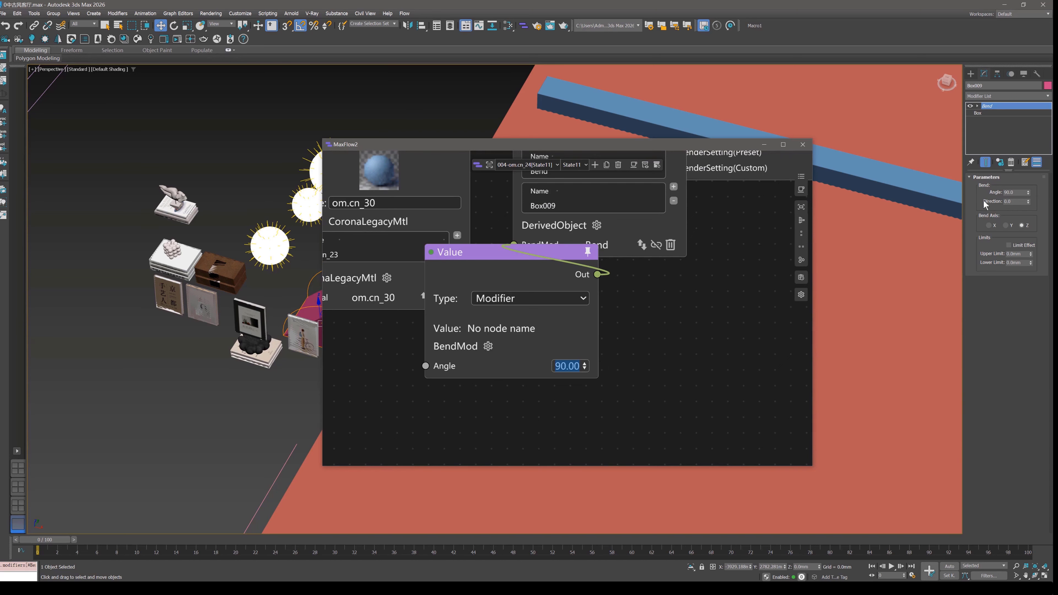
pyautogui.moveTo(490, 258); pyautogui.dragTo(408, 336)
# Delete the Bend modifier from Box009's stack, then reapply State11 and check the modifier's angle.
pyautogui.click(1011, 162)
pyautogui.moveTo(758, 245); pyautogui.dragTo(600, 389, button='middle')
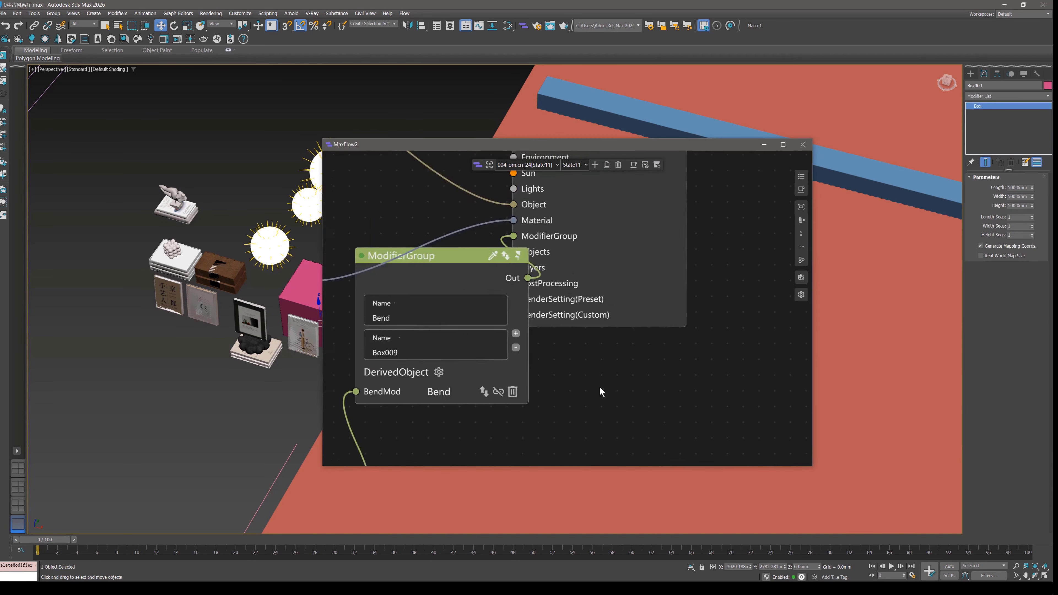
pyautogui.scroll(-5, 603, 387)
pyautogui.scroll(3, 603, 269)
pyautogui.doubleClick(603, 263)
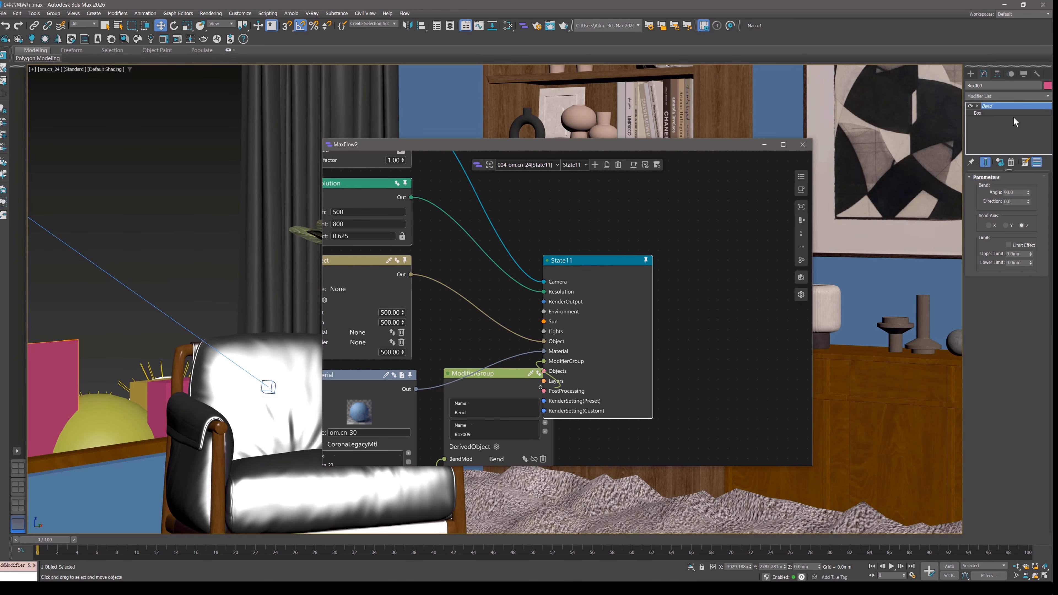
pyautogui.doubleClick(1018, 193)
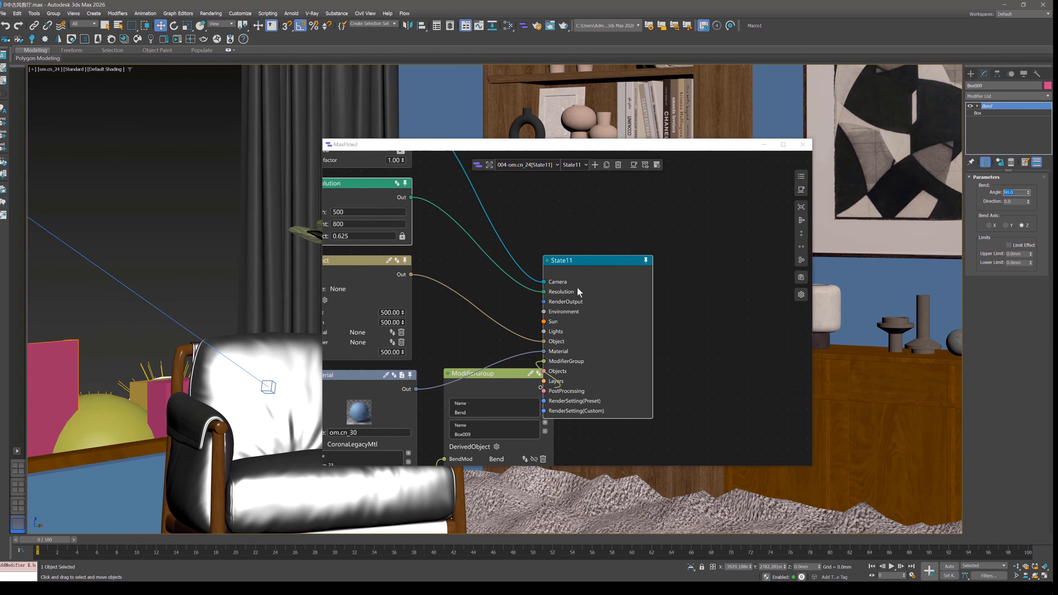
# Move the State11 node away from the ModifierGroup node and add a Layers node to its Layers input.
pyautogui.scroll(-3, 578, 289)
pyautogui.moveTo(604, 294); pyautogui.dragTo(704, 272)
pyautogui.scroll(5, 662, 333)
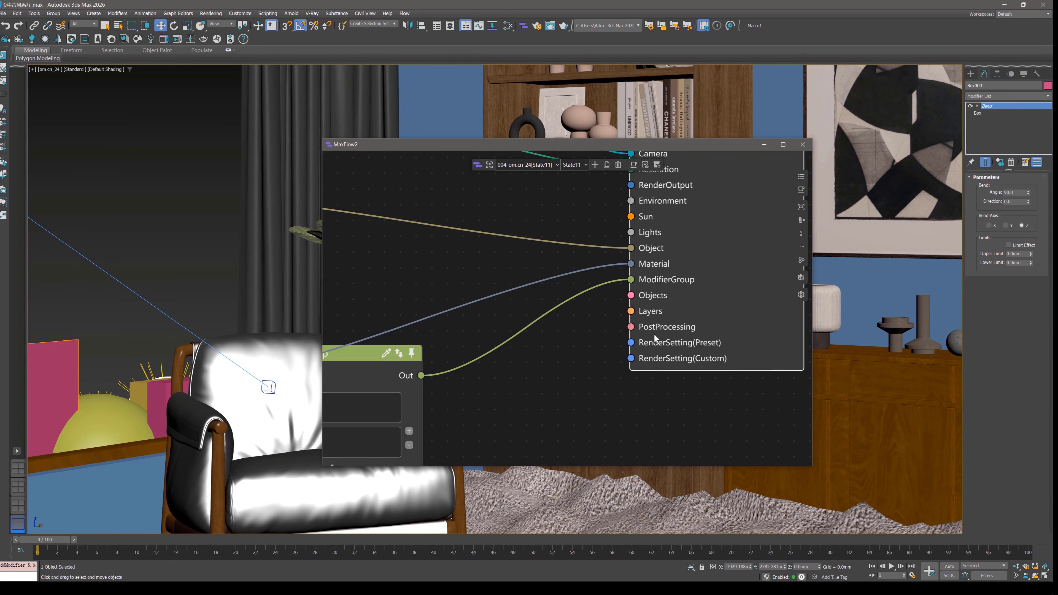
pyautogui.moveTo(631, 295); pyautogui.dragTo(554, 341)
pyautogui.click(543, 350)
pyautogui.click(568, 351)
# Add layer 0 to the Layers node and set it to hidden.
pyautogui.click(576, 390)
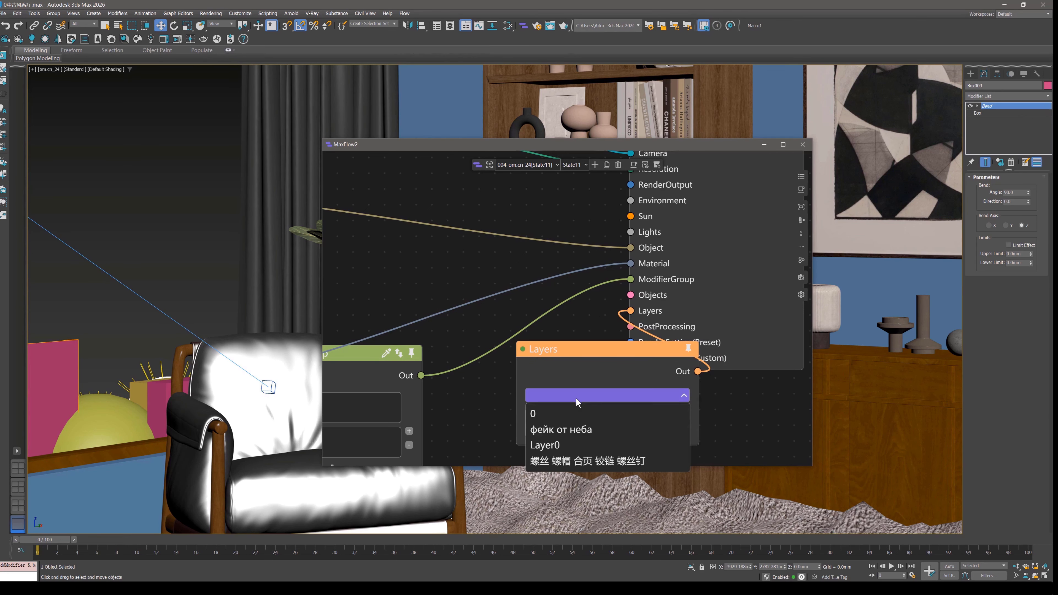
pyautogui.click(571, 408)
pyautogui.click(590, 431)
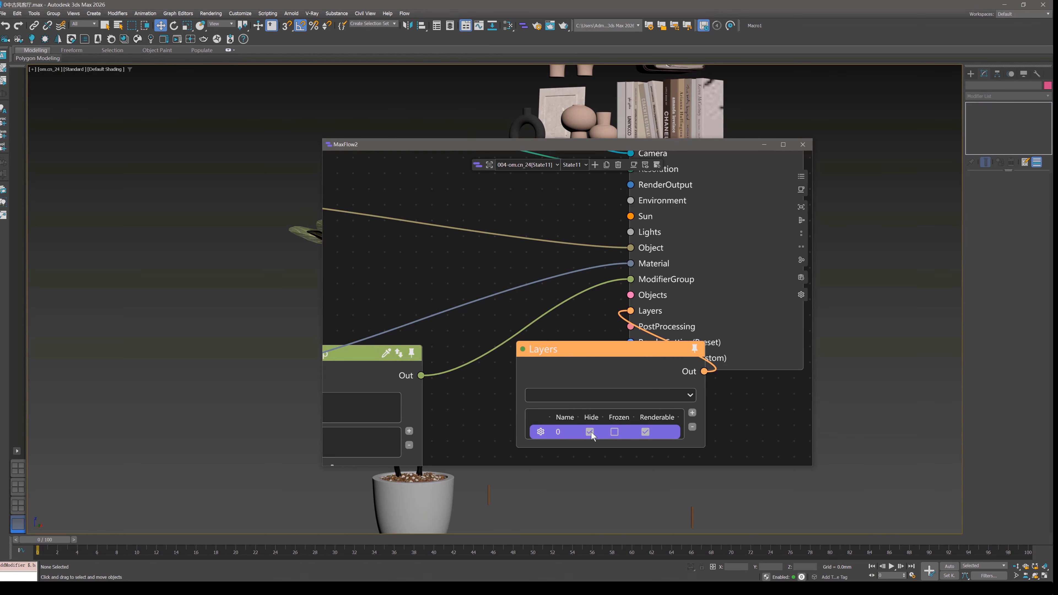
# Turn off hiding for layer 0 in the Layers node and move the node clear of the State11 node.
pyautogui.click(590, 432)
pyautogui.moveTo(610, 350); pyautogui.dragTo(429, 292)
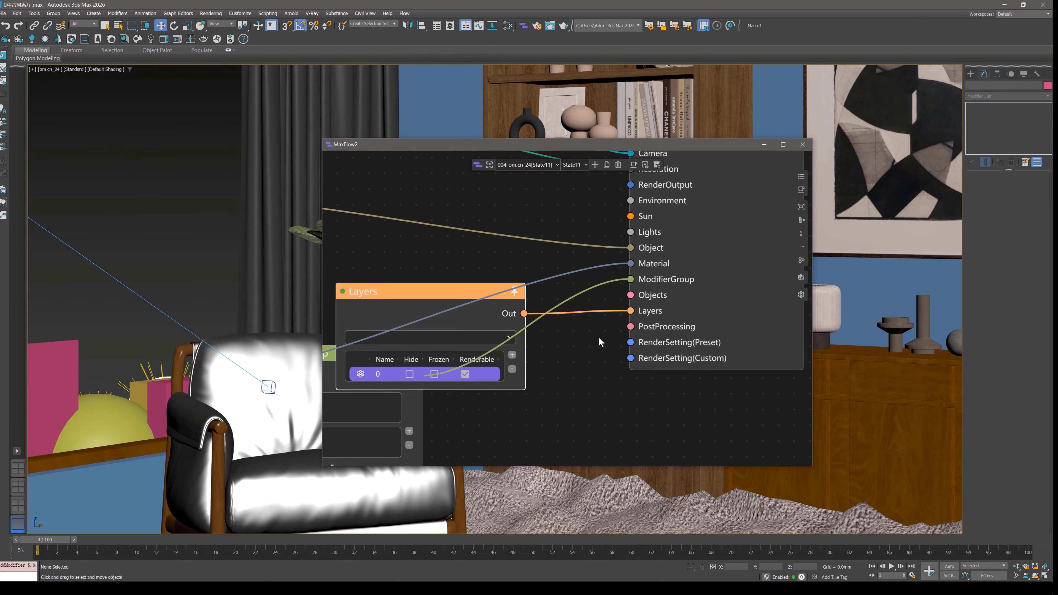
# Add a PostProcessing node with one preset to State11's PostProcessing input and open the Corona frame buffer.
pyautogui.moveTo(624, 331); pyautogui.dragTo(544, 367)
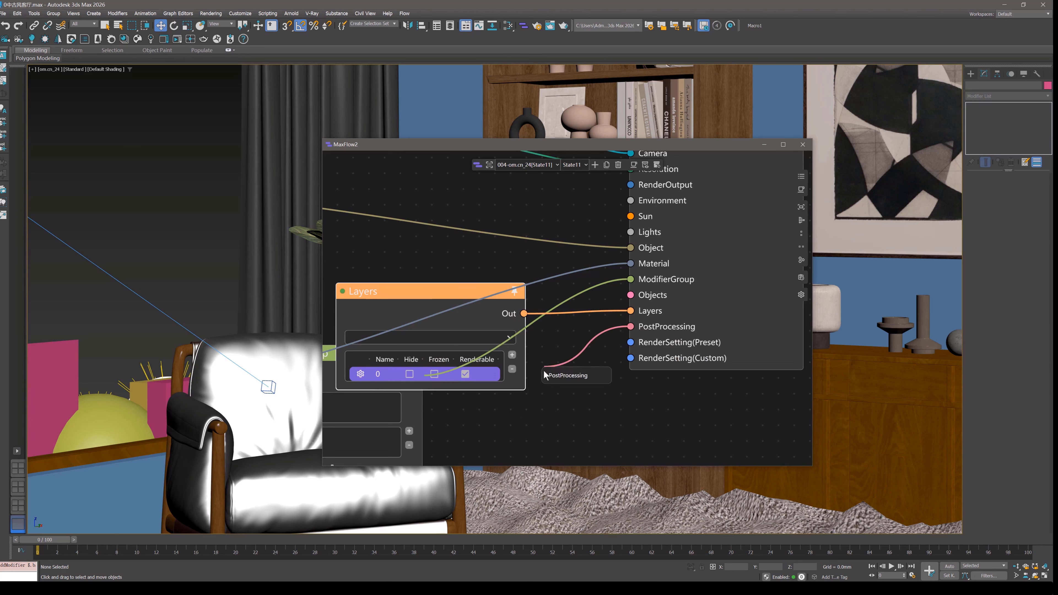
pyautogui.click(569, 383)
pyautogui.moveTo(612, 385); pyautogui.dragTo(569, 338)
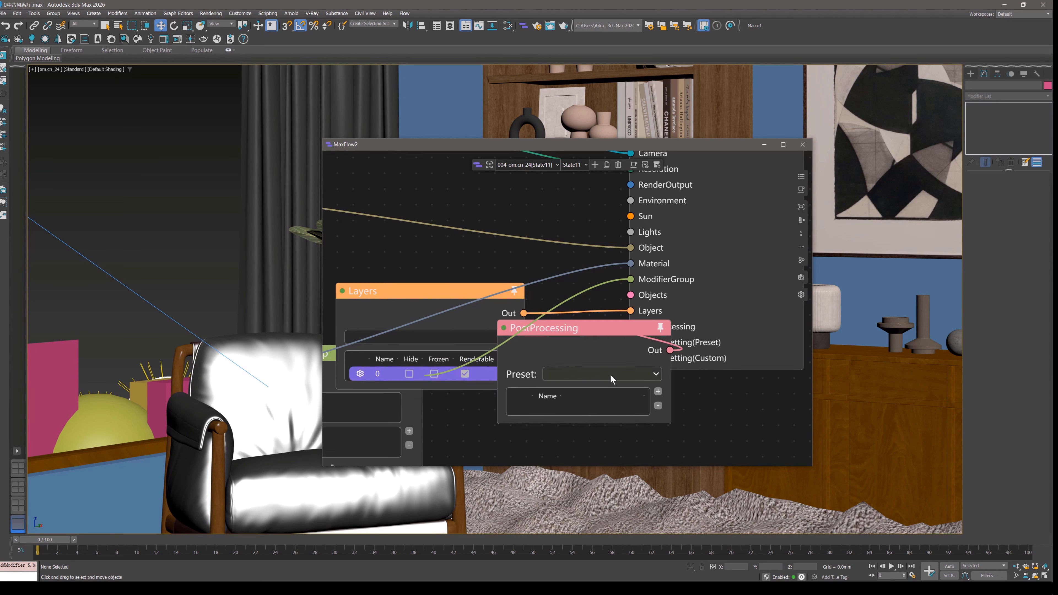
pyautogui.click(163, 39)
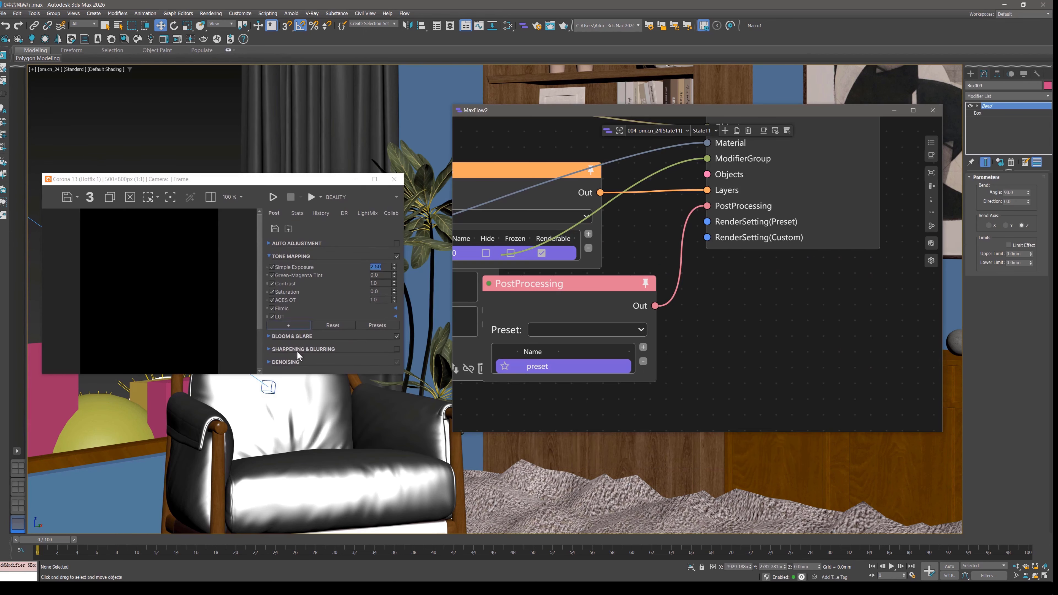
# Set Simple Exposure to 0 in the Corona tone mapping, then reapply the state and check the exposure value.
pyautogui.doubleClick(381, 267)
pyautogui.write('0')
pyautogui.press('Return')
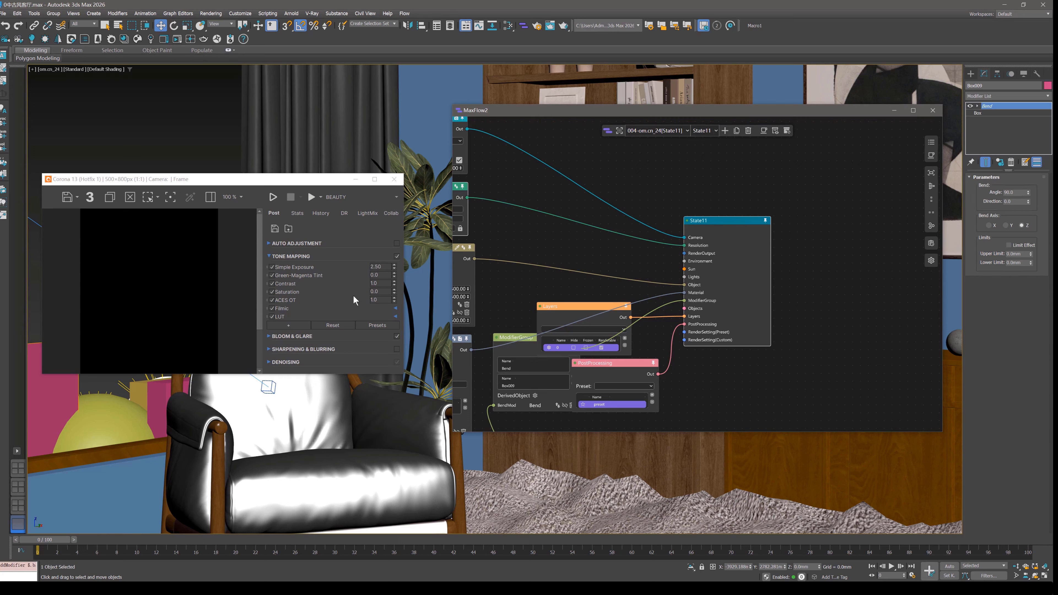
pyautogui.moveTo(385, 267); pyautogui.dragTo(370, 267)
# Move the PostProcessing node below the Layers and ModifierGroup nodes, and shift the State11 node away from them.
pyautogui.moveTo(544, 284)
pyautogui.mouseDown(button='middle')
pyautogui.moveTo(544, 208)
pyautogui.moveTo(564, 166)
pyautogui.moveTo(547, 268)
pyautogui.mouseUp(button='middle')
pyautogui.scroll(2, 635, 269)
pyautogui.moveTo(635, 269); pyautogui.dragTo(591, 345)
pyautogui.moveTo(605, 330); pyautogui.dragTo(590, 301, button='middle')
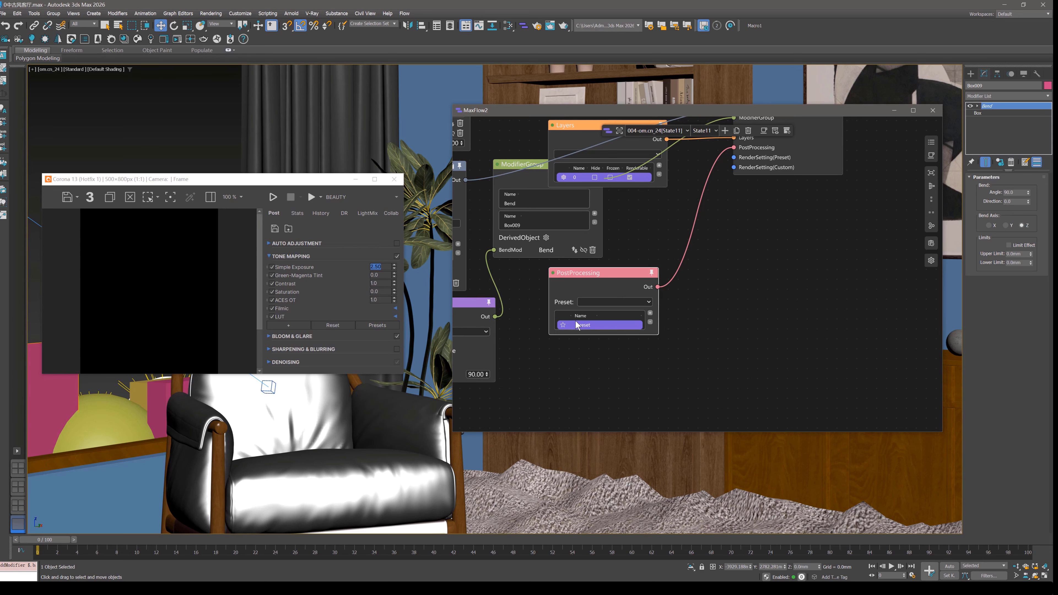
pyautogui.moveTo(716, 216); pyautogui.dragTo(636, 248, button='middle')
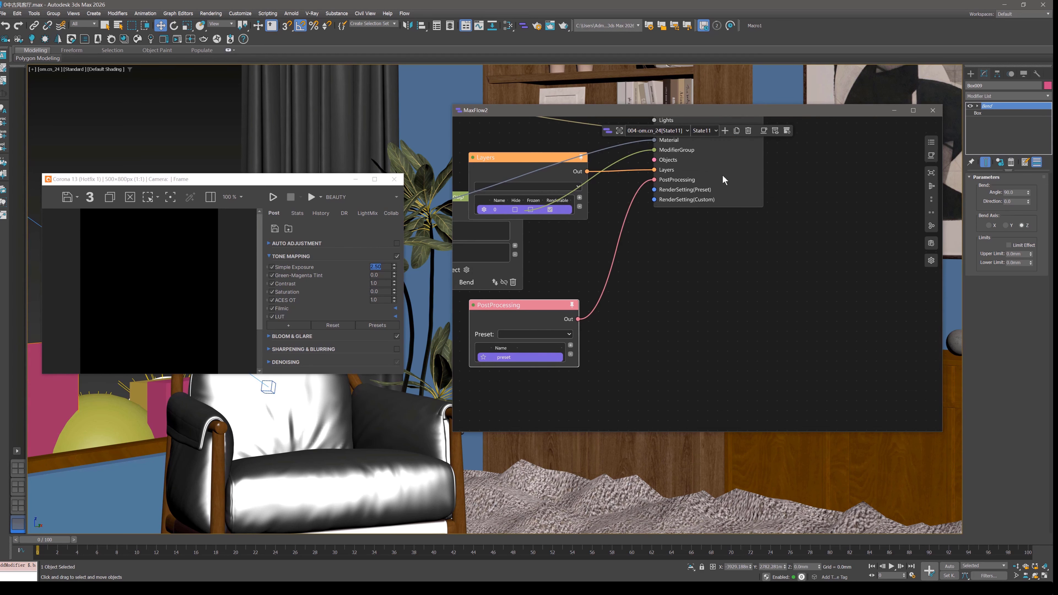
pyautogui.moveTo(724, 180); pyautogui.dragTo(750, 221)
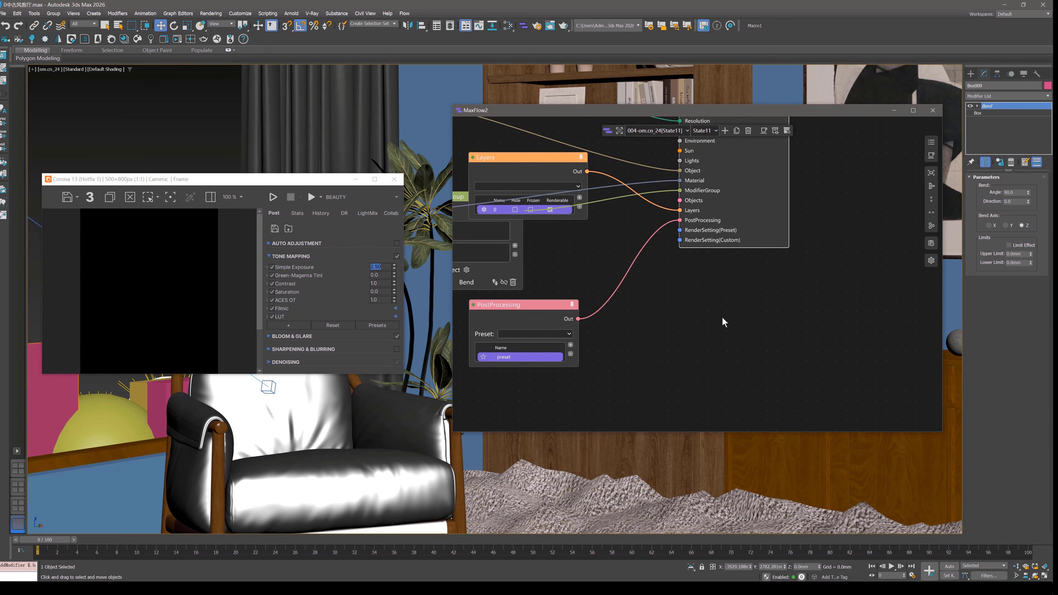
# Add a RenderSetting(Preset) node to State11's RenderSetting(Preset) input and examine the preset and renderer options in Render Setup.
pyautogui.scroll(3, 721, 317)
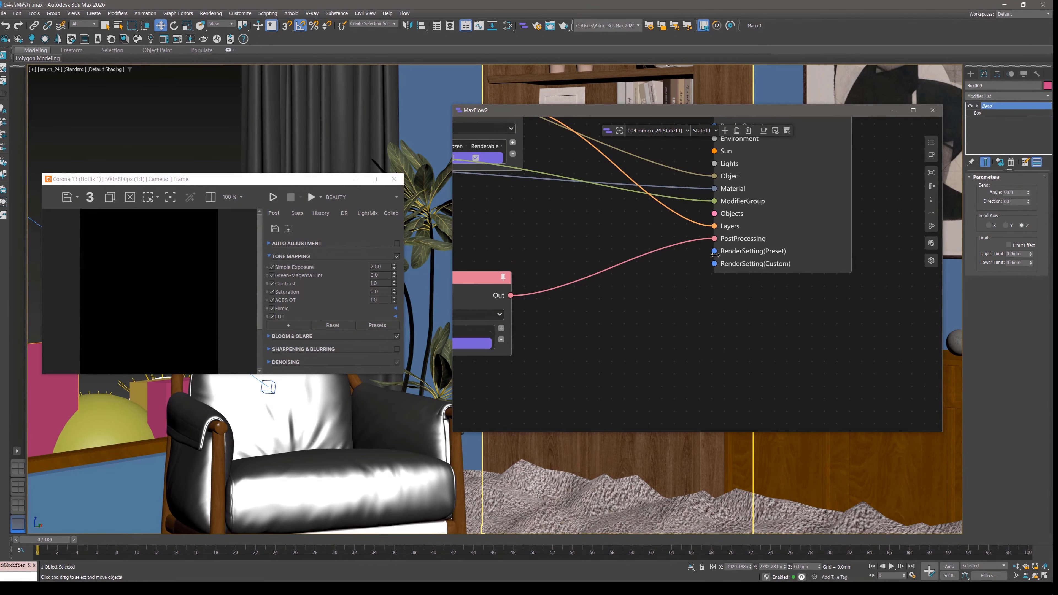
pyautogui.moveTo(714, 251); pyautogui.dragTo(624, 297)
pyautogui.click(660, 307)
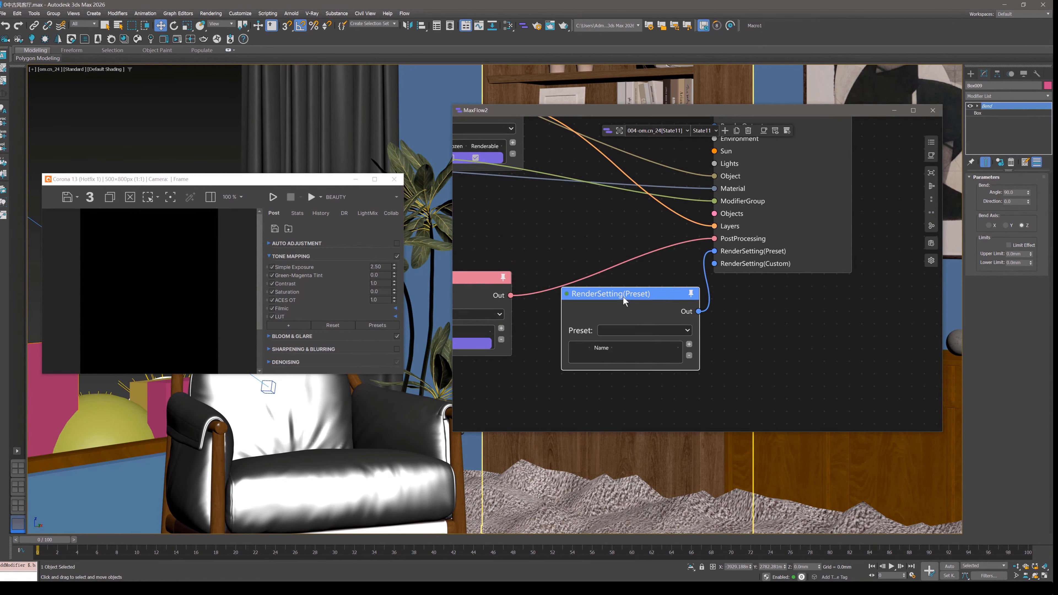
pyautogui.click(536, 25)
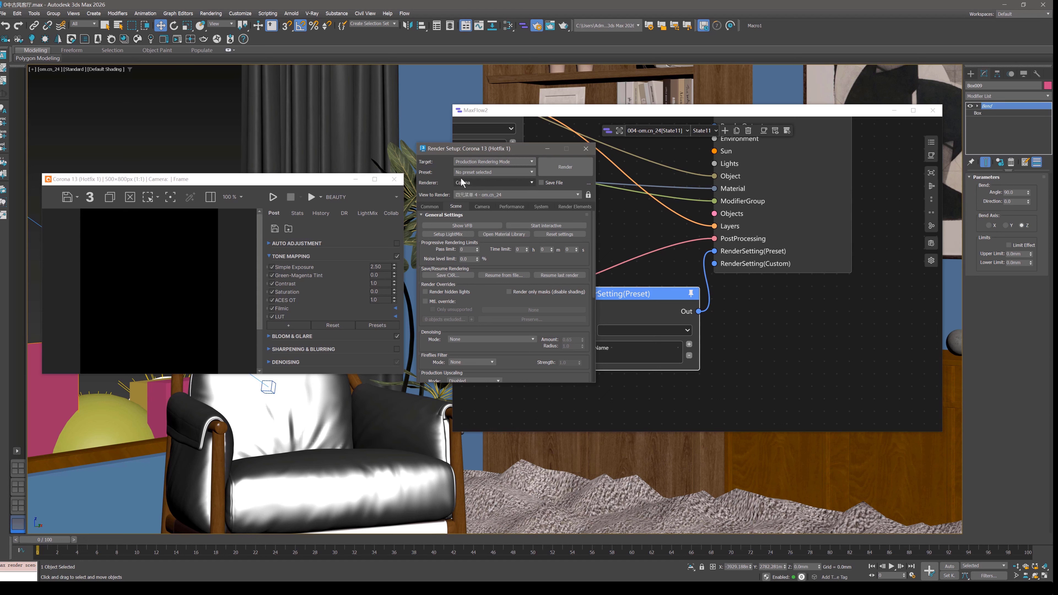
pyautogui.click(587, 148)
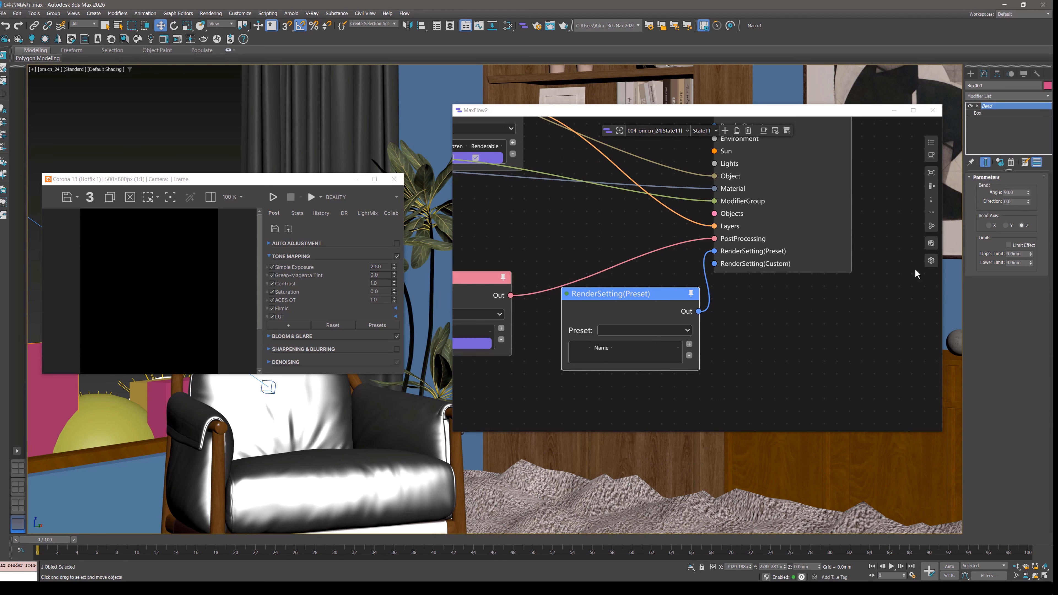
# Review the SceneManager options in the MaxFlow2 settings, including applying RPS settings only when batch rendering starts.
pyautogui.click(931, 261)
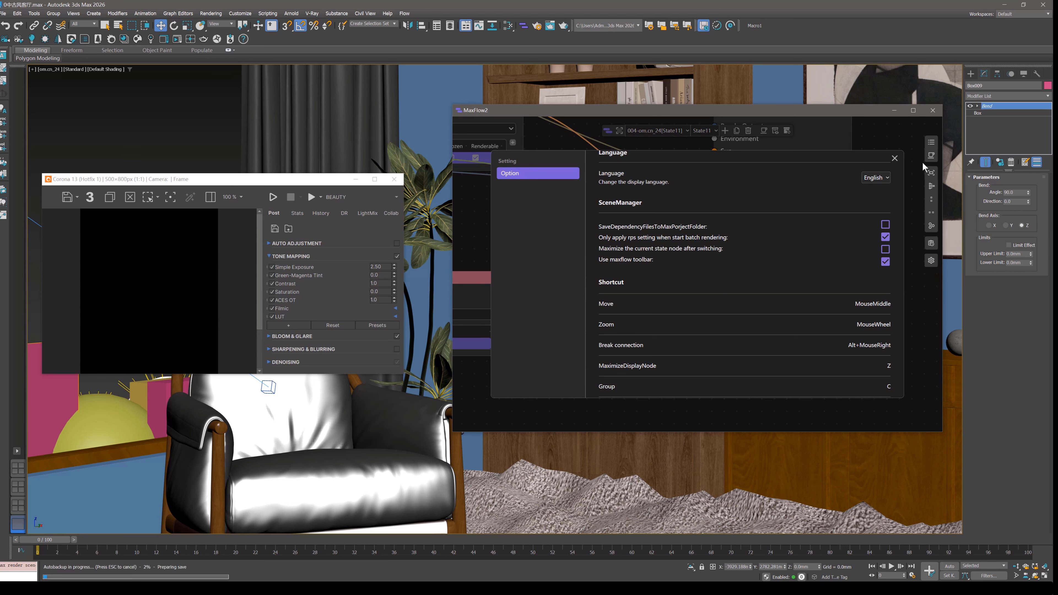
pyautogui.click(896, 158)
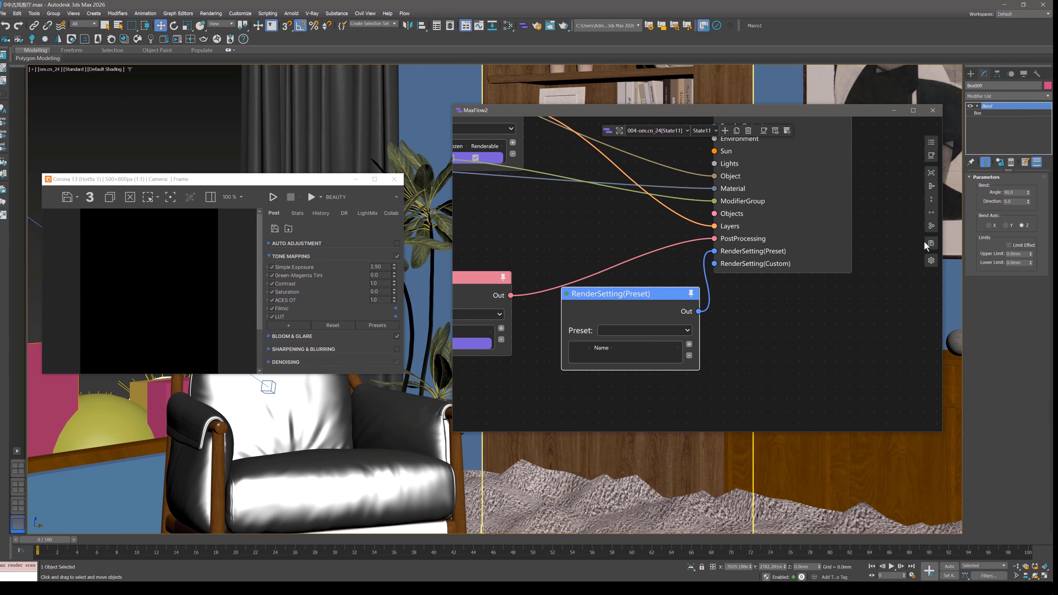
pyautogui.click(932, 260)
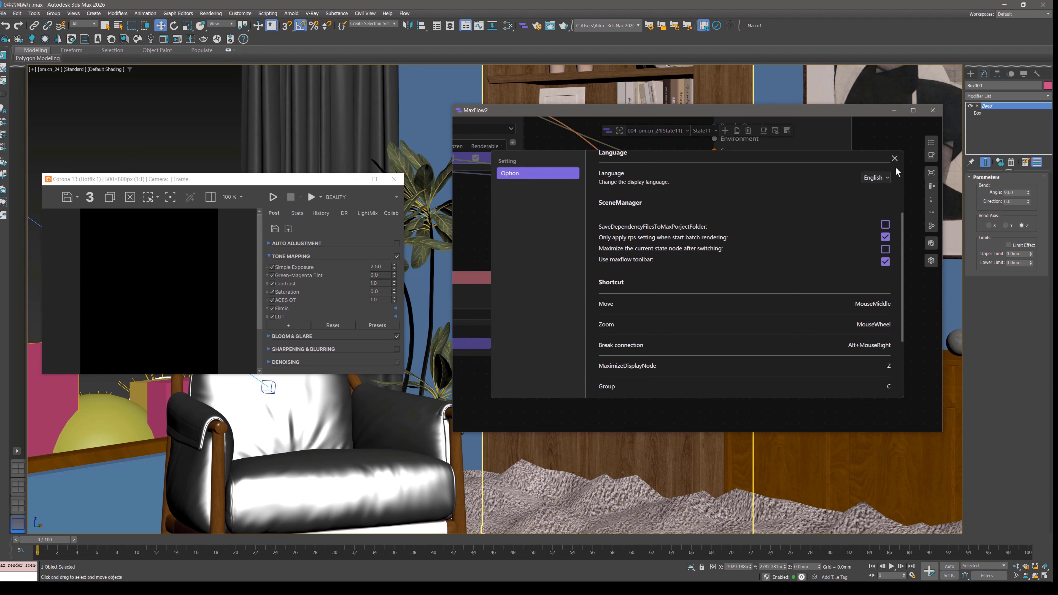
pyautogui.click(895, 158)
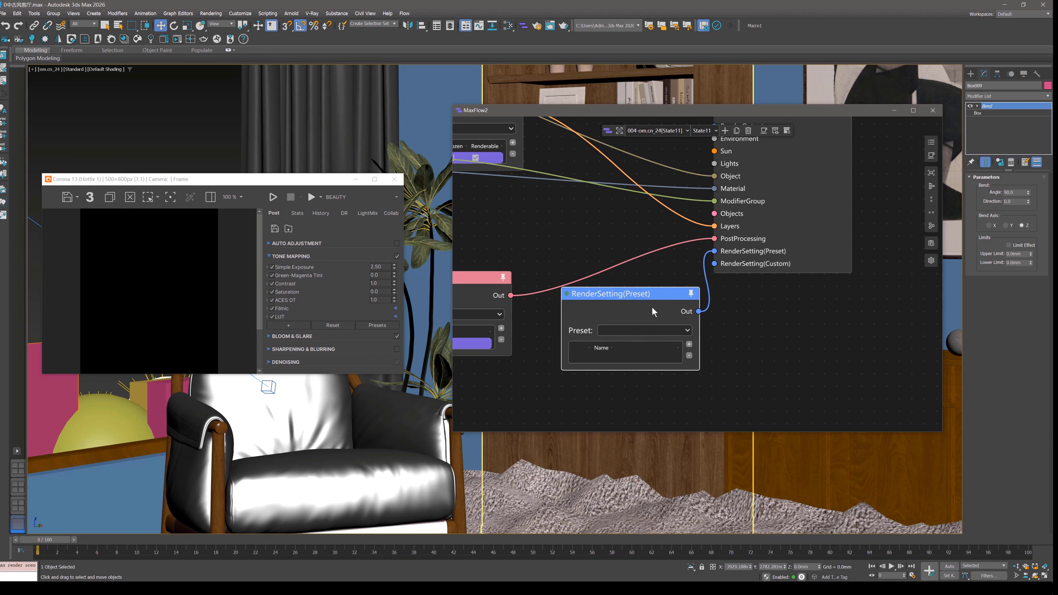
# Connect a RenderSetting(Custom) node to State11, delete the RenderSetting(Preset) node and place the custom node in its spot.
pyautogui.moveTo(651, 295); pyautogui.dragTo(635, 299)
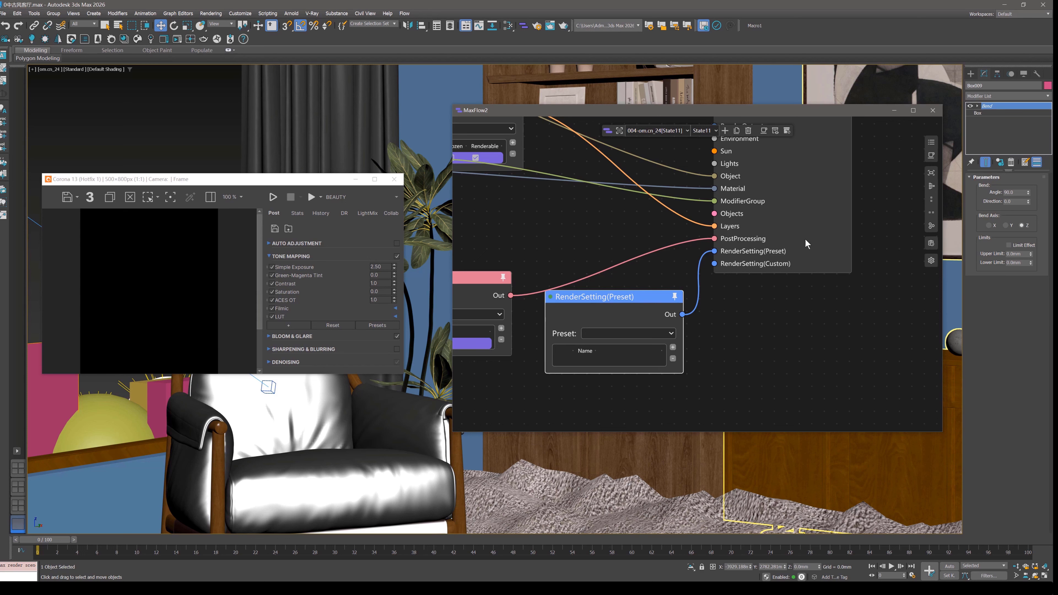
pyautogui.moveTo(709, 256); pyautogui.dragTo(723, 303)
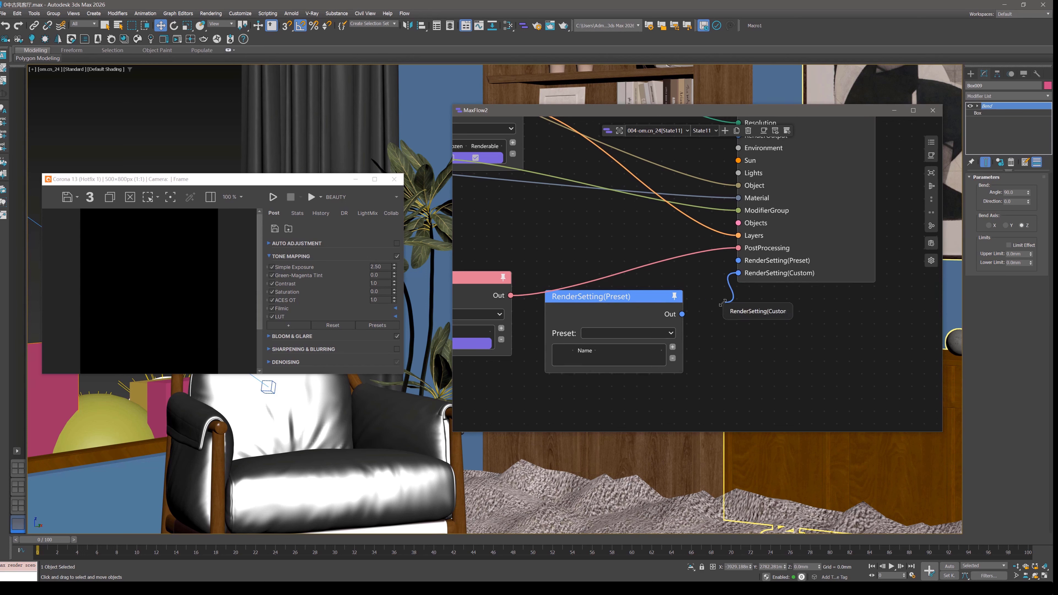
pyautogui.click(757, 316)
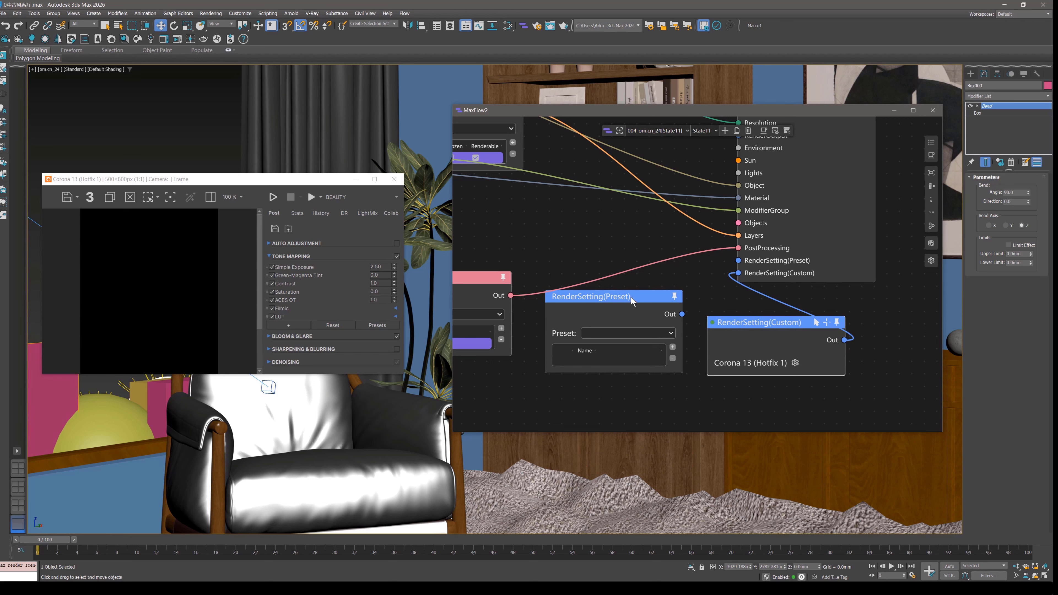
pyautogui.moveTo(630, 296); pyautogui.dragTo(615, 252)
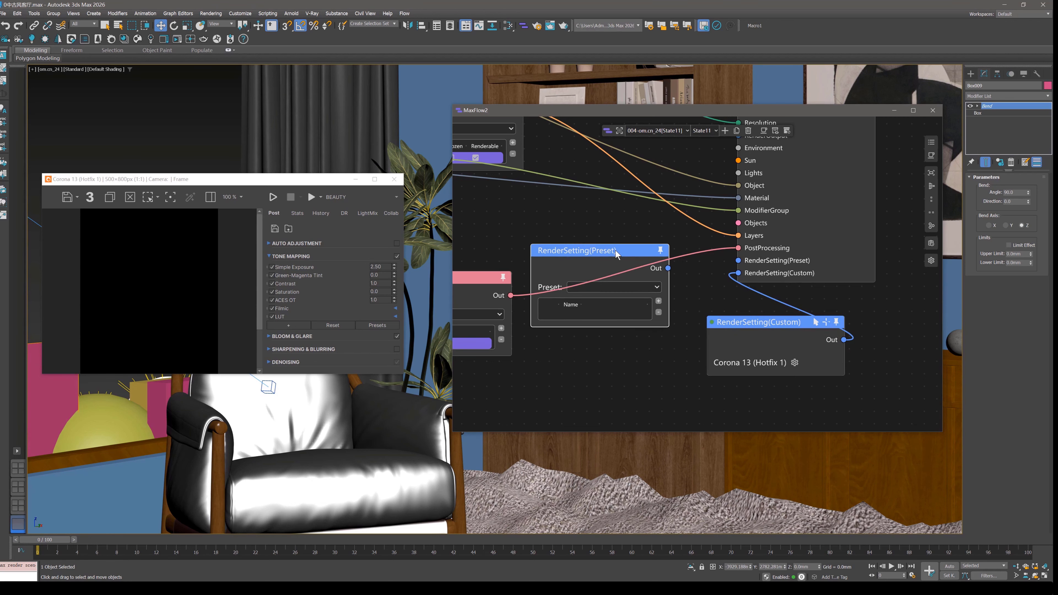
pyautogui.press('Delete')
pyautogui.moveTo(787, 331); pyautogui.dragTo(653, 313)
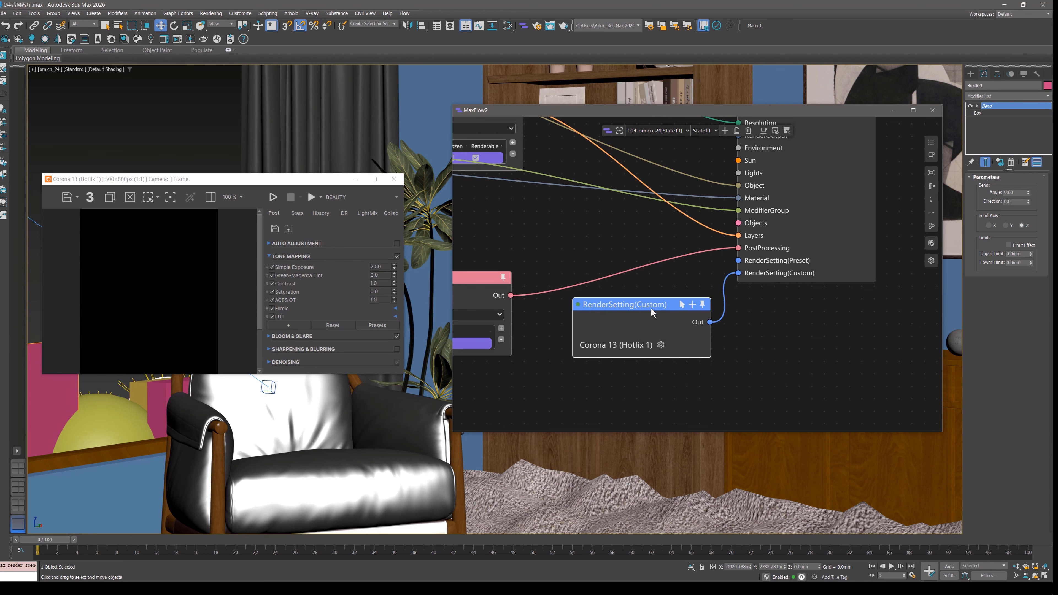
# Search the custom node's Corona properties for "pass" and enable Main PassLimit for the project.
pyautogui.click(661, 345)
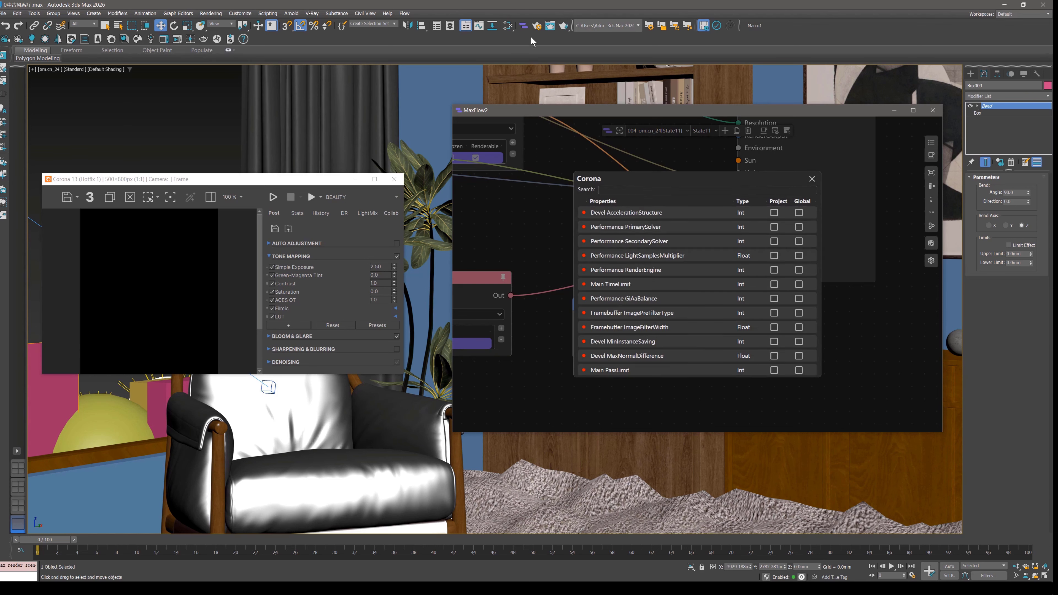
pyautogui.click(536, 27)
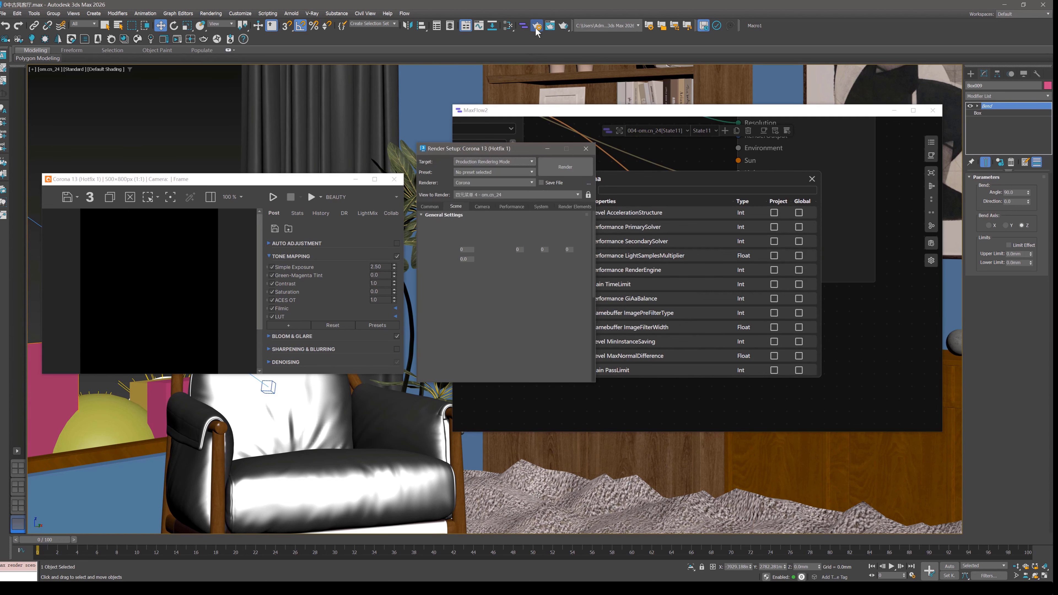
pyautogui.click(466, 249)
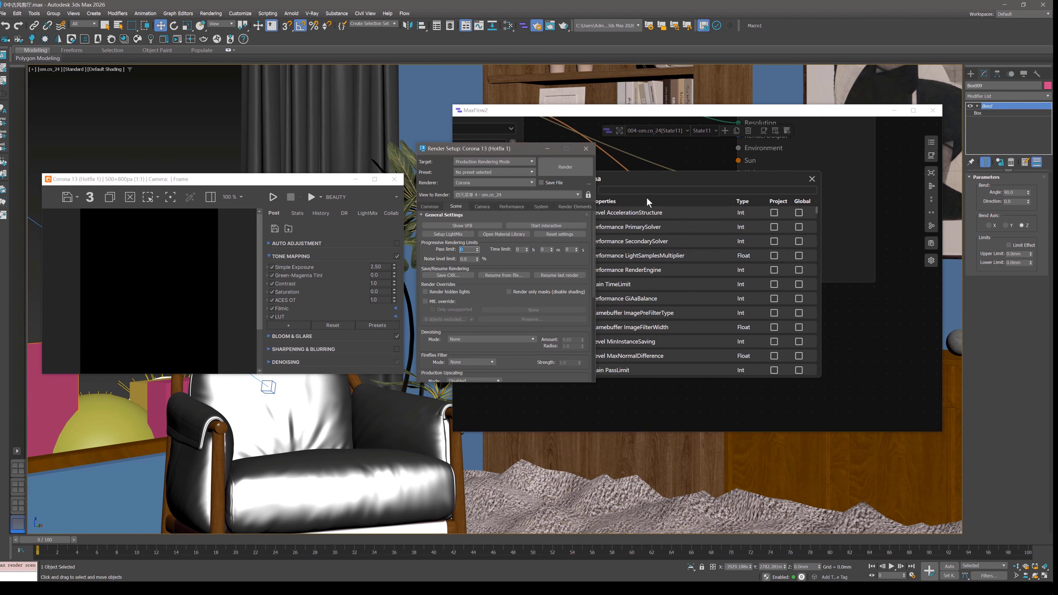
pyautogui.moveTo(513, 155); pyautogui.dragTo(396, 140)
pyautogui.click(621, 190)
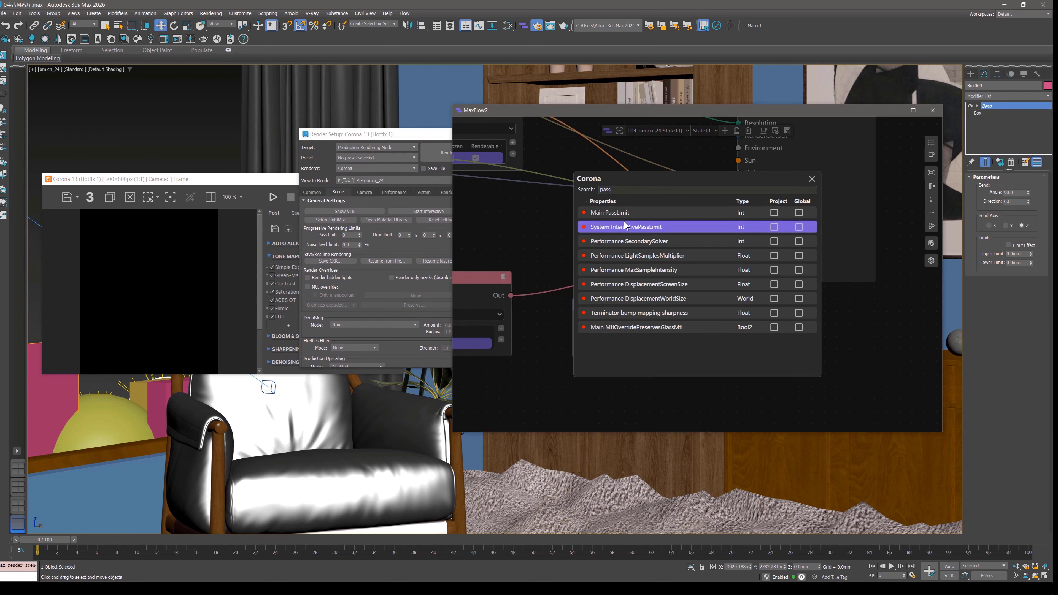
pyautogui.click(774, 213)
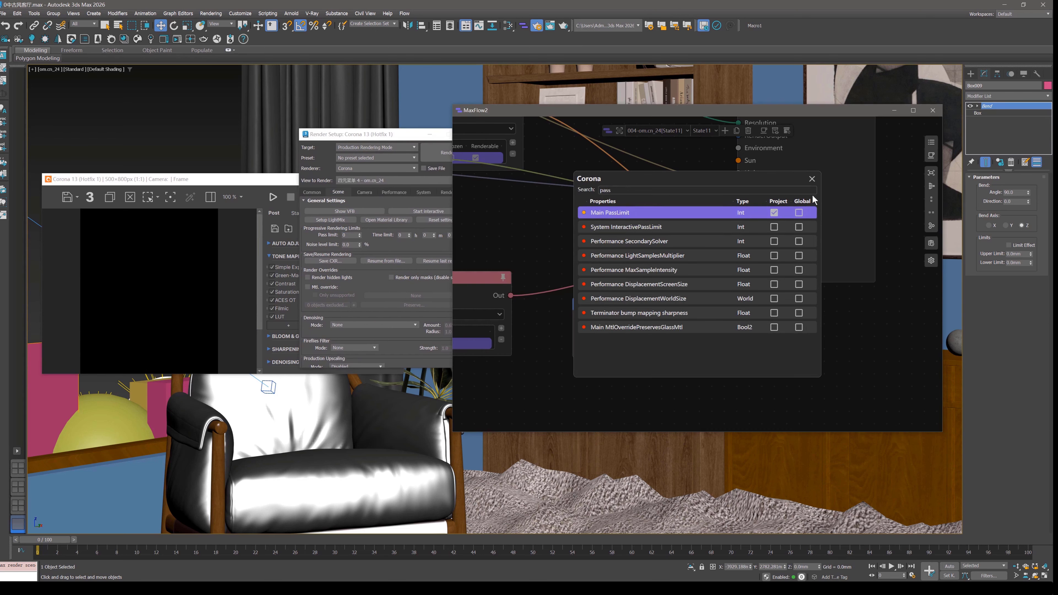
pyautogui.click(812, 179)
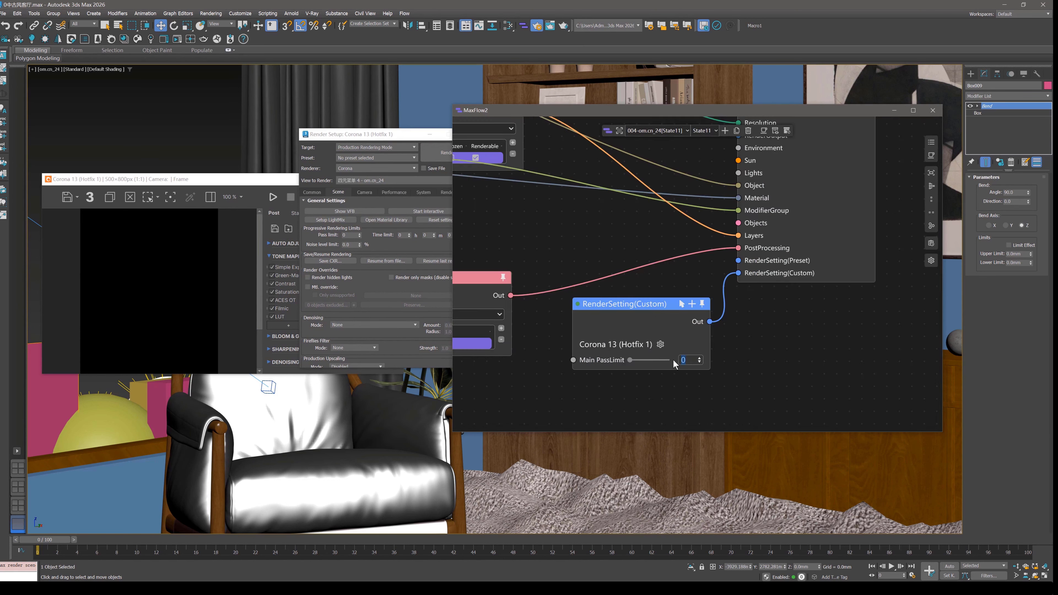
# Set Main PassLimit to 10 in the RenderSetting(Custom) node, close Render Setup and move the node further down.
pyautogui.write('10')
pyautogui.press('Return')
pyautogui.click(468, 135)
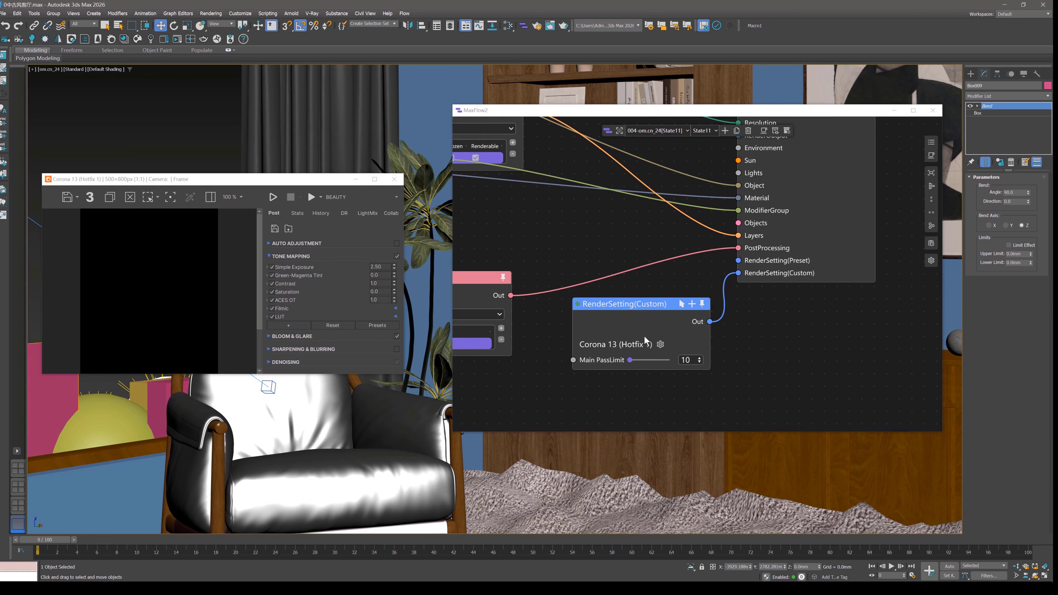
pyautogui.moveTo(664, 306); pyautogui.dragTo(644, 347)
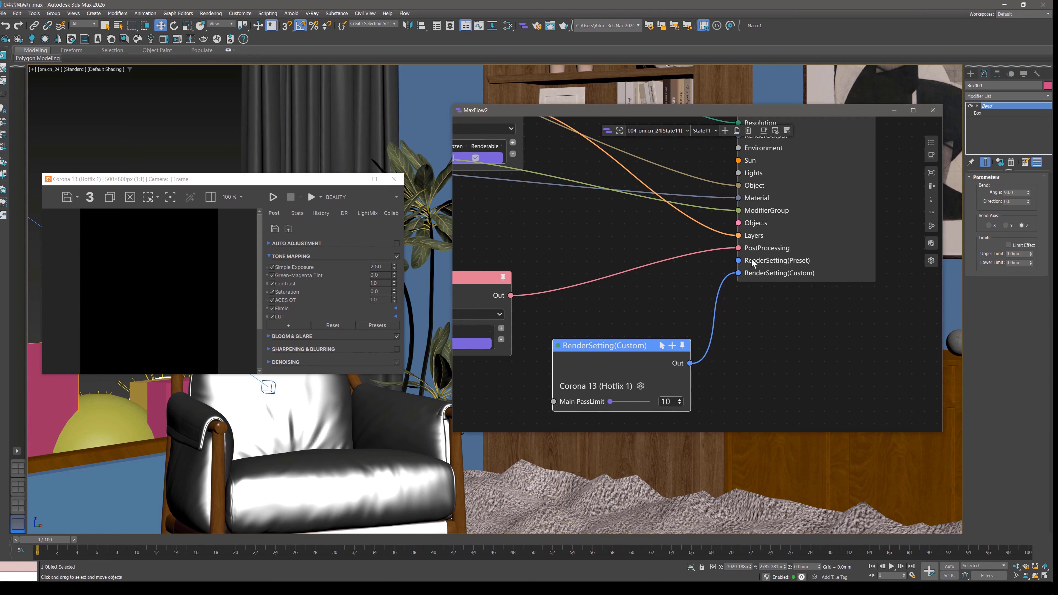
pyautogui.moveTo(739, 260); pyautogui.dragTo(684, 284)
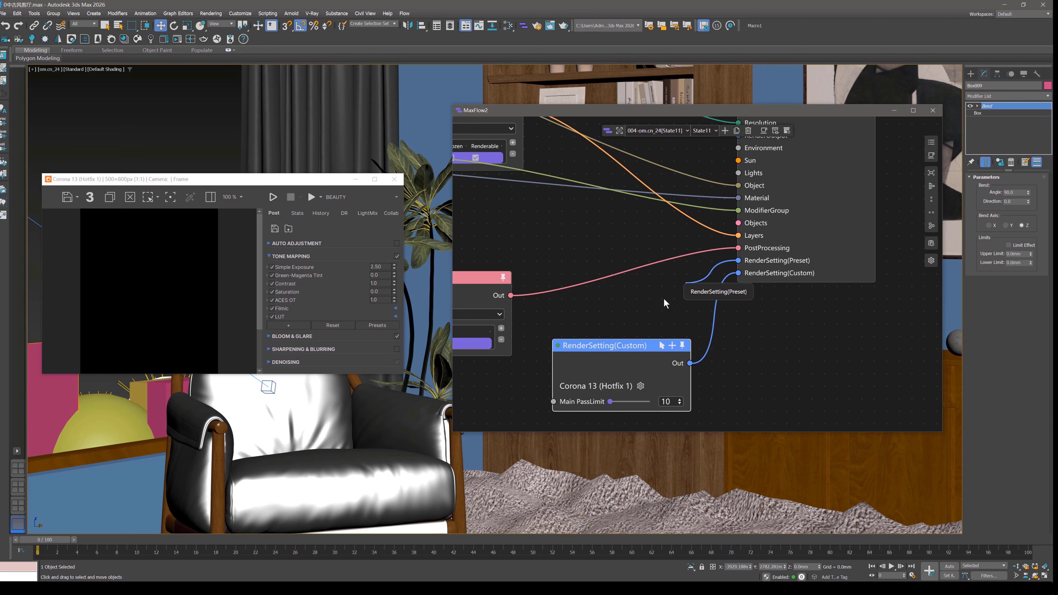
pyautogui.click(664, 299)
# Automatically arrange the nodes feeding State11 into aligned columns.
pyautogui.scroll(-3, 664, 298)
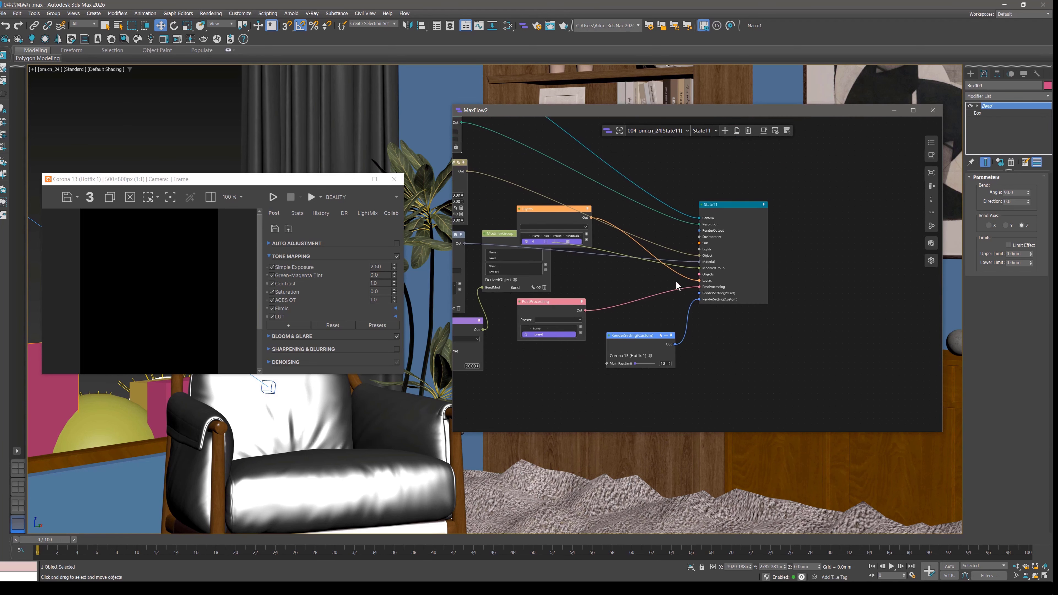
pyautogui.moveTo(677, 281); pyautogui.dragTo(674, 303, button='middle')
pyautogui.moveTo(744, 233); pyautogui.dragTo(761, 220)
pyautogui.click(932, 188)
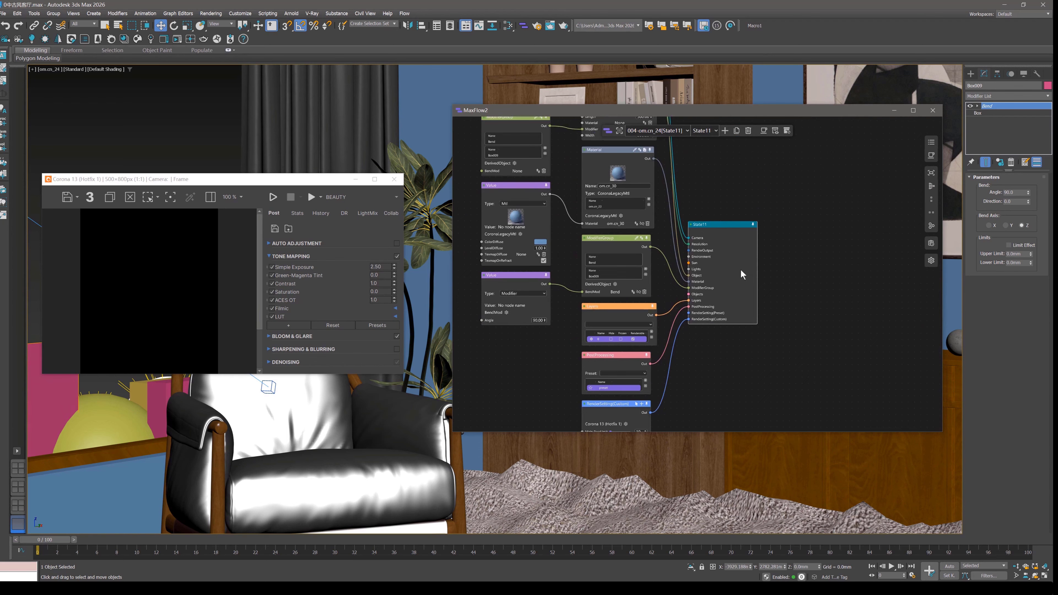
# Connect a CoronaMultiEnvironment node to State11's Environment input.
pyautogui.scroll(5, 709, 310)
pyautogui.moveTo(725, 197); pyautogui.dragTo(714, 276, button='middle')
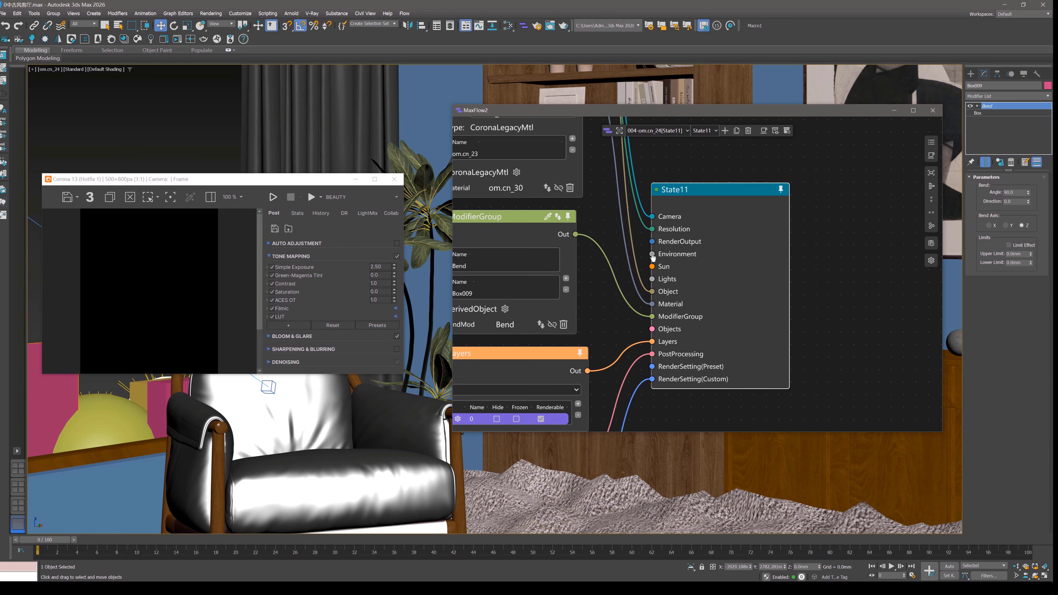
pyautogui.moveTo(653, 254); pyautogui.dragTo(837, 260)
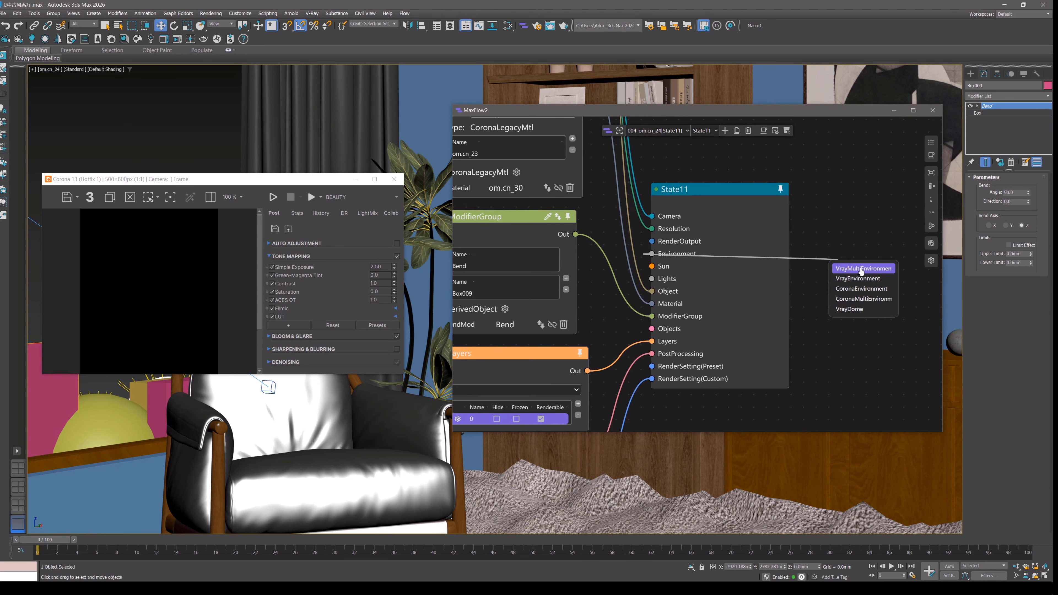
pyautogui.click(872, 300)
pyautogui.moveTo(887, 290); pyautogui.dragTo(641, 191, button='middle')
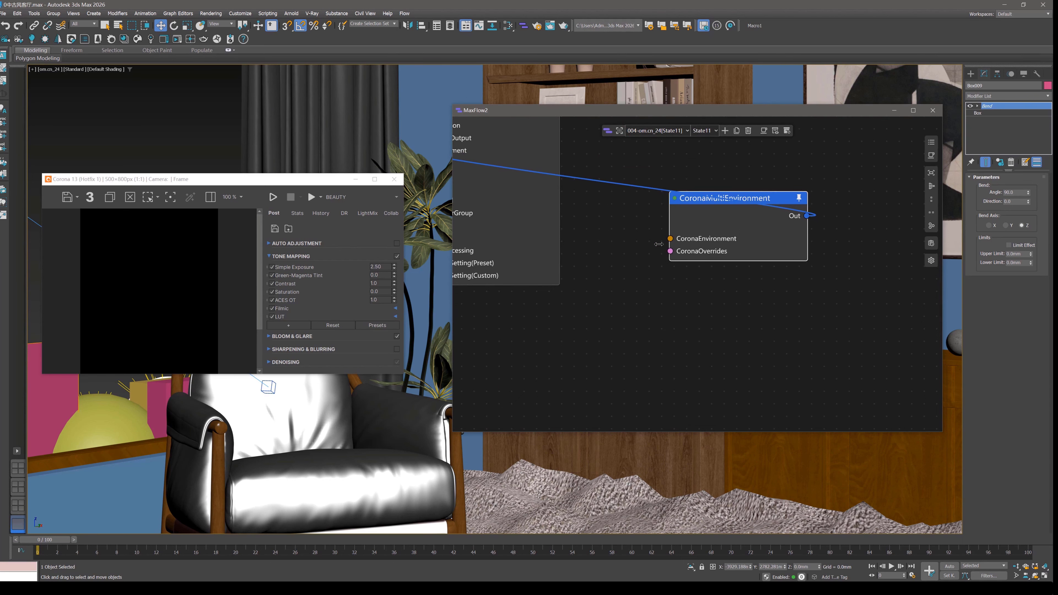
# Add CoronaEnvironment and CoronaOverrides nodes to the matching inputs of the CoronaMultiEnvironment node.
pyautogui.moveTo(669, 239); pyautogui.dragTo(631, 278)
pyautogui.click(634, 273)
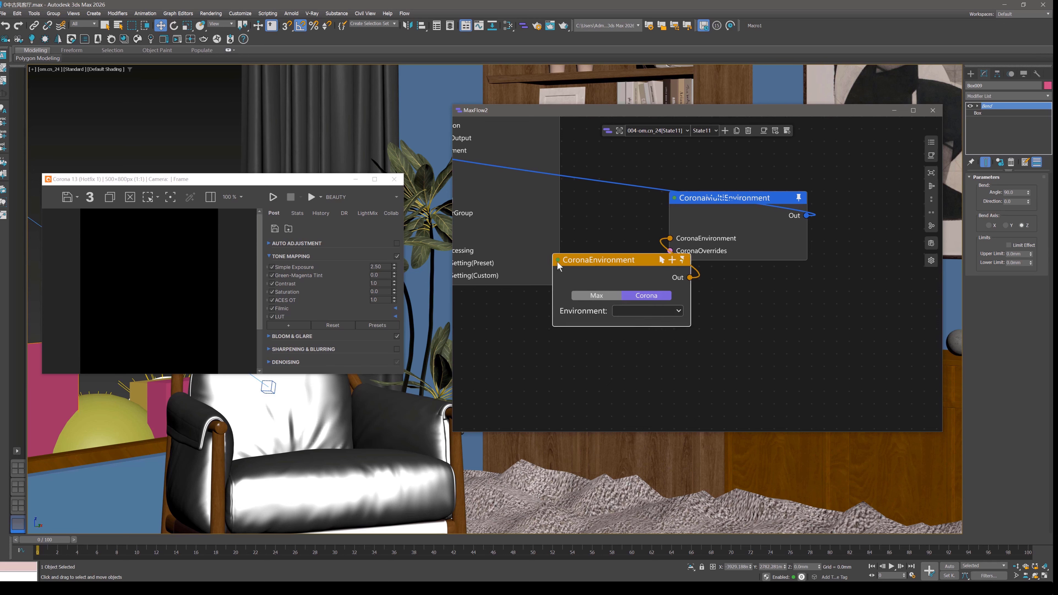
pyautogui.moveTo(670, 256); pyautogui.dragTo(645, 334)
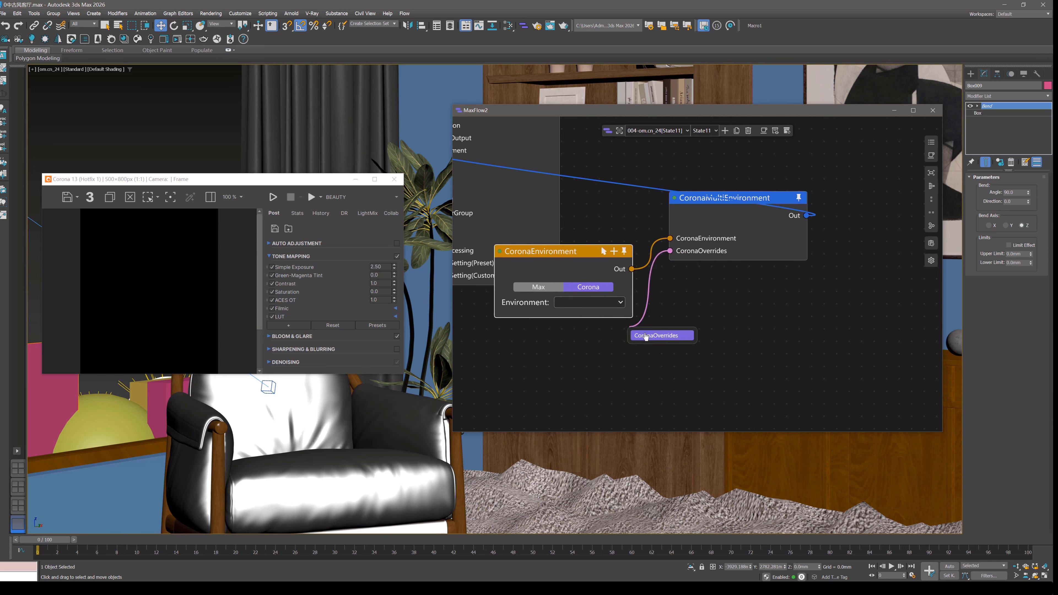
pyautogui.click(646, 338)
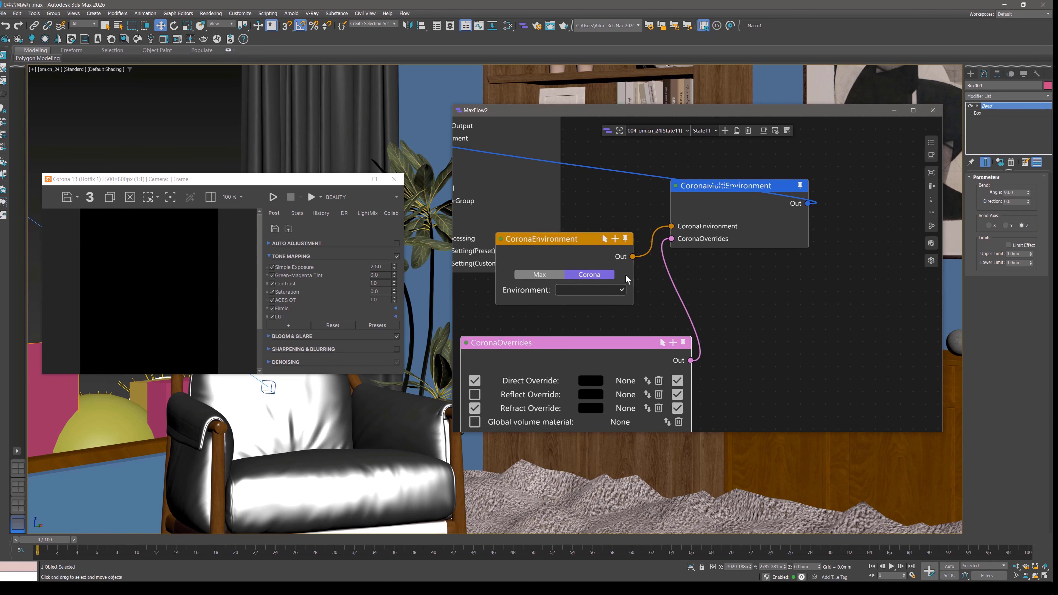
pyautogui.click(612, 217)
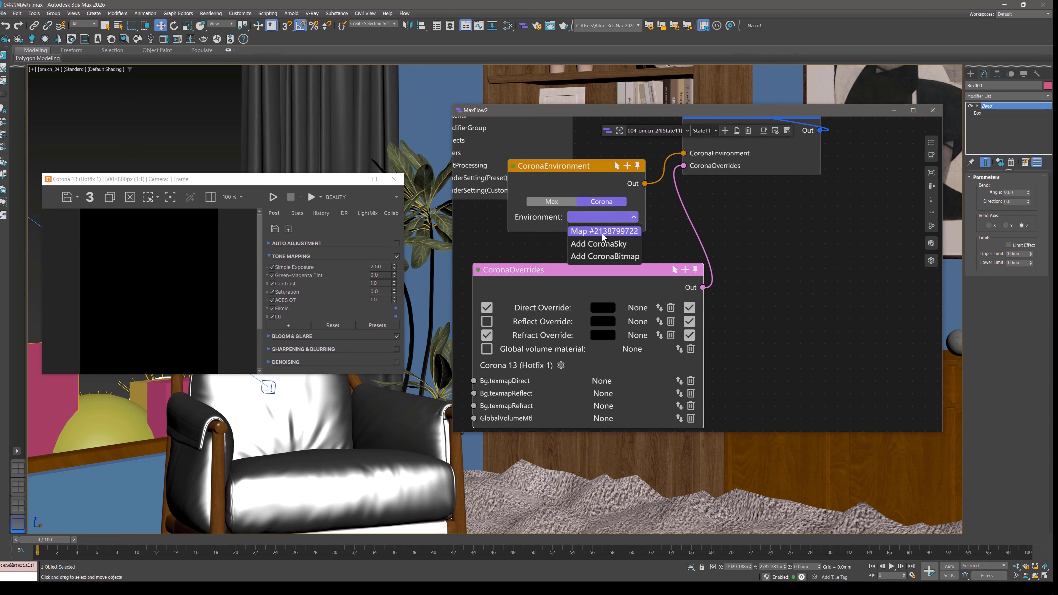
pyautogui.click(602, 231)
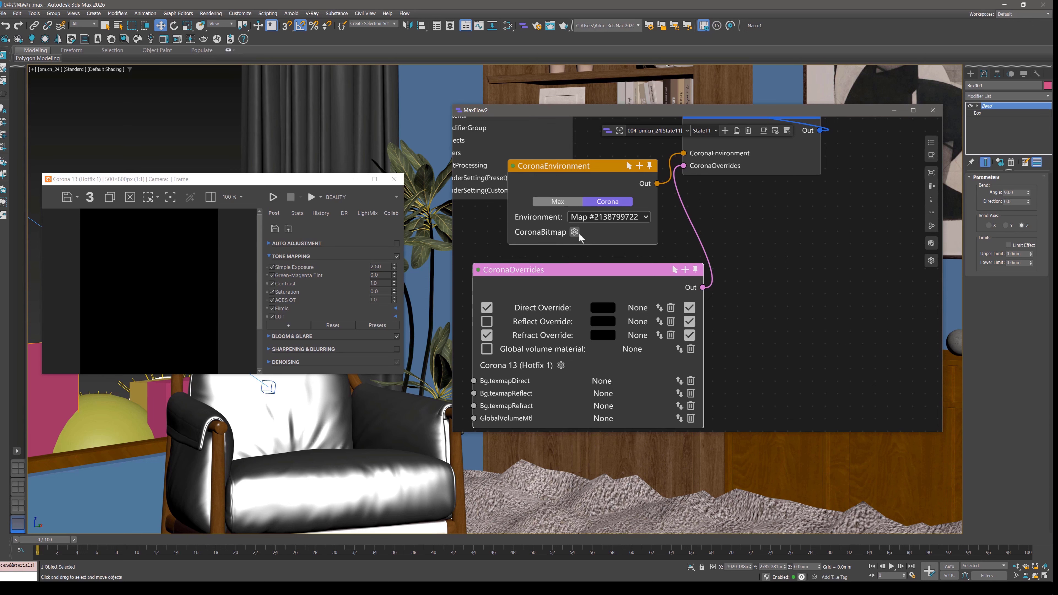
pyautogui.moveTo(632, 282); pyautogui.dragTo(678, 172, button='middle')
# Examine the CoronaOverrides node's direct, reflect, refract and volume settings alongside the neighbouring RenderSetting(Custom) node.
pyautogui.scroll(-3, 587, 237)
pyautogui.scroll(-3, 639, 240)
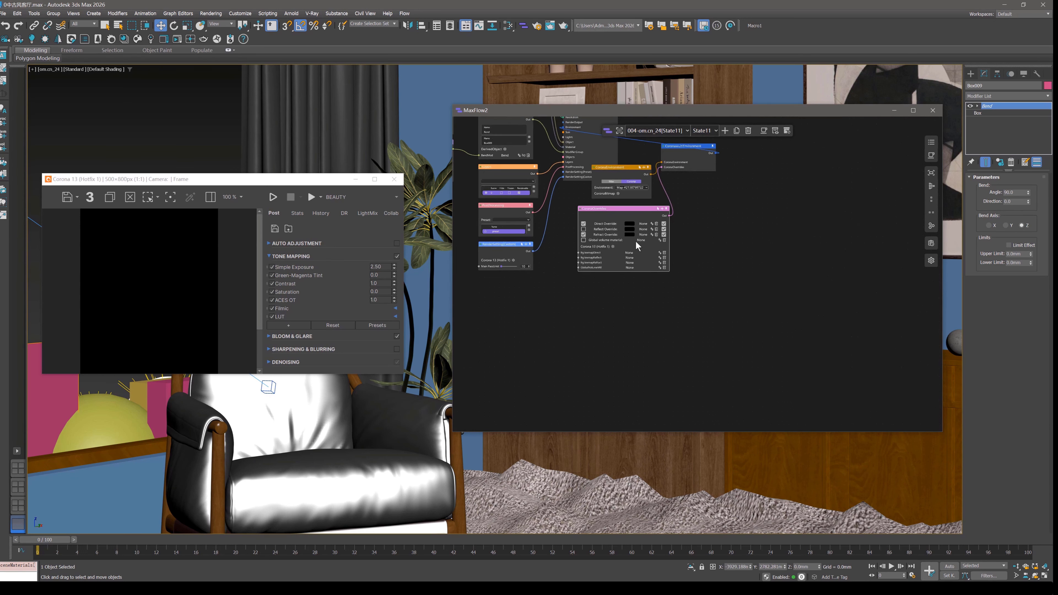
pyautogui.moveTo(676, 225); pyautogui.dragTo(717, 260, button='middle')
pyautogui.scroll(3, 666, 237)
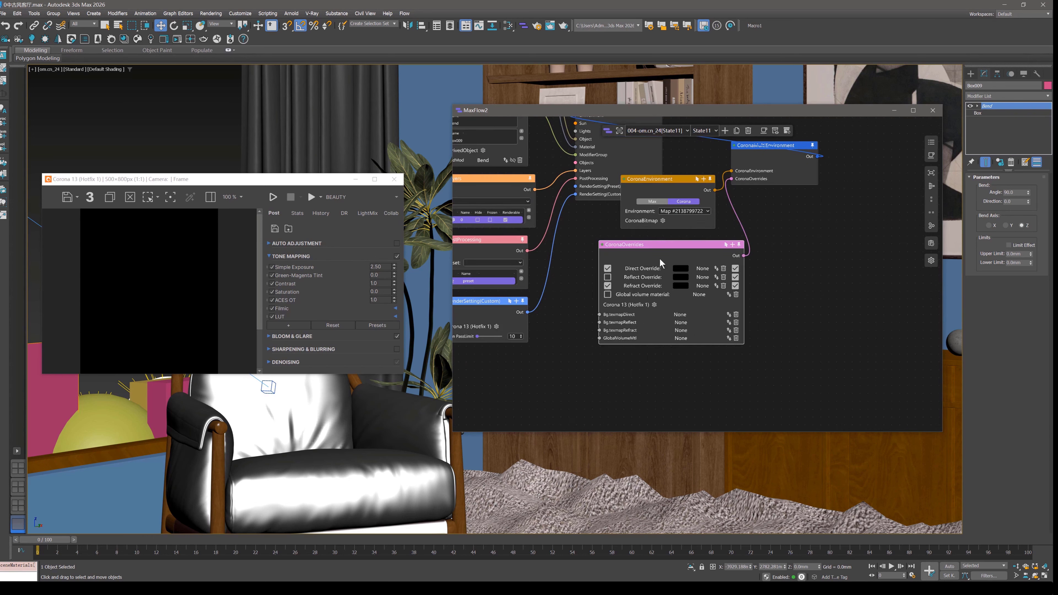
pyautogui.moveTo(631, 245); pyautogui.dragTo(614, 268)
pyautogui.scroll(2, 607, 263)
pyautogui.moveTo(597, 284); pyautogui.dragTo(668, 242, button='middle')
pyautogui.scroll(2, 533, 294)
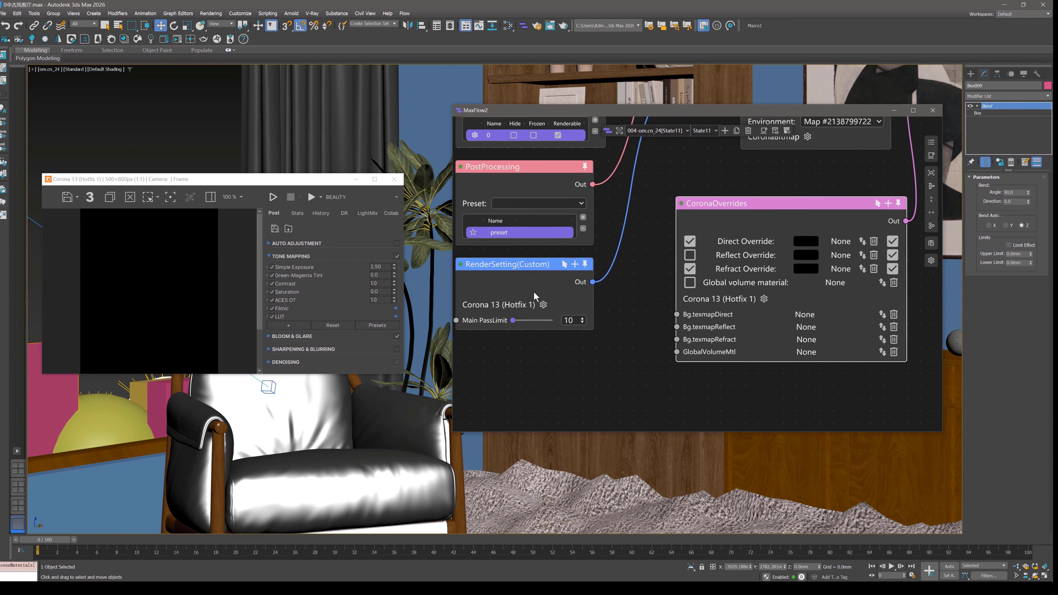
pyautogui.scroll(-2, 520, 278)
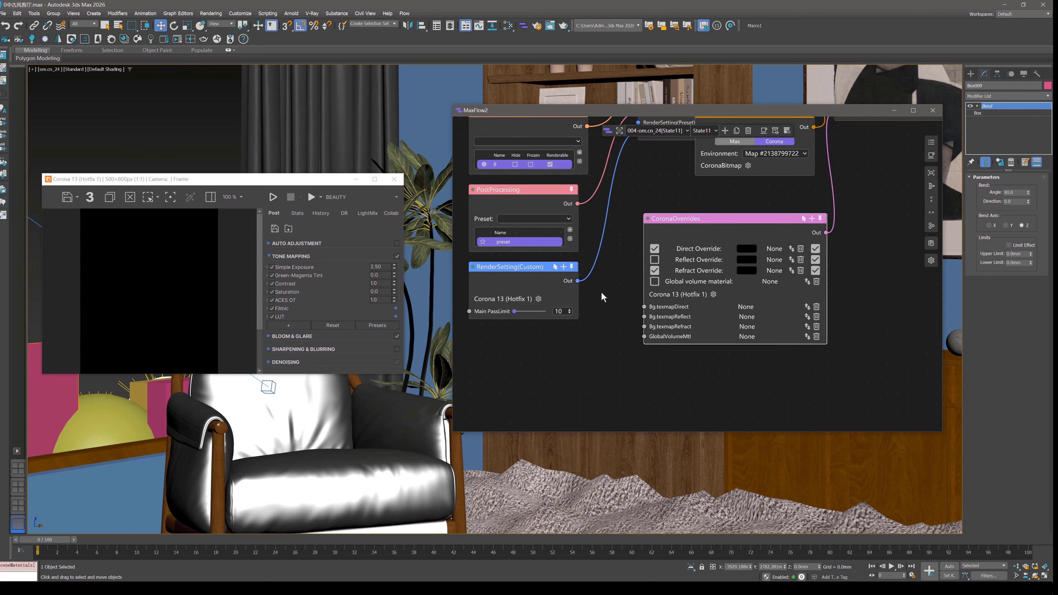
pyautogui.moveTo(736, 222); pyautogui.dragTo(723, 227)
pyautogui.scroll(1, 738, 277)
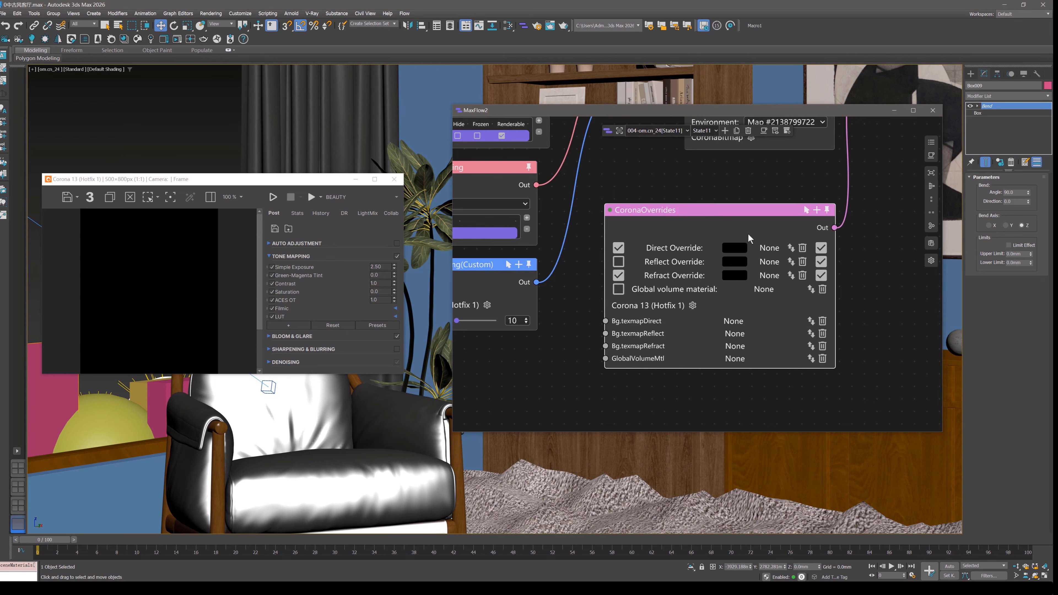
# Automatically rearrange State11's graph so the new Corona environment nodes line up with the other input nodes.
pyautogui.scroll(-1, 692, 309)
pyautogui.moveTo(739, 229); pyautogui.dragTo(660, 343, button='middle')
pyautogui.scroll(-2, 660, 342)
pyautogui.moveTo(643, 195); pyautogui.dragTo(745, 182)
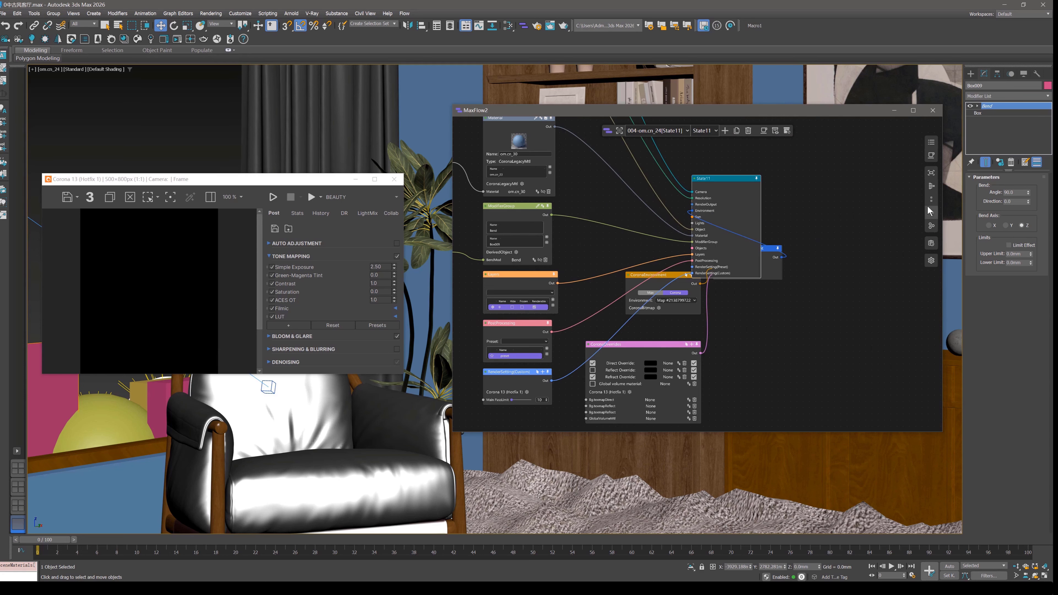
pyautogui.click(930, 187)
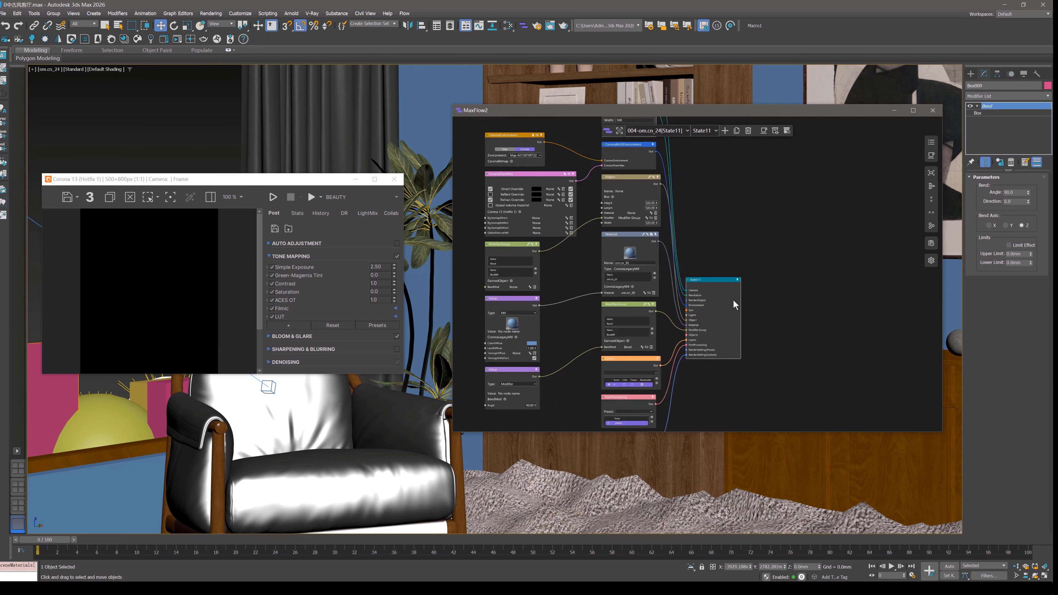
pyautogui.scroll(-1, 733, 301)
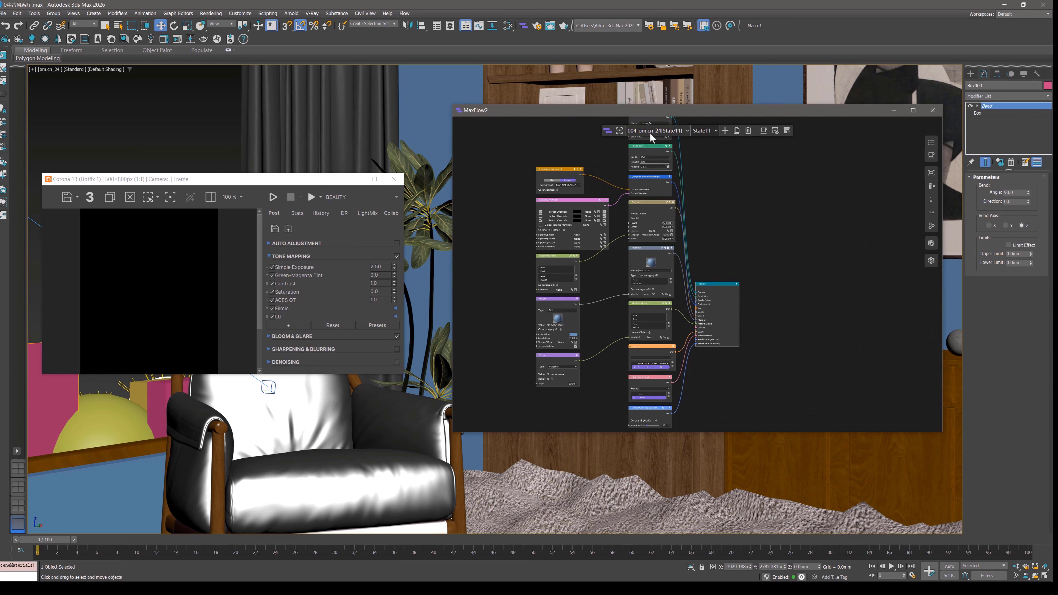
pyautogui.moveTo(714, 298); pyautogui.dragTo(759, 268, button='middle')
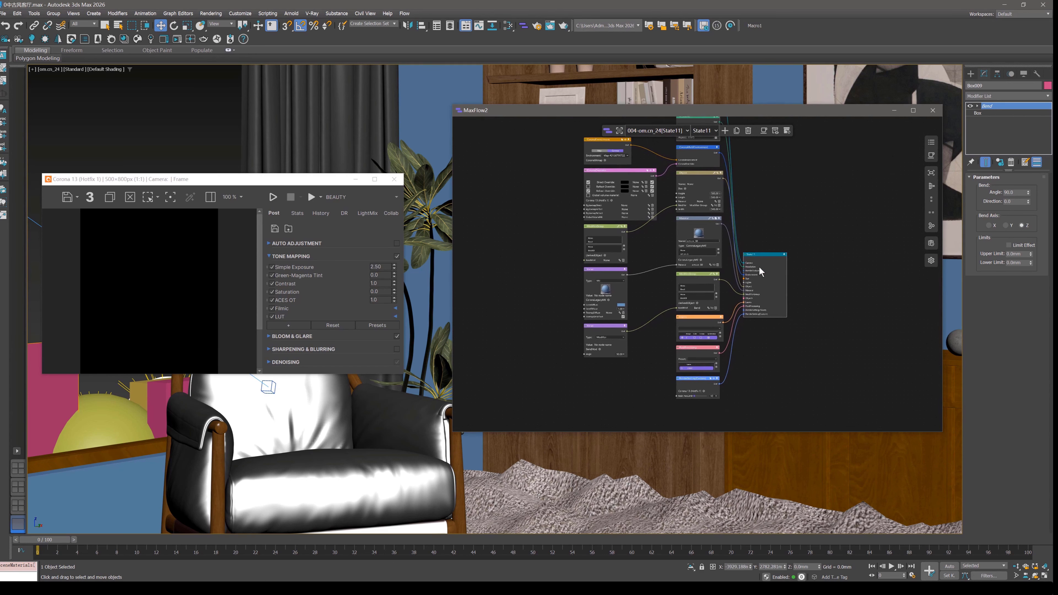
# Switch the active state to 000-om.cn_24[State9] and reopen the list of states.
pyautogui.scroll(-2, 759, 267)
pyautogui.moveTo(725, 230); pyautogui.dragTo(625, 231, button='middle')
pyautogui.scroll(1, 612, 232)
pyautogui.scroll(2, 573, 240)
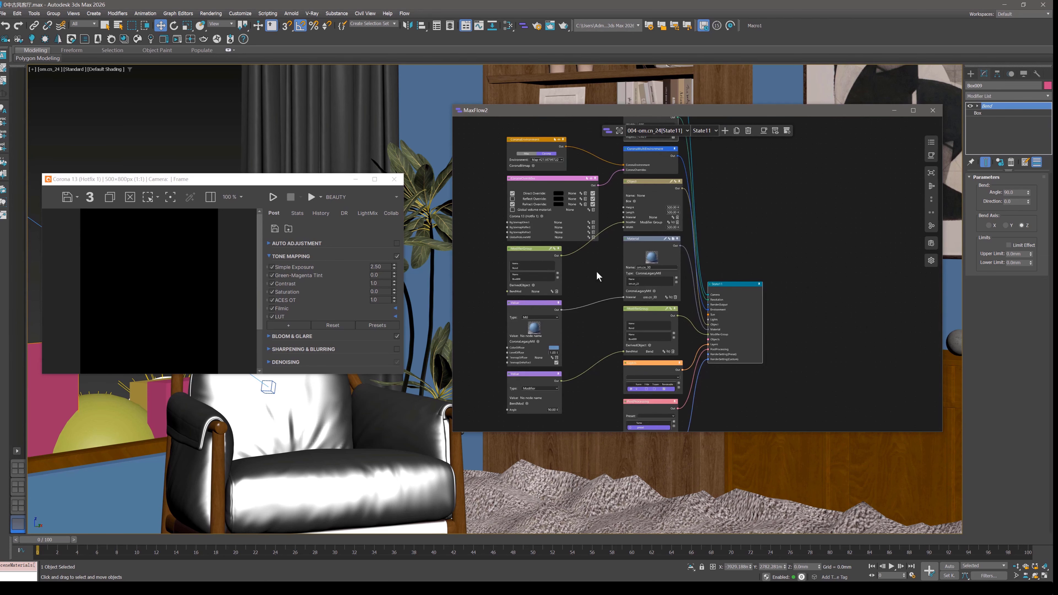
pyautogui.moveTo(596, 271); pyautogui.dragTo(634, 313, button='middle')
pyautogui.click(655, 124)
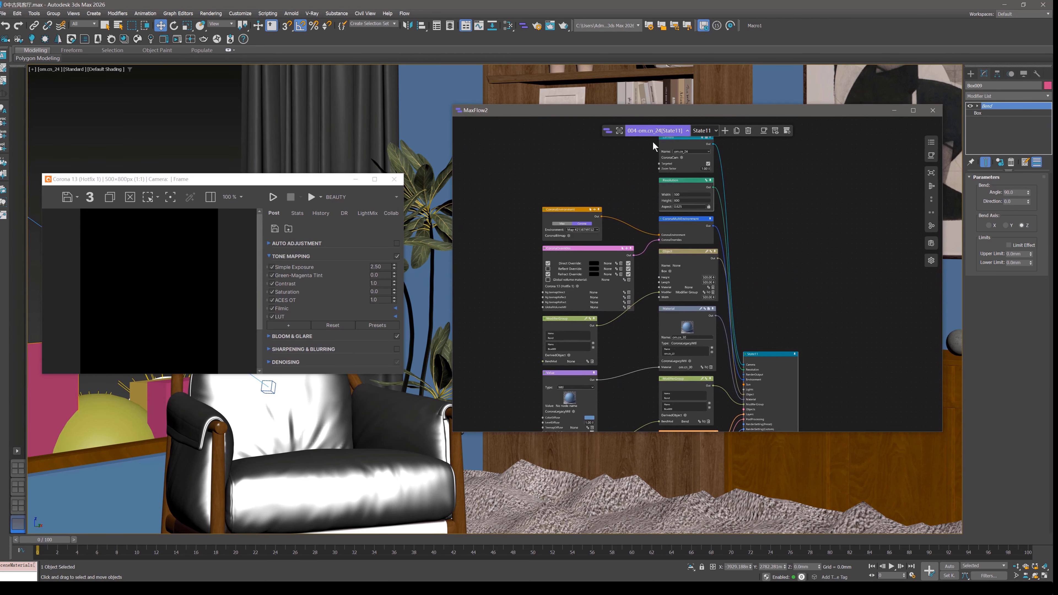
pyautogui.click(652, 141)
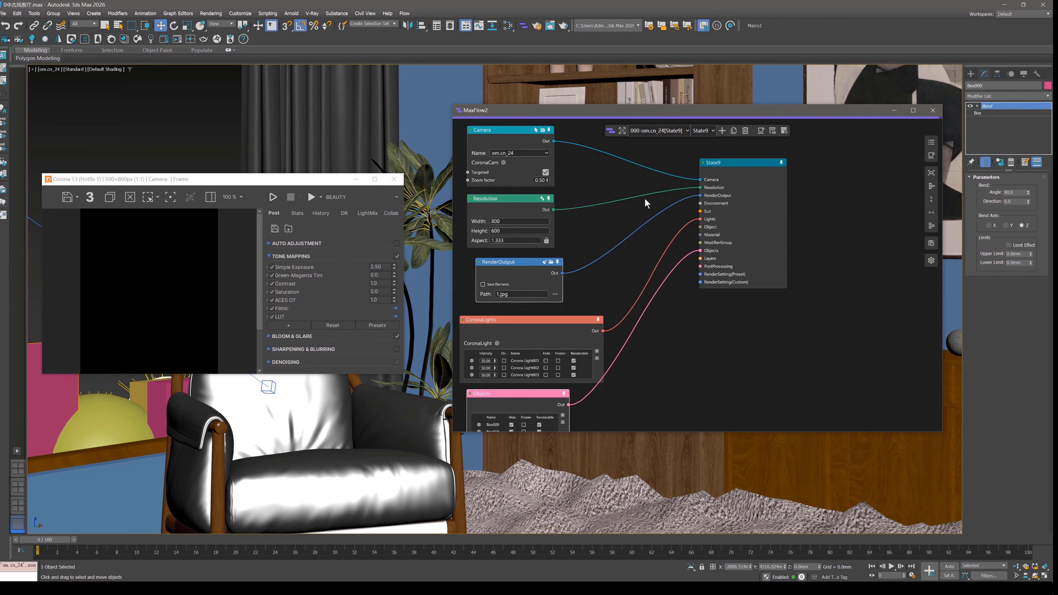
pyautogui.click(655, 130)
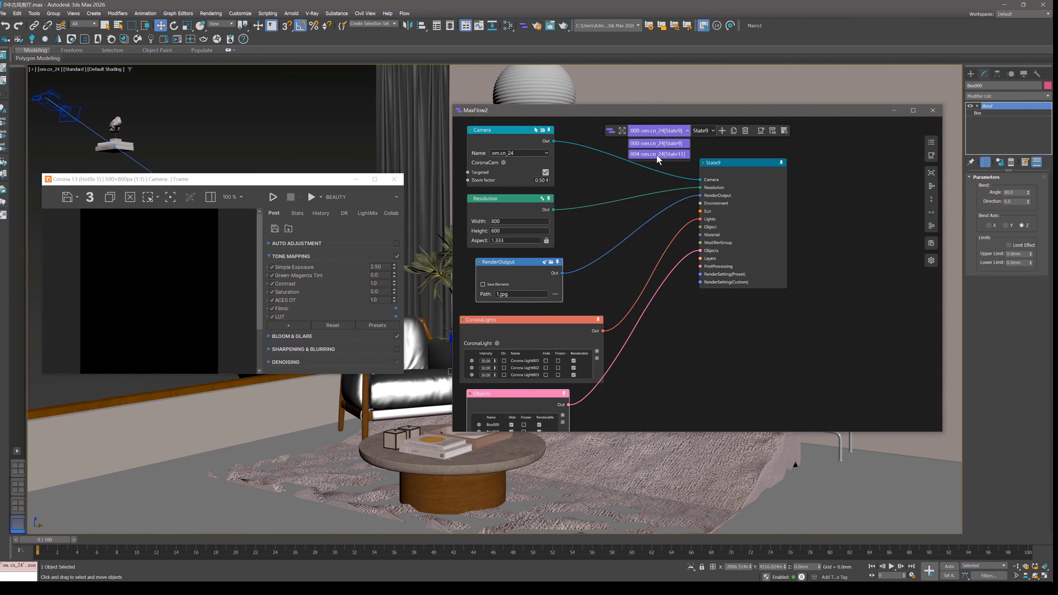